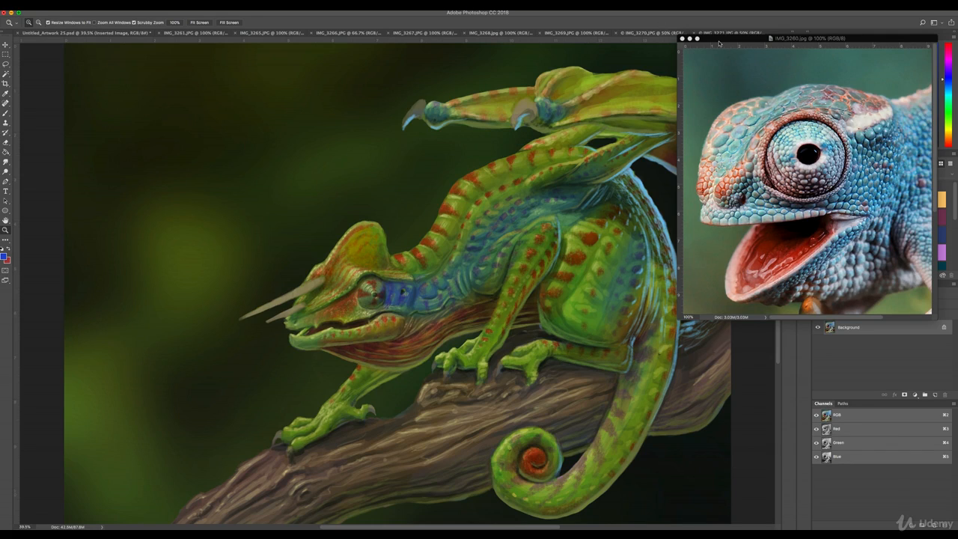
Look through the reptile and skin-texture reference photos, including IMG_3265 to IMG_3267, and return to the creature artwork
{"action": "left_click_drag", "start_coordinate": [720, 43], "coordinate": [642, 305]}
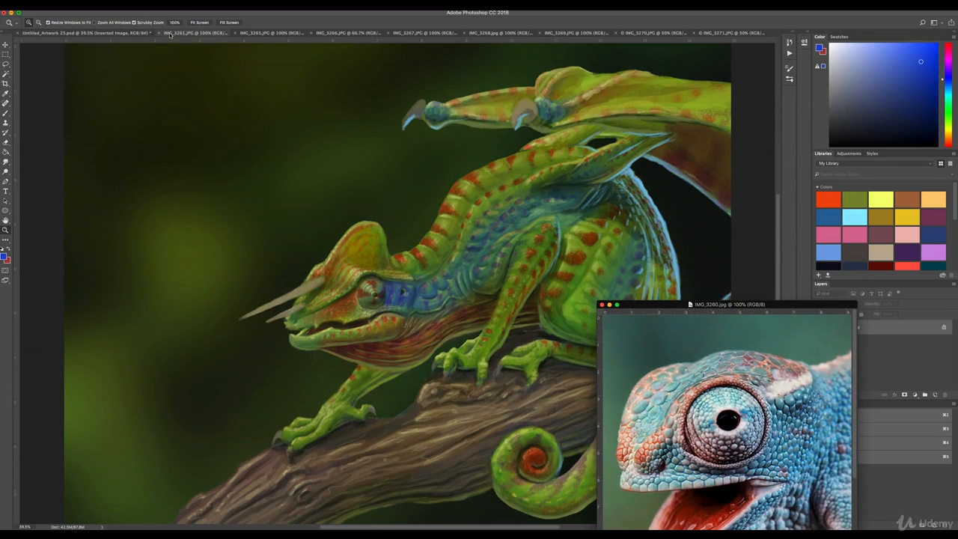
{"action": "left_click", "coordinate": [195, 33]}
{"action": "left_click", "coordinate": [270, 33]}
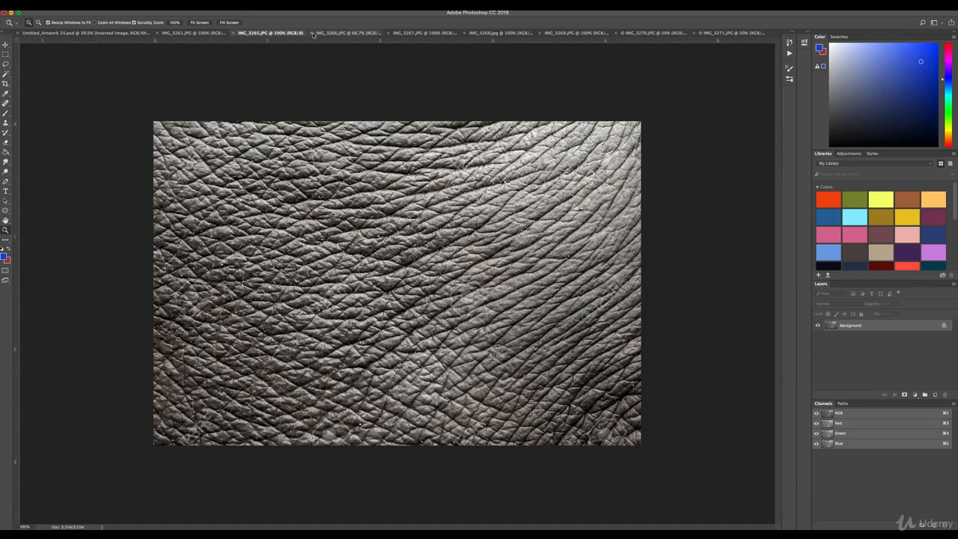
{"action": "left_click", "coordinate": [330, 35]}
{"action": "left_click", "coordinate": [392, 34]}
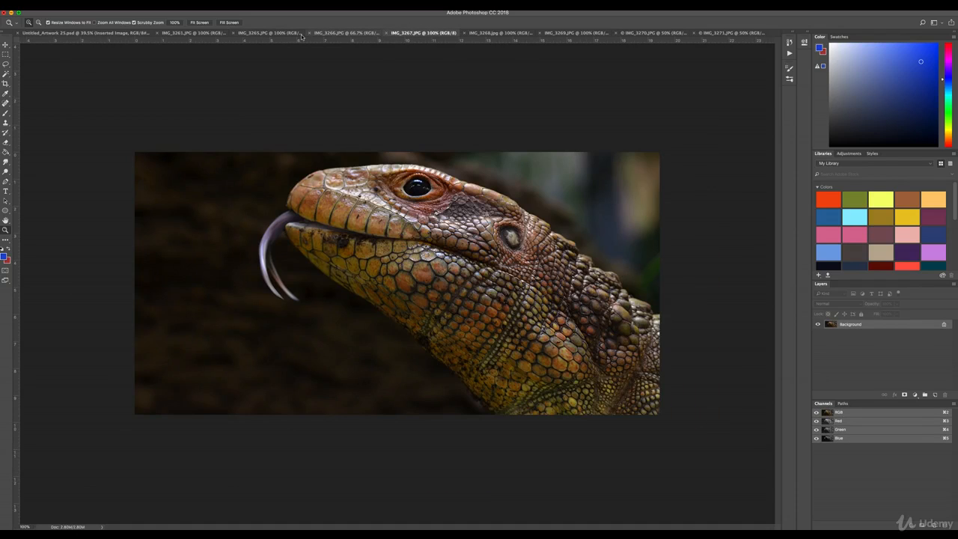
{"action": "left_click", "coordinate": [110, 34]}
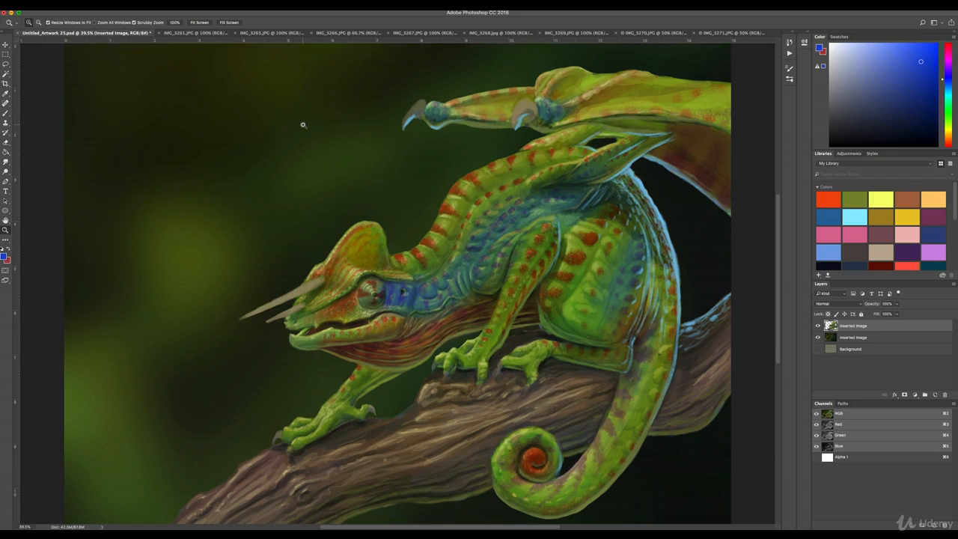
Dock the floating IMG_3260.jpg chameleon photo alongside the other open documents
{"action": "scroll", "coordinate": [302, 122], "scroll_direction": "up", "scroll_amount": 1}
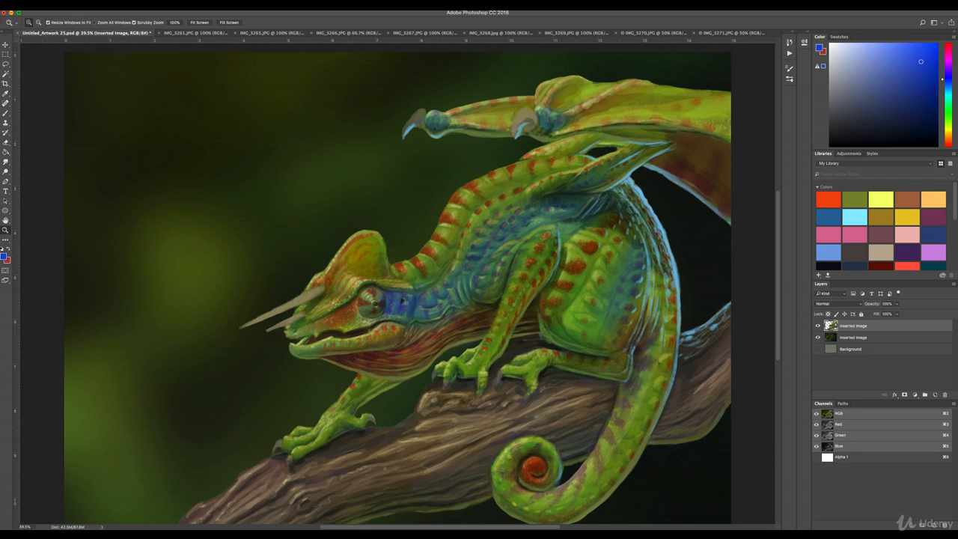
{"action": "left_click", "coordinate": [642, 528]}
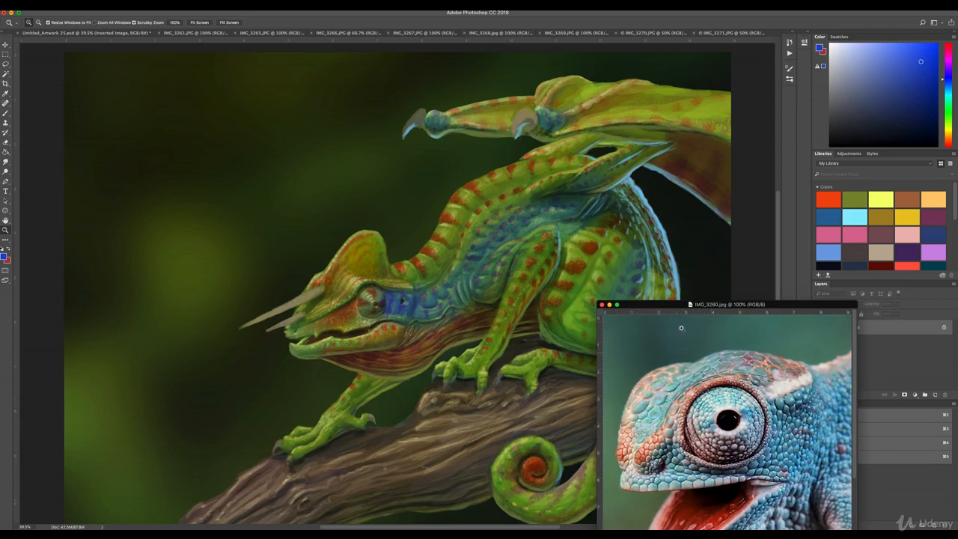
{"action": "left_click_drag", "start_coordinate": [713, 307], "coordinate": [263, 31]}
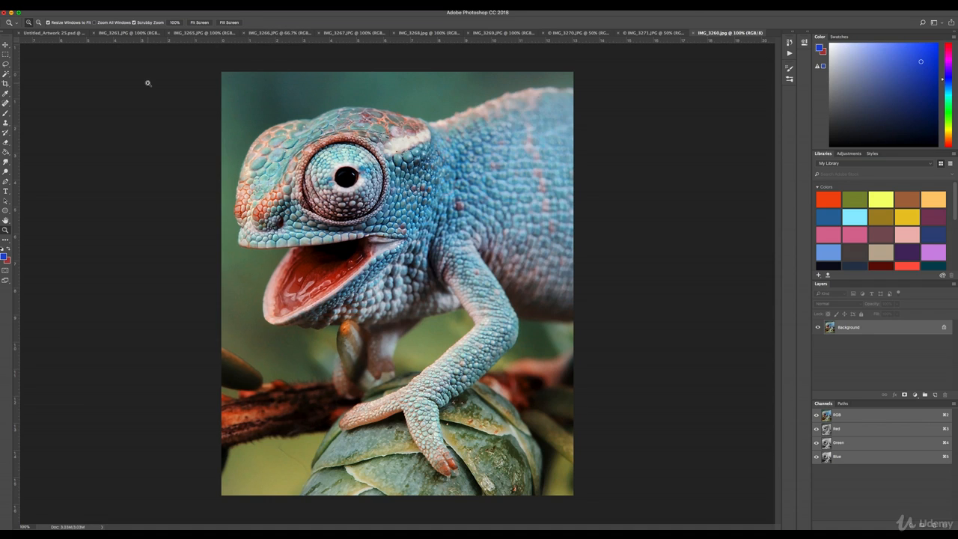
Lasso the eye of the chameleon in IMG_3260.jpg and bring it onto the painted creature's eye in the artwork
{"action": "left_click", "coordinate": [6, 65]}
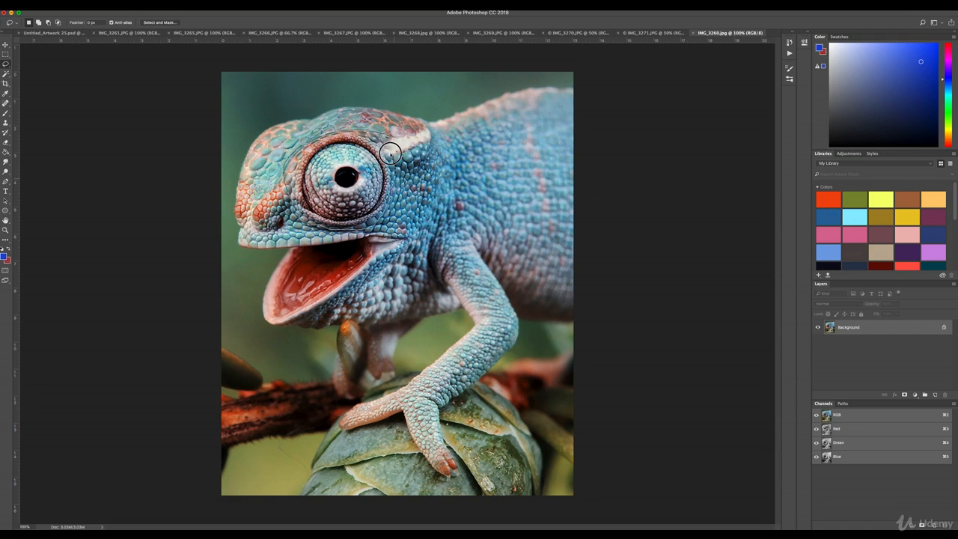
{"action": "left_click", "coordinate": [320, 129]}
{"action": "key", "text": "v"}
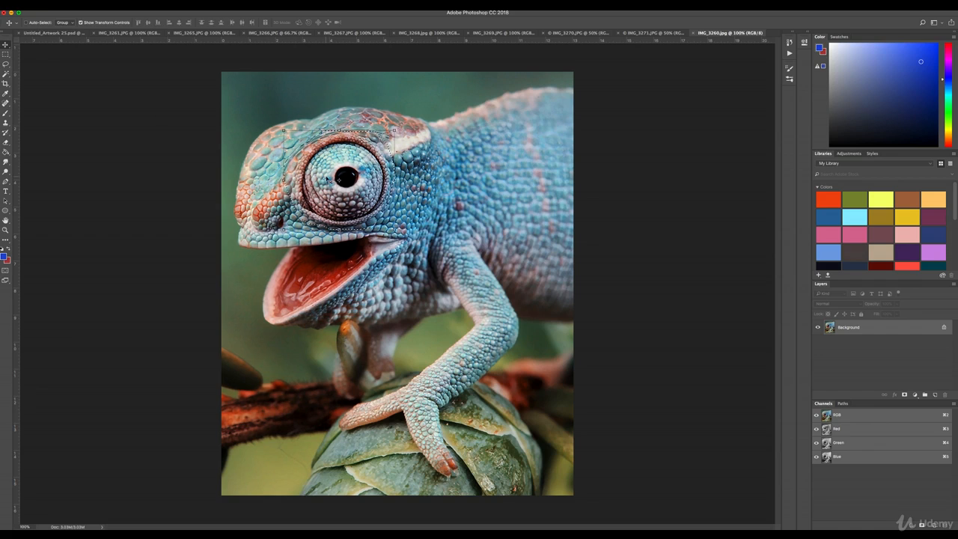
{"action": "left_click_drag", "start_coordinate": [346, 178], "coordinate": [378, 286]}
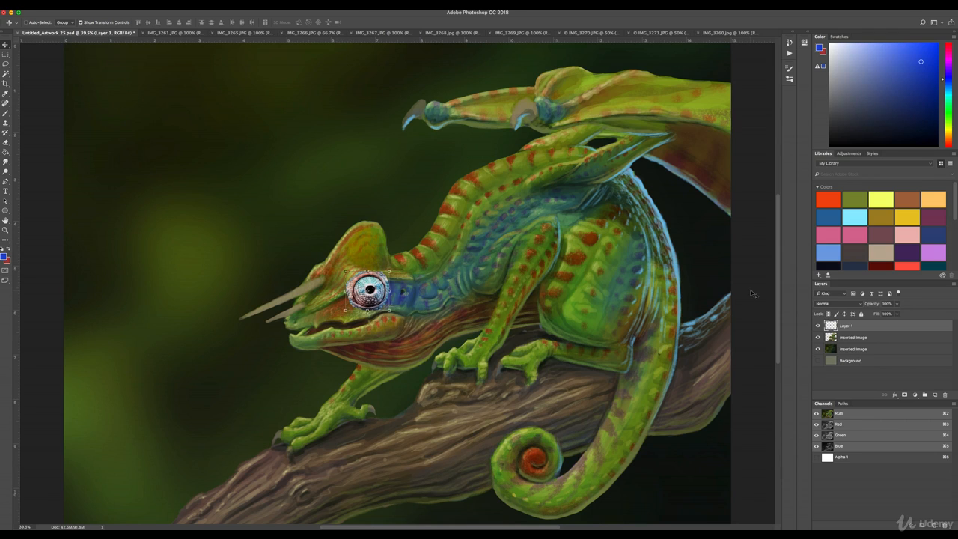
Reduce the pasted eye layer's opacity to 37% and align it over the painted eye
{"action": "scroll", "coordinate": [763, 296], "scroll_direction": "left", "scroll_amount": 2}
{"action": "left_click_drag", "start_coordinate": [897, 306], "coordinate": [874, 313]}
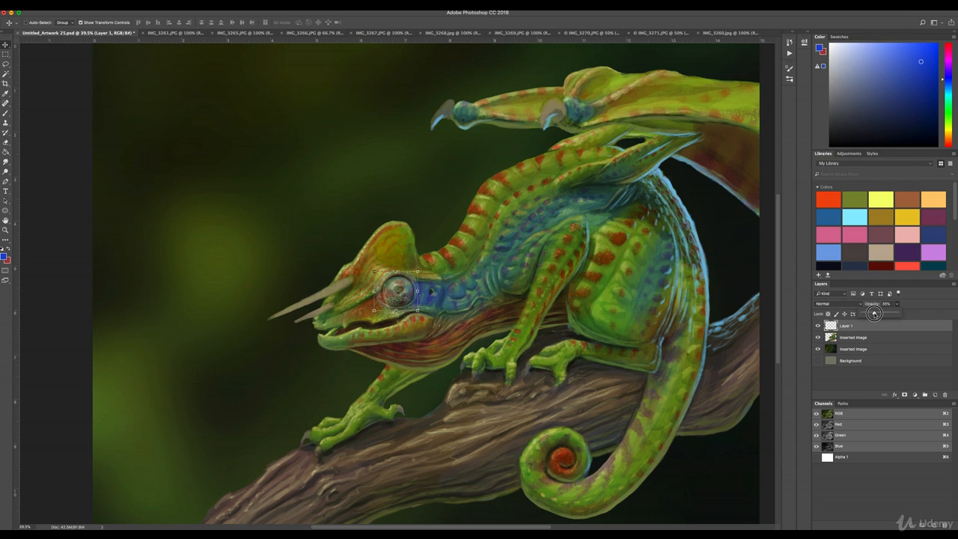
{"action": "left_click_drag", "start_coordinate": [873, 312], "coordinate": [875, 314]}
{"action": "left_click_drag", "start_coordinate": [404, 290], "coordinate": [405, 287]}
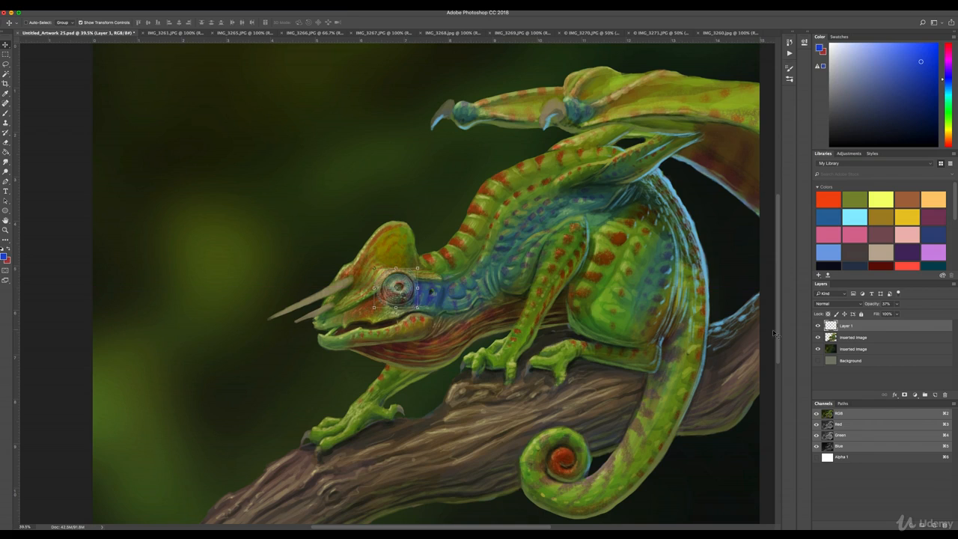
Hide and reshow the creature layer and the dark backdrop layer to check what each contains
{"action": "left_click", "coordinate": [852, 339]}
{"action": "left_click", "coordinate": [818, 337]}
{"action": "left_click", "coordinate": [818, 337]}
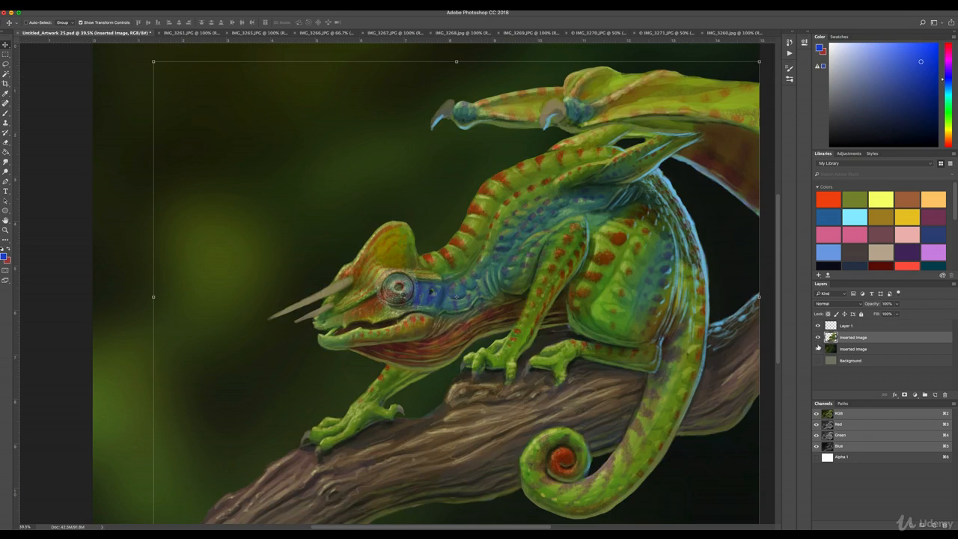
{"action": "left_click", "coordinate": [818, 349]}
{"action": "left_click", "coordinate": [818, 349]}
Select Layer 1 and shift the pasted eye slightly down on the creature's head
{"action": "left_click", "coordinate": [844, 329]}
{"action": "left_click_drag", "start_coordinate": [411, 285], "coordinate": [399, 292]}
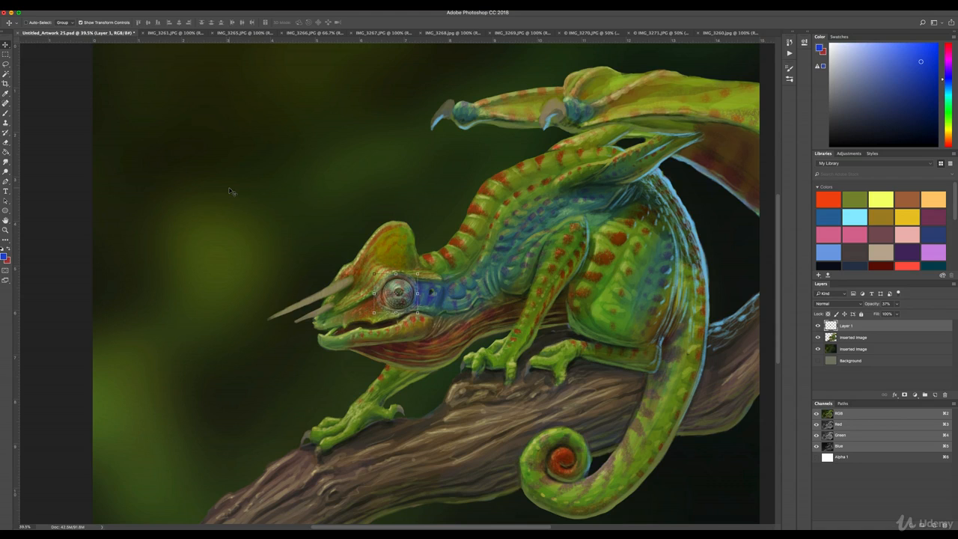
Apply an Exposure adjustment to the pasted eye, slightly raising the exposure and lowering the gamma correction for stronger contrast
{"action": "key", "text": "super+plus"}
{"action": "key", "text": "super+plus"}
{"action": "key", "text": "super+plus"}
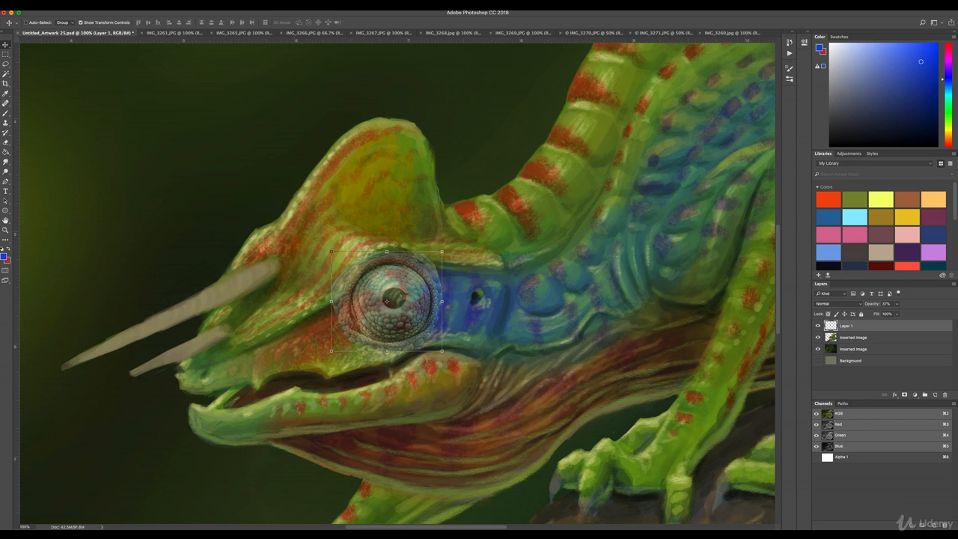
{"action": "left_click", "coordinate": [84, 5]}
{"action": "mouse_move", "coordinate": [97, 5]}
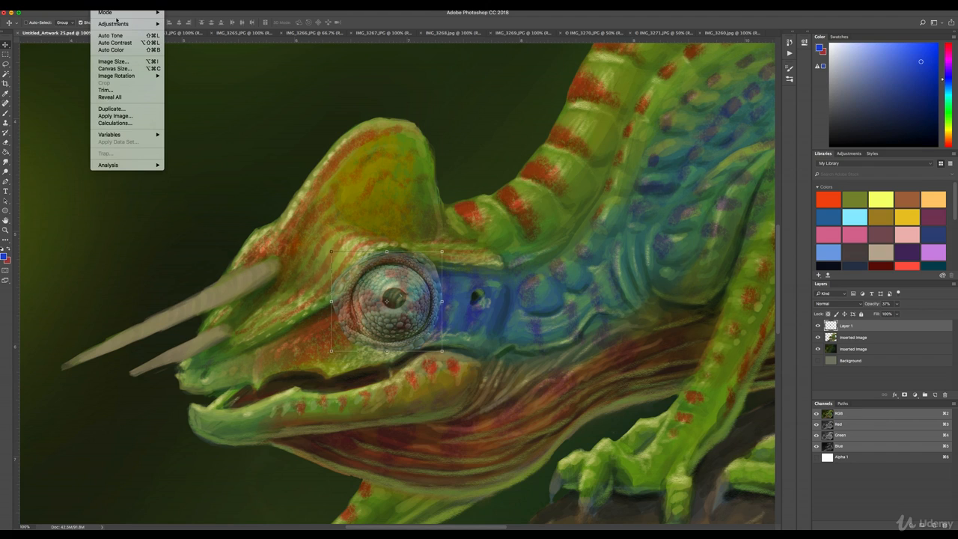
{"action": "mouse_move", "coordinate": [123, 26]}
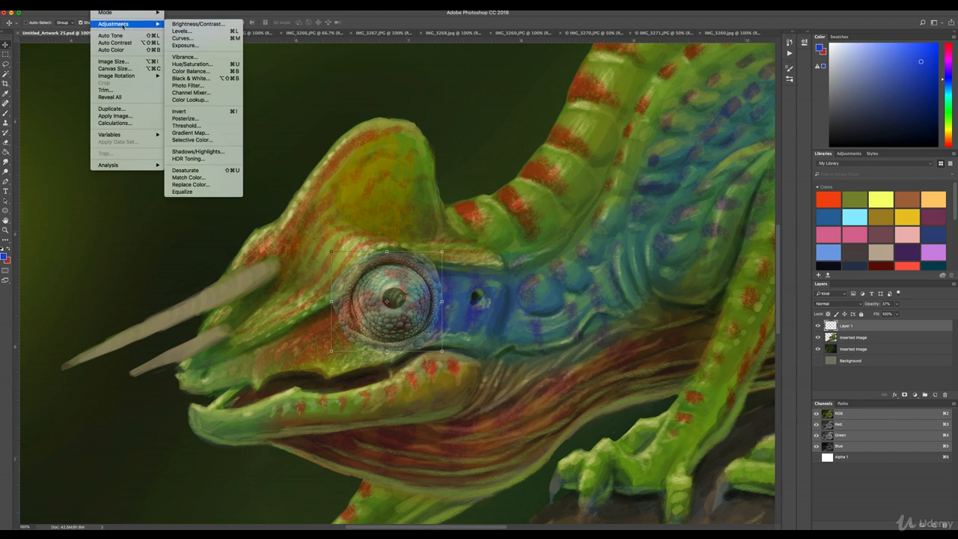
{"action": "left_click", "coordinate": [182, 46]}
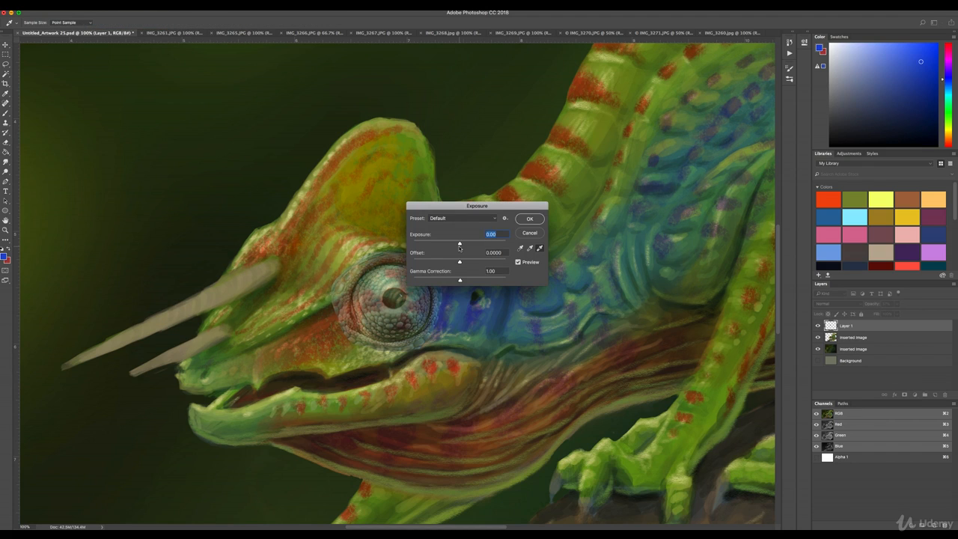
{"action": "mouse_move", "coordinate": [460, 281]}
{"action": "left_mouse_down"}
{"action": "mouse_move", "coordinate": [491, 282]}
{"action": "mouse_move", "coordinate": [469, 281]}
{"action": "left_mouse_up"}
{"action": "mouse_move", "coordinate": [459, 243]}
{"action": "left_mouse_down"}
{"action": "mouse_move", "coordinate": [470, 244]}
{"action": "mouse_move", "coordinate": [462, 246]}
{"action": "left_mouse_up"}
{"action": "left_click_drag", "start_coordinate": [469, 282], "coordinate": [466, 280]}
{"action": "left_click", "coordinate": [528, 219]}
{"action": "key", "text": "v"}
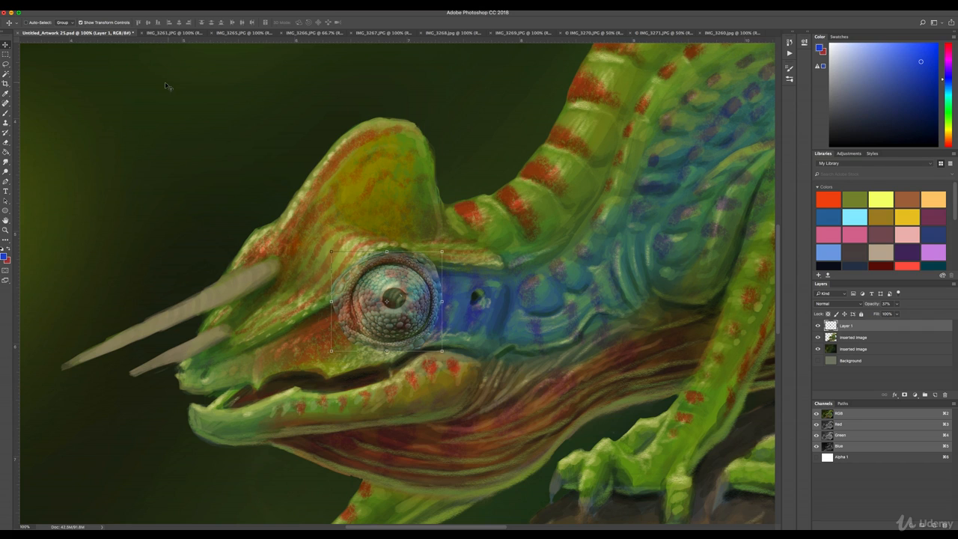
Warp the pasted eye so its pupil shifts down and toward the creature's neck
{"action": "left_click", "coordinate": [100, 6]}
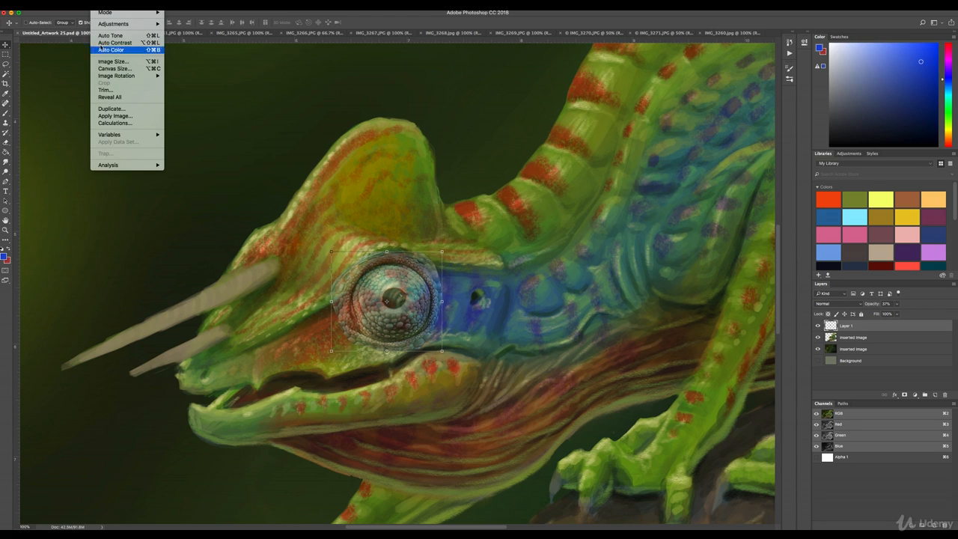
{"action": "mouse_move", "coordinate": [82, 5]}
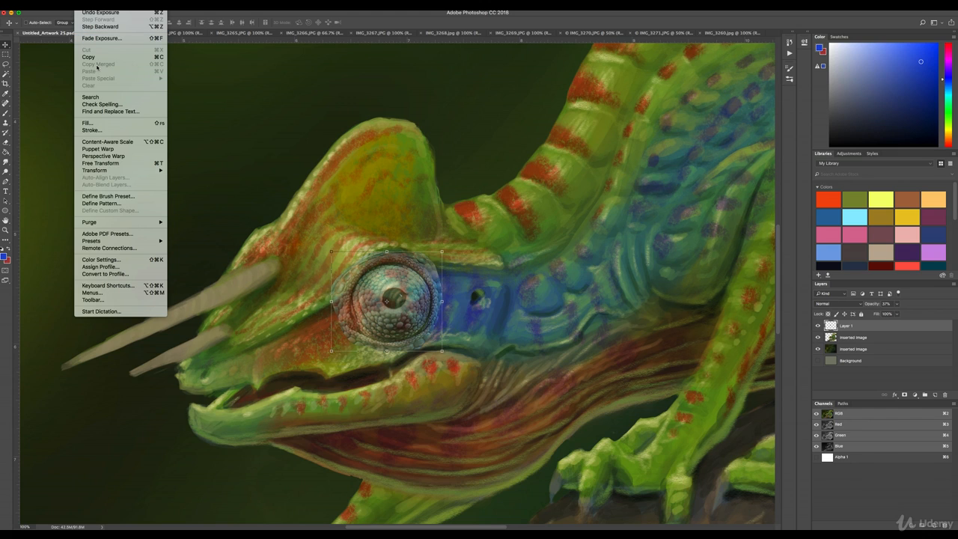
{"action": "mouse_move", "coordinate": [128, 170]}
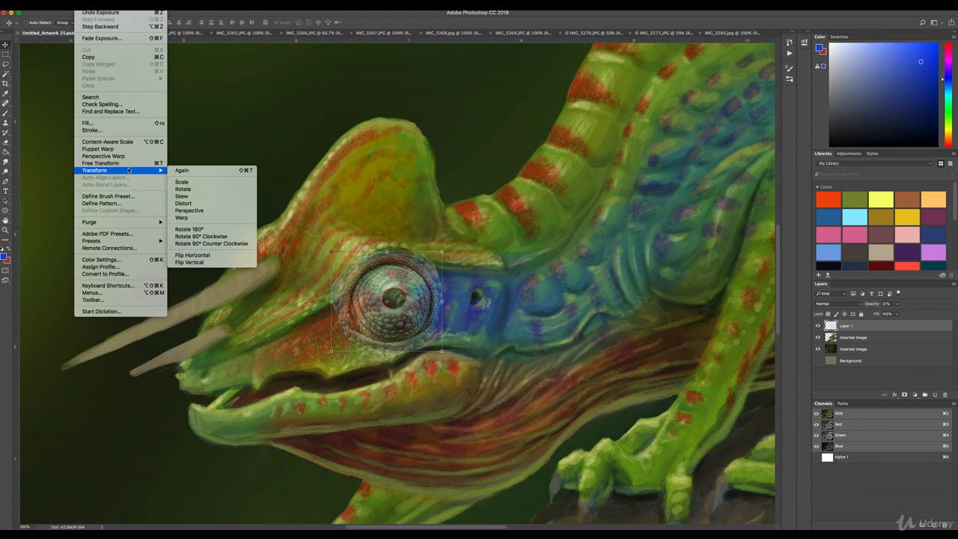
{"action": "left_click", "coordinate": [188, 218]}
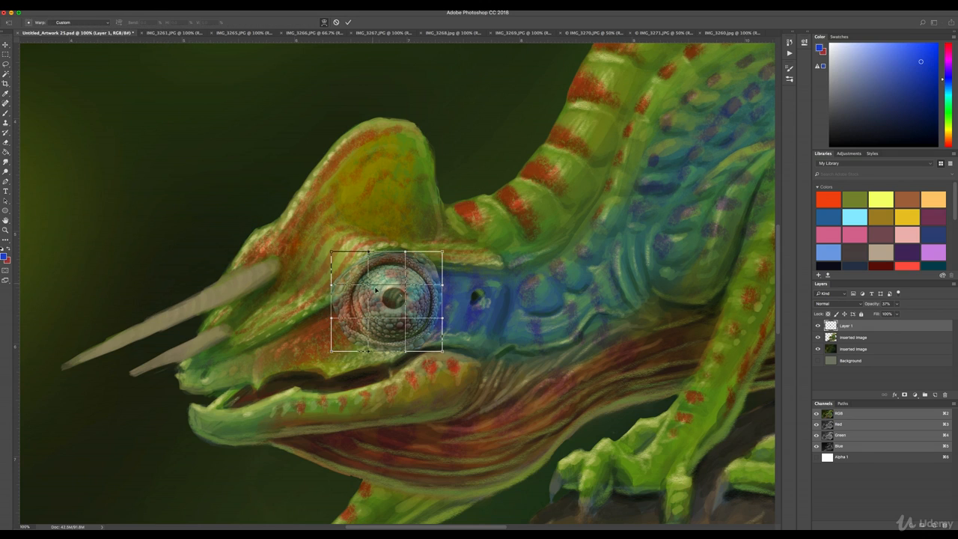
{"action": "left_click_drag", "start_coordinate": [392, 298], "coordinate": [404, 302]}
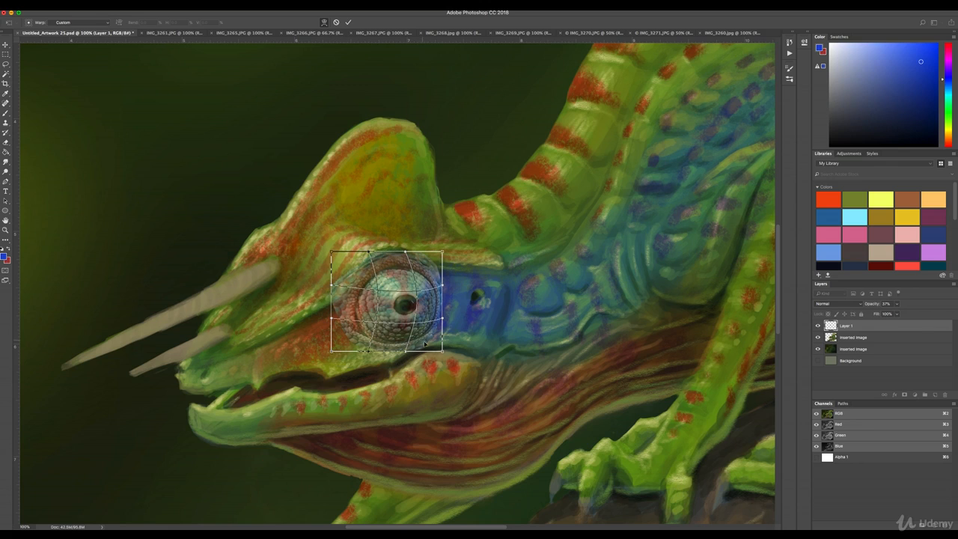
Pull the warp's corners and front edge inward to fit the painted eye socket, and apply the warp
{"action": "left_click_drag", "start_coordinate": [441, 348], "coordinate": [436, 343]}
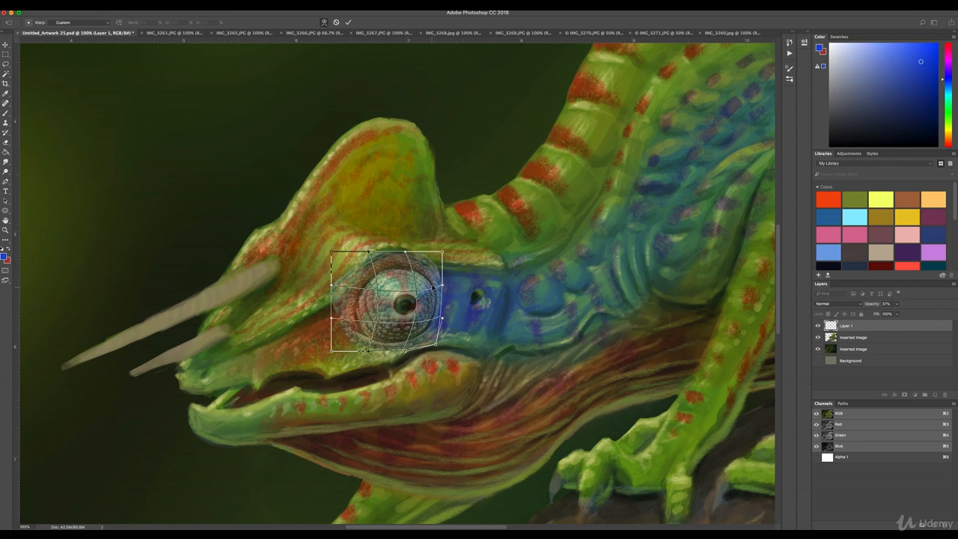
{"action": "left_click_drag", "start_coordinate": [443, 253], "coordinate": [440, 252]}
{"action": "left_click_drag", "start_coordinate": [332, 254], "coordinate": [336, 248]}
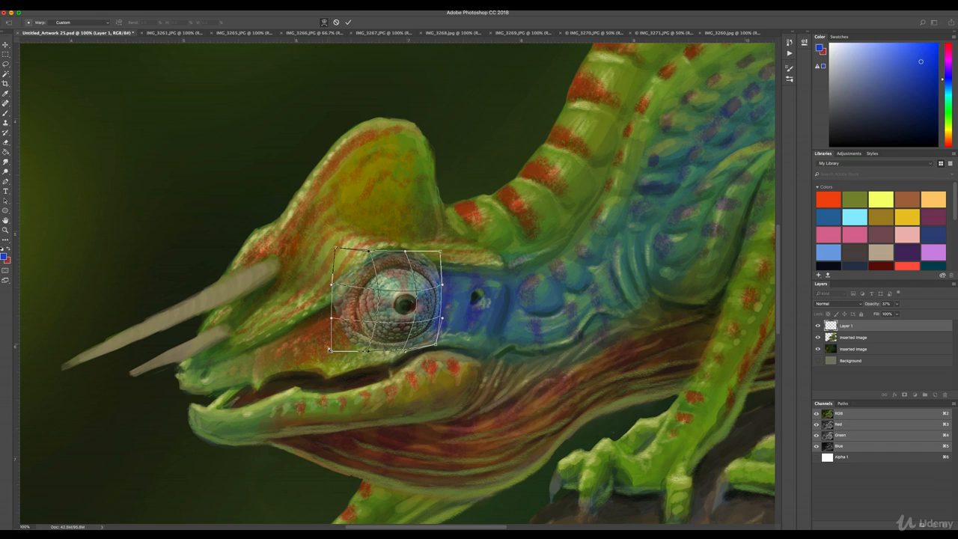
{"action": "left_click_drag", "start_coordinate": [330, 353], "coordinate": [343, 349]}
{"action": "left_click_drag", "start_coordinate": [334, 304], "coordinate": [336, 304]}
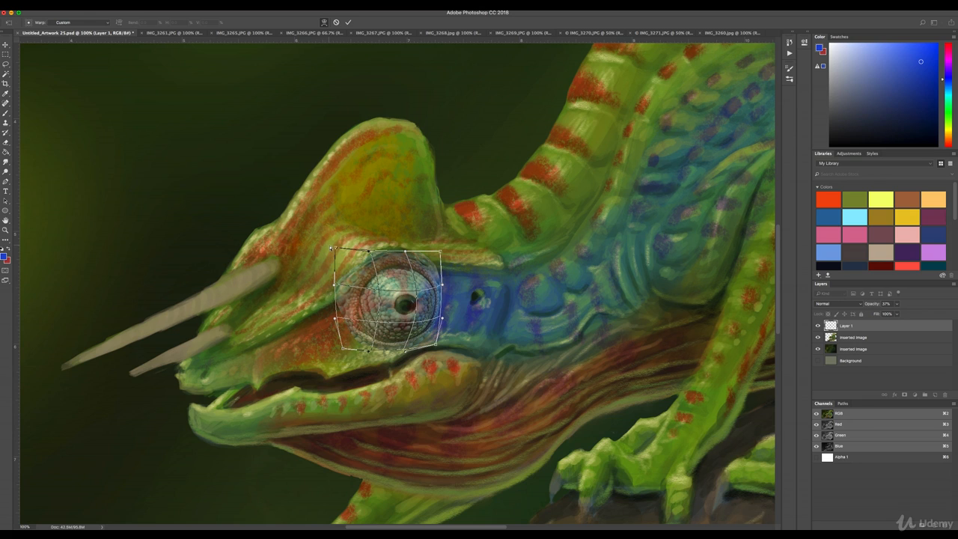
{"action": "left_click_drag", "start_coordinate": [336, 247], "coordinate": [337, 249]}
{"action": "left_click", "coordinate": [119, 4]}
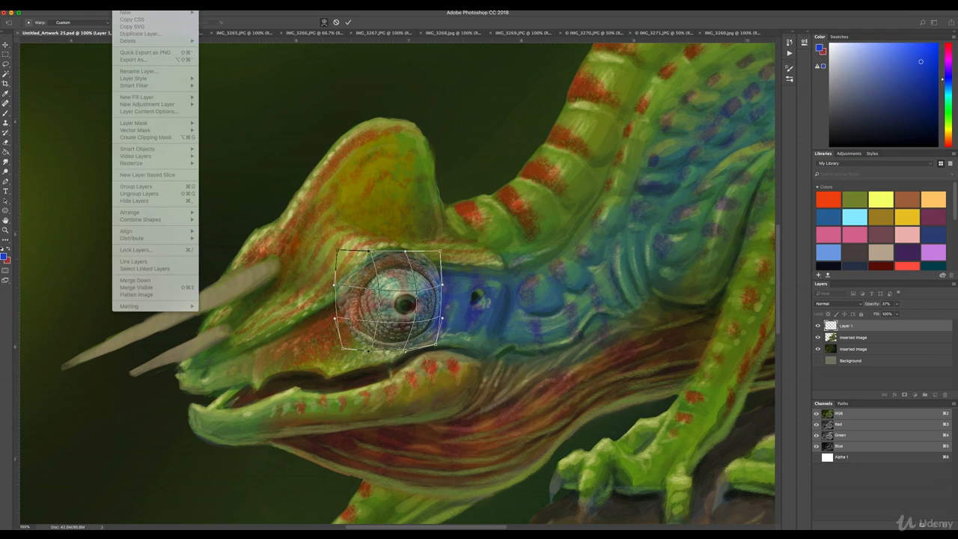
{"action": "left_click", "coordinate": [220, 118]}
{"action": "key", "text": "Return"}
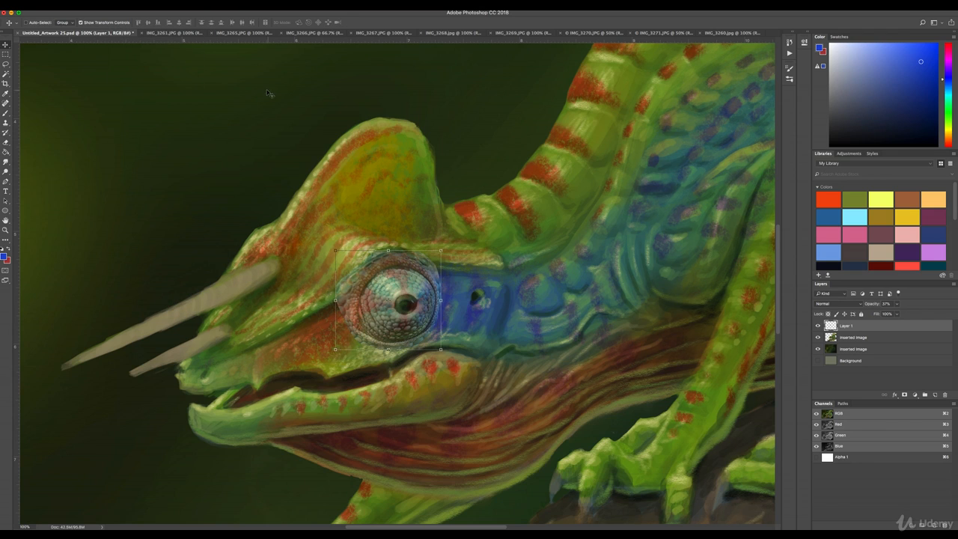
{"action": "left_click", "coordinate": [101, 5]}
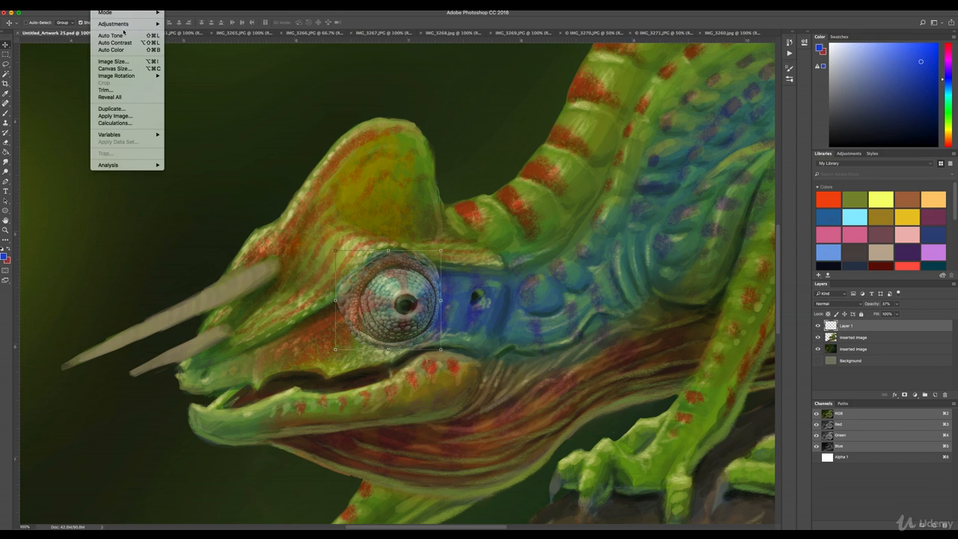
{"action": "mouse_move", "coordinate": [127, 24]}
{"action": "left_click", "coordinate": [188, 26]}
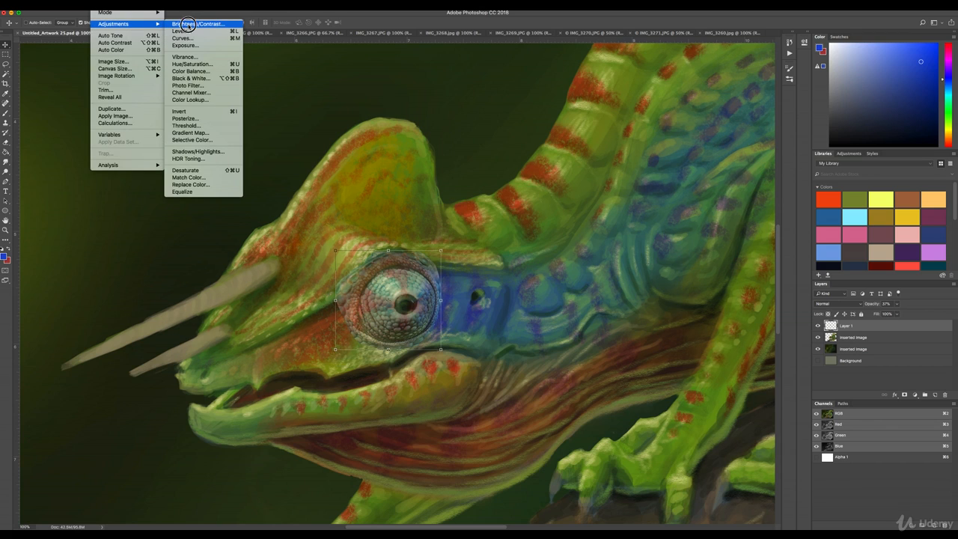
{"action": "left_click", "coordinate": [640, 283]}
{"action": "left_click", "coordinate": [101, 5]}
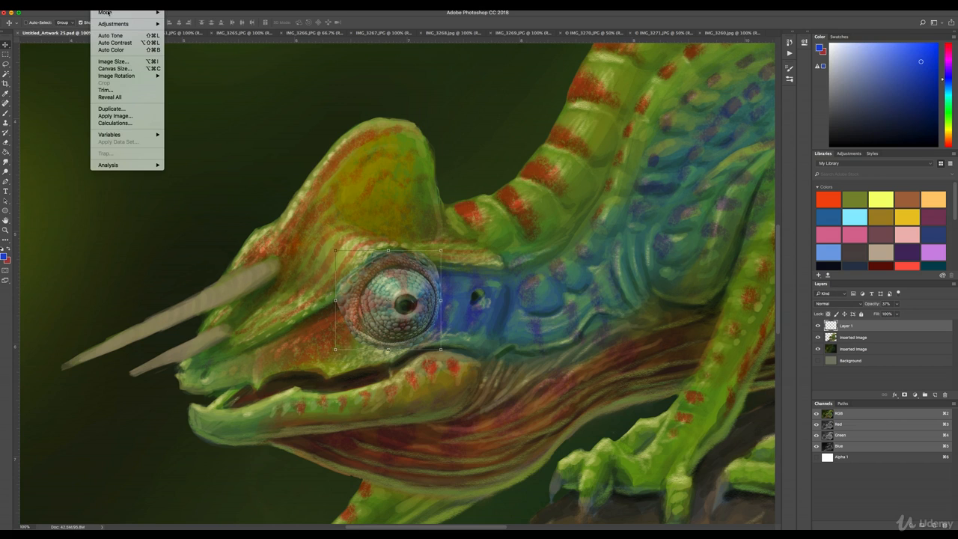
{"action": "mouse_move", "coordinate": [127, 24]}
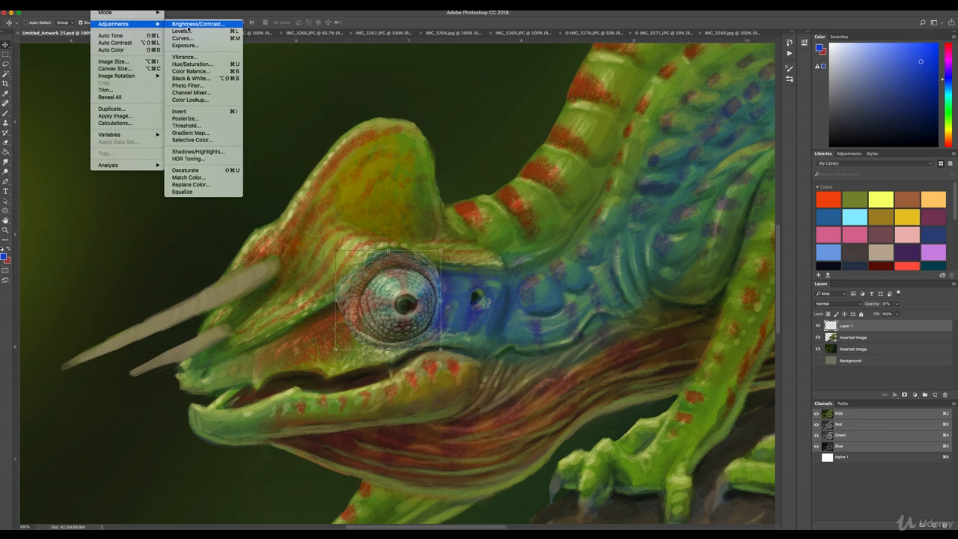
{"action": "left_click", "coordinate": [374, 161]}
Apply a Hue/Saturation adjustment to the pasted eye, lowering saturation to -64 and nudging hue and lightness slightly up
{"action": "key", "text": "super+u"}
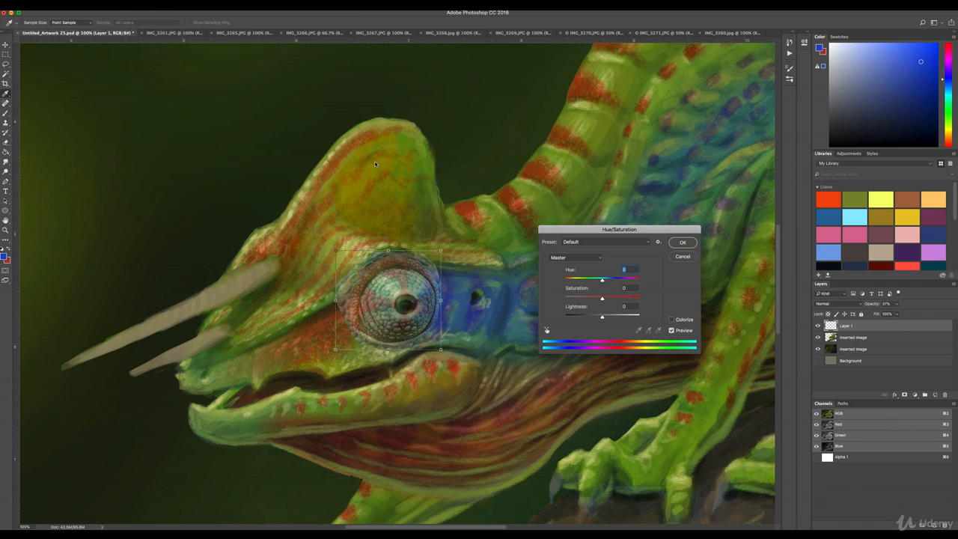
{"action": "left_click_drag", "start_coordinate": [602, 298], "coordinate": [583, 300]}
{"action": "left_click_drag", "start_coordinate": [578, 299], "coordinate": [577, 300]}
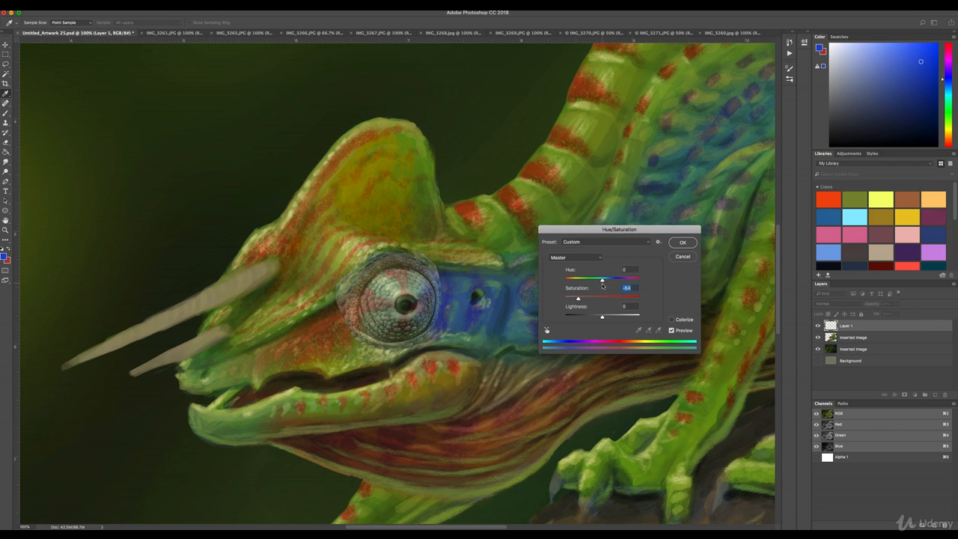
{"action": "left_click_drag", "start_coordinate": [602, 280], "coordinate": [604, 281]}
{"action": "left_click_drag", "start_coordinate": [600, 317], "coordinate": [604, 317]}
{"action": "left_click", "coordinate": [681, 243]}
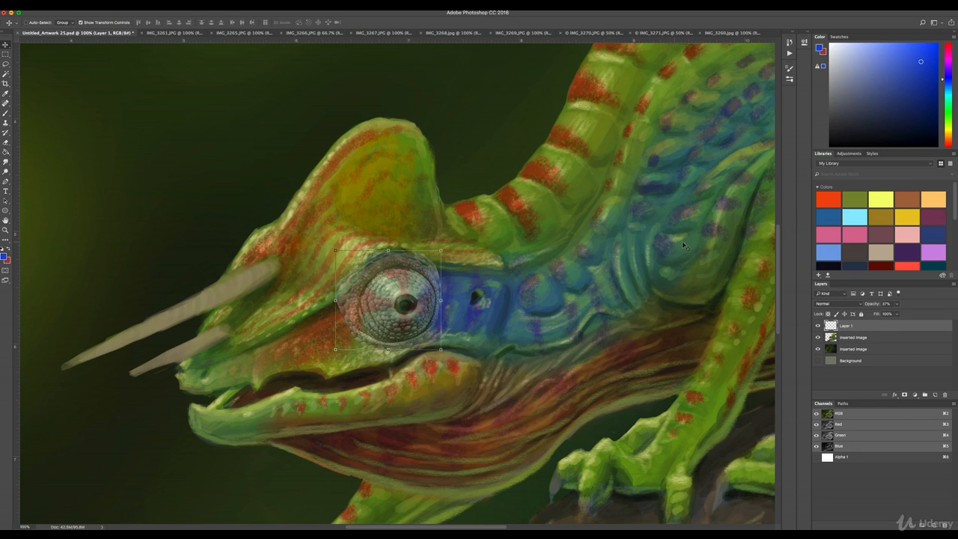
Lower Layer 1's opacity to 33% and apply an Exposure adjustment to the eye with gamma correction 0.85
{"action": "left_click_drag", "start_coordinate": [896, 306], "coordinate": [895, 313]}
{"action": "left_click_drag", "start_coordinate": [895, 314], "coordinate": [895, 314]}
{"action": "left_click", "coordinate": [103, 6]}
{"action": "mouse_move", "coordinate": [105, 24]}
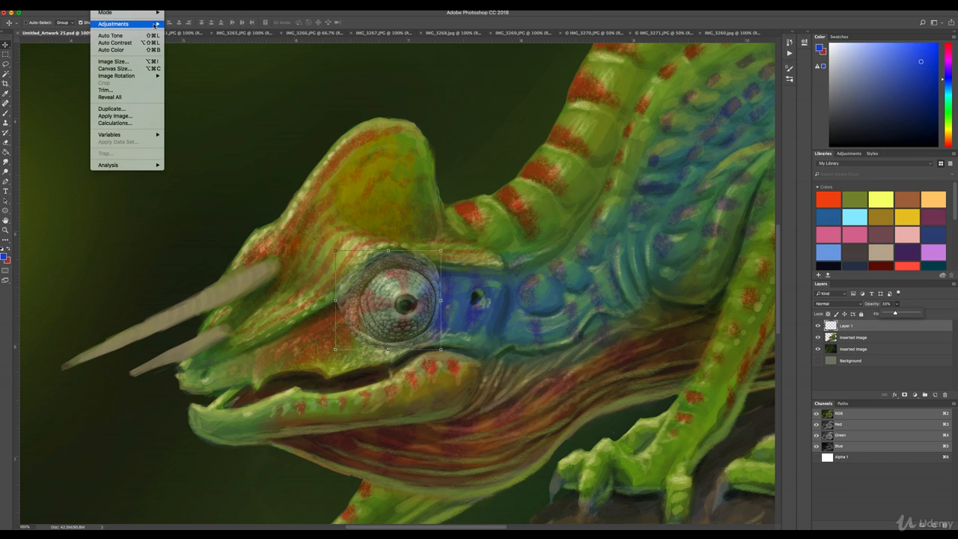
{"action": "left_click", "coordinate": [181, 45]}
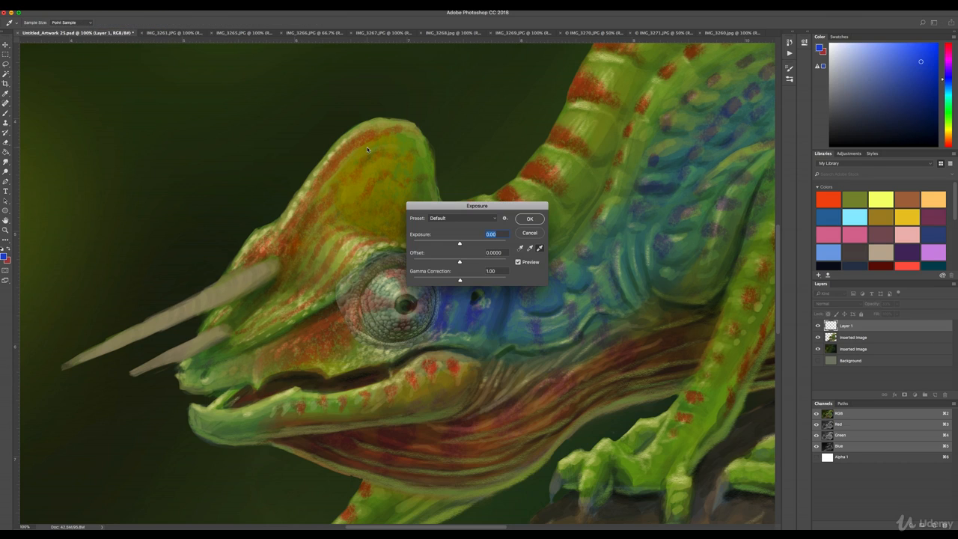
{"action": "scroll", "coordinate": [460, 269], "scroll_direction": "up", "scroll_amount": 1}
{"action": "left_click_drag", "start_coordinate": [460, 281], "coordinate": [465, 280]}
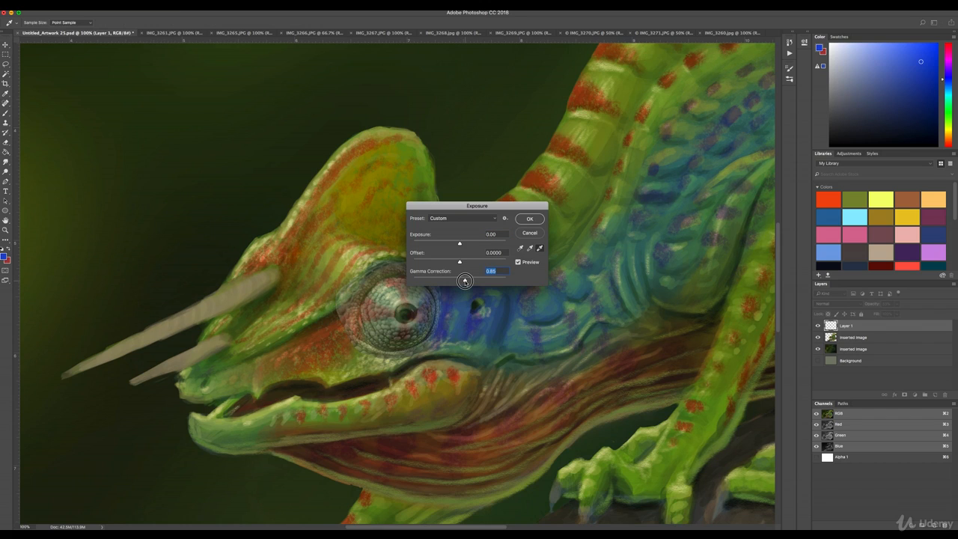
{"action": "left_click", "coordinate": [531, 220]}
Erase the outer edges of the pasted eye with a soft eraser at 54% opacity to blend it into the painted head
{"action": "key", "text": "v"}
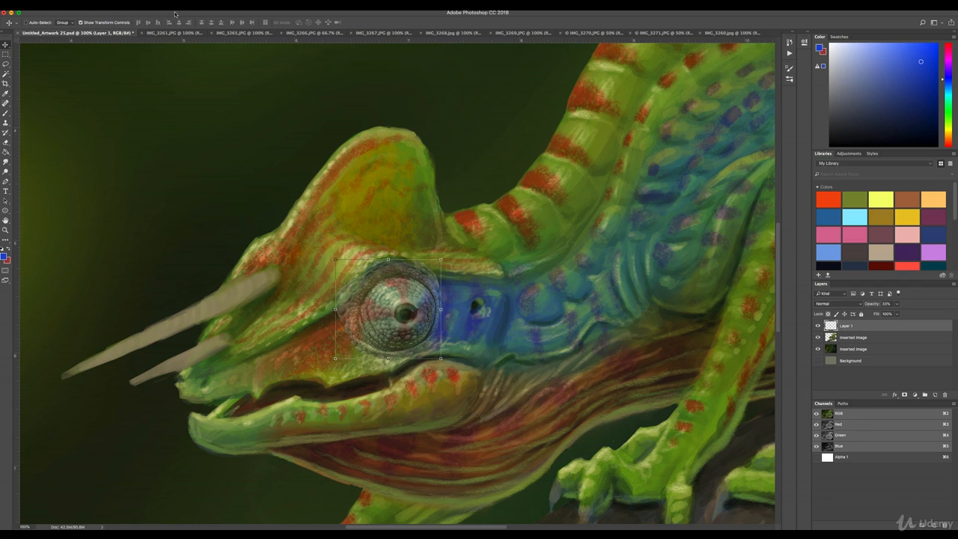
{"action": "key", "text": "s"}
{"action": "left_click", "coordinate": [6, 142]}
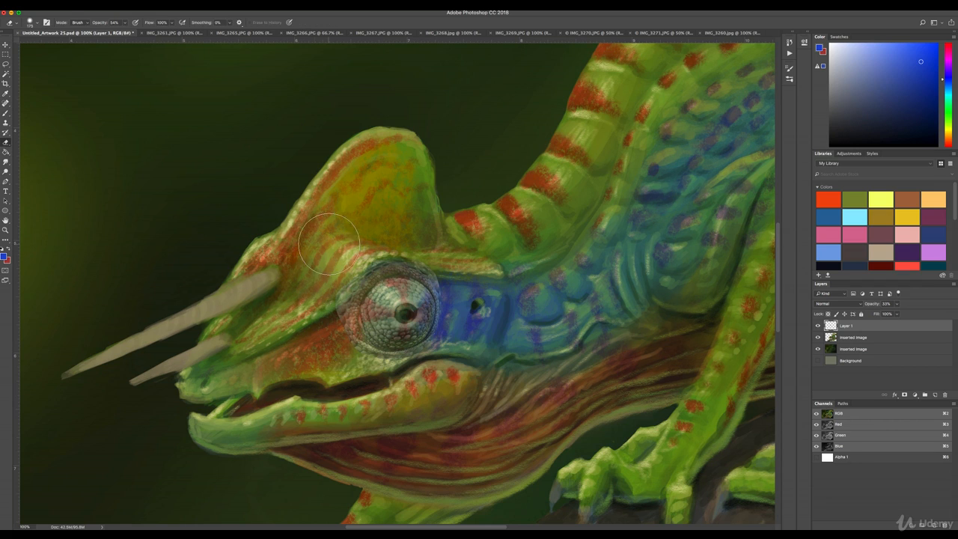
{"action": "mouse_move", "coordinate": [330, 252]}
{"action": "left_mouse_down"}
{"action": "mouse_move", "coordinate": [314, 312]}
{"action": "mouse_move", "coordinate": [357, 251]}
{"action": "mouse_move", "coordinate": [392, 237]}
{"action": "mouse_move", "coordinate": [364, 241]}
{"action": "mouse_move", "coordinate": [363, 251]}
{"action": "left_mouse_up"}
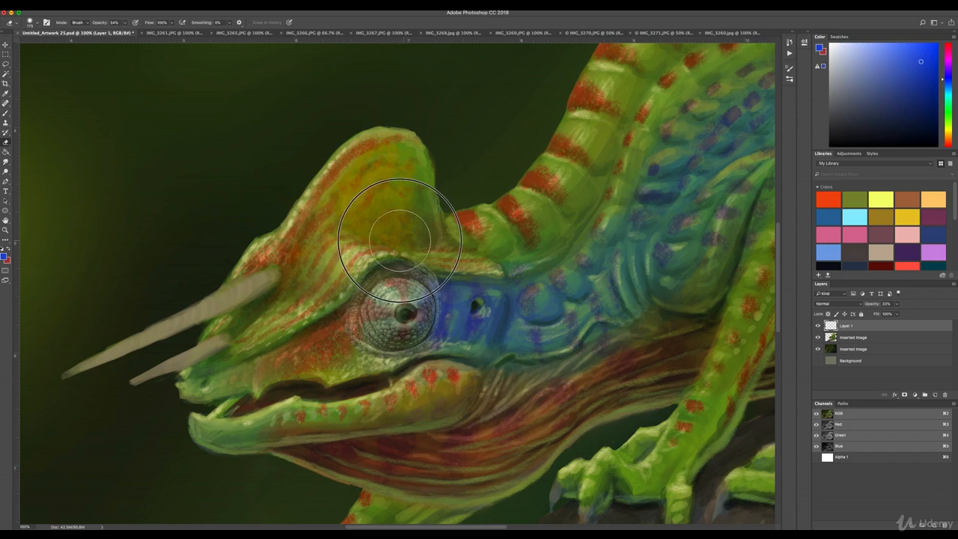
{"action": "mouse_move", "coordinate": [334, 281]}
{"action": "left_mouse_down"}
{"action": "mouse_move", "coordinate": [380, 238]}
{"action": "mouse_move", "coordinate": [454, 253]}
{"action": "mouse_move", "coordinate": [442, 251]}
{"action": "mouse_move", "coordinate": [476, 293]}
{"action": "mouse_move", "coordinate": [450, 259]}
{"action": "mouse_move", "coordinate": [469, 299]}
{"action": "mouse_move", "coordinate": [482, 262]}
{"action": "mouse_move", "coordinate": [459, 351]}
{"action": "mouse_move", "coordinate": [428, 373]}
{"action": "mouse_move", "coordinate": [405, 376]}
{"action": "mouse_move", "coordinate": [326, 343]}
{"action": "mouse_move", "coordinate": [326, 325]}
{"action": "mouse_move", "coordinate": [318, 326]}
{"action": "mouse_move", "coordinate": [343, 368]}
{"action": "mouse_move", "coordinate": [370, 383]}
{"action": "mouse_move", "coordinate": [318, 339]}
{"action": "mouse_move", "coordinate": [353, 375]}
{"action": "mouse_move", "coordinate": [438, 383]}
{"action": "mouse_move", "coordinate": [534, 299]}
{"action": "left_mouse_up"}
{"action": "key", "text": "super+["}
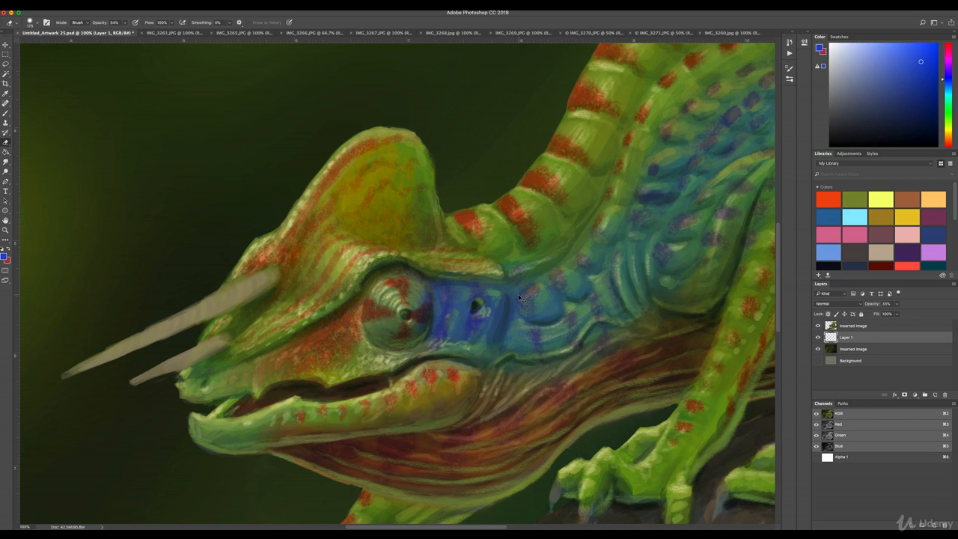
{"action": "key", "text": "super+]"}
Lasso a large rounded patch from the middle of the wrinkled skin texture in IMG_3265.JPG and cut it to the clipboard
{"action": "key", "text": "super+minus"}
{"action": "key", "text": "super+minus"}
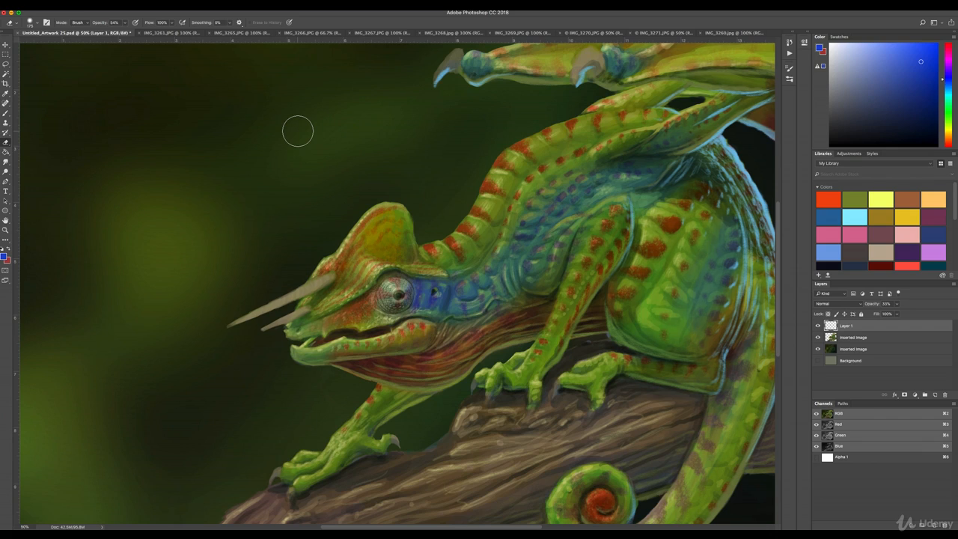
{"action": "left_click", "coordinate": [155, 34]}
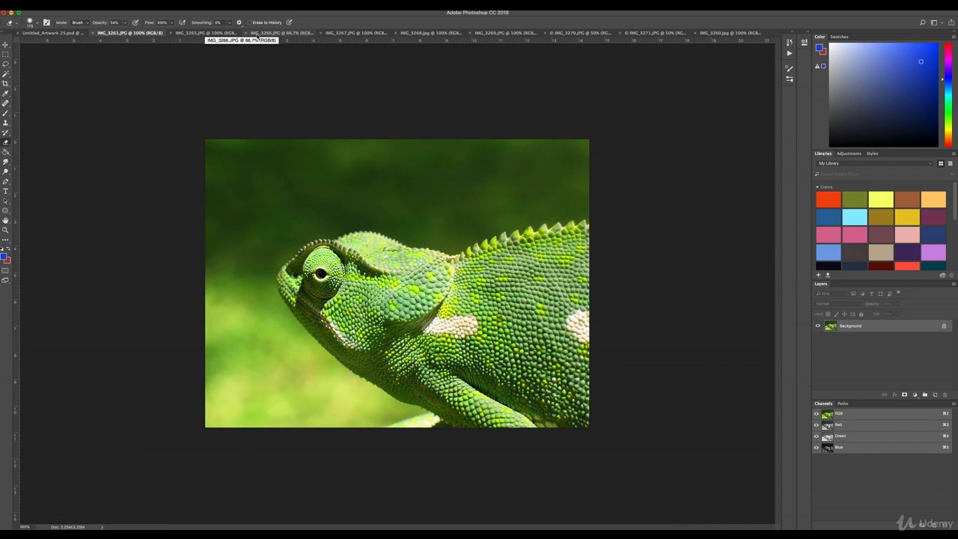
{"action": "left_click", "coordinate": [214, 35]}
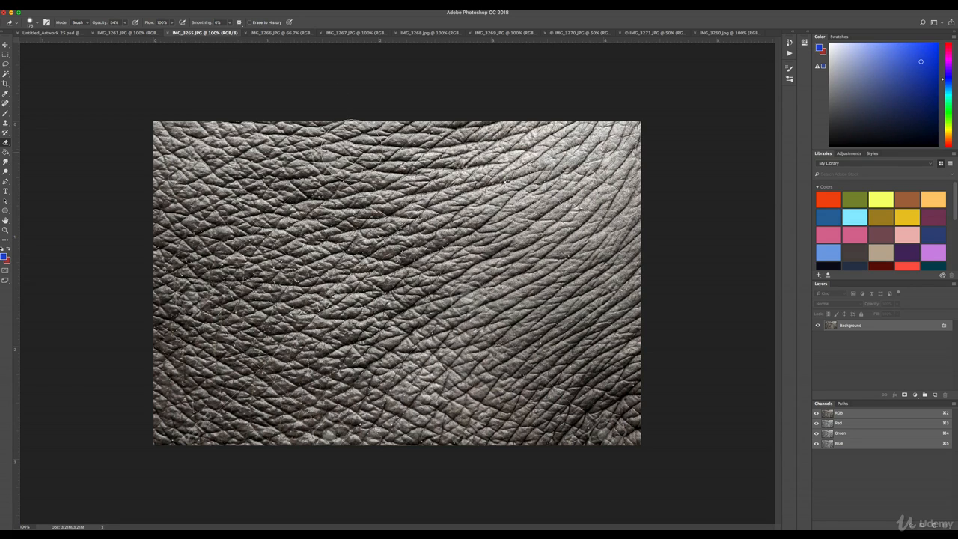
{"action": "left_click", "coordinate": [5, 64]}
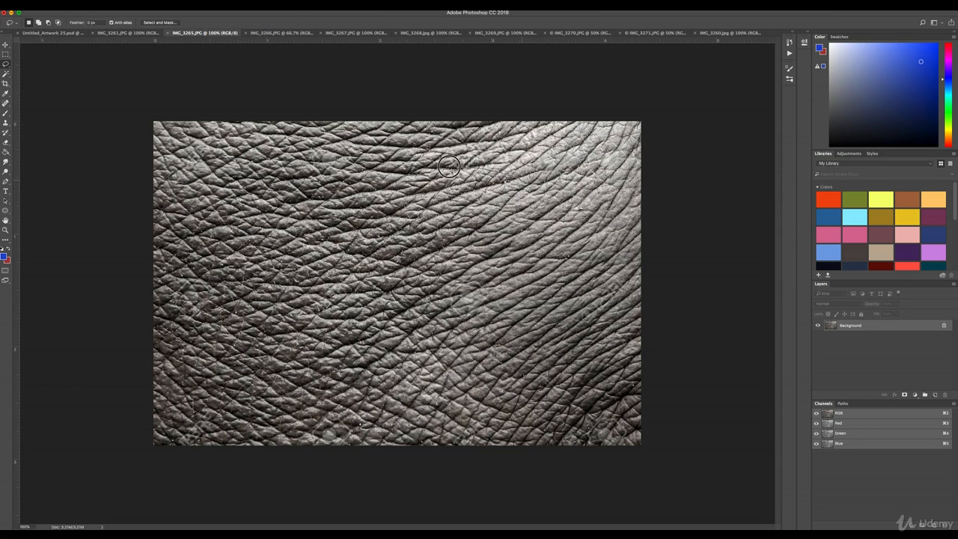
{"action": "mouse_move", "coordinate": [291, 232]}
{"action": "left_mouse_down"}
{"action": "mouse_move", "coordinate": [251, 336]}
{"action": "mouse_move", "coordinate": [284, 373]}
{"action": "mouse_move", "coordinate": [477, 386]}
{"action": "mouse_move", "coordinate": [547, 365]}
{"action": "mouse_move", "coordinate": [568, 299]}
{"action": "mouse_move", "coordinate": [552, 232]}
{"action": "mouse_move", "coordinate": [527, 192]}
{"action": "left_mouse_up"}
{"action": "left_click", "coordinate": [6, 45]}
{"action": "key", "text": "q"}
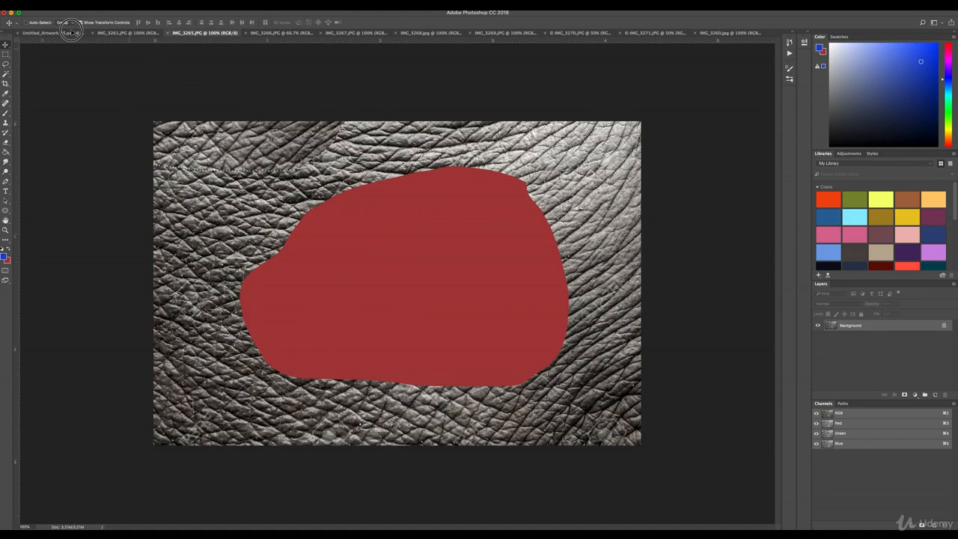
Paste the skin texture into Untitled_Artwork 25.psd, place it over the creature's throat, and lower its layer opacity to 35%
{"action": "left_click", "coordinate": [60, 33]}
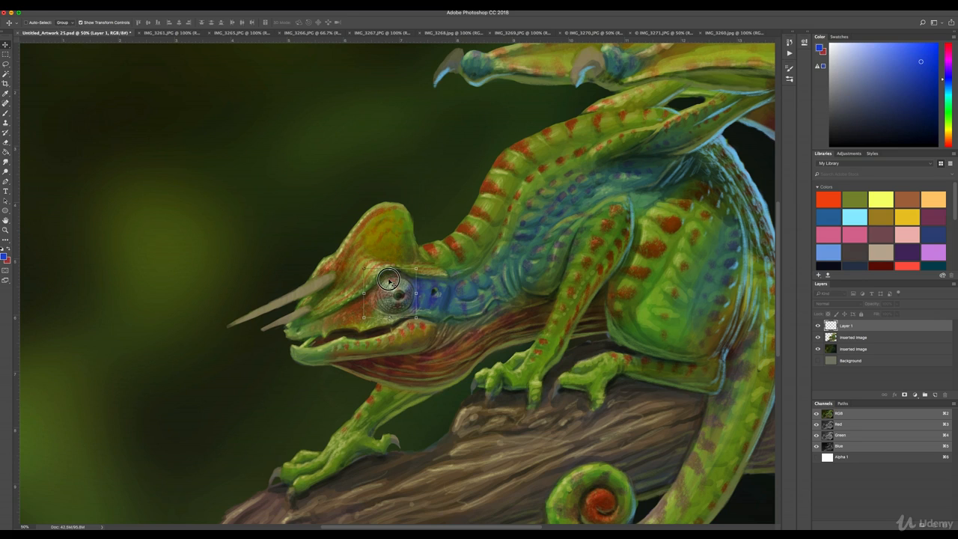
{"action": "key", "text": "ctrl+v"}
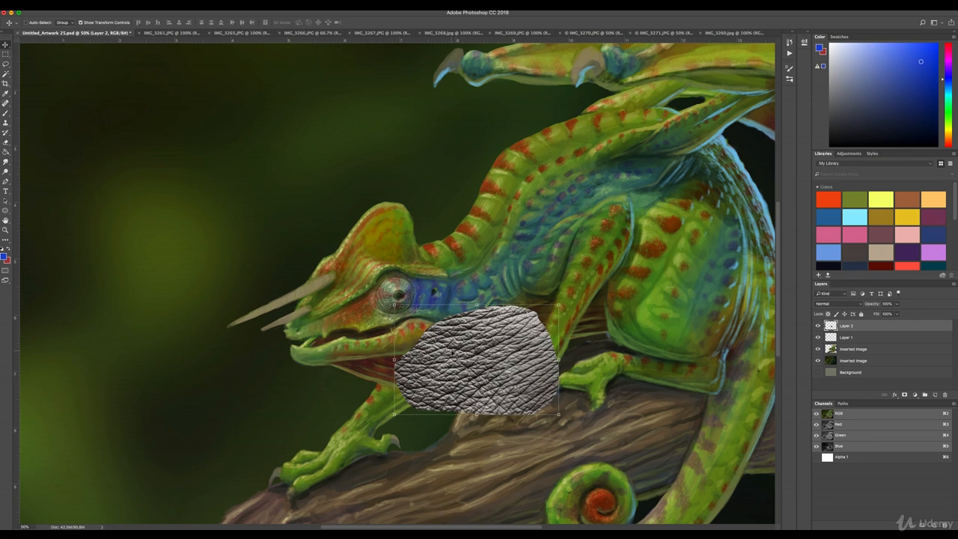
{"action": "left_click_drag", "start_coordinate": [486, 352], "coordinate": [476, 340]}
{"action": "left_click_drag", "start_coordinate": [897, 305], "coordinate": [873, 314]}
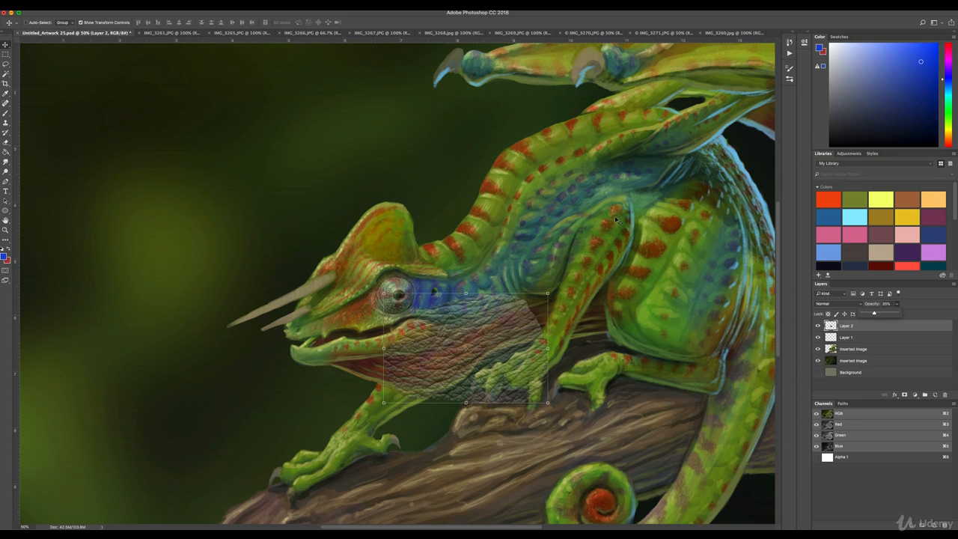
Apply an Exposure adjustment to the skin texture patch, fine-tuning the exposure and lowering the gamma correction to darken its midtones
{"action": "left_click", "coordinate": [99, 6]}
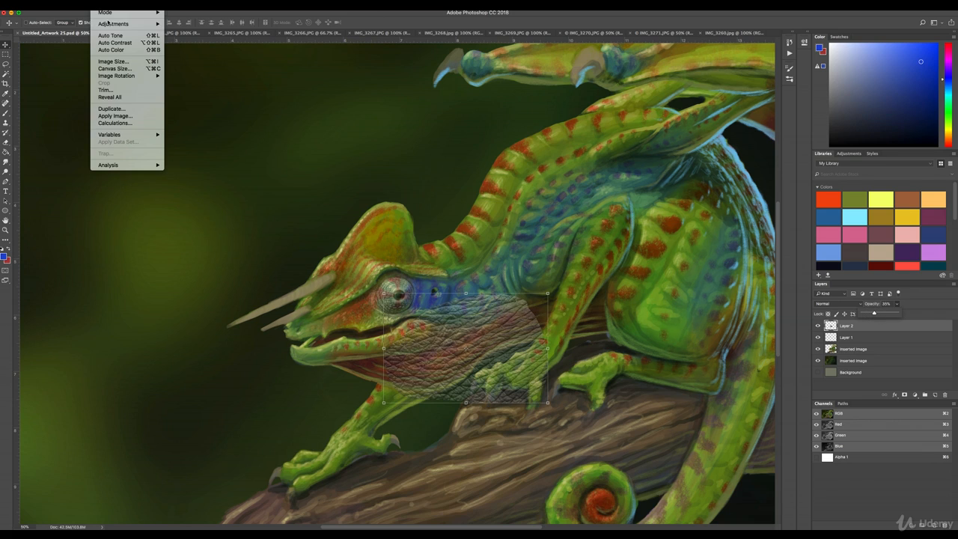
{"action": "mouse_move", "coordinate": [112, 25]}
{"action": "left_click", "coordinate": [185, 45]}
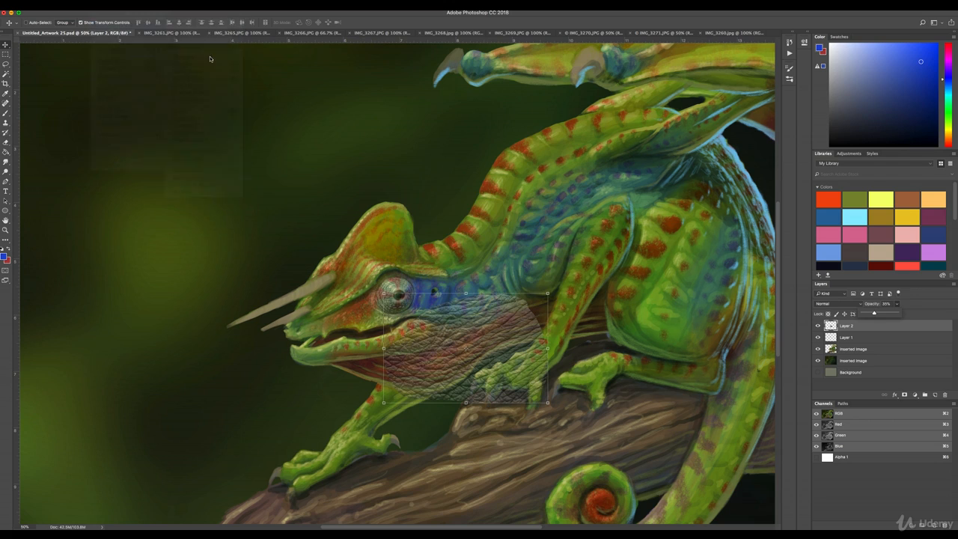
{"action": "left_click_drag", "start_coordinate": [460, 280], "coordinate": [465, 281]}
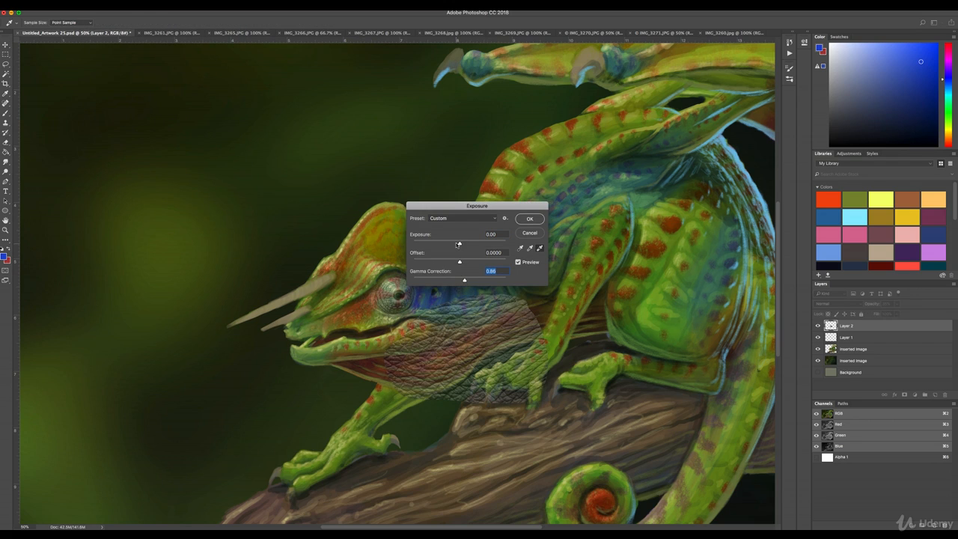
{"action": "left_click_drag", "start_coordinate": [459, 245], "coordinate": [461, 244]}
{"action": "left_click", "coordinate": [461, 245]}
{"action": "left_click_drag", "start_coordinate": [461, 245], "coordinate": [458, 245]}
{"action": "left_click_drag", "start_coordinate": [464, 282], "coordinate": [466, 282]}
{"action": "left_click", "coordinate": [529, 219]}
Warp the skin texture patch, bending its upper edge down along the jaw and spreading both upper corners outward
{"action": "left_click", "coordinate": [100, 6]}
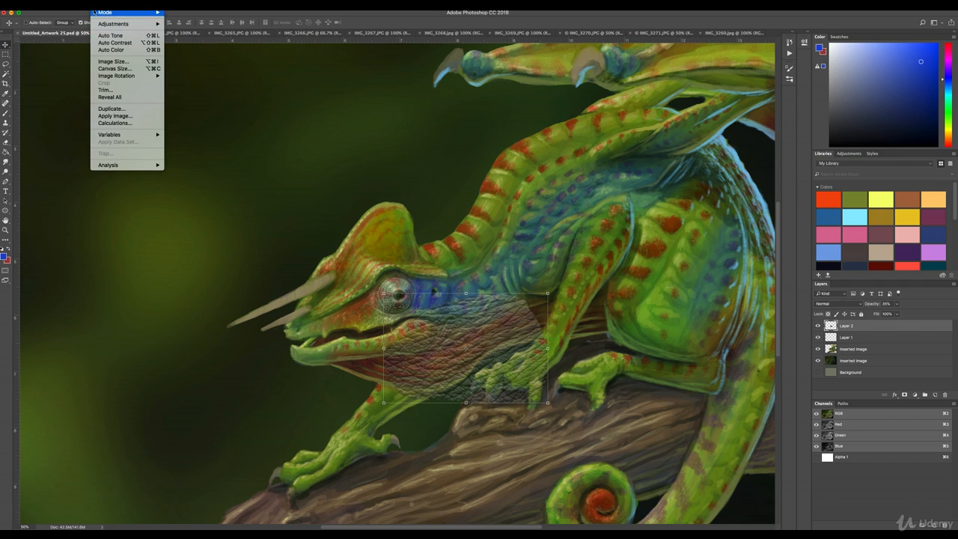
{"action": "mouse_move", "coordinate": [82, 5]}
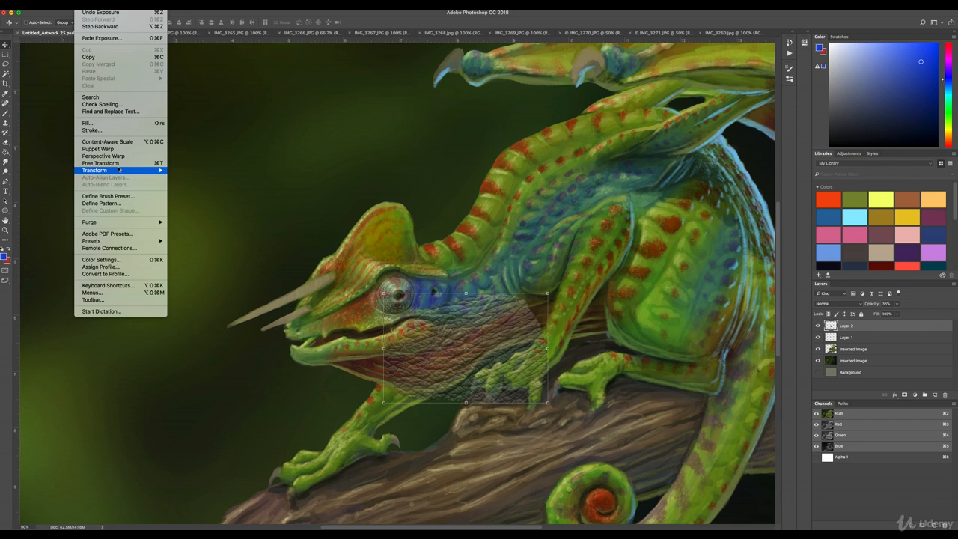
{"action": "mouse_move", "coordinate": [159, 171]}
{"action": "left_click", "coordinate": [182, 217]}
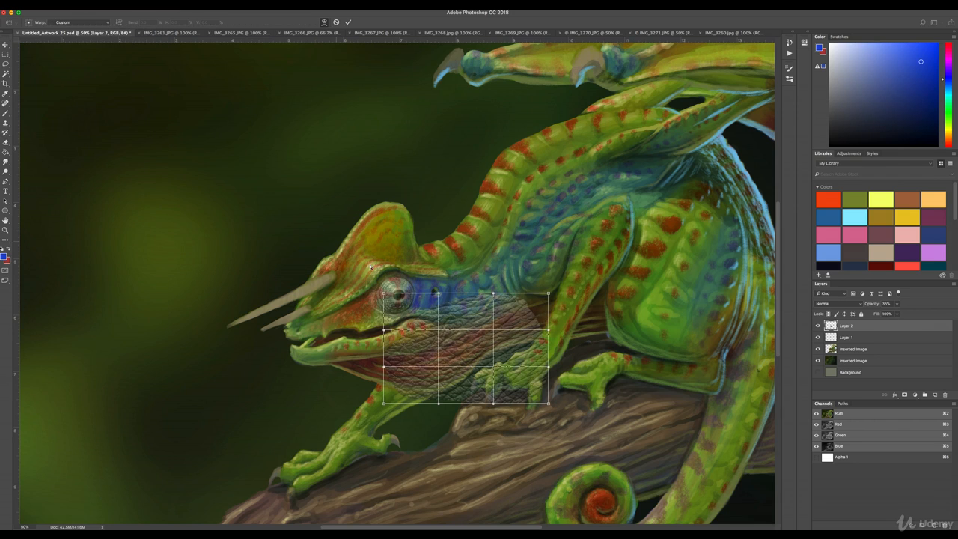
{"action": "left_click_drag", "start_coordinate": [493, 295], "coordinate": [493, 312]}
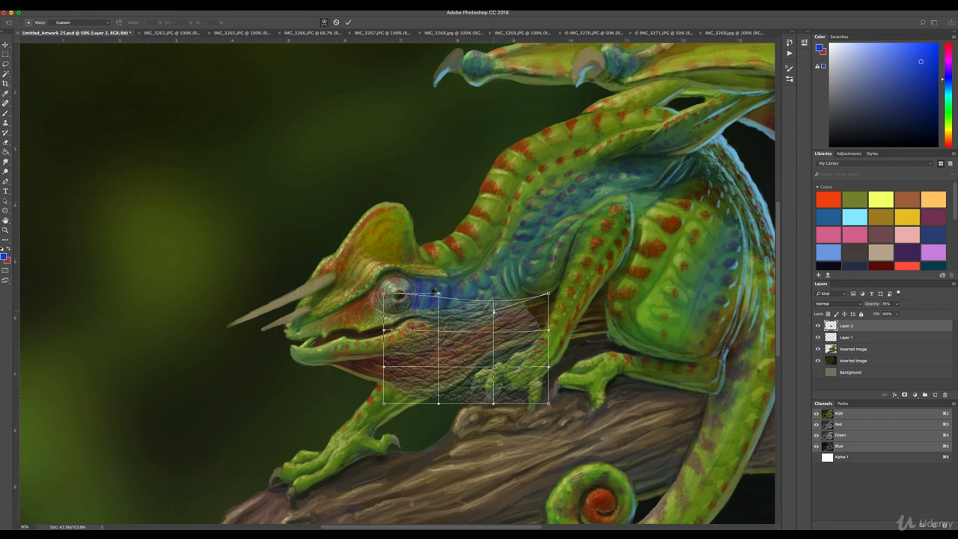
{"action": "left_click_drag", "start_coordinate": [439, 296], "coordinate": [439, 312]}
{"action": "left_click_drag", "start_coordinate": [384, 294], "coordinate": [359, 302]}
{"action": "left_click_drag", "start_coordinate": [547, 298], "coordinate": [572, 283]}
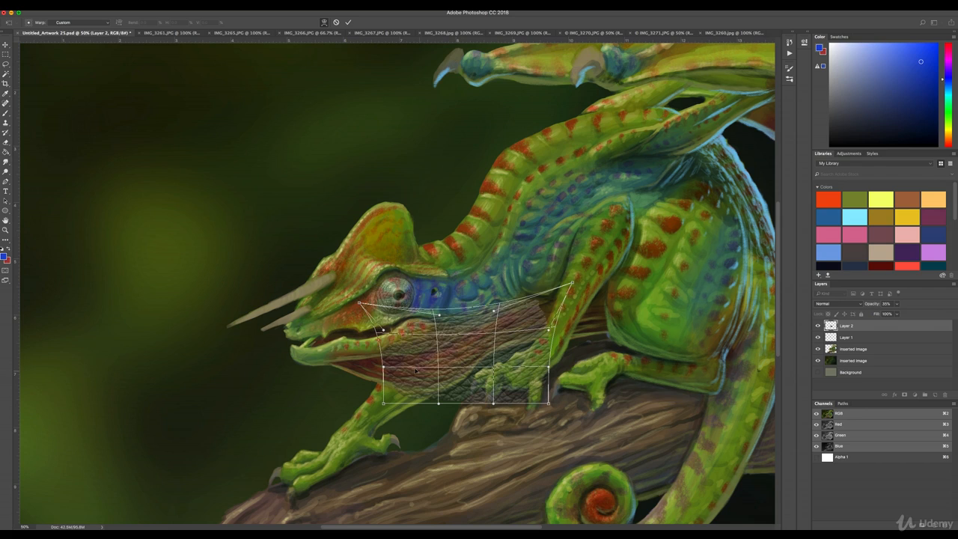
Stretch the warp's lower front corner toward the chin, lower its edge beneath the jaw, and extend its rear side toward the shoulder
{"action": "left_click_drag", "start_coordinate": [383, 367], "coordinate": [360, 370]}
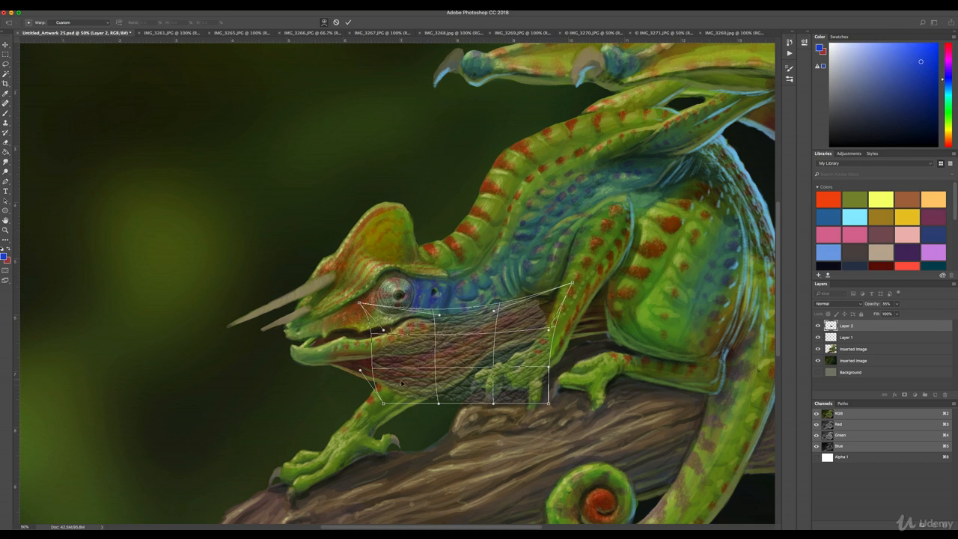
{"action": "left_click_drag", "start_coordinate": [384, 405], "coordinate": [320, 378]}
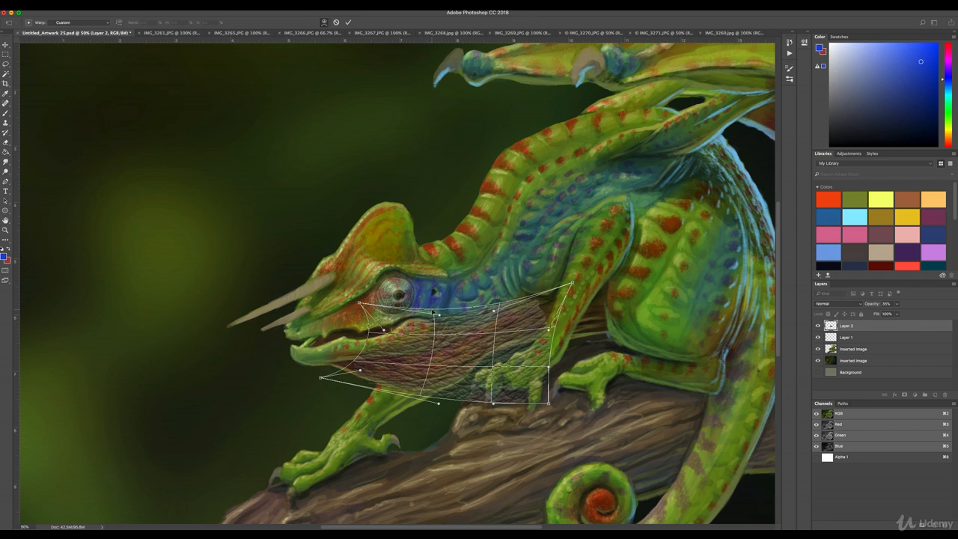
{"action": "left_click_drag", "start_coordinate": [439, 315], "coordinate": [434, 345]}
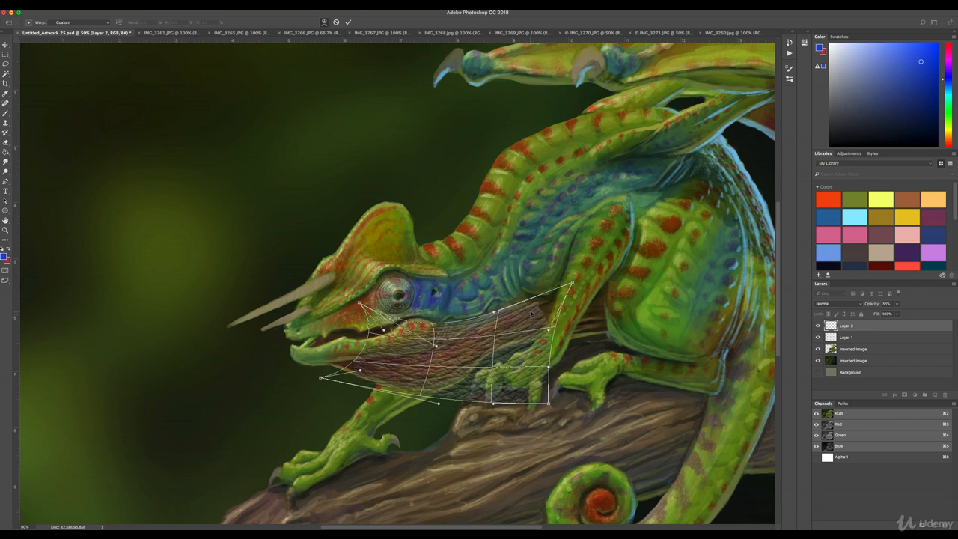
{"action": "left_click_drag", "start_coordinate": [571, 287], "coordinate": [590, 277]}
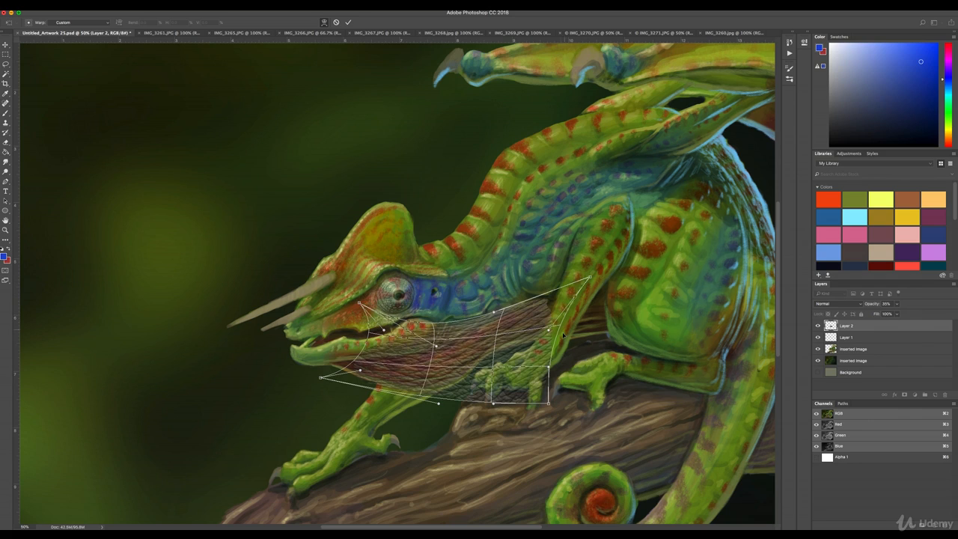
{"action": "left_click_drag", "start_coordinate": [560, 329], "coordinate": [575, 323]}
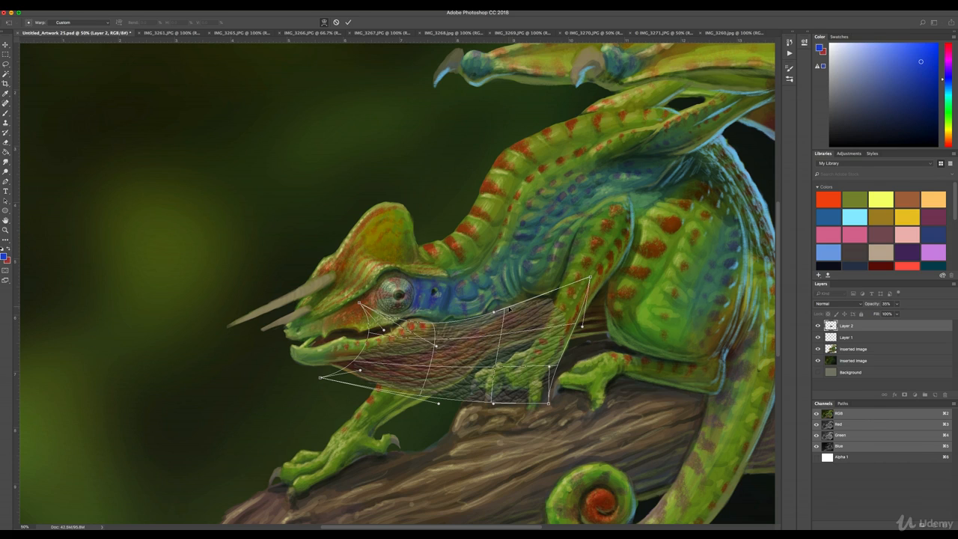
{"action": "left_click_drag", "start_coordinate": [505, 311], "coordinate": [512, 301]}
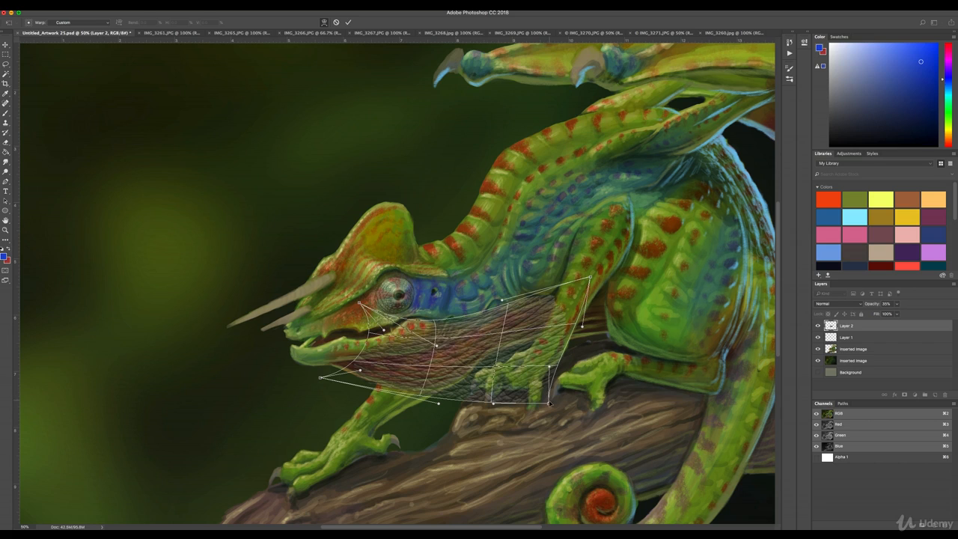
Pull the skin texture warp's lower edge and rear lower corner up off the front foot to follow the throat's underside
{"action": "left_click_drag", "start_coordinate": [549, 404], "coordinate": [533, 369]}
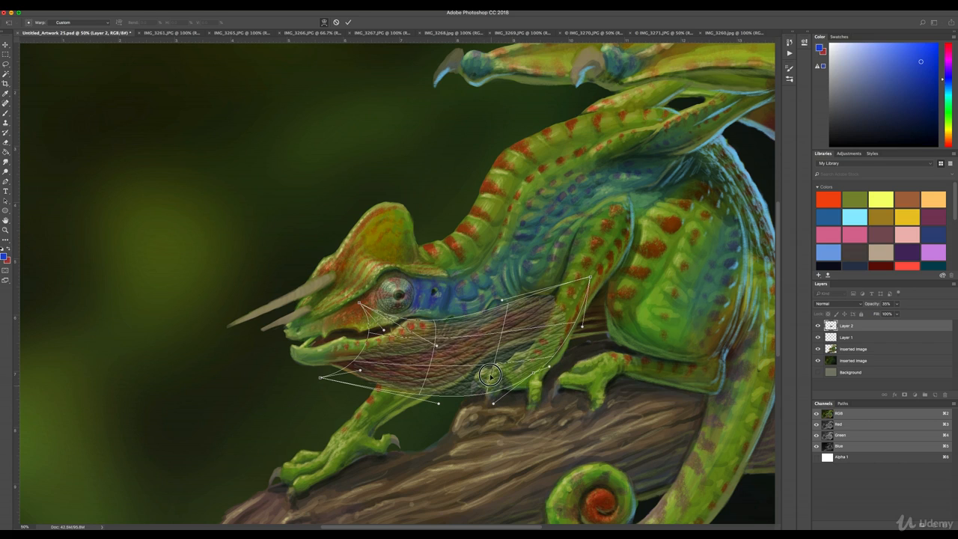
{"action": "left_click_drag", "start_coordinate": [489, 391], "coordinate": [491, 361]}
{"action": "left_click_drag", "start_coordinate": [424, 378], "coordinate": [426, 394]}
{"action": "left_click_drag", "start_coordinate": [320, 380], "coordinate": [320, 365]}
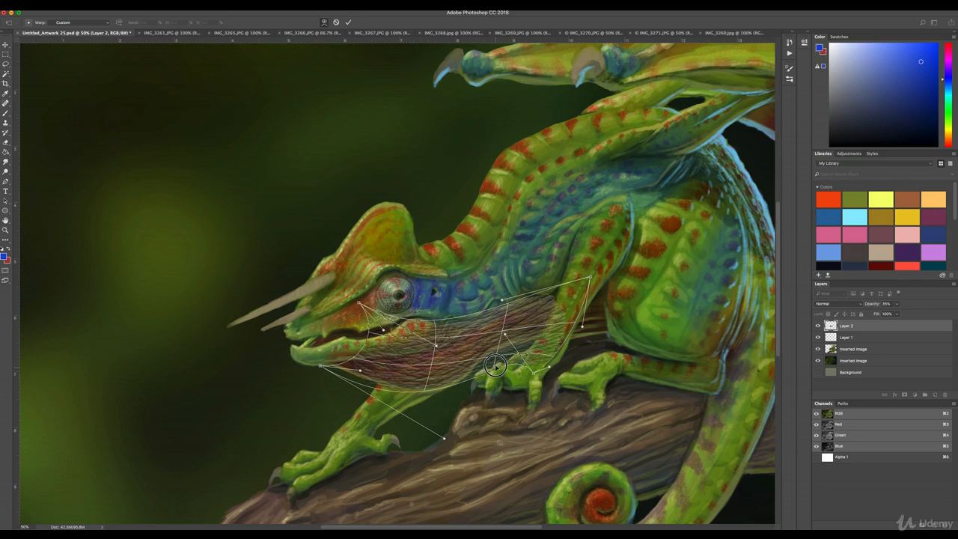
{"action": "left_click_drag", "start_coordinate": [493, 369], "coordinate": [491, 358]}
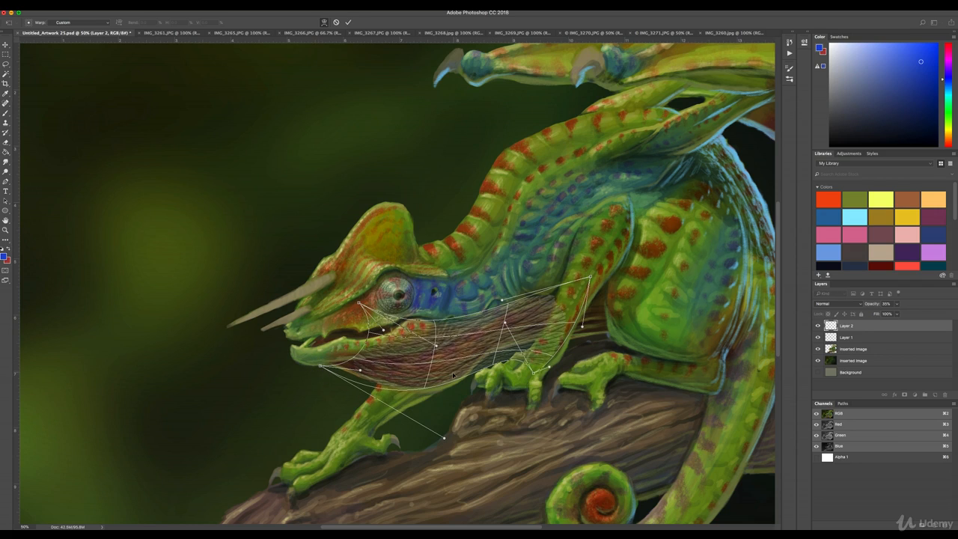
Stretch the warp's front lower corner to the chin and bend its interior to follow the underside of the jaw
{"action": "left_click_drag", "start_coordinate": [427, 388], "coordinate": [425, 393]}
{"action": "mouse_move", "coordinate": [436, 343]}
{"action": "left_mouse_down"}
{"action": "mouse_move", "coordinate": [434, 325]}
{"action": "mouse_move", "coordinate": [435, 336]}
{"action": "left_mouse_up"}
{"action": "left_click_drag", "start_coordinate": [359, 358], "coordinate": [302, 364]}
{"action": "left_click_drag", "start_coordinate": [436, 336], "coordinate": [438, 334]}
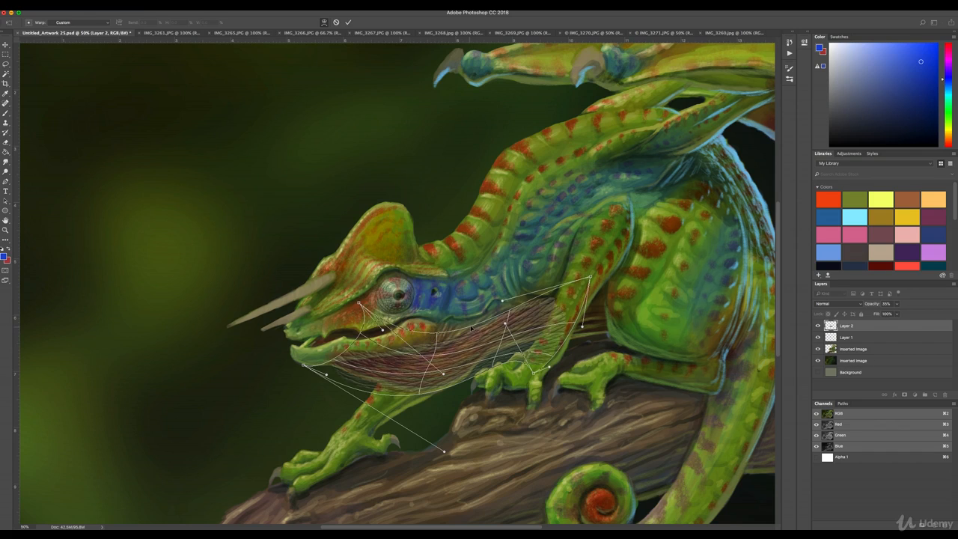
{"action": "left_click_drag", "start_coordinate": [508, 311], "coordinate": [468, 310]}
Extend the warp's rear corners over the shoulder and front leg, curve the mesh along the lower neck, and apply the warp
{"action": "left_click_drag", "start_coordinate": [590, 277], "coordinate": [621, 255]}
{"action": "left_click_drag", "start_coordinate": [533, 373], "coordinate": [570, 363]}
{"action": "left_click_drag", "start_coordinate": [426, 373], "coordinate": [430, 370]}
{"action": "left_click_drag", "start_coordinate": [444, 451], "coordinate": [483, 456]}
{"action": "left_click_drag", "start_coordinate": [571, 363], "coordinate": [578, 345]}
{"action": "left_click_drag", "start_coordinate": [525, 317], "coordinate": [502, 343]}
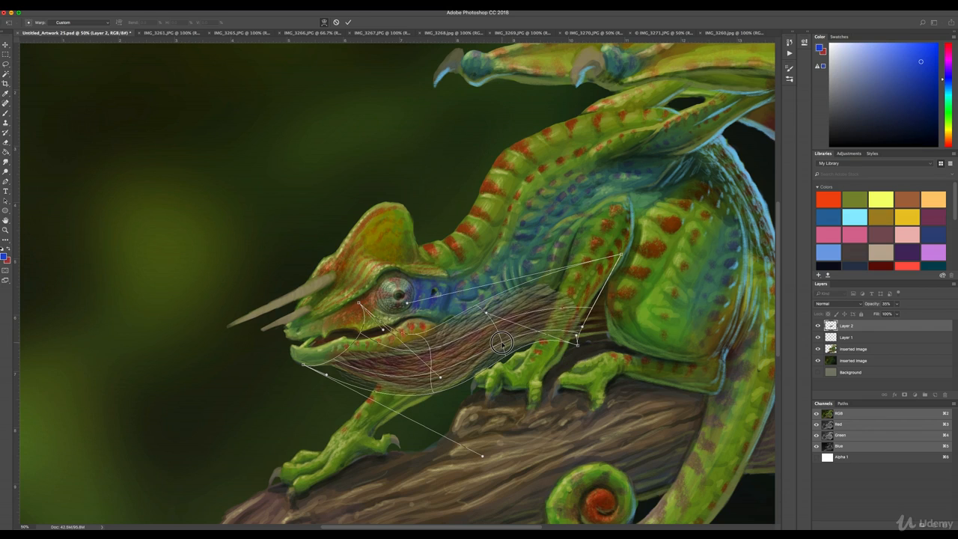
{"action": "left_click_drag", "start_coordinate": [503, 353], "coordinate": [469, 316]}
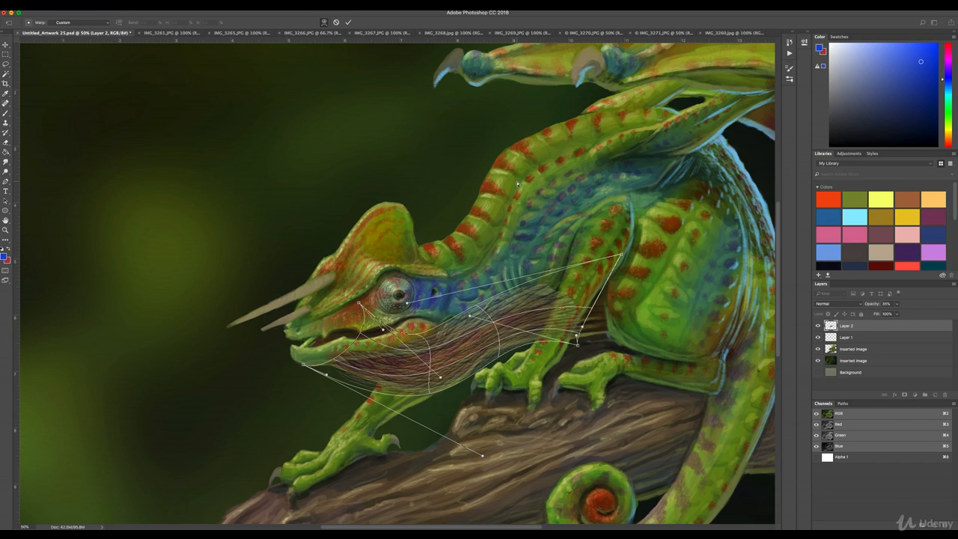
{"action": "key", "text": "Return"}
Lower the skin texture layer's opacity to 23%
{"action": "scroll", "coordinate": [649, 156], "scroll_direction": "down", "scroll_amount": 3}
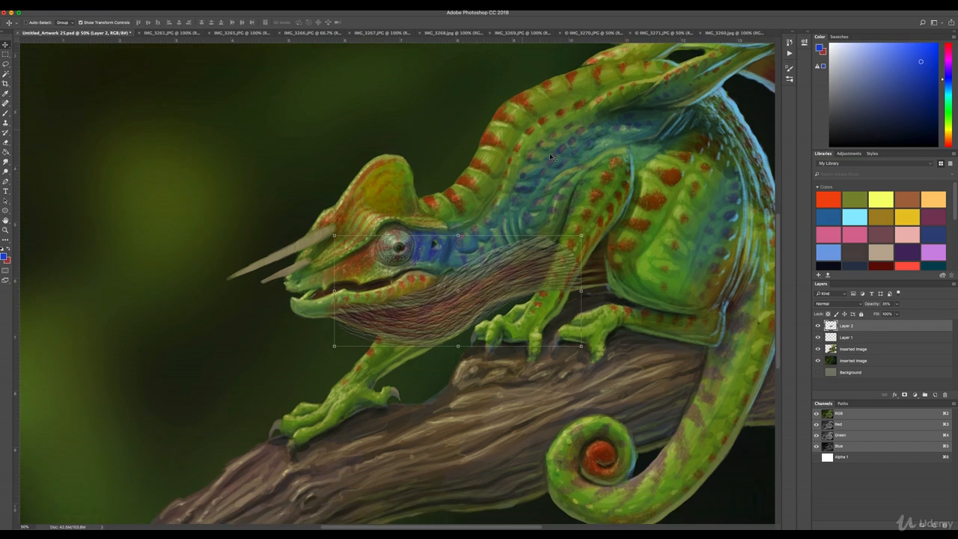
{"action": "left_click", "coordinate": [895, 313]}
{"action": "left_click_drag", "start_coordinate": [897, 313], "coordinate": [894, 314]}
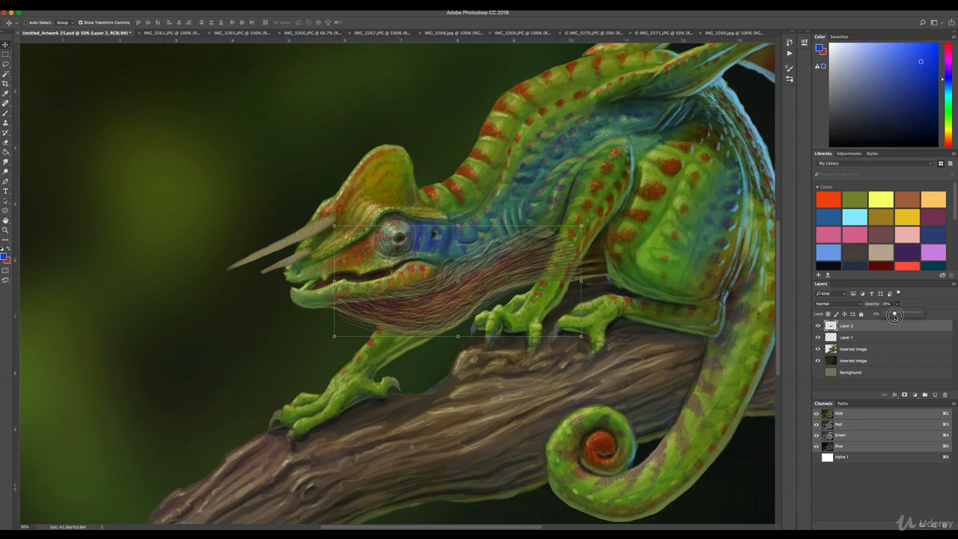
{"action": "left_click_drag", "start_coordinate": [894, 314], "coordinate": [892, 315]}
Apply an Exposure adjustment to the throat texture, lowering the gamma correction and slightly reducing the exposure
{"action": "left_click", "coordinate": [98, 4]}
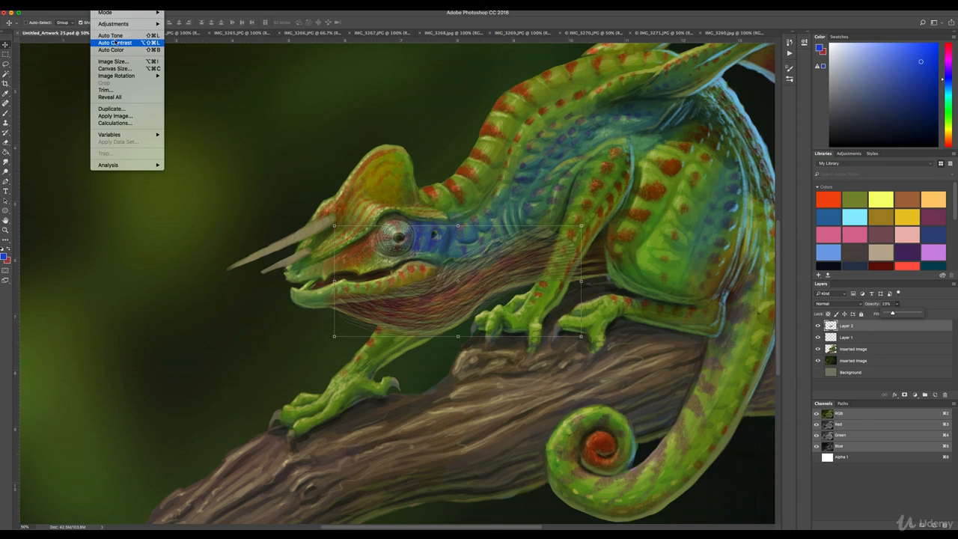
{"action": "mouse_move", "coordinate": [119, 23]}
{"action": "left_click", "coordinate": [183, 45]}
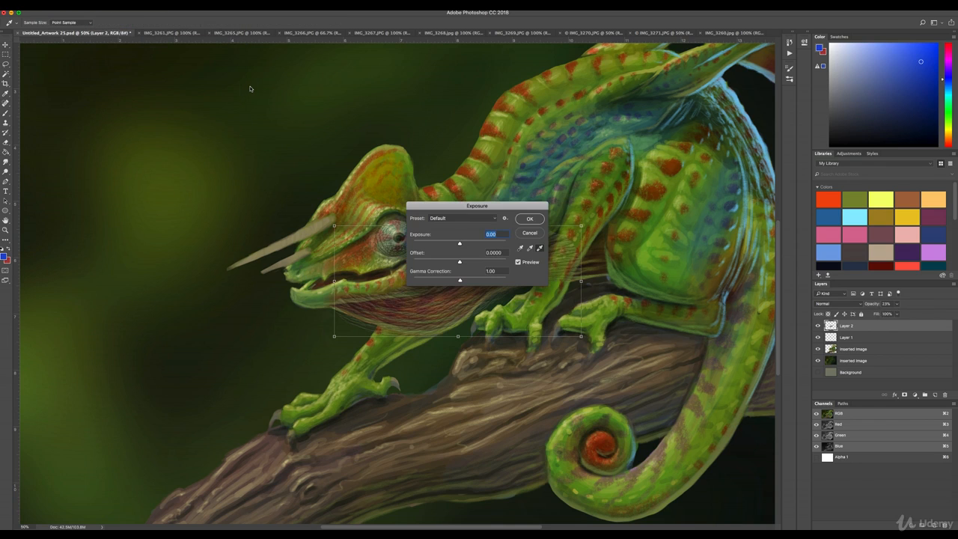
{"action": "scroll", "coordinate": [454, 264], "scroll_direction": "up", "scroll_amount": 3}
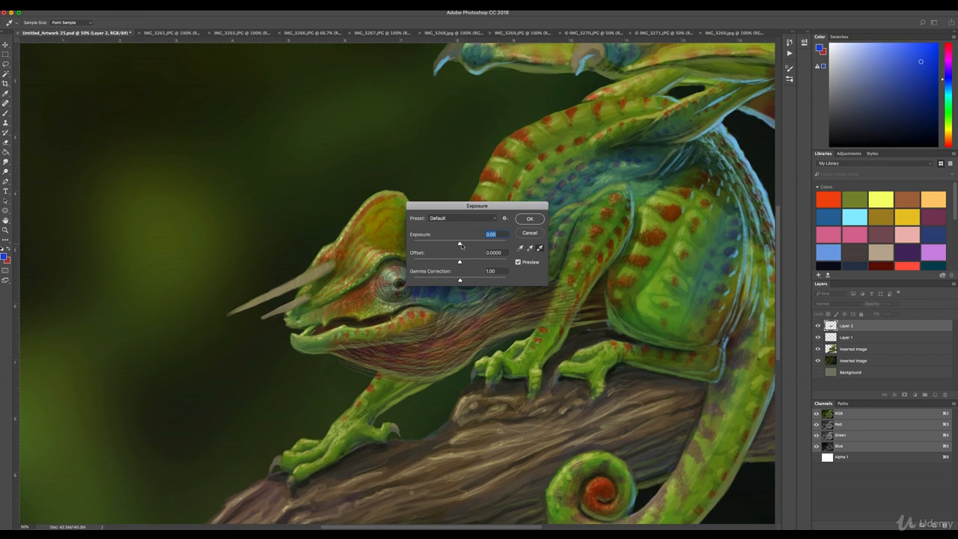
{"action": "left_click_drag", "start_coordinate": [459, 280], "coordinate": [463, 280]}
{"action": "left_click_drag", "start_coordinate": [459, 244], "coordinate": [458, 245]}
{"action": "left_click", "coordinate": [529, 220]}
{"action": "key", "text": "v"}
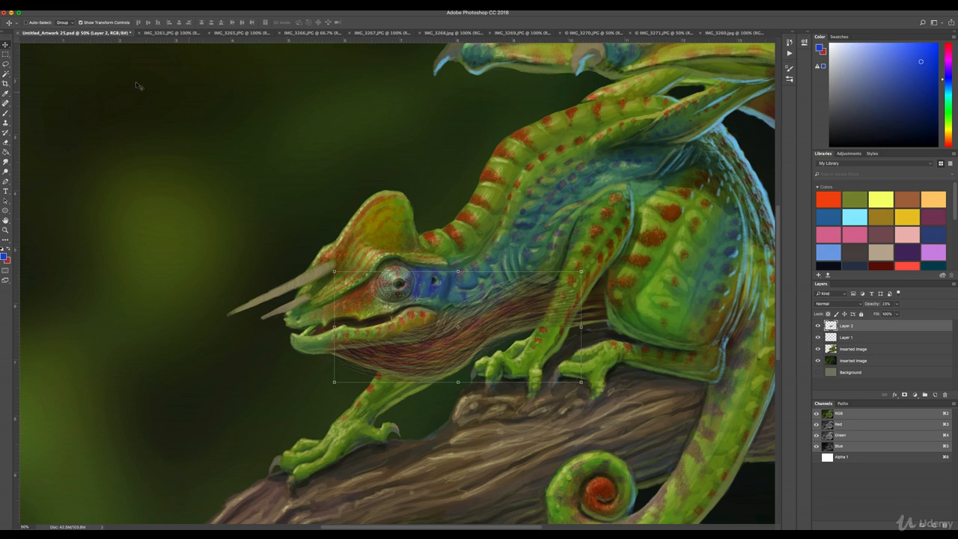
Erase the throat texture's excess along the jaw, over the front legs and below the throat with a soft 54% opacity eraser
{"action": "left_click", "coordinate": [6, 143]}
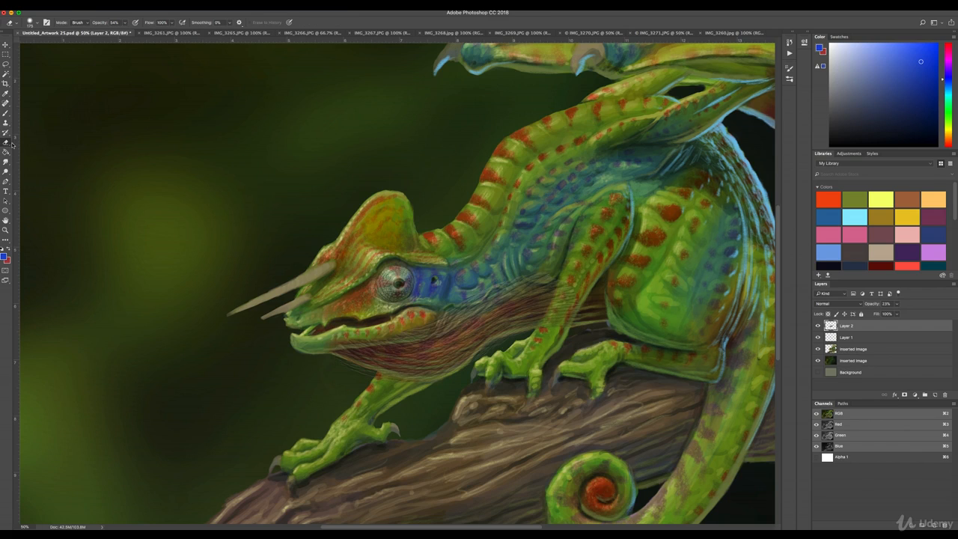
{"action": "mouse_move", "coordinate": [315, 339]}
{"action": "left_mouse_down"}
{"action": "mouse_move", "coordinate": [424, 325]}
{"action": "mouse_move", "coordinate": [402, 332]}
{"action": "mouse_move", "coordinate": [457, 290]}
{"action": "mouse_move", "coordinate": [482, 283]}
{"action": "mouse_move", "coordinate": [437, 300]}
{"action": "mouse_move", "coordinate": [486, 291]}
{"action": "mouse_move", "coordinate": [421, 308]}
{"action": "mouse_move", "coordinate": [560, 274]}
{"action": "mouse_move", "coordinate": [533, 271]}
{"action": "mouse_move", "coordinate": [509, 283]}
{"action": "mouse_move", "coordinate": [574, 273]}
{"action": "mouse_move", "coordinate": [568, 334]}
{"action": "mouse_move", "coordinate": [577, 280]}
{"action": "mouse_move", "coordinate": [549, 346]}
{"action": "mouse_move", "coordinate": [574, 290]}
{"action": "mouse_move", "coordinate": [541, 343]}
{"action": "mouse_move", "coordinate": [571, 286]}
{"action": "mouse_move", "coordinate": [552, 339]}
{"action": "mouse_move", "coordinate": [502, 351]}
{"action": "mouse_move", "coordinate": [513, 352]}
{"action": "mouse_move", "coordinate": [480, 370]}
{"action": "mouse_move", "coordinate": [527, 349]}
{"action": "mouse_move", "coordinate": [421, 395]}
{"action": "mouse_move", "coordinate": [479, 374]}
{"action": "left_mouse_up"}
{"action": "left_click_drag", "start_coordinate": [429, 393], "coordinate": [391, 392]}
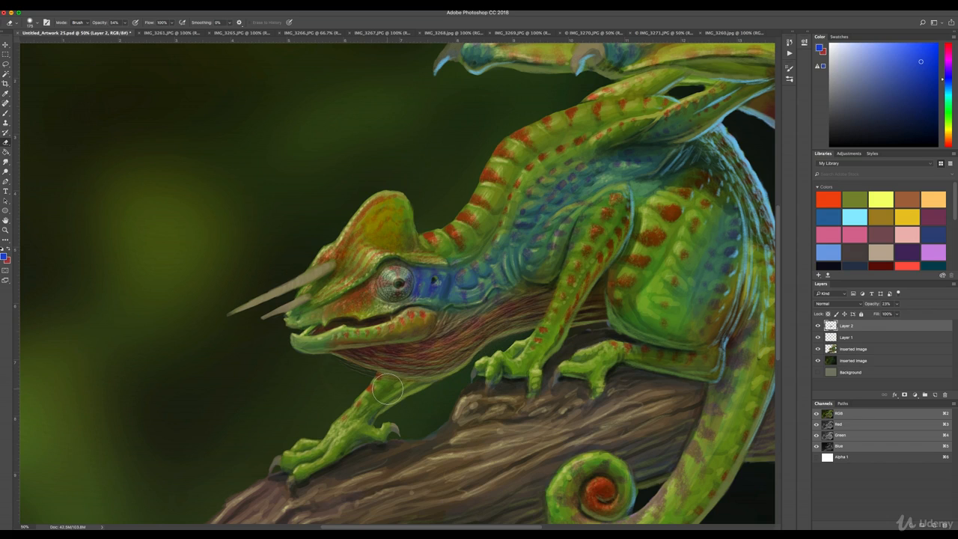
{"action": "mouse_move", "coordinate": [331, 370]}
{"action": "left_mouse_down"}
{"action": "mouse_move", "coordinate": [392, 398]}
{"action": "mouse_move", "coordinate": [335, 374]}
{"action": "mouse_move", "coordinate": [423, 395]}
{"action": "mouse_move", "coordinate": [412, 397]}
{"action": "mouse_move", "coordinate": [445, 392]}
{"action": "mouse_move", "coordinate": [350, 384]}
{"action": "mouse_move", "coordinate": [332, 368]}
{"action": "mouse_move", "coordinate": [431, 389]}
{"action": "left_mouse_up"}
Browse the reference photos, lasso the scaly jaw and throat skin in IMG_3267.JPG, and move it into Untitled_Artwork 25.psd below the eye
{"action": "left_click", "coordinate": [184, 33]}
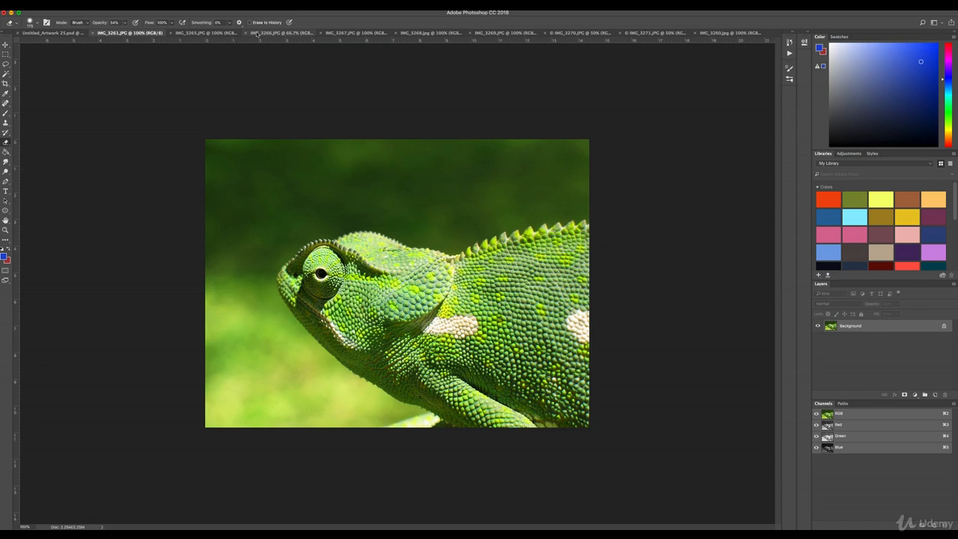
{"action": "left_click", "coordinate": [258, 34]}
{"action": "left_click", "coordinate": [339, 34]}
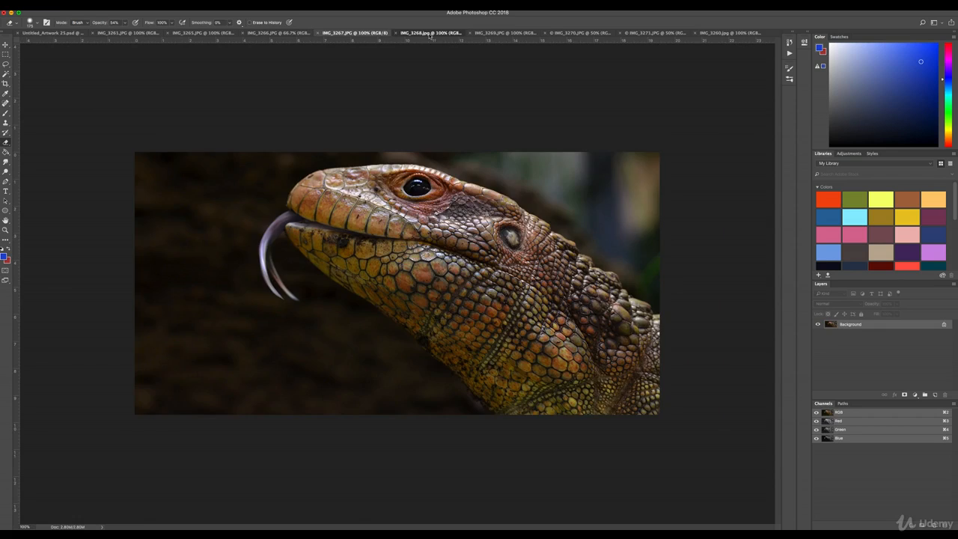
{"action": "left_click", "coordinate": [428, 34]}
{"action": "left_click", "coordinate": [496, 34]}
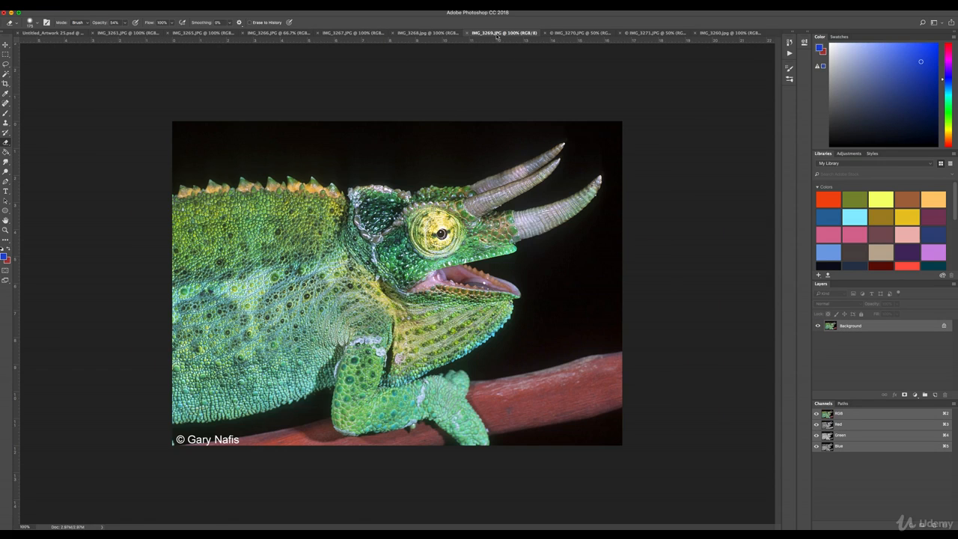
{"action": "left_click", "coordinate": [354, 34]}
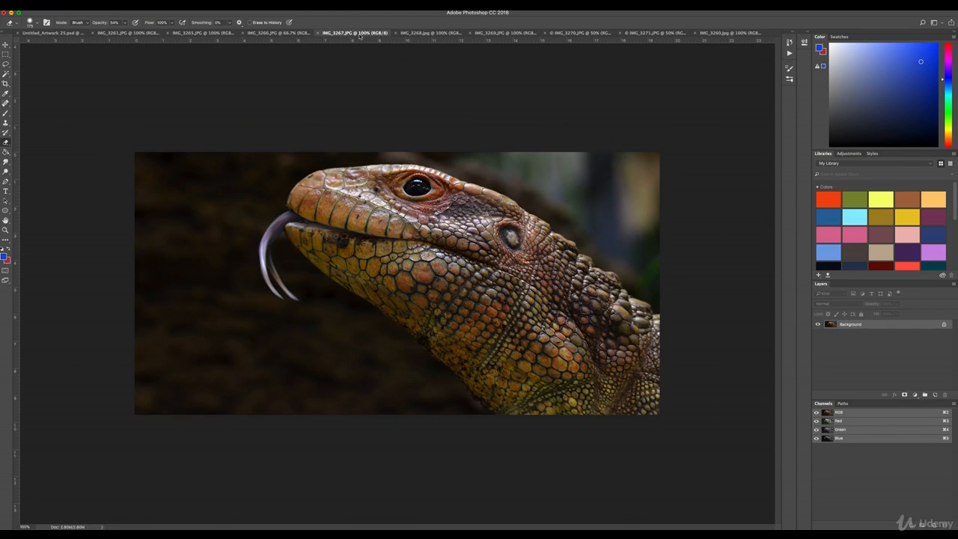
{"action": "key", "text": "s"}
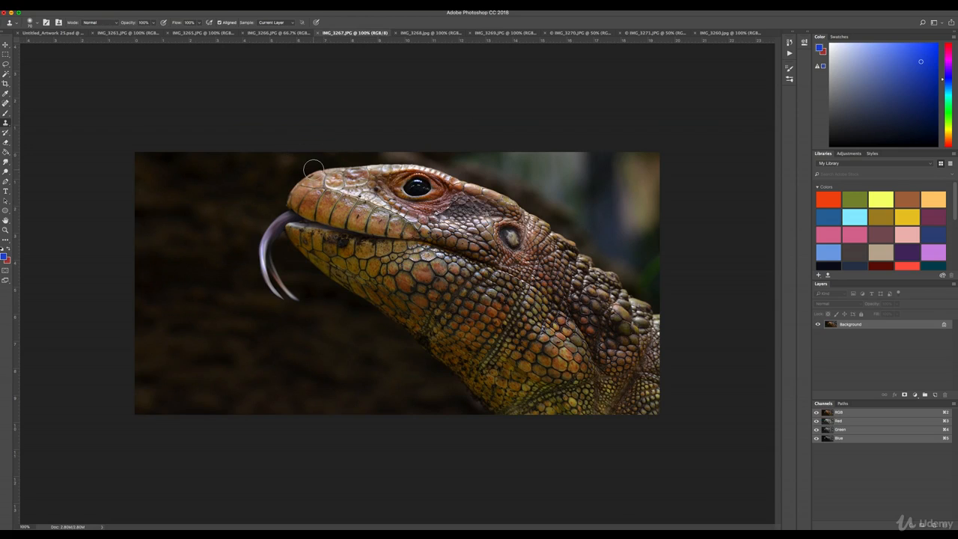
{"action": "key", "text": "l"}
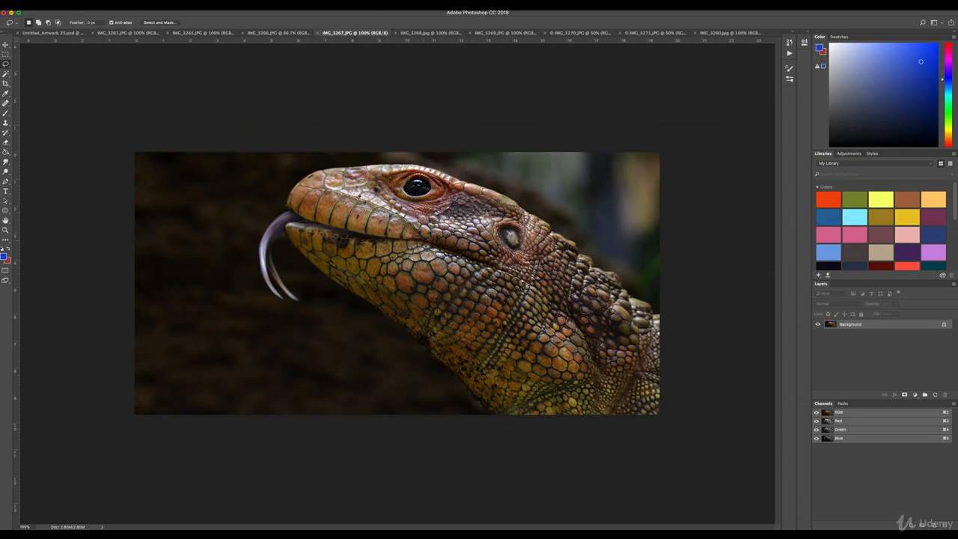
{"action": "mouse_move", "coordinate": [513, 277]}
{"action": "left_mouse_down"}
{"action": "mouse_move", "coordinate": [404, 242]}
{"action": "mouse_move", "coordinate": [293, 235]}
{"action": "mouse_move", "coordinate": [318, 266]}
{"action": "mouse_move", "coordinate": [442, 351]}
{"action": "mouse_move", "coordinate": [511, 373]}
{"action": "mouse_move", "coordinate": [563, 362]}
{"action": "mouse_move", "coordinate": [526, 280]}
{"action": "left_mouse_up"}
{"action": "key", "text": "v"}
{"action": "mouse_move", "coordinate": [460, 292]}
{"action": "left_mouse_down"}
{"action": "mouse_move", "coordinate": [122, 50]}
{"action": "mouse_move", "coordinate": [73, 34]}
{"action": "mouse_move", "coordinate": [430, 329]}
{"action": "left_mouse_up"}
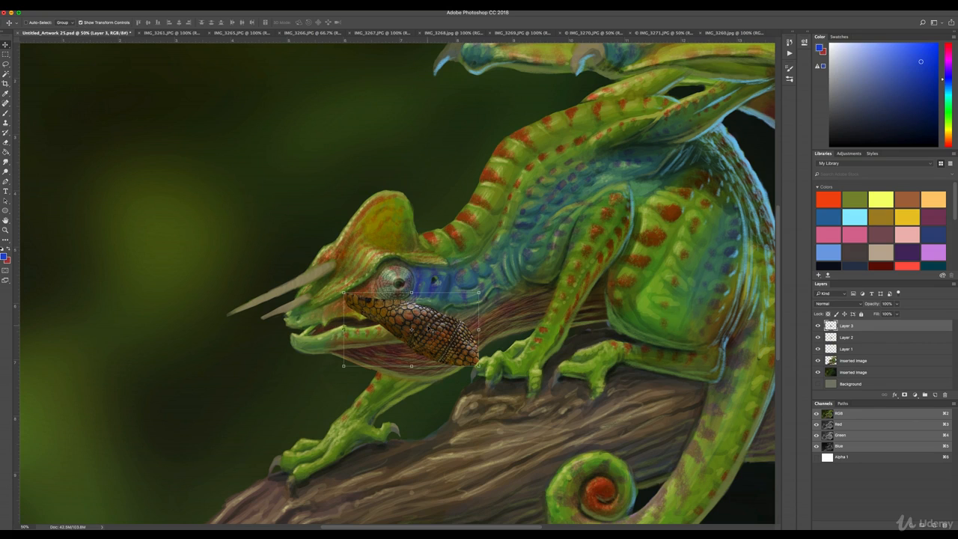
Rotate the scale patch about 37° counterclockwise onto the lower jaw, set its layer opacity to 32%, and apply the transform
{"action": "key", "text": "ctrl+t"}
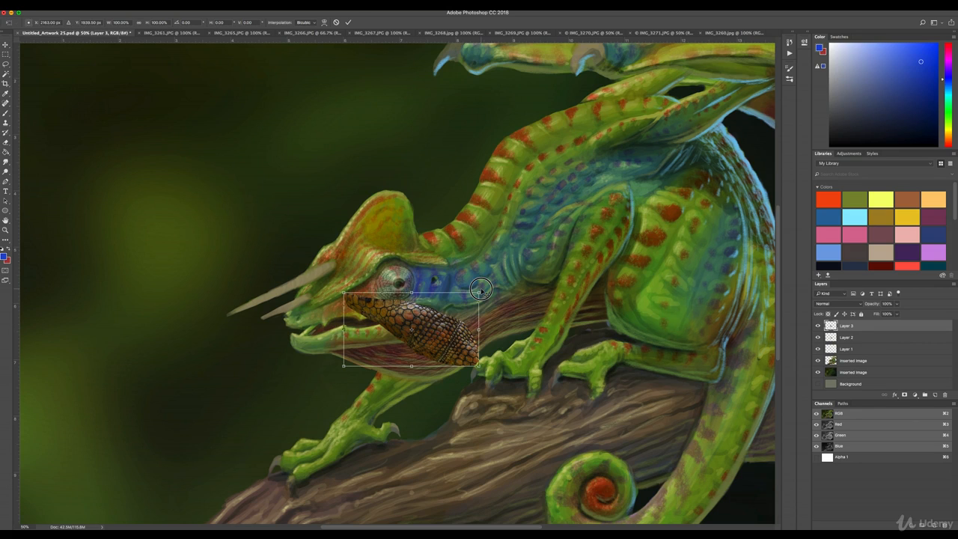
{"action": "left_click_drag", "start_coordinate": [485, 290], "coordinate": [450, 252]}
{"action": "left_click_drag", "start_coordinate": [429, 309], "coordinate": [408, 326]}
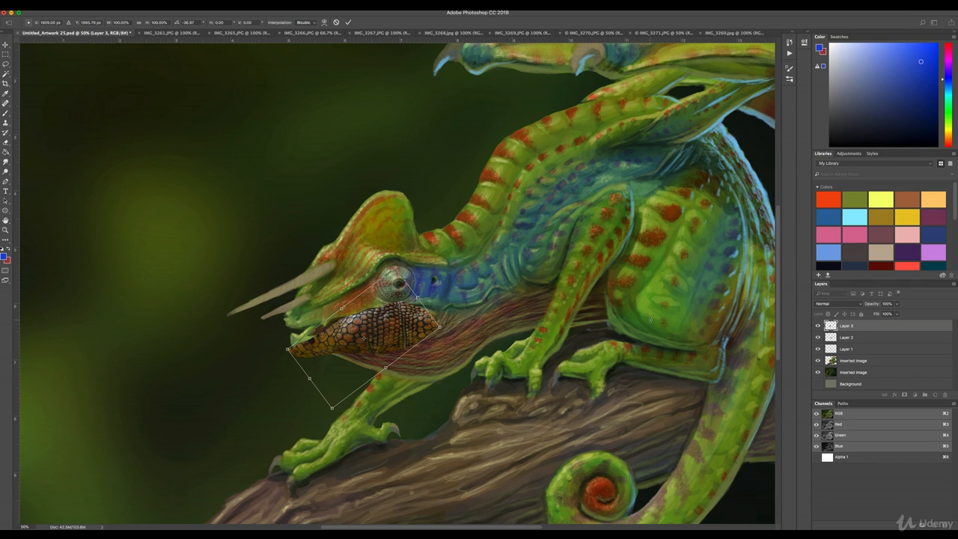
{"action": "left_click", "coordinate": [897, 305]}
{"action": "left_click_drag", "start_coordinate": [896, 313], "coordinate": [873, 313]}
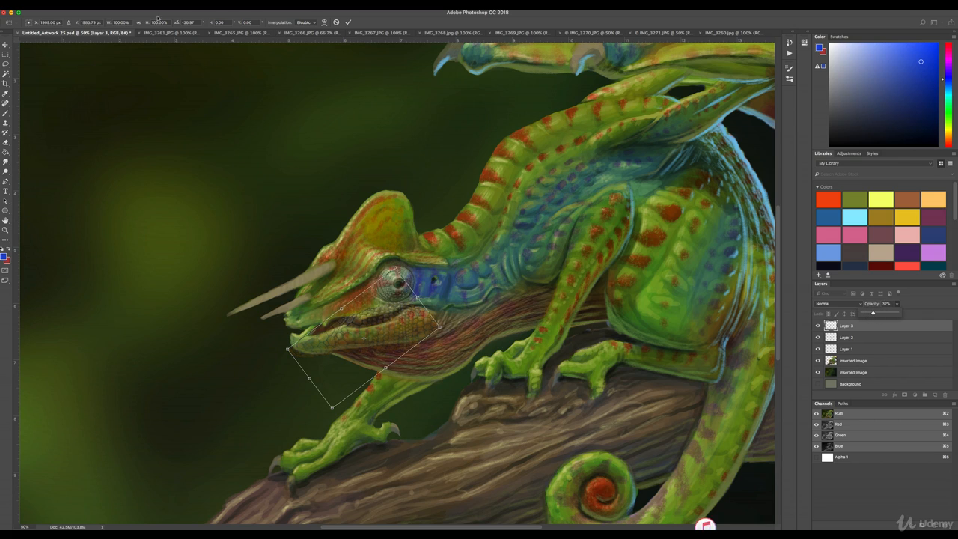
{"action": "left_click", "coordinate": [98, 6]}
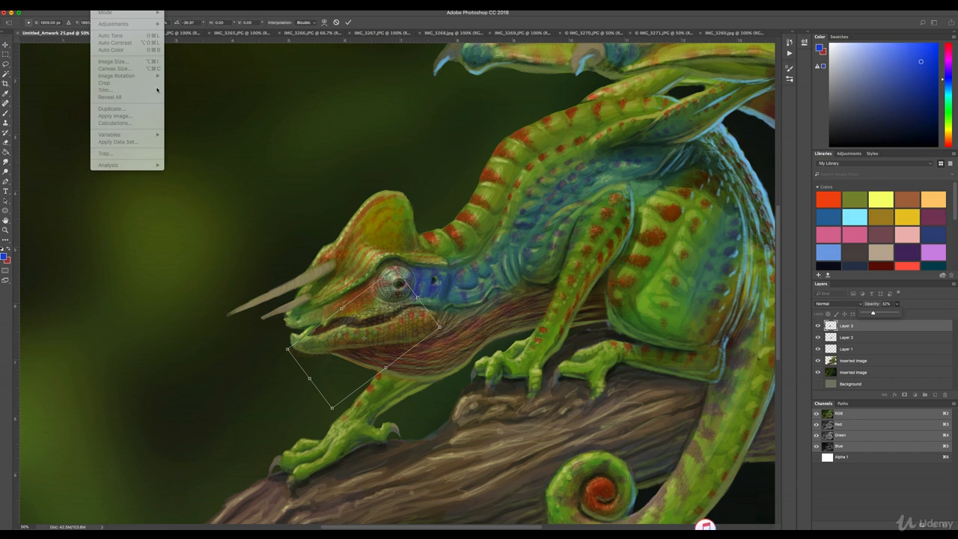
{"action": "left_click", "coordinate": [265, 210]}
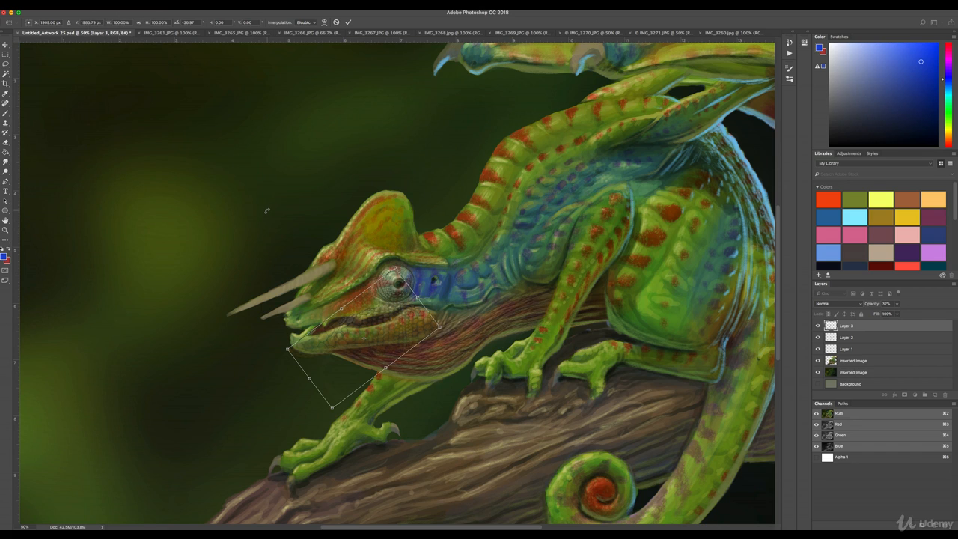
{"action": "key", "text": "Escape"}
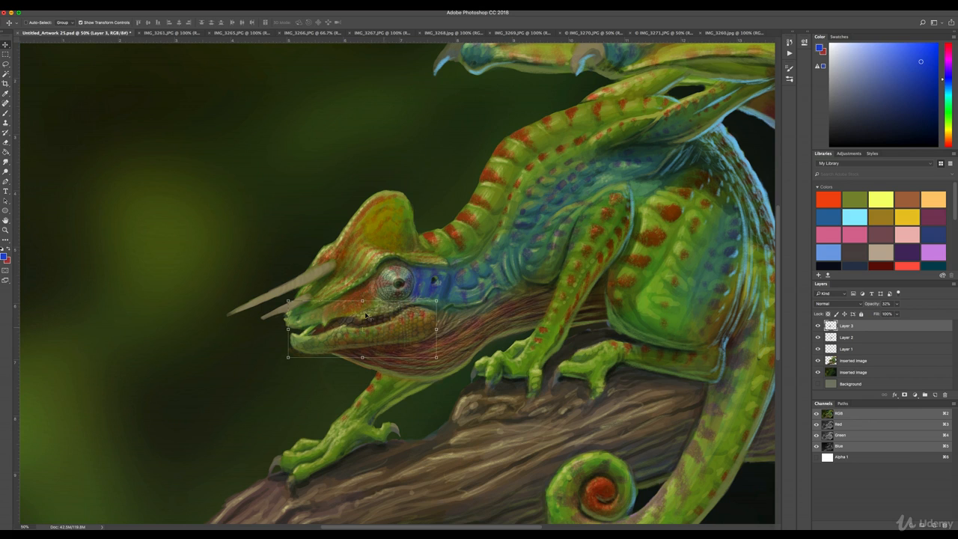
Apply a Hue/Saturation adjustment to the jaw scales with hue +38 and saturation -71
{"action": "left_click", "coordinate": [108, 9]}
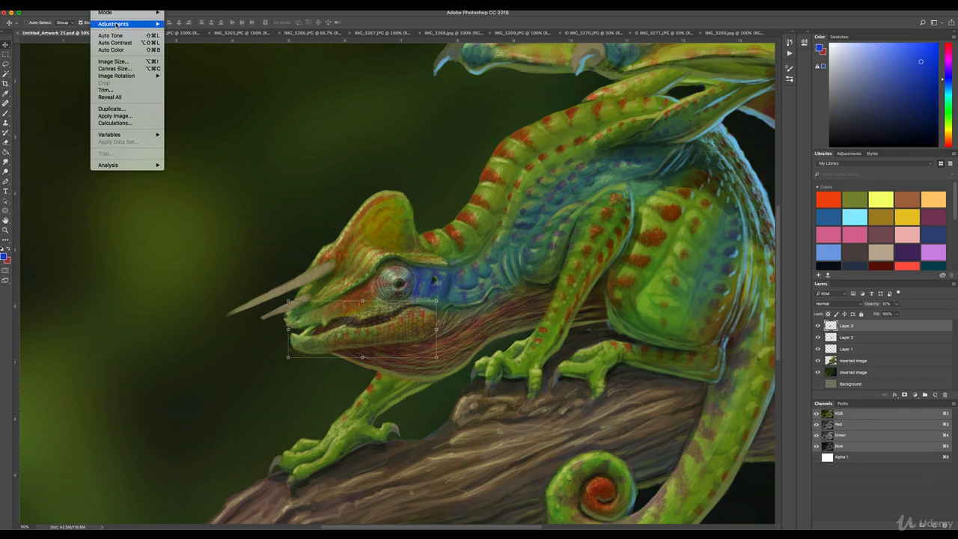
{"action": "mouse_move", "coordinate": [119, 23]}
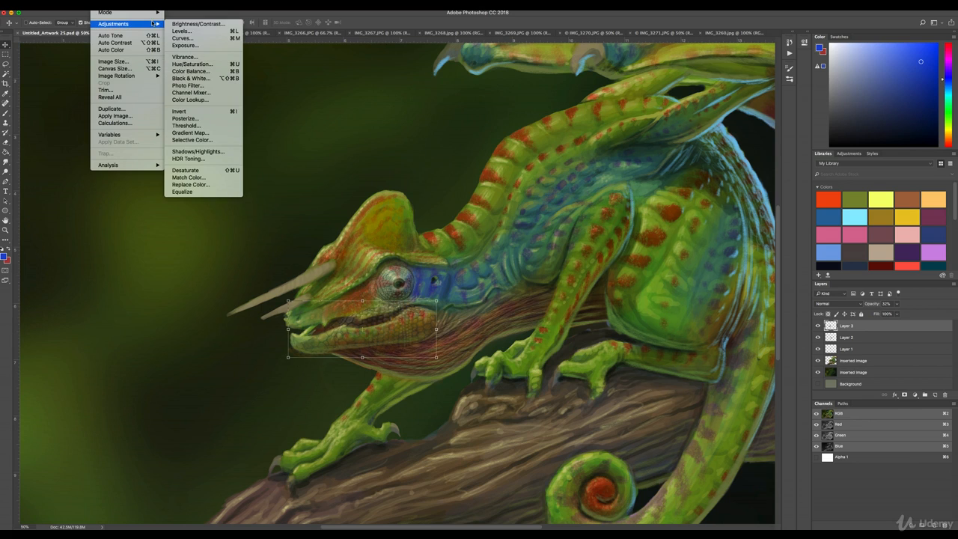
{"action": "left_click", "coordinate": [198, 65]}
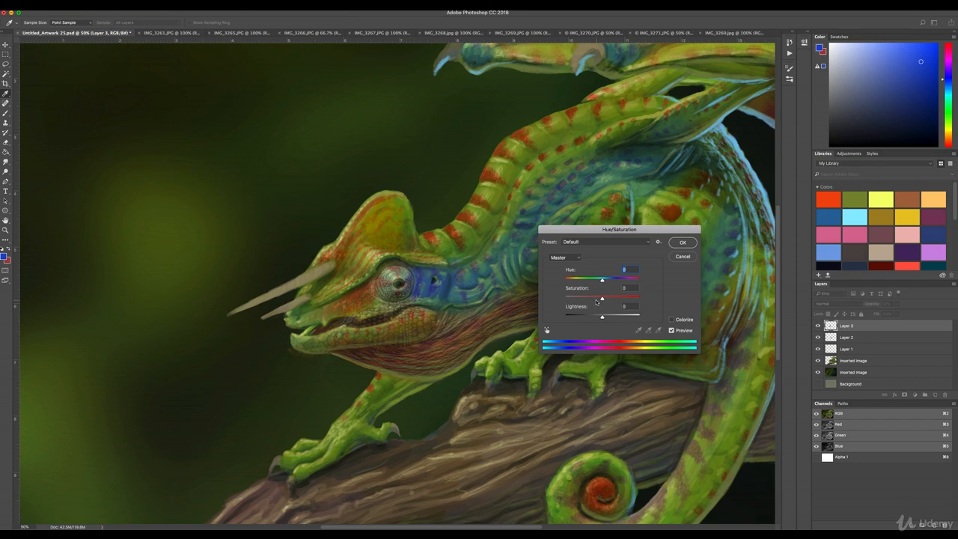
{"action": "left_click_drag", "start_coordinate": [602, 279], "coordinate": [575, 299]}
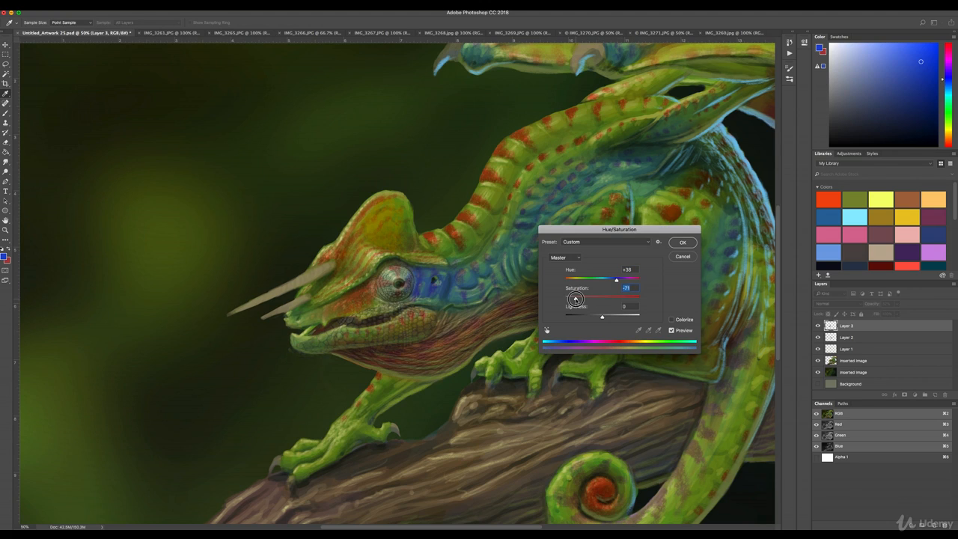
{"action": "left_click", "coordinate": [682, 242]}
{"action": "key", "text": "v"}
Apply an Exposure adjustment to the jaw scales, lowering the gamma correction and slightly raising the exposure
{"action": "left_click", "coordinate": [103, 5]}
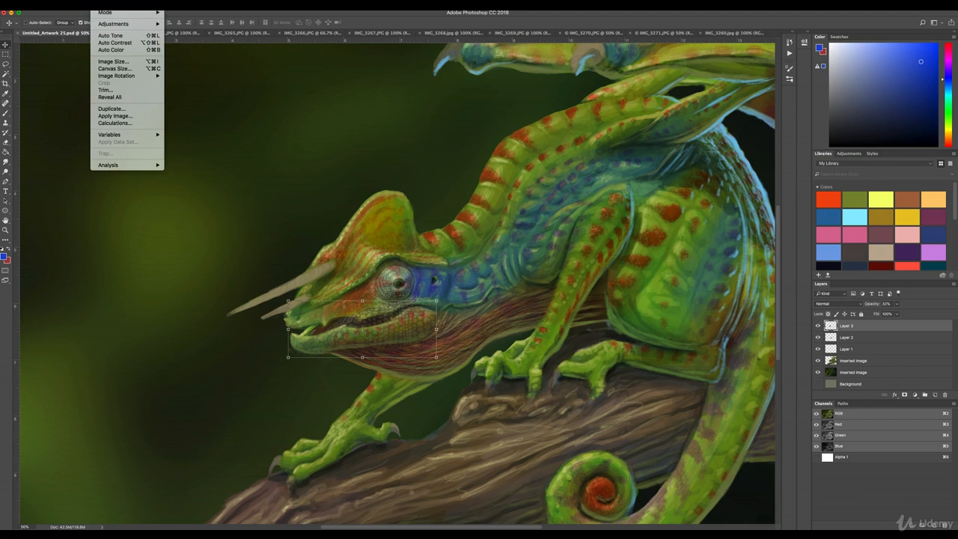
{"action": "mouse_move", "coordinate": [122, 26]}
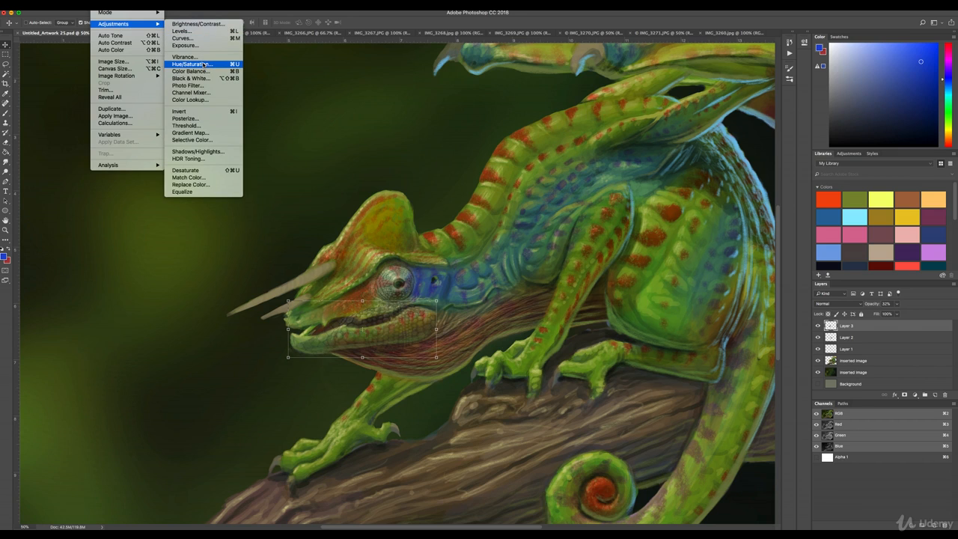
{"action": "left_click", "coordinate": [270, 79]}
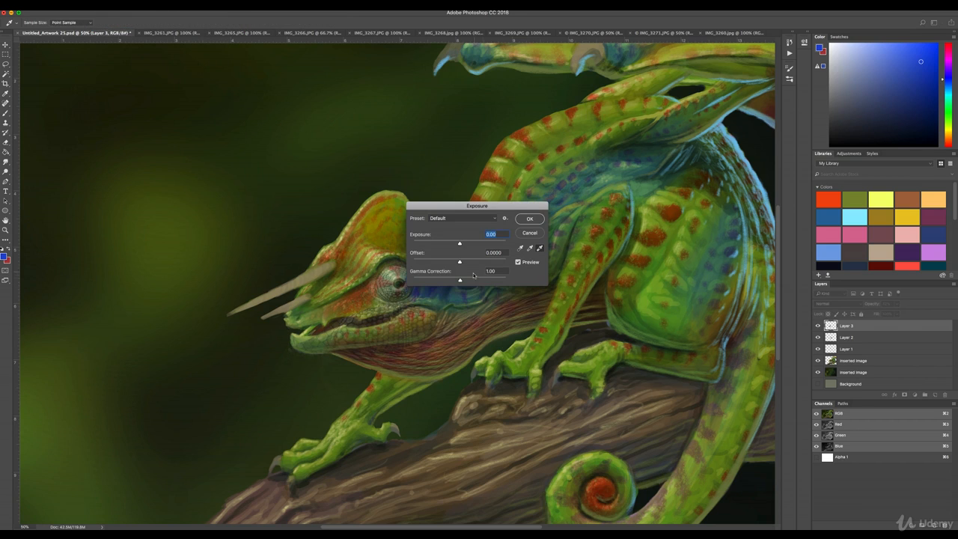
{"action": "left_click_drag", "start_coordinate": [461, 280], "coordinate": [465, 279]}
{"action": "left_click_drag", "start_coordinate": [461, 246], "coordinate": [462, 245]}
{"action": "left_click_drag", "start_coordinate": [468, 282], "coordinate": [469, 281]}
{"action": "left_click", "coordinate": [528, 218]}
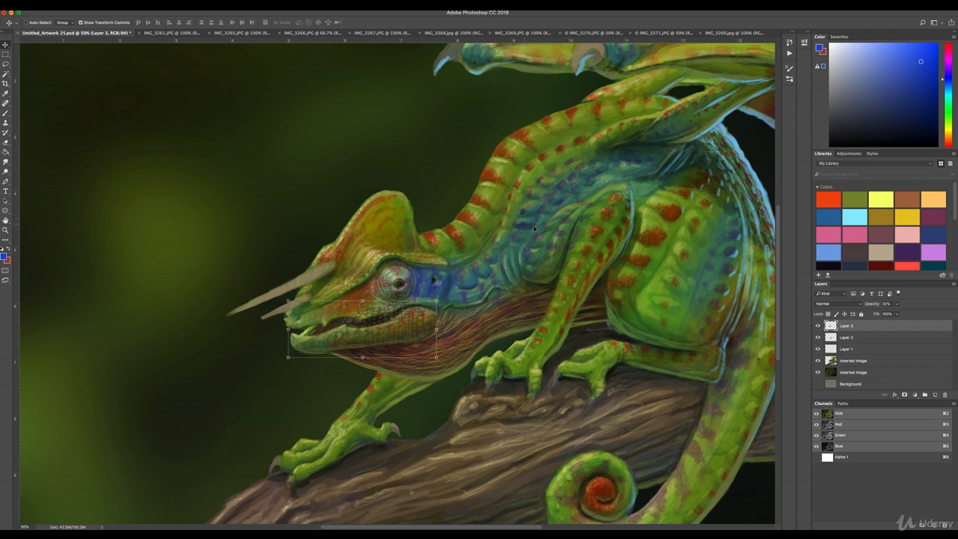
Raise the jaw-scale layer's opacity to 47% and apply an Exposure adjustment that slightly brightens the scales
{"action": "left_click", "coordinate": [897, 304]}
{"action": "left_click_drag", "start_coordinate": [897, 314], "coordinate": [901, 313]}
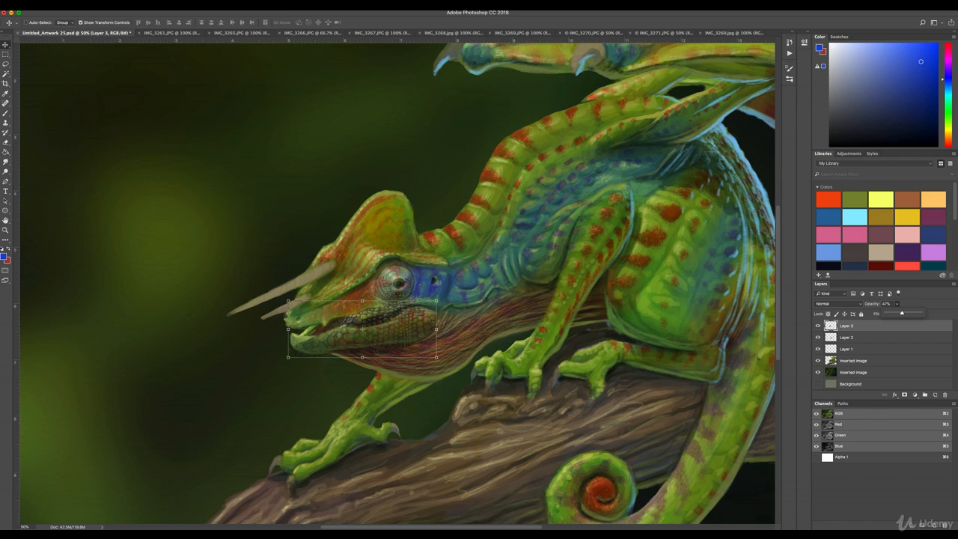
{"action": "left_click", "coordinate": [98, 6]}
{"action": "mouse_move", "coordinate": [115, 24]}
{"action": "left_click", "coordinate": [206, 46]}
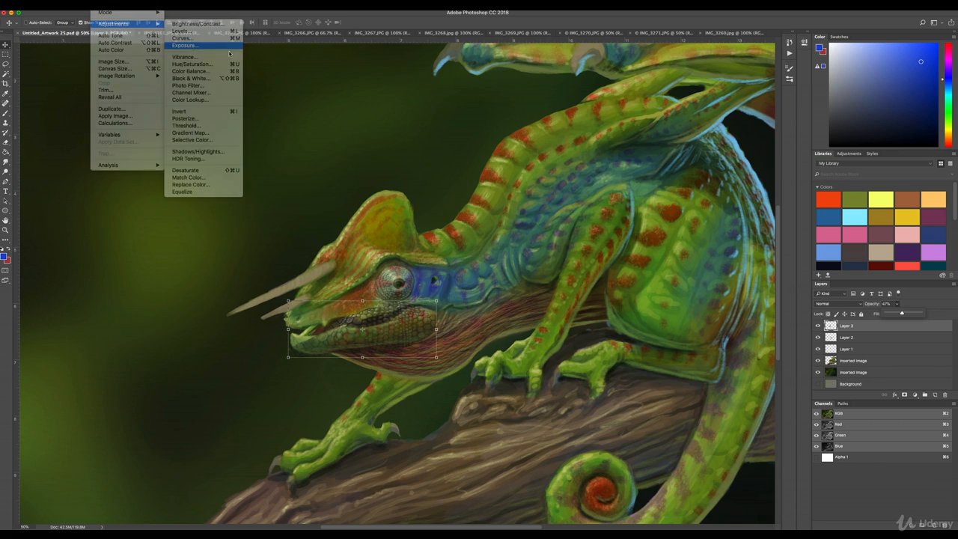
{"action": "left_click_drag", "start_coordinate": [461, 245], "coordinate": [461, 244]}
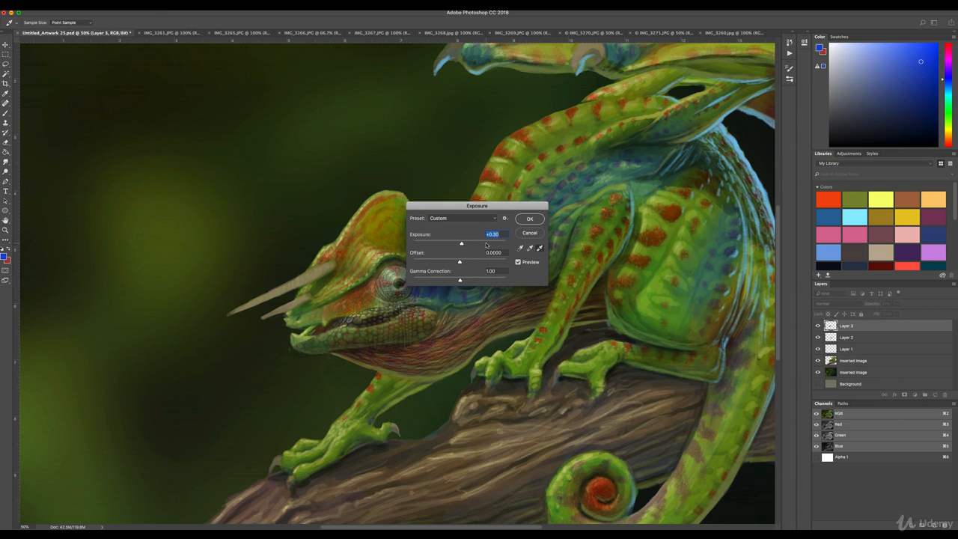
{"action": "left_click", "coordinate": [460, 280]}
{"action": "left_click", "coordinate": [527, 219]}
{"action": "key", "text": "v"}
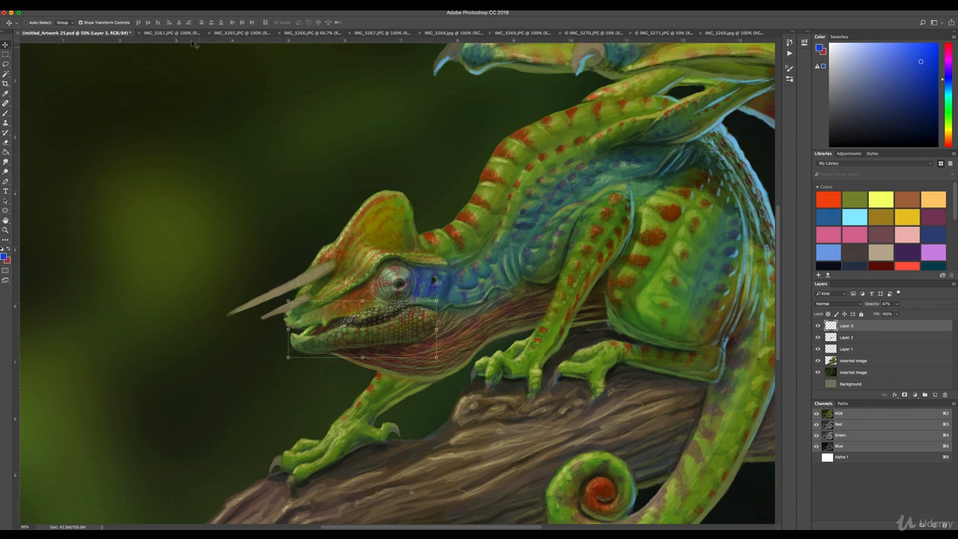
Warp the scale patch around the mouth, curving its front along the snout and arching its upper rear edge toward the eye
{"action": "left_click", "coordinate": [87, 5]}
{"action": "mouse_move", "coordinate": [137, 174]}
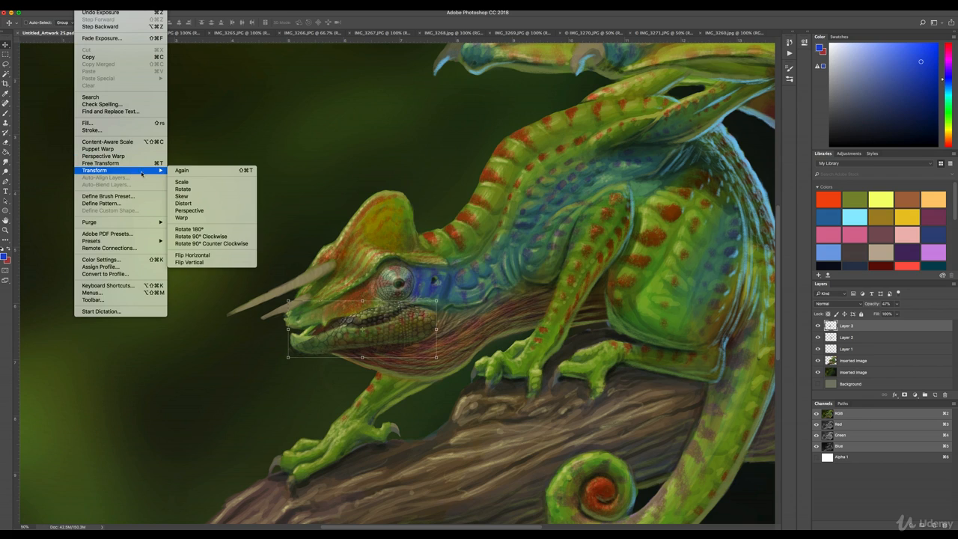
{"action": "left_click", "coordinate": [182, 217]}
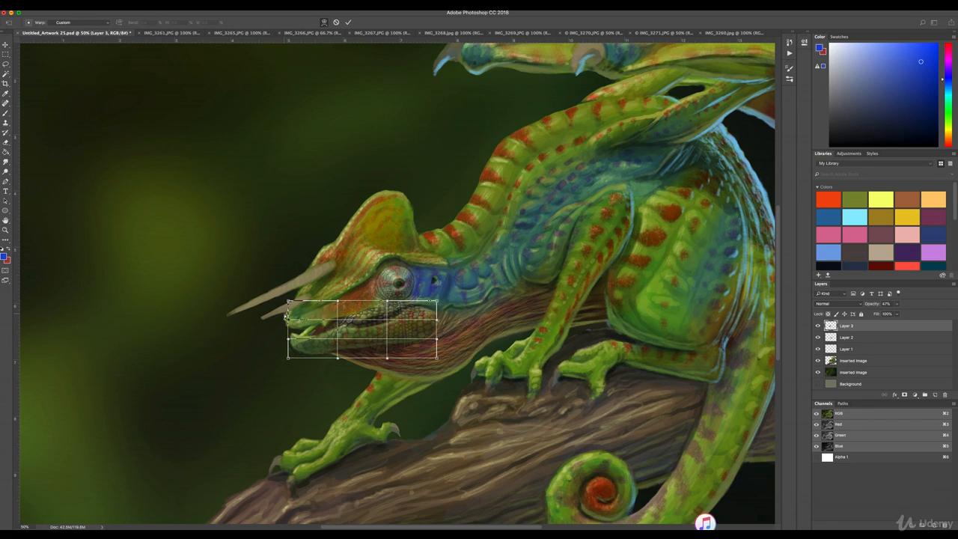
{"action": "left_click_drag", "start_coordinate": [289, 339], "coordinate": [328, 371]}
{"action": "left_click_drag", "start_coordinate": [438, 303], "coordinate": [446, 297]}
{"action": "left_click_drag", "start_coordinate": [438, 357], "coordinate": [449, 353]}
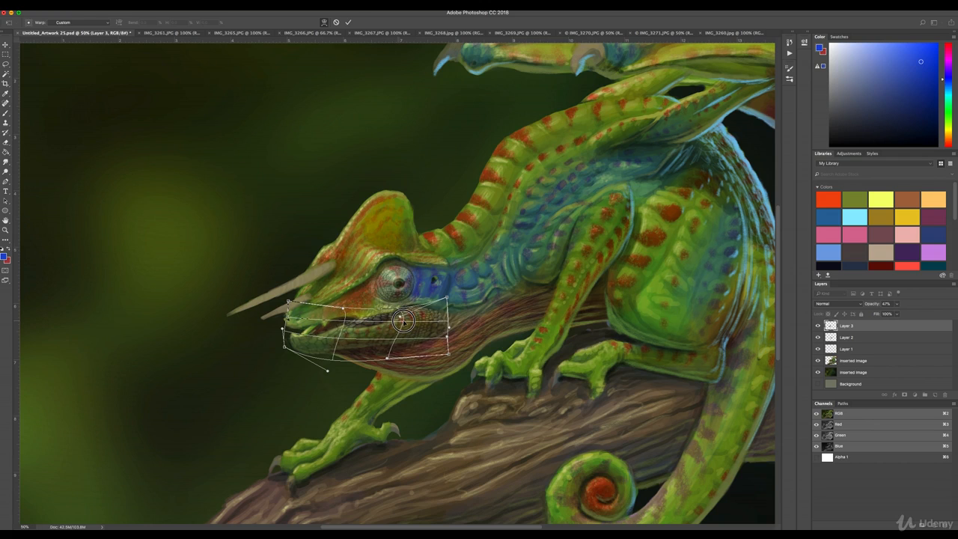
{"action": "left_click_drag", "start_coordinate": [282, 328], "coordinate": [293, 314]}
{"action": "left_click_drag", "start_coordinate": [395, 310], "coordinate": [395, 310]}
{"action": "left_click_drag", "start_coordinate": [308, 329], "coordinate": [313, 328]}
{"action": "left_click_drag", "start_coordinate": [409, 314], "coordinate": [412, 248]}
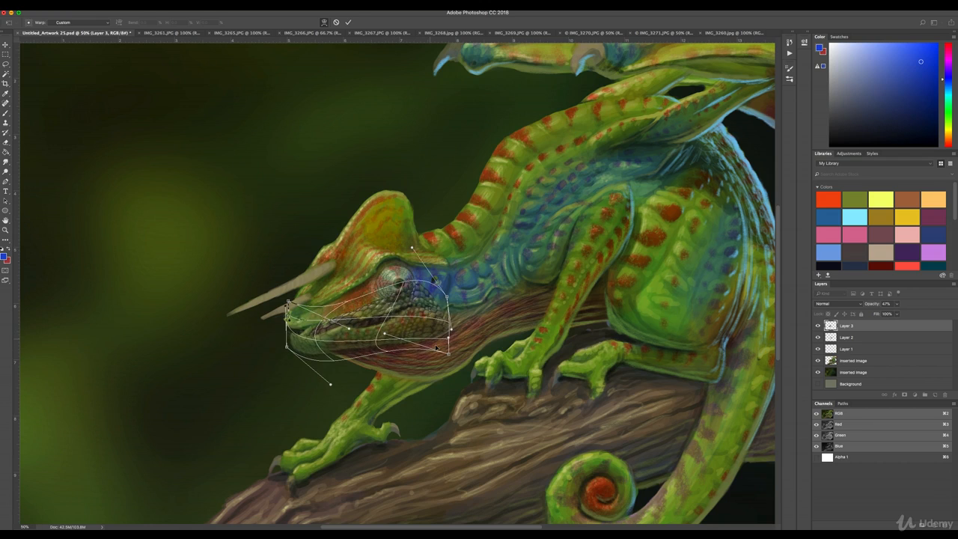
Shape the warp's rear and lower edges to follow the back of the jaw and the jawline, and apply the warp
{"action": "left_click_drag", "start_coordinate": [448, 356], "coordinate": [456, 374]}
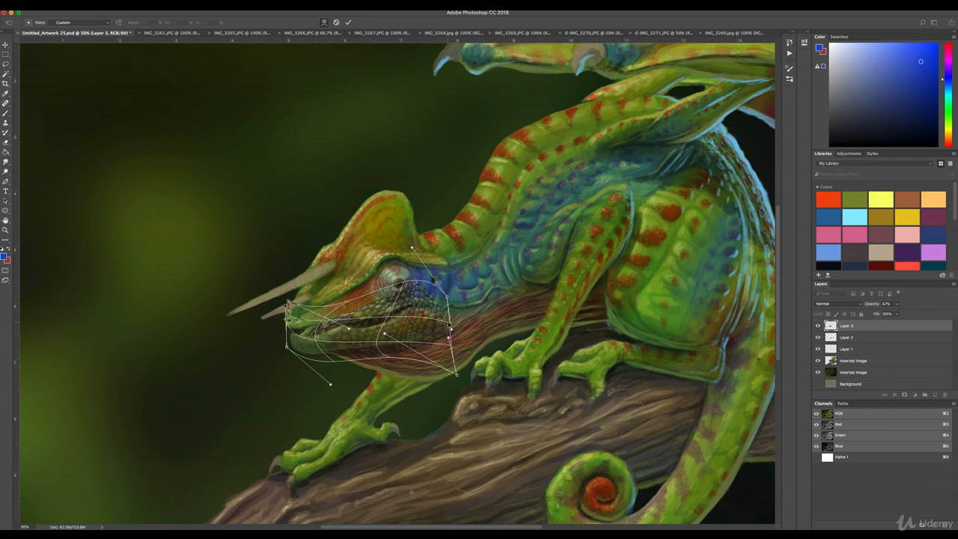
{"action": "left_click_drag", "start_coordinate": [426, 330], "coordinate": [381, 321]}
{"action": "left_click_drag", "start_coordinate": [384, 357], "coordinate": [387, 342]}
{"action": "left_click_drag", "start_coordinate": [456, 374], "coordinate": [441, 349]}
{"action": "left_click_drag", "start_coordinate": [387, 315], "coordinate": [454, 337]}
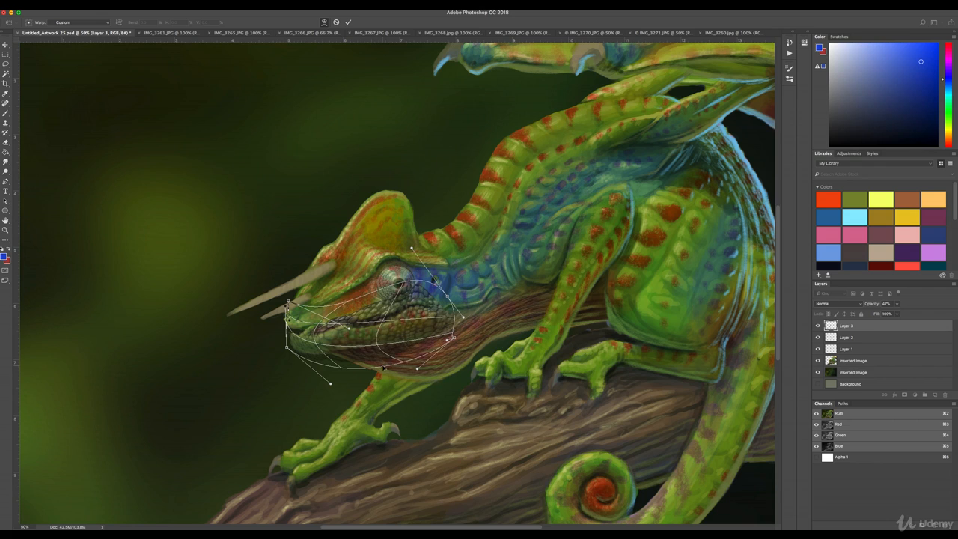
{"action": "left_click_drag", "start_coordinate": [402, 364], "coordinate": [399, 340]}
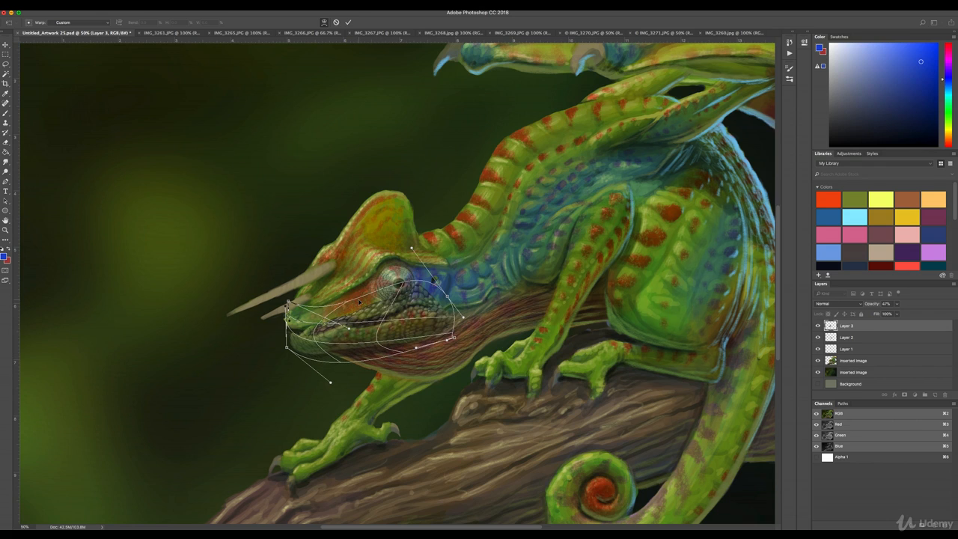
{"action": "key", "text": "Return"}
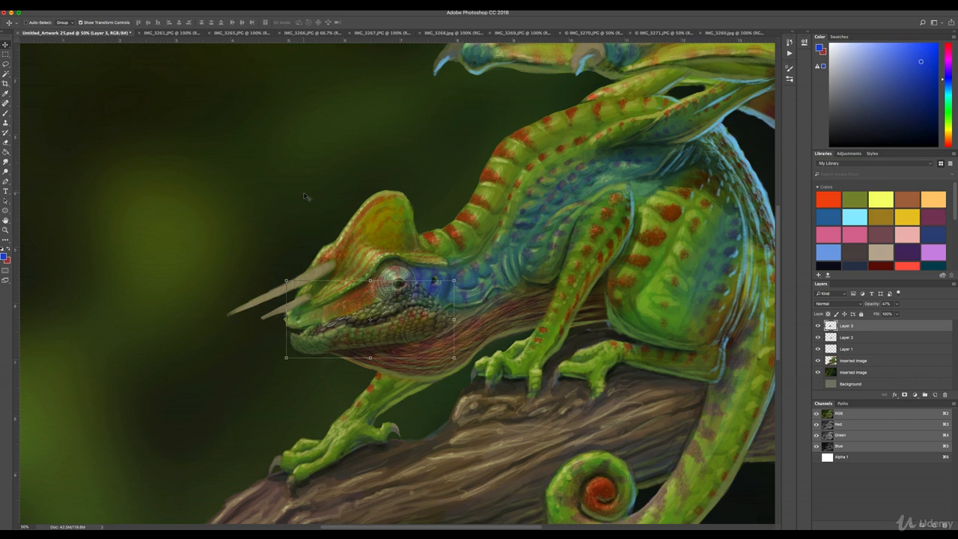
Try to blend the patch over the snout with an enlarged Spot Healing Brush, and undo the strokes
{"action": "left_click", "coordinate": [6, 103]}
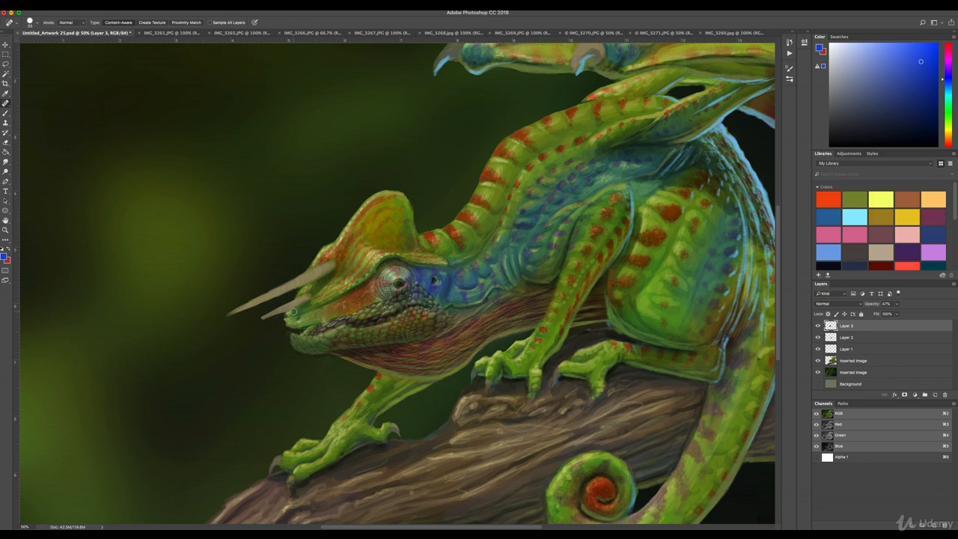
{"action": "key", "text": "bracketright"}
{"action": "key", "text": "bracketright"}
{"action": "key", "text": "bracketright"}
{"action": "key", "text": "bracketright"}
{"action": "key", "text": "bracketright"}
{"action": "key", "text": "bracketright"}
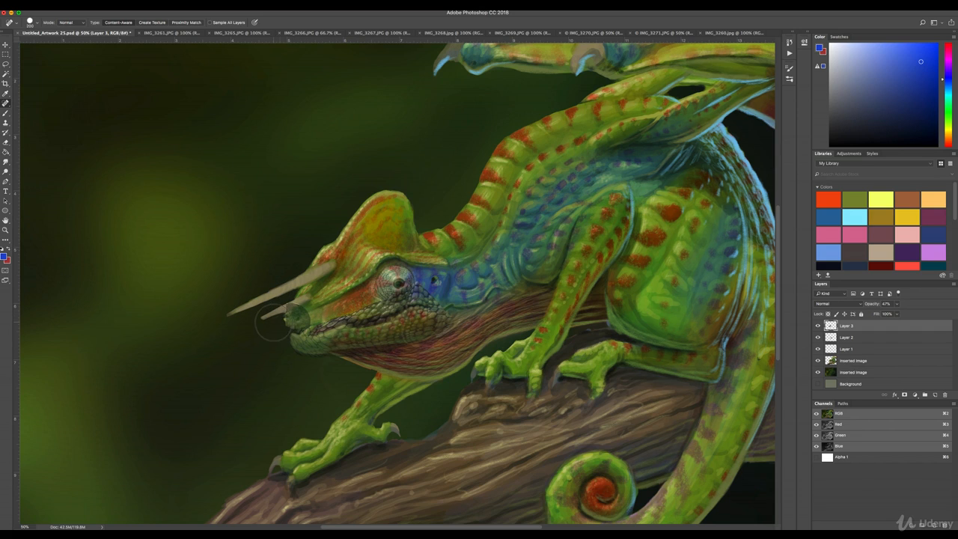
{"action": "left_click_drag", "start_coordinate": [287, 320], "coordinate": [315, 287]}
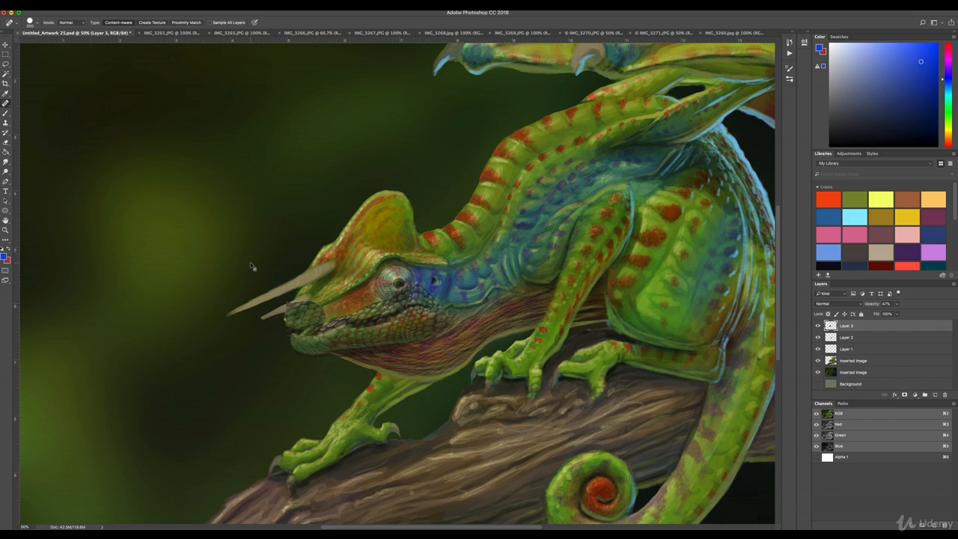
{"action": "key", "text": "super+z"}
{"action": "left_click", "coordinate": [81, 4]}
{"action": "left_click", "coordinate": [95, 27]}
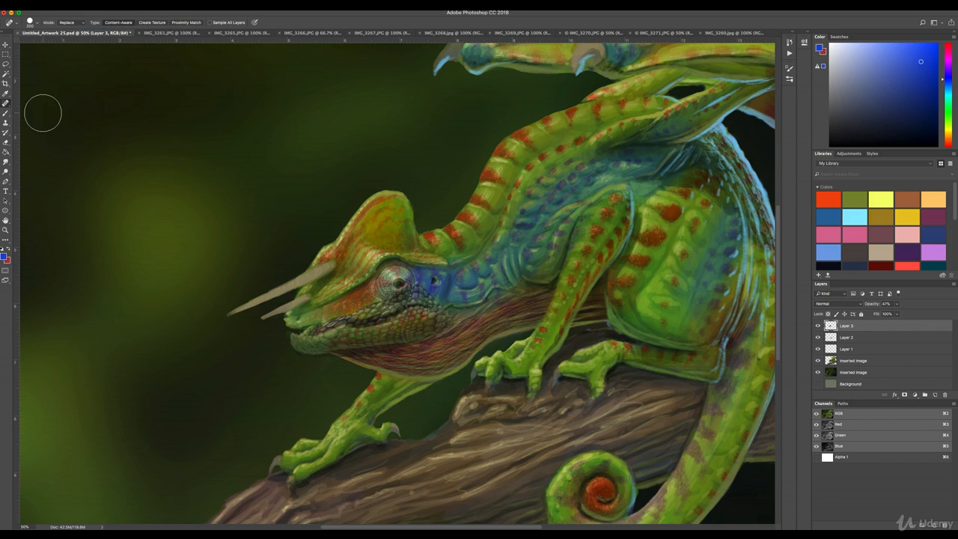
Erase the excess scale texture from the snout, mouth, jaw edges and eye area at 54% eraser opacity, adjusting the brush size
{"action": "left_click", "coordinate": [7, 143]}
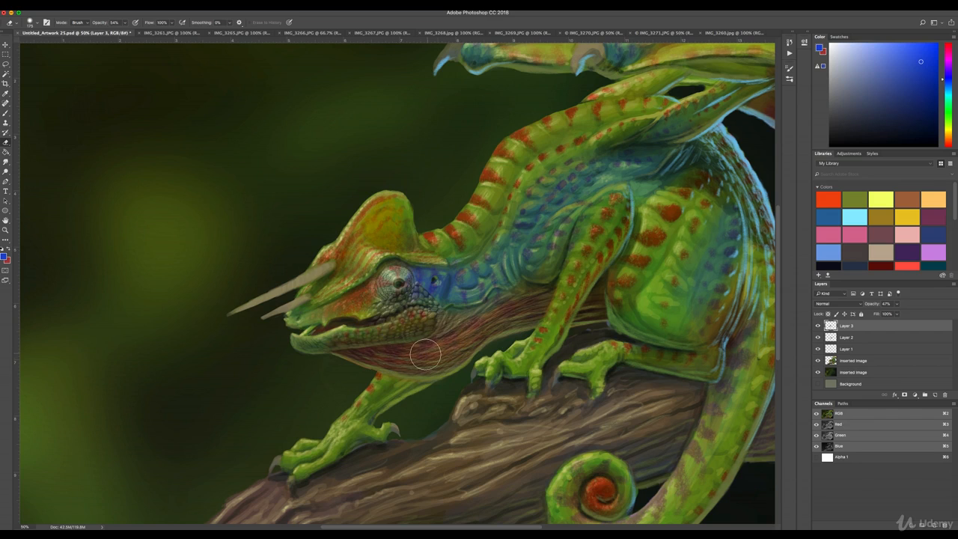
{"action": "key", "text": "bracketleft"}
{"action": "key", "text": "bracketleft"}
{"action": "key", "text": "bracketleft"}
{"action": "key", "text": "bracketleft"}
{"action": "key", "text": "bracketleft"}
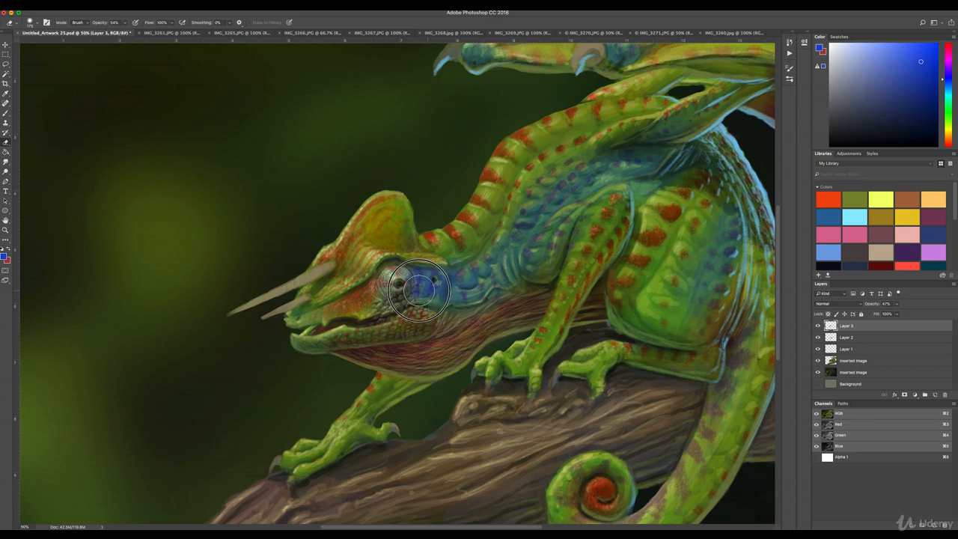
{"action": "key", "text": "bracketright"}
{"action": "key", "text": "bracketright"}
{"action": "key", "text": "bracketright"}
{"action": "key", "text": "bracketright"}
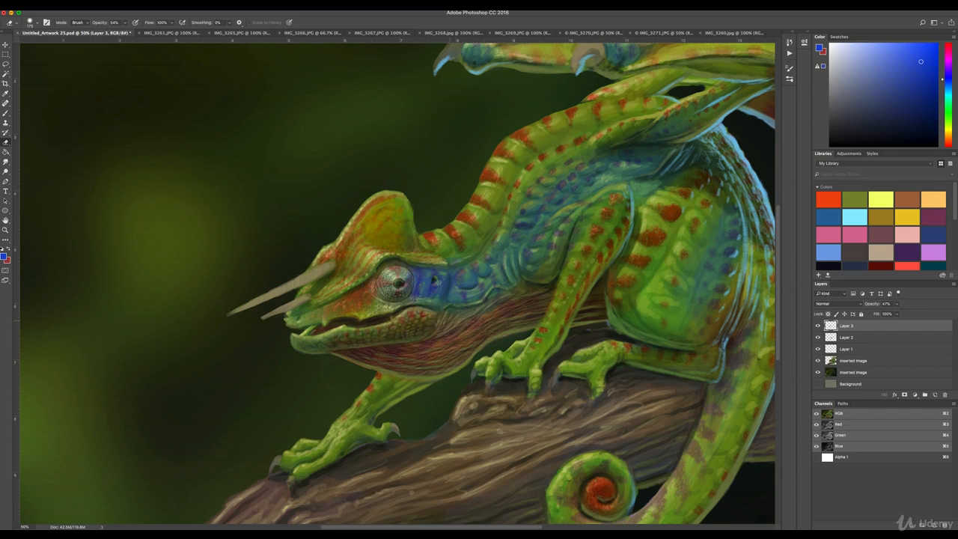
{"action": "key", "text": "bracketleft"}
{"action": "key", "text": "bracketleft"}
{"action": "key", "text": "bracketleft"}
{"action": "key", "text": "bracketleft"}
Lower the jaw-scale layer's opacity to 33% and apply an Exposure adjustment with gamma correction 0.70 and slightly raised exposure
{"action": "left_click_drag", "start_coordinate": [896, 304], "coordinate": [891, 314]}
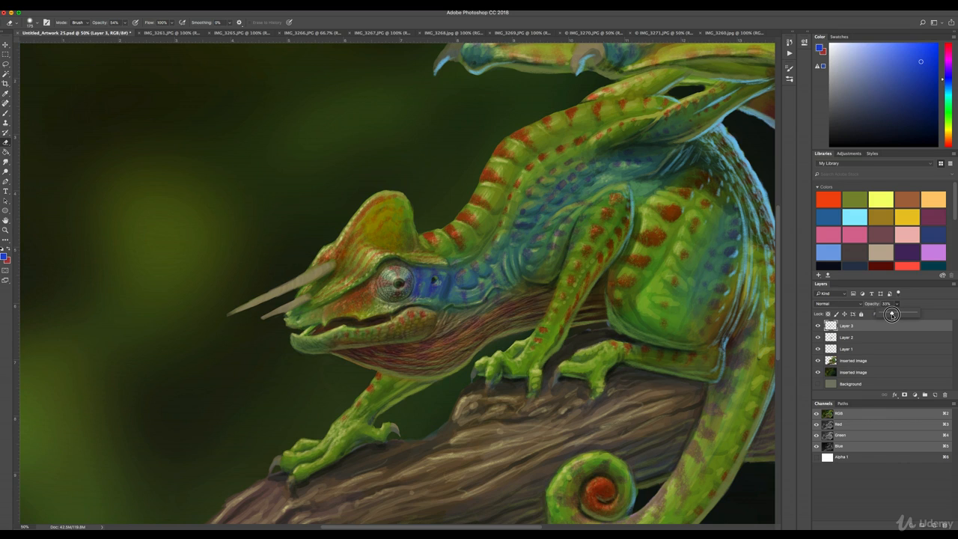
{"action": "left_click", "coordinate": [100, 6]}
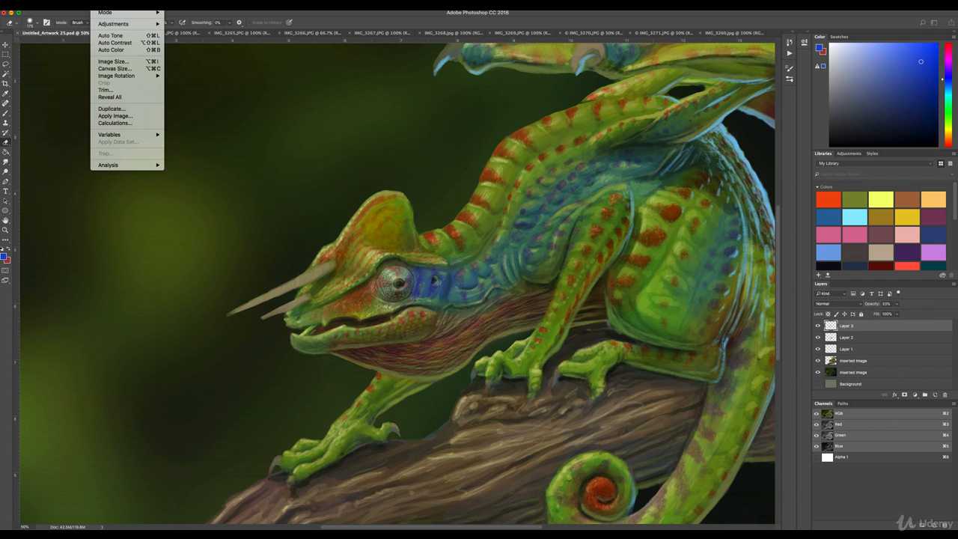
{"action": "mouse_move", "coordinate": [111, 26]}
{"action": "left_click", "coordinate": [203, 47]}
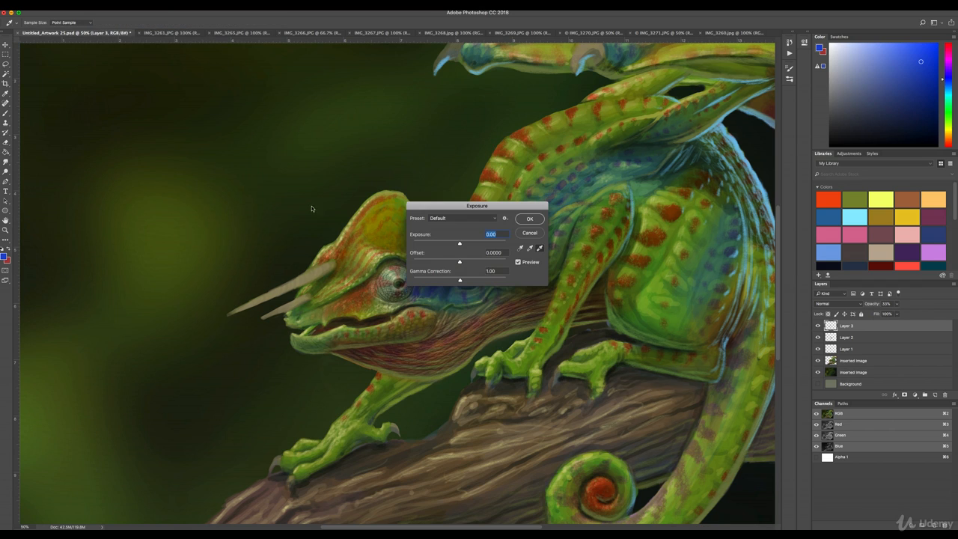
{"action": "left_click_drag", "start_coordinate": [460, 281], "coordinate": [470, 279]}
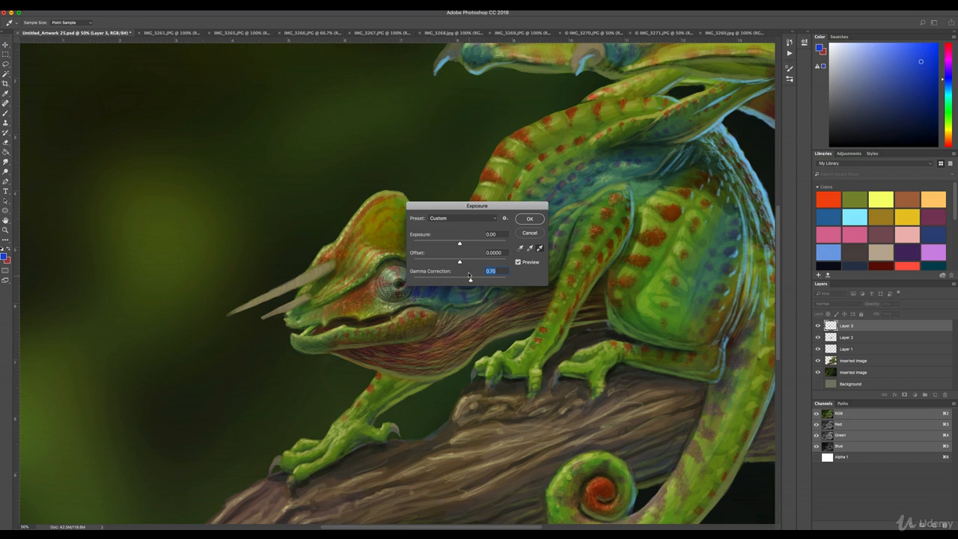
{"action": "left_click_drag", "start_coordinate": [460, 244], "coordinate": [466, 242]}
{"action": "left_click", "coordinate": [529, 219]}
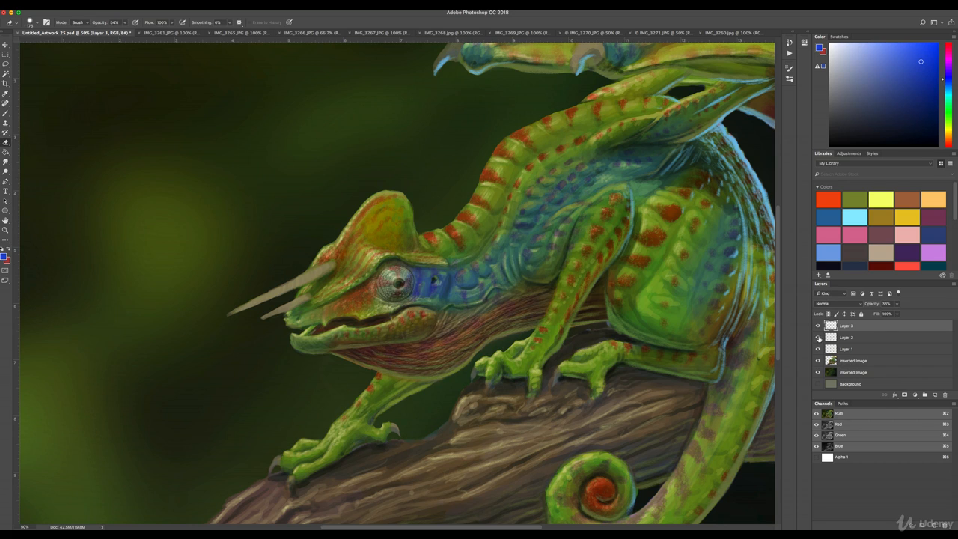
Select Layer 2 and fine-tune its opacity
{"action": "left_click", "coordinate": [857, 337]}
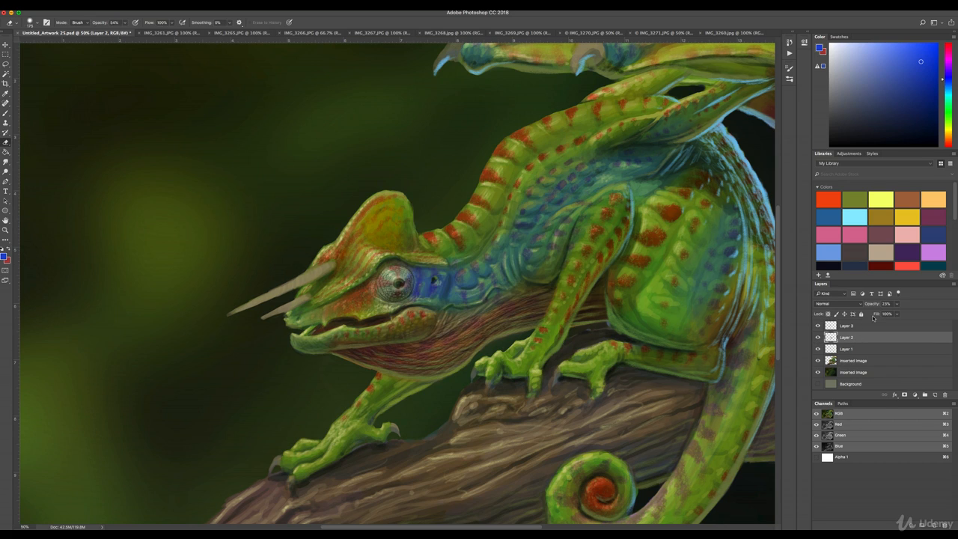
{"action": "left_click", "coordinate": [897, 314]}
{"action": "left_click_drag", "start_coordinate": [895, 314], "coordinate": [893, 314]}
{"action": "left_click_drag", "start_coordinate": [892, 313], "coordinate": [896, 314]}
Browse the reference photos, lasso a scaly flank patch in IMG_3269.JPG, and move it into Untitled_Artwork 25.psd
{"action": "left_click", "coordinate": [242, 33]}
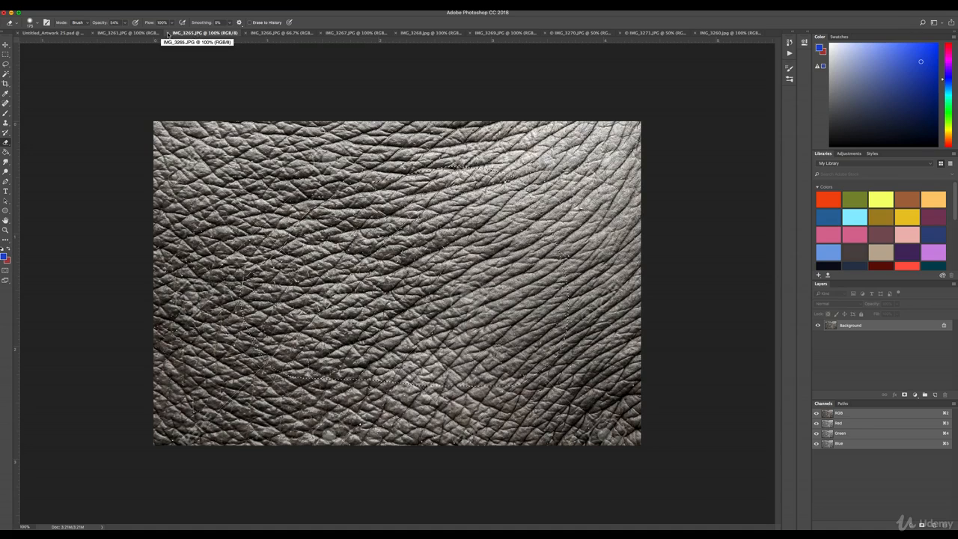
{"action": "left_click", "coordinate": [139, 34]}
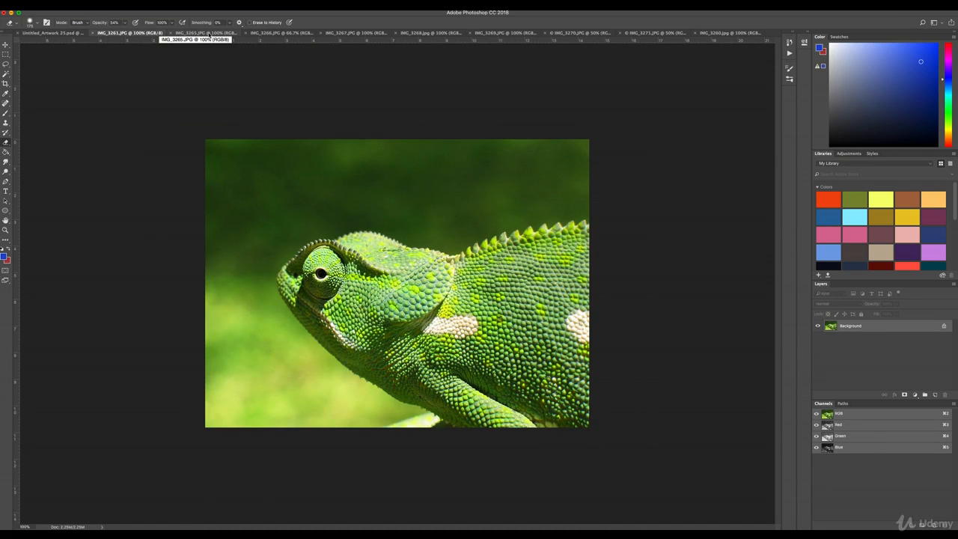
{"action": "left_click", "coordinate": [213, 34]}
{"action": "left_click", "coordinate": [355, 33]}
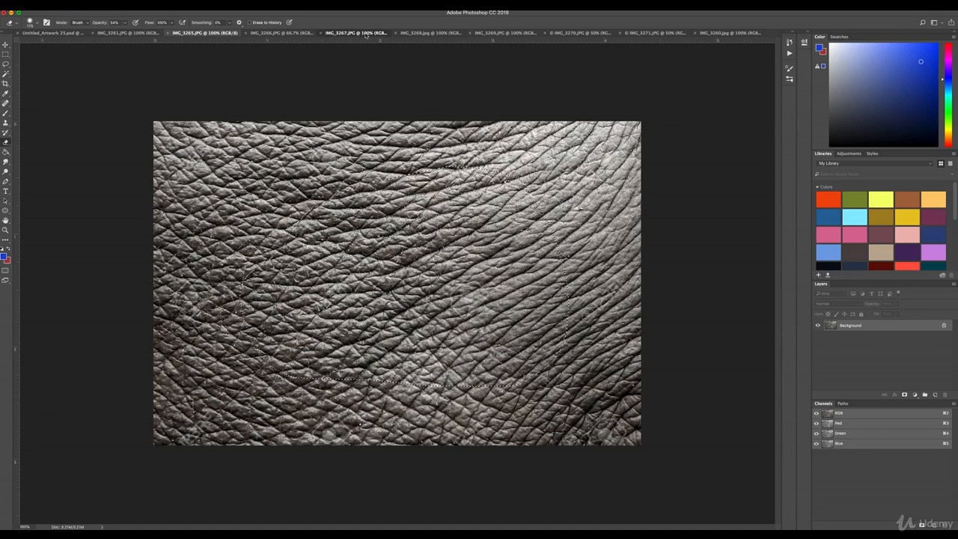
{"action": "left_click", "coordinate": [440, 34]}
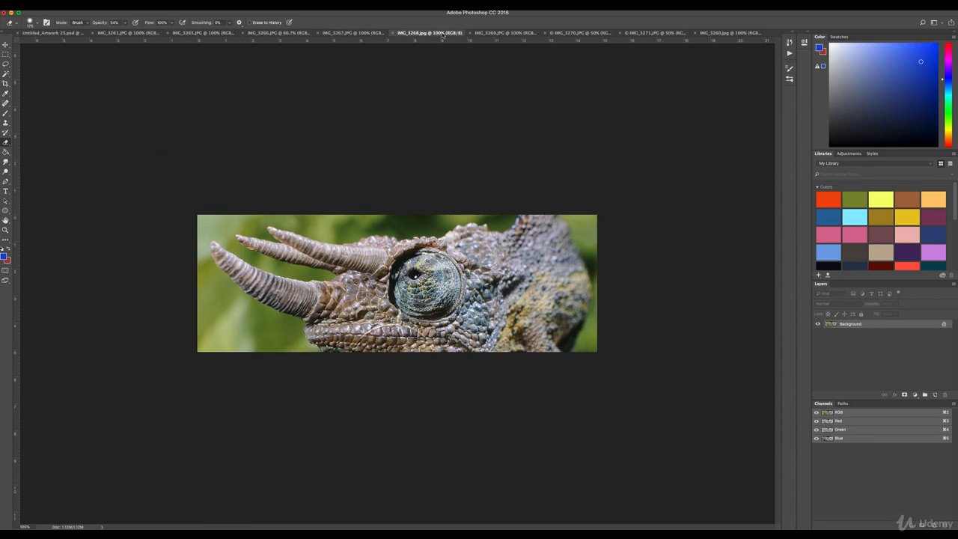
{"action": "left_click", "coordinate": [499, 34]}
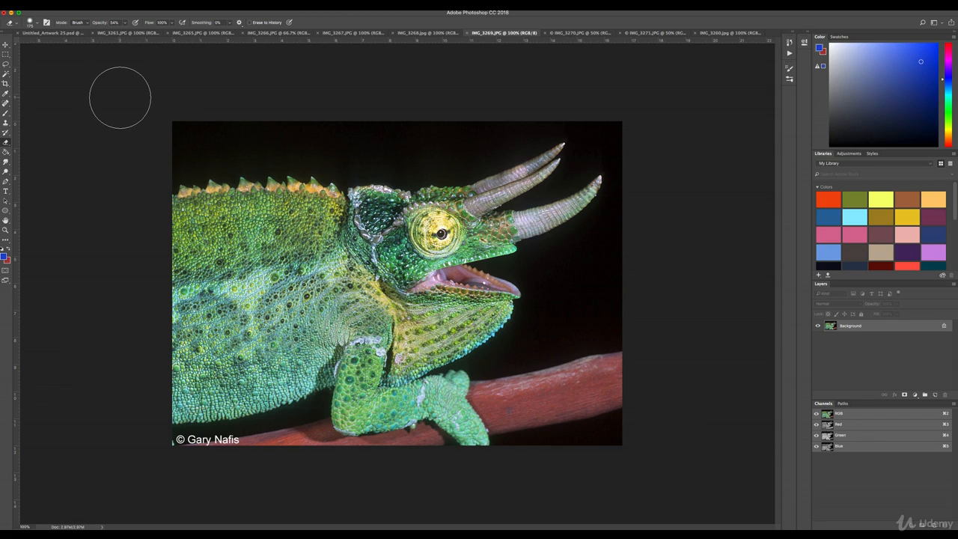
{"action": "left_click", "coordinate": [6, 64]}
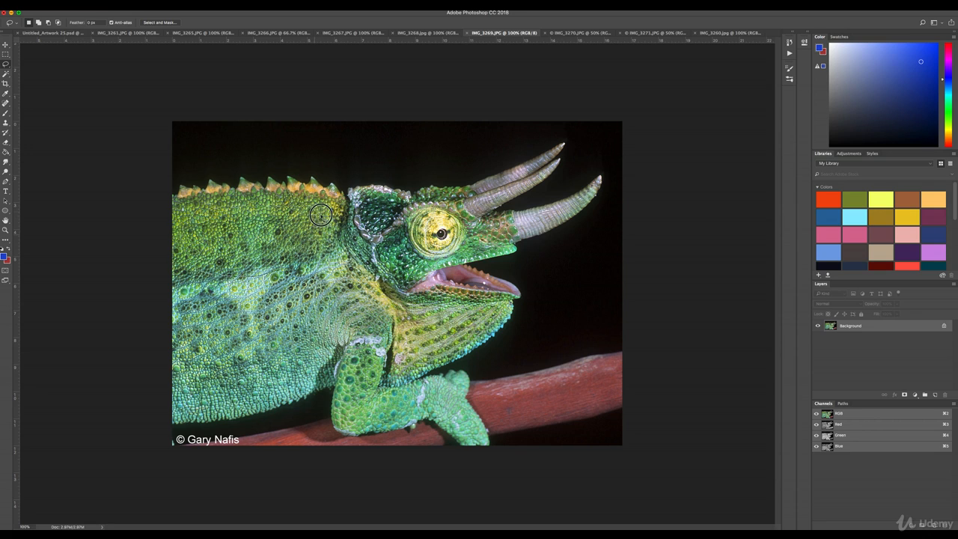
{"action": "left_click", "coordinate": [5, 45]}
{"action": "left_click_drag", "start_coordinate": [252, 240], "coordinate": [120, 95]}
{"action": "left_click", "coordinate": [5, 46]}
{"action": "left_click", "coordinate": [444, 173]}
{"action": "left_click_drag", "start_coordinate": [59, 71], "coordinate": [387, 339]}
Fit the flank-scale patch on Layer 4 over the snout in front of the eye and lower the layer's opacity to 37%
{"action": "left_click_drag", "start_coordinate": [447, 307], "coordinate": [364, 305]}
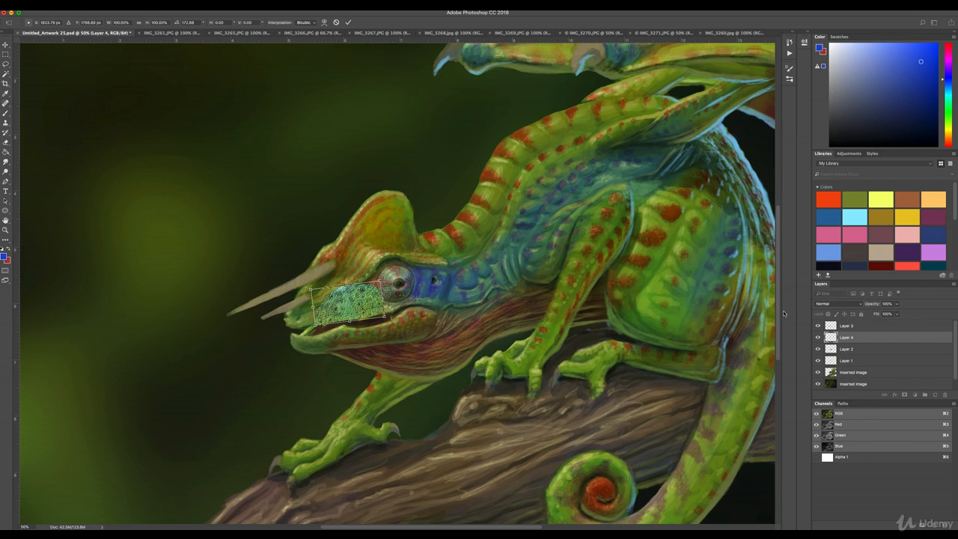
{"action": "left_click_drag", "start_coordinate": [897, 305], "coordinate": [874, 314]}
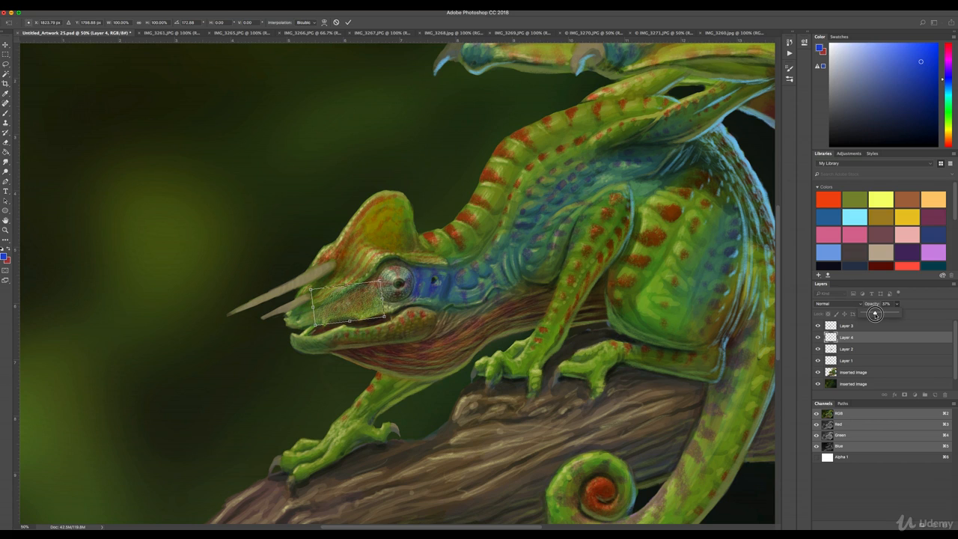
{"action": "left_click", "coordinate": [109, 6]}
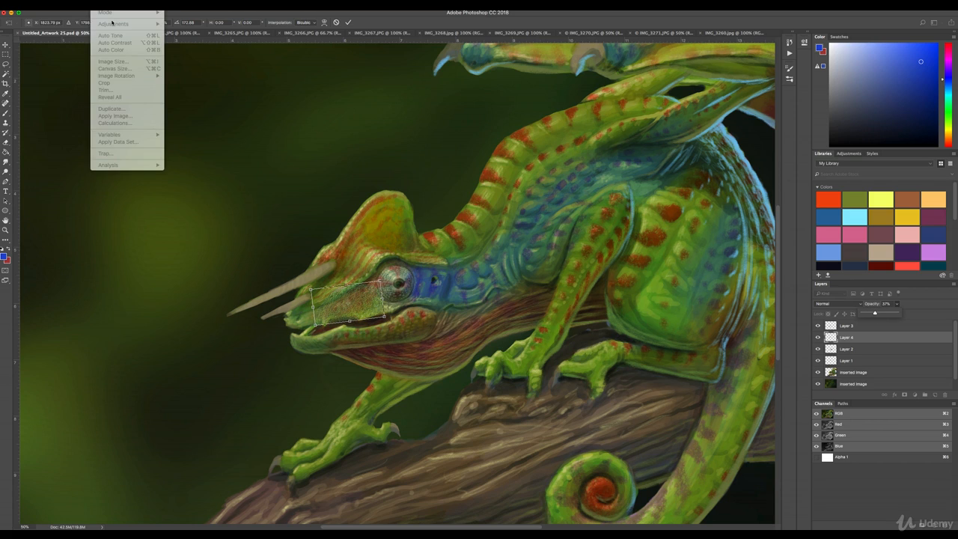
{"action": "left_click", "coordinate": [244, 139]}
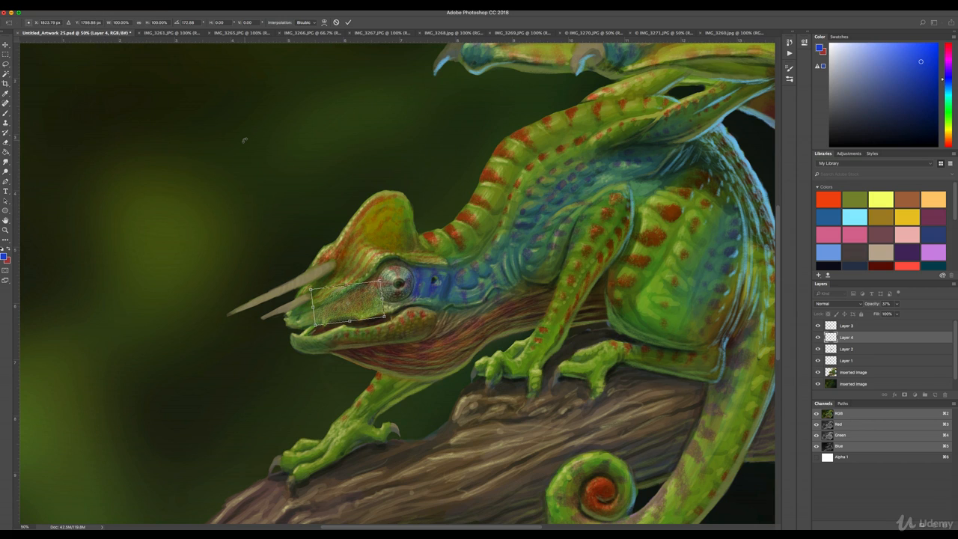
{"action": "key", "text": "Return"}
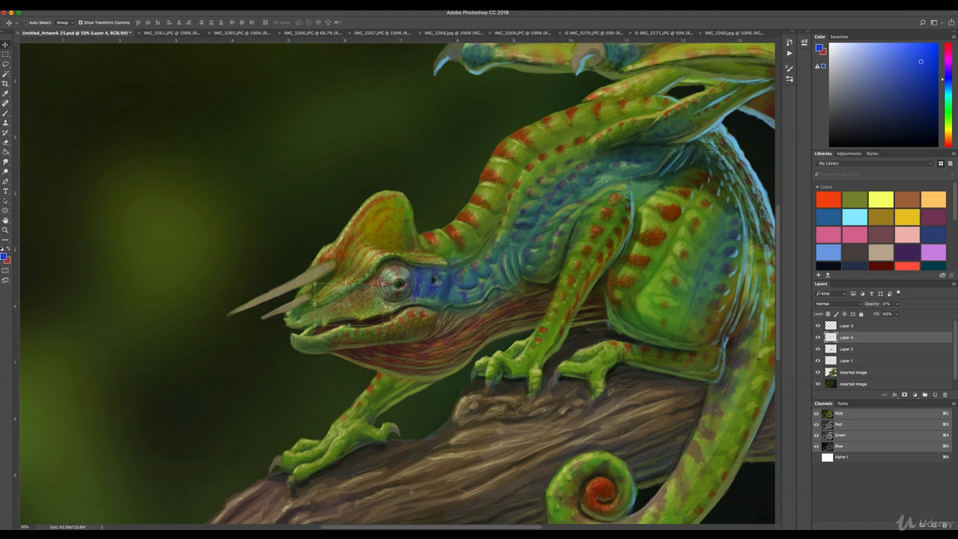
Apply an Exposure adjustment to the snout-scale layer with exposure +0.24 and gamma correction 0.89
{"action": "left_click", "coordinate": [109, 6]}
{"action": "mouse_move", "coordinate": [120, 23]}
{"action": "left_click", "coordinate": [184, 46]}
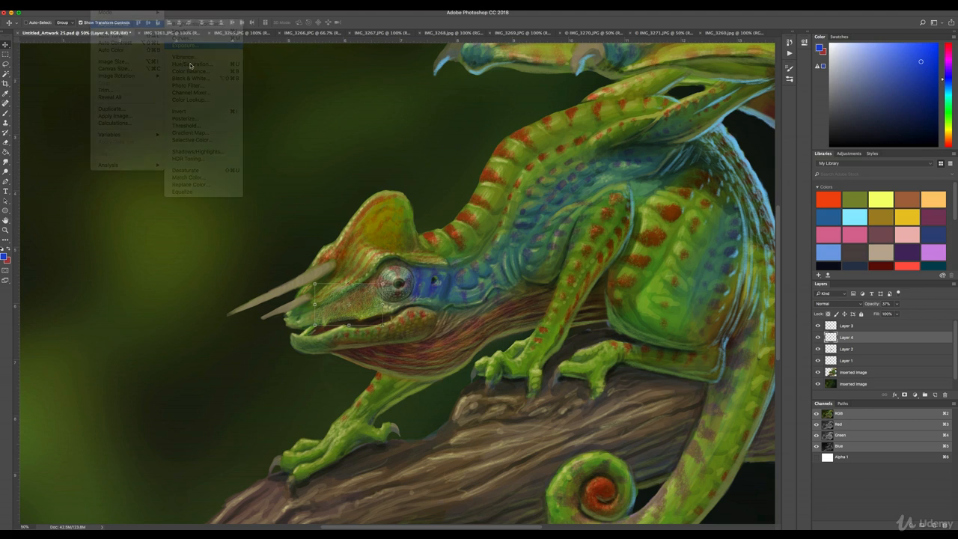
{"action": "left_click_drag", "start_coordinate": [459, 281], "coordinate": [463, 280]}
{"action": "left_click_drag", "start_coordinate": [459, 243], "coordinate": [461, 244]}
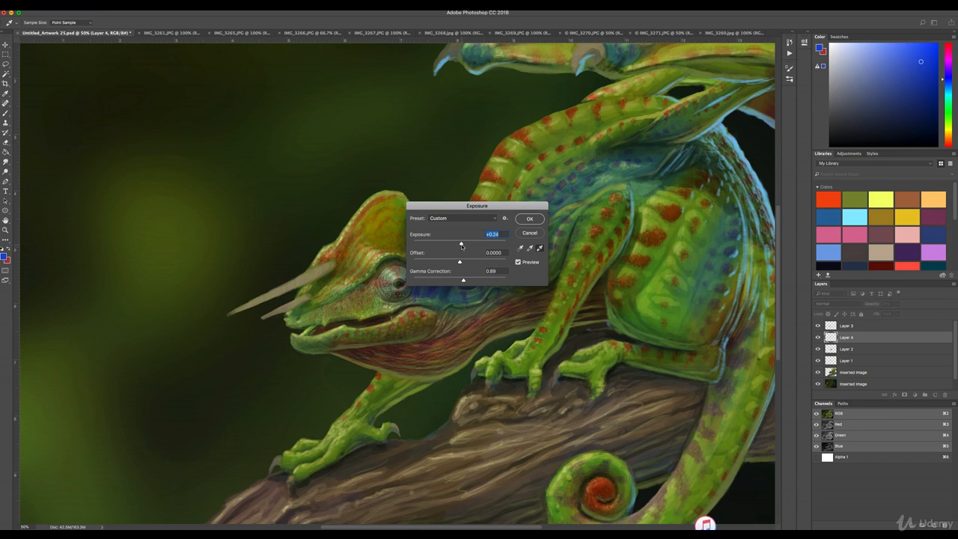
{"action": "left_click", "coordinate": [524, 218]}
Enlarge the snout-scale patch to about 139% so it covers the snout from the nose to the eye
{"action": "scroll", "coordinate": [415, 263], "scroll_direction": "up", "scroll_amount": 4}
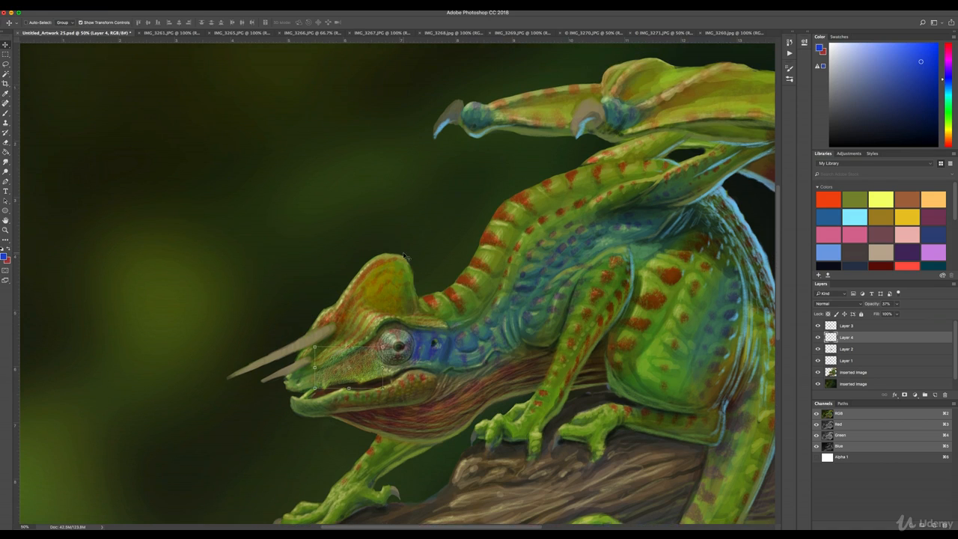
{"action": "scroll", "coordinate": [402, 323], "scroll_direction": "up", "scroll_amount": 2}
{"action": "scroll", "coordinate": [401, 323], "scroll_direction": "down", "scroll_amount": 6}
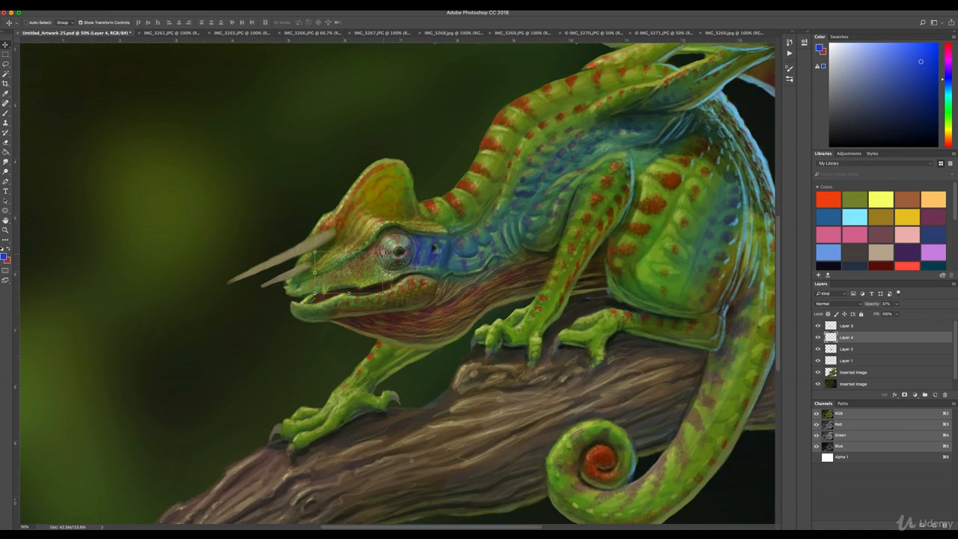
{"action": "mouse_move", "coordinate": [384, 251]}
{"action": "left_mouse_down"}
{"action": "mouse_move", "coordinate": [414, 229]}
{"action": "mouse_move", "coordinate": [374, 265]}
{"action": "left_mouse_up"}
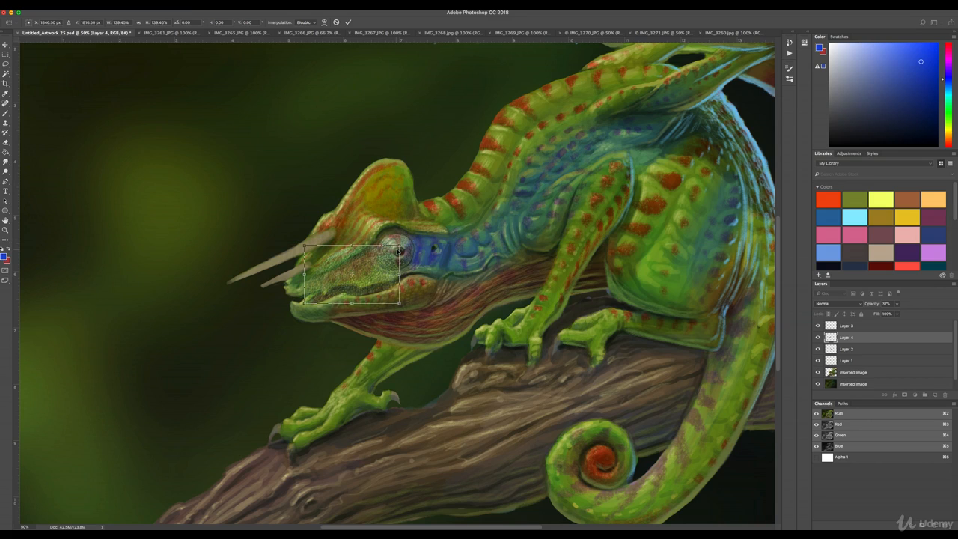
{"action": "key", "text": "Return"}
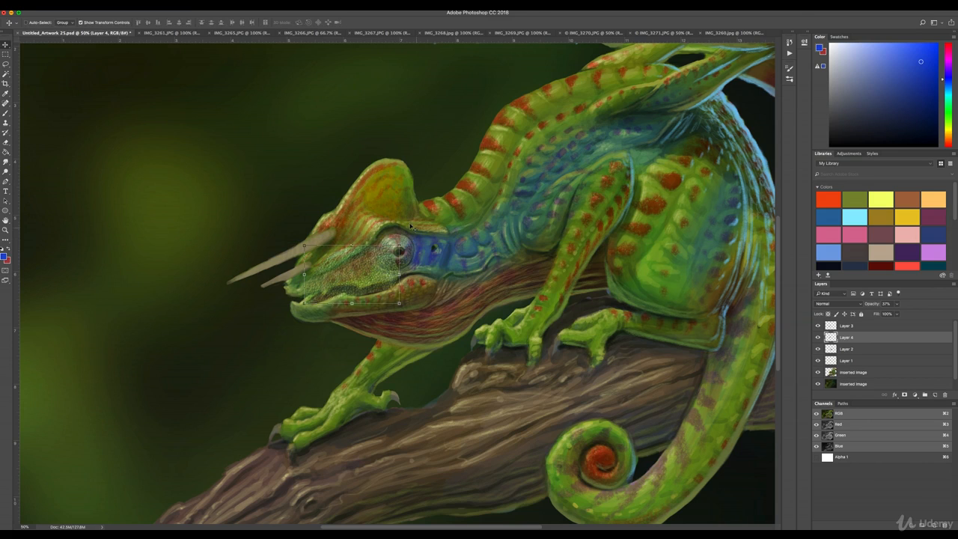
Desaturate the snout-scale layer with Hue/Saturation, setting saturation to -77
{"action": "scroll", "coordinate": [417, 230], "scroll_direction": "down", "scroll_amount": 2}
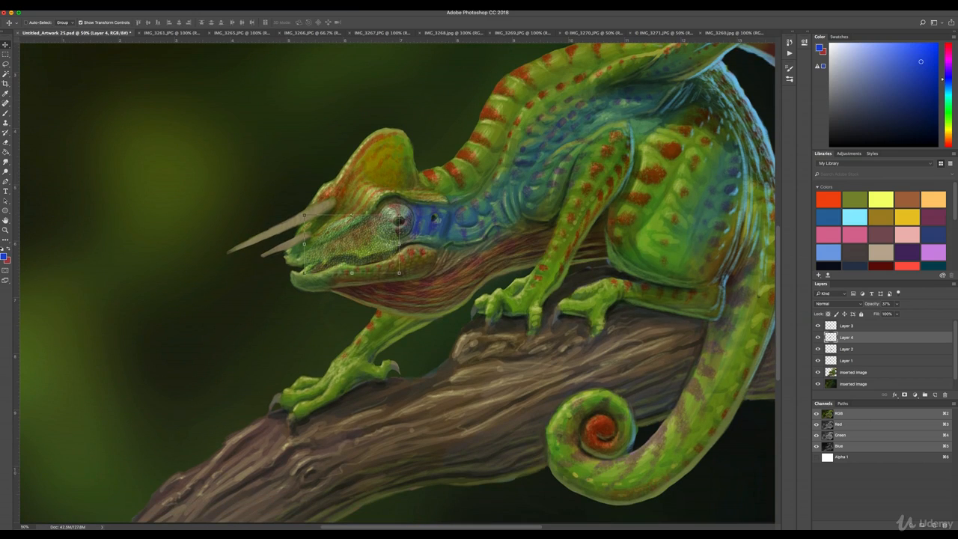
{"action": "left_click", "coordinate": [126, 10]}
{"action": "mouse_move", "coordinate": [112, 24]}
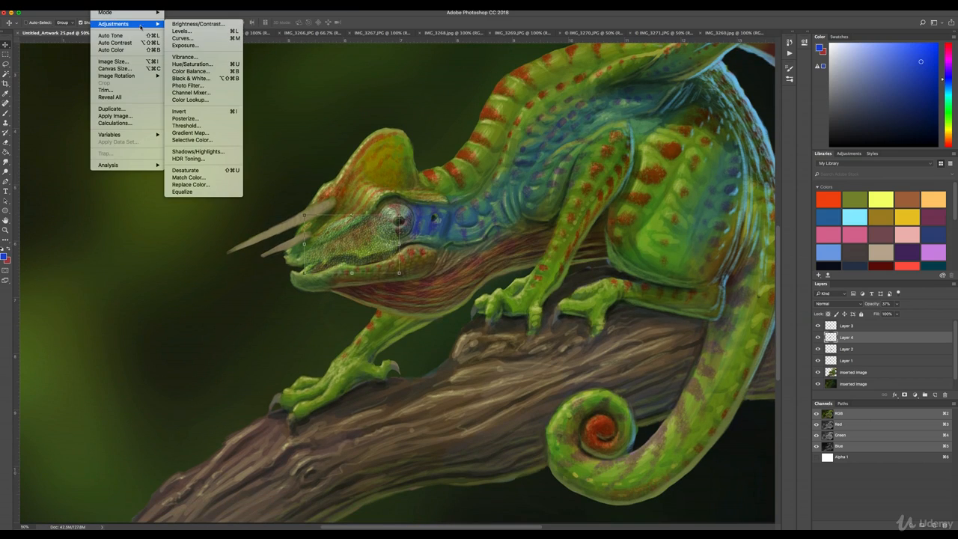
{"action": "left_click", "coordinate": [189, 64]}
{"action": "mouse_move", "coordinate": [602, 297]}
{"action": "left_mouse_down"}
{"action": "mouse_move", "coordinate": [568, 301]}
{"action": "mouse_move", "coordinate": [585, 298]}
{"action": "left_mouse_up"}
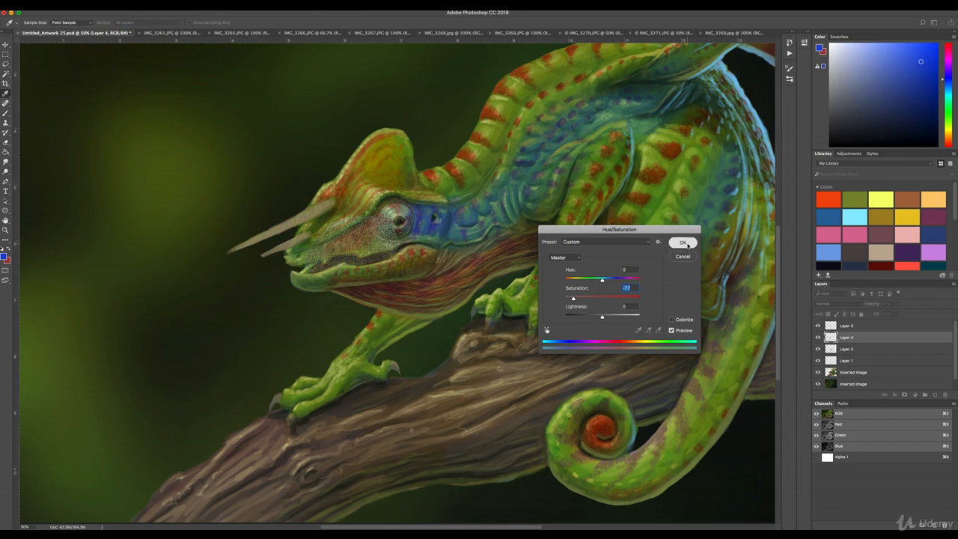
{"action": "left_click", "coordinate": [683, 242]}
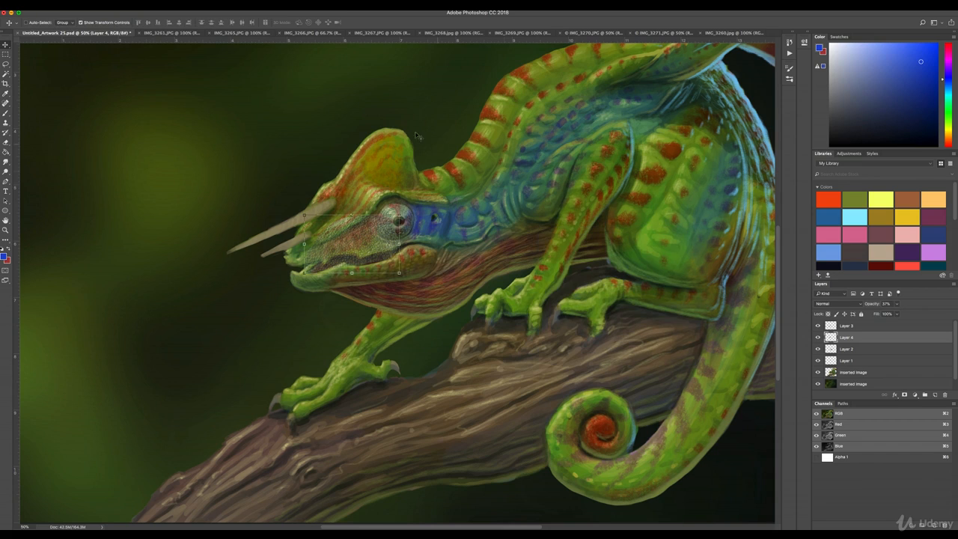
Warp the snout-scale patch so its scales follow the contours of the snout, brow and upper jaw
{"action": "left_click", "coordinate": [136, 6]}
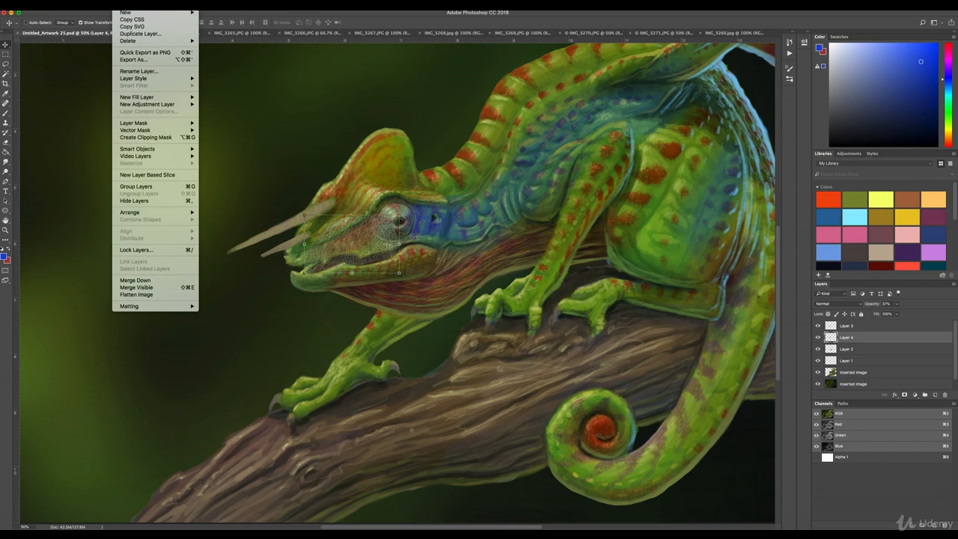
{"action": "mouse_move", "coordinate": [86, 6]}
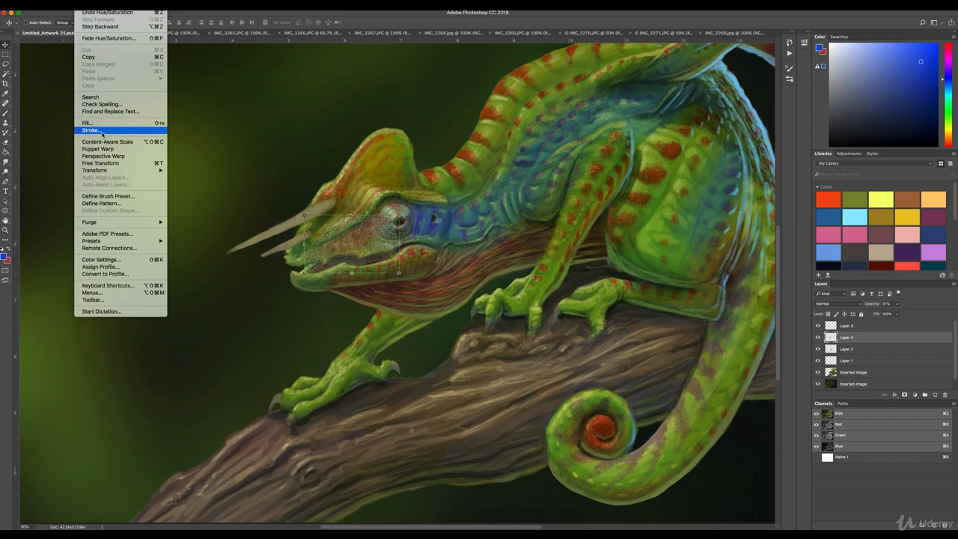
{"action": "mouse_move", "coordinate": [113, 170]}
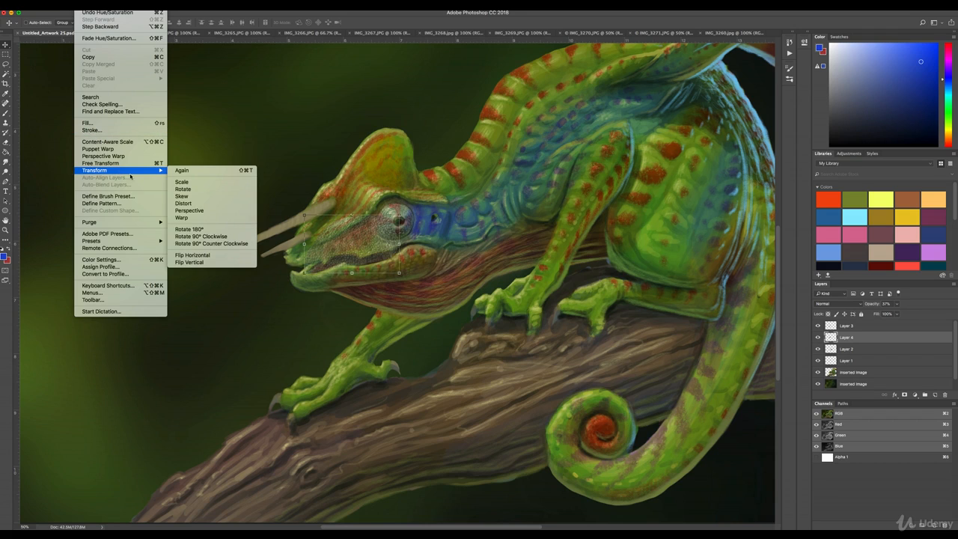
{"action": "left_click", "coordinate": [193, 217]}
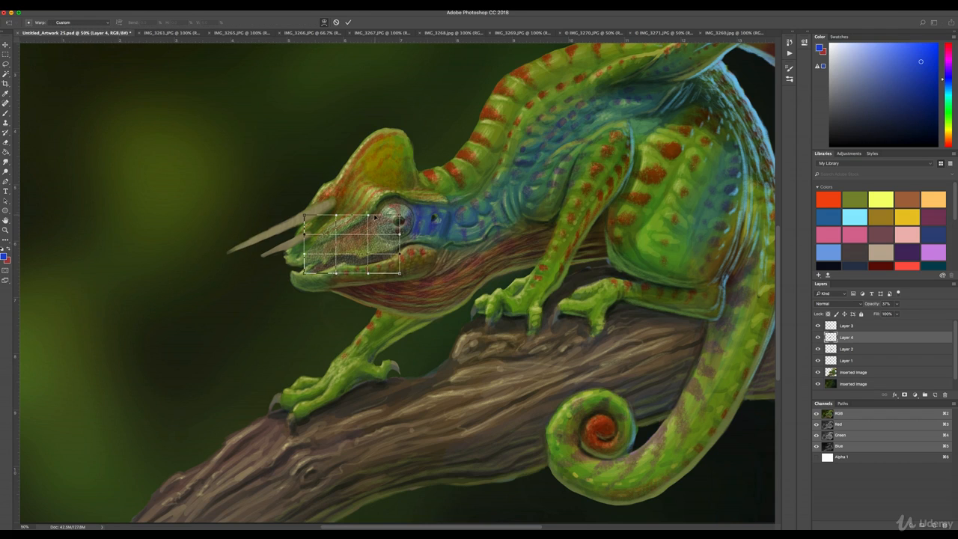
{"action": "left_click_drag", "start_coordinate": [400, 216], "coordinate": [375, 203]}
{"action": "left_click_drag", "start_coordinate": [336, 215], "coordinate": [327, 209]}
{"action": "left_click_drag", "start_coordinate": [304, 273], "coordinate": [264, 255]}
{"action": "left_click_drag", "start_coordinate": [336, 273], "coordinate": [356, 261]}
{"action": "left_click_drag", "start_coordinate": [399, 273], "coordinate": [415, 250]}
{"action": "left_click_drag", "start_coordinate": [304, 215], "coordinate": [309, 223]}
{"action": "left_click_drag", "start_coordinate": [304, 235], "coordinate": [306, 243]}
{"action": "left_click_drag", "start_coordinate": [375, 203], "coordinate": [384, 196]}
{"action": "left_click_drag", "start_coordinate": [399, 234], "coordinate": [369, 238]}
{"action": "left_click_drag", "start_coordinate": [400, 254], "coordinate": [351, 267]}
{"action": "left_click_drag", "start_coordinate": [293, 268], "coordinate": [328, 266]}
{"action": "left_click_drag", "start_coordinate": [309, 223], "coordinate": [286, 223]}
{"action": "key", "text": "Return"}
Erase the excess snout scales around the brow, horns and mouth at 54% eraser opacity and lower Layer 4's opacity to 33%
{"action": "left_click", "coordinate": [6, 142]}
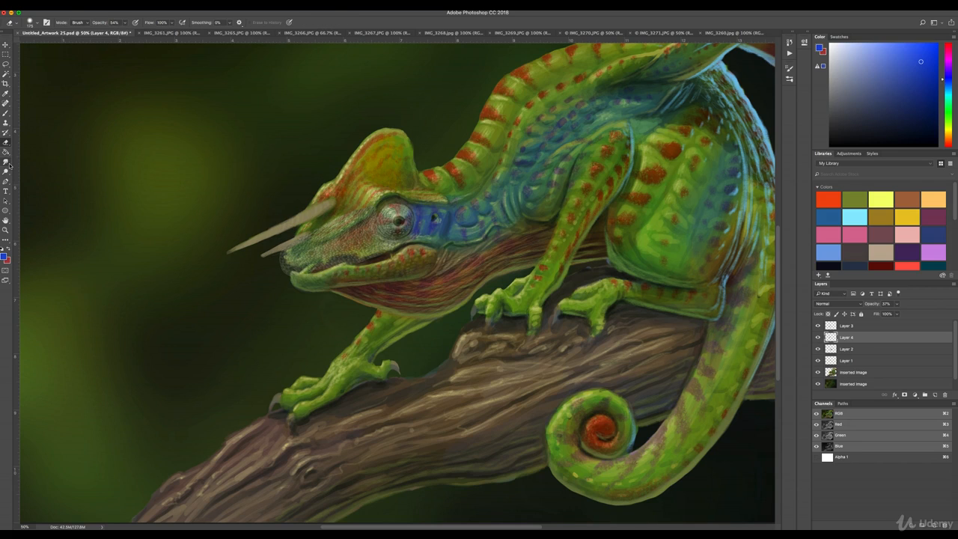
{"action": "mouse_move", "coordinate": [372, 201]}
{"action": "left_mouse_down"}
{"action": "mouse_move", "coordinate": [319, 226]}
{"action": "mouse_move", "coordinate": [377, 203]}
{"action": "mouse_move", "coordinate": [400, 232]}
{"action": "mouse_move", "coordinate": [371, 268]}
{"action": "mouse_move", "coordinate": [333, 265]}
{"action": "mouse_move", "coordinate": [381, 259]}
{"action": "mouse_move", "coordinate": [291, 275]}
{"action": "mouse_move", "coordinate": [269, 258]}
{"action": "mouse_move", "coordinate": [307, 277]}
{"action": "mouse_move", "coordinate": [316, 230]}
{"action": "mouse_move", "coordinate": [286, 240]}
{"action": "mouse_move", "coordinate": [338, 217]}
{"action": "mouse_move", "coordinate": [324, 185]}
{"action": "left_mouse_up"}
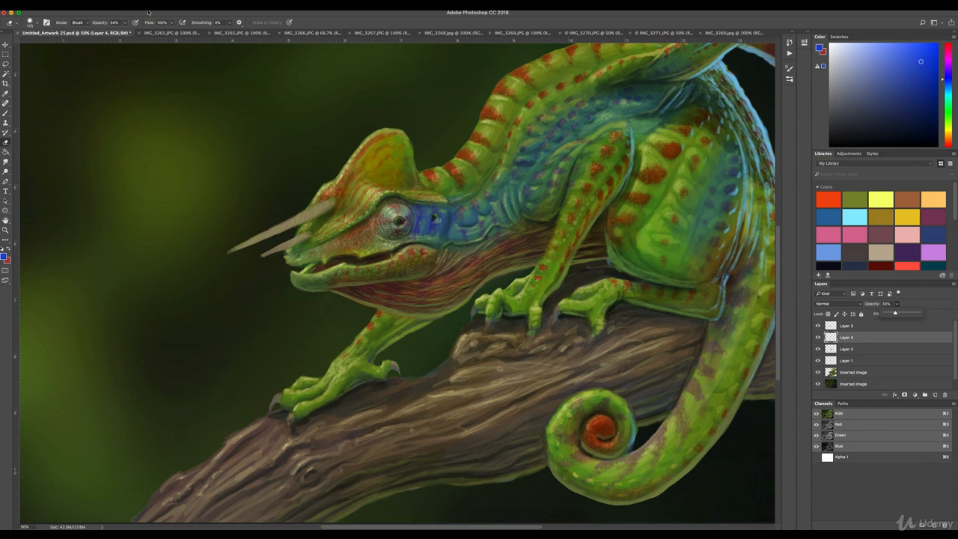
Browse the reference photos, bring a rough neck-scale patch from IMG_3267.JPG into the painting, and place it over the blue area behind the eye
{"action": "left_click", "coordinate": [153, 34]}
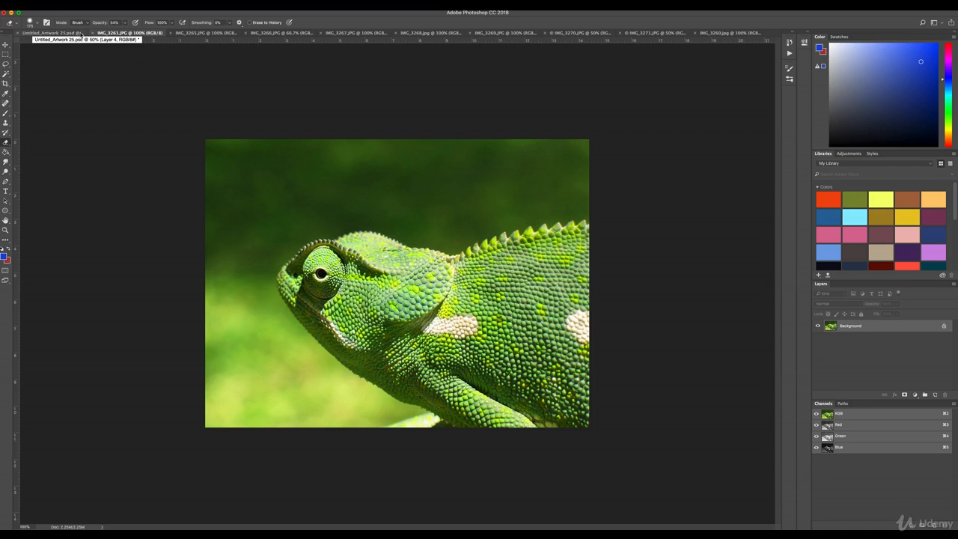
{"action": "left_click", "coordinate": [68, 35]}
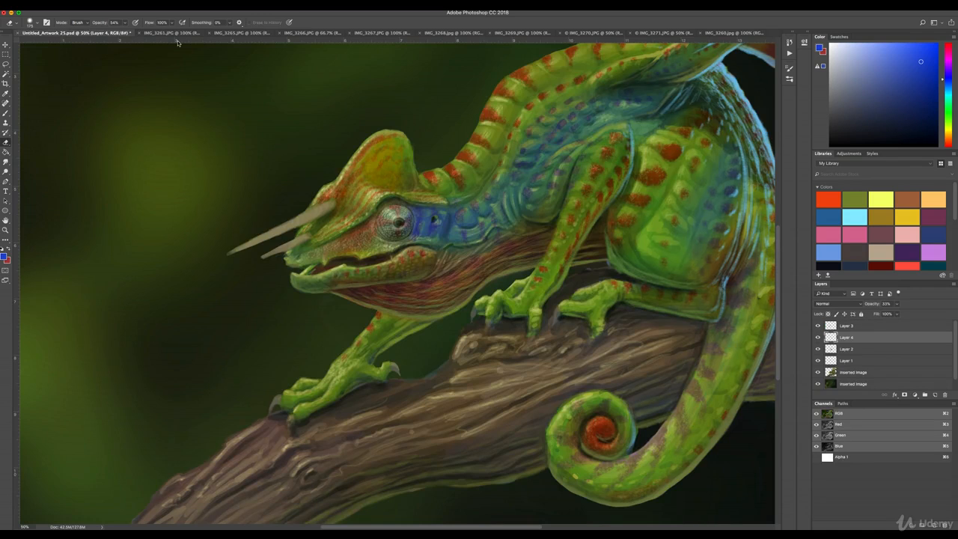
{"action": "left_click", "coordinate": [229, 34]}
{"action": "left_click", "coordinate": [303, 32]}
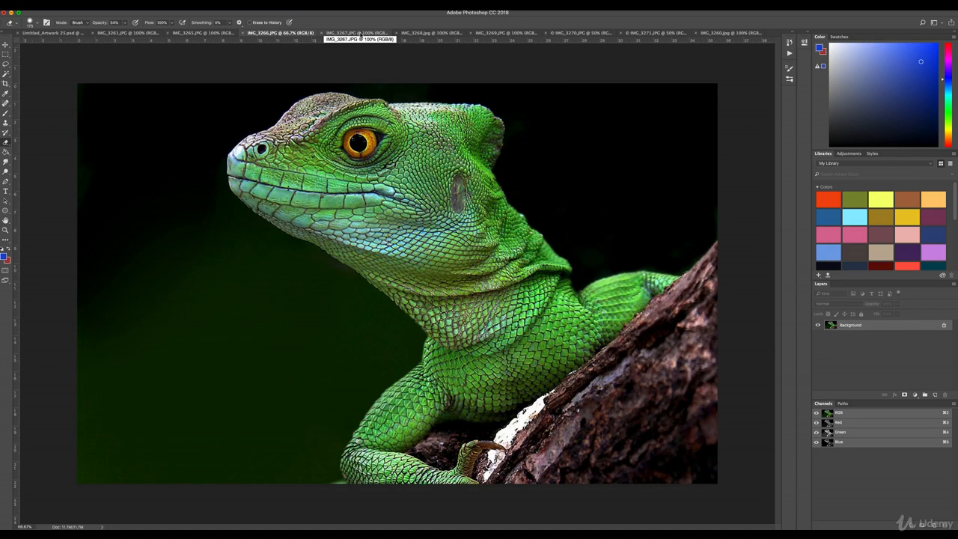
{"action": "left_click", "coordinate": [358, 34]}
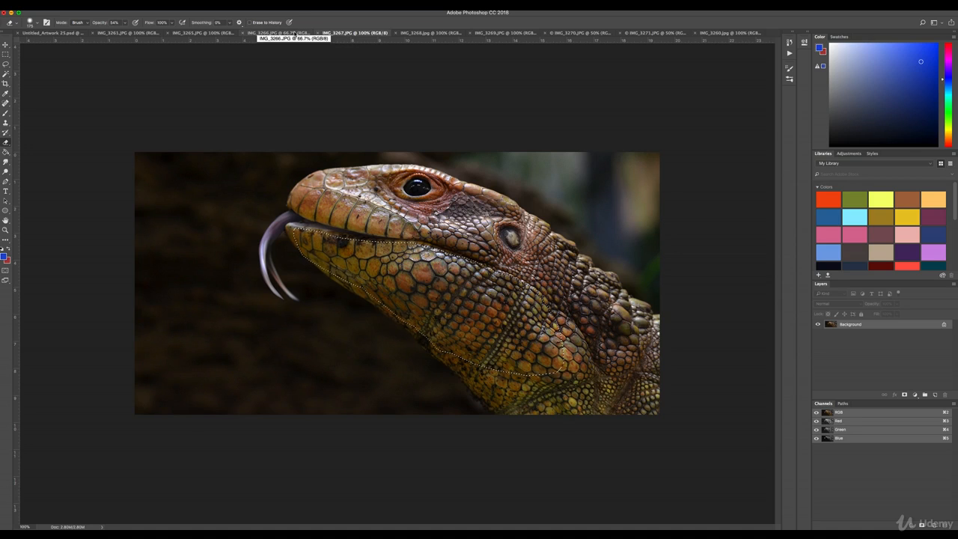
{"action": "left_click", "coordinate": [294, 34]}
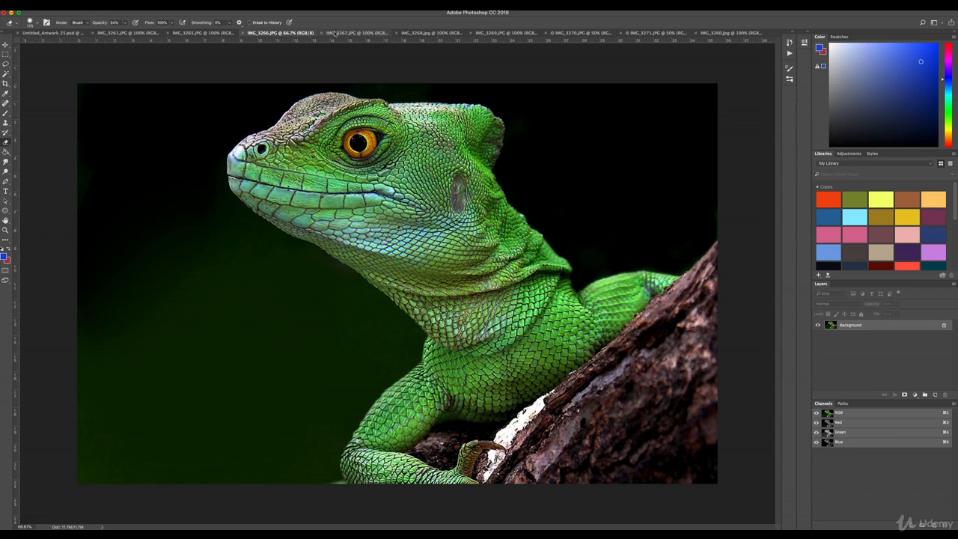
{"action": "left_click", "coordinate": [345, 35]}
{"action": "left_click", "coordinate": [6, 45]}
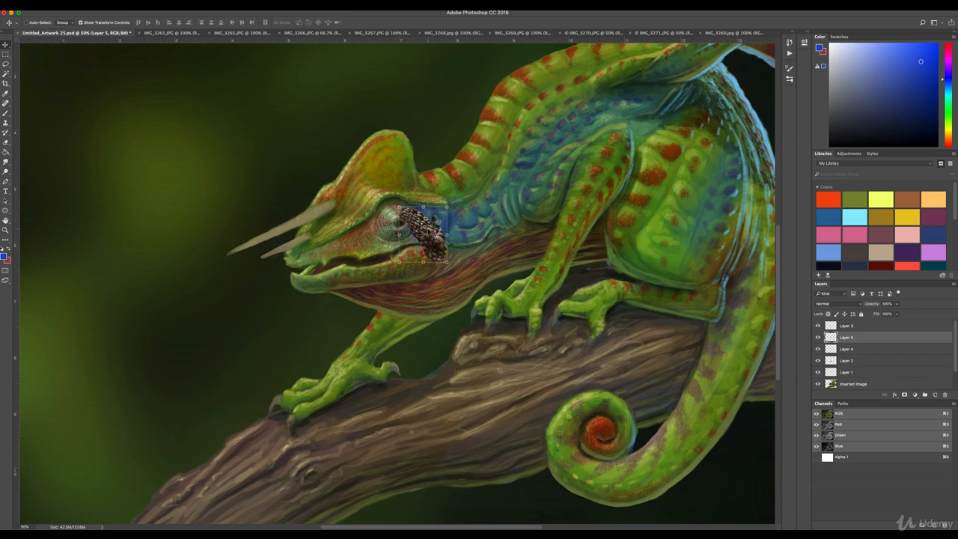
{"action": "left_click_drag", "start_coordinate": [407, 240], "coordinate": [428, 229]}
Set the neck-scale layer's opacity to 35% and apply an Exposure adjustment with exposure +0.73 and gamma correction 0.81
{"action": "key", "text": "3"}
{"action": "key", "text": "5"}
{"action": "left_click", "coordinate": [97, 6]}
{"action": "mouse_move", "coordinate": [105, 27]}
{"action": "left_click", "coordinate": [184, 48]}
{"action": "left_click_drag", "start_coordinate": [471, 206], "coordinate": [451, 260]}
{"action": "left_click_drag", "start_coordinate": [439, 334], "coordinate": [450, 333]}
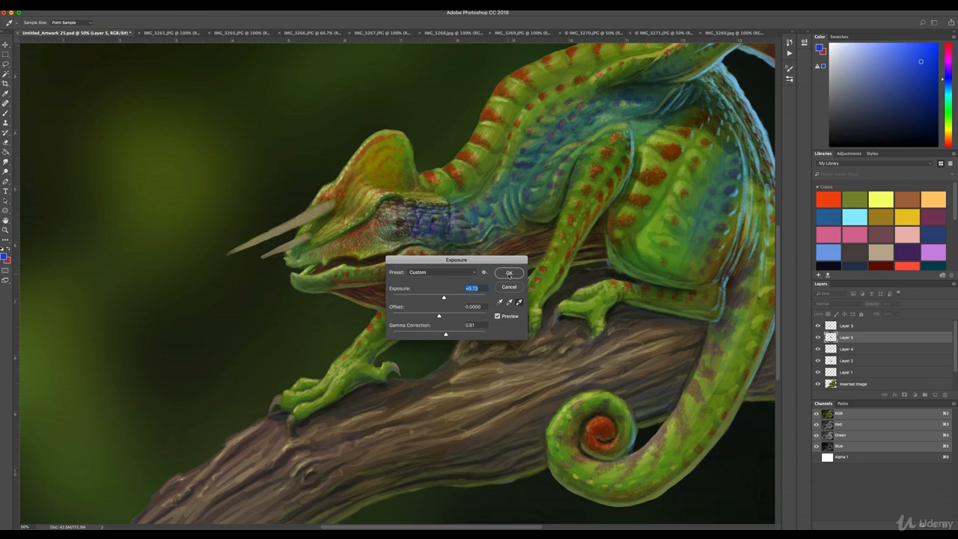
{"action": "left_click", "coordinate": [508, 275]}
Strongly reduce the saturation of the neck-scale layer with Hue/Saturation
{"action": "left_click", "coordinate": [97, 6]}
{"action": "left_click", "coordinate": [203, 64]}
{"action": "left_click_drag", "start_coordinate": [603, 297], "coordinate": [578, 297]}
{"action": "left_click", "coordinate": [682, 243]}
Warp the neck-scale patch to fit the blue area behind the eye and erase its excess edges at 54% eraser opacity
{"action": "left_click", "coordinate": [80, 5]}
{"action": "left_click", "coordinate": [185, 218]}
{"action": "left_click_drag", "start_coordinate": [374, 198], "coordinate": [366, 201]}
{"action": "left_click_drag", "start_coordinate": [481, 197], "coordinate": [489, 196]}
{"action": "left_click_drag", "start_coordinate": [445, 264], "coordinate": [446, 248]}
{"action": "left_click_drag", "start_coordinate": [489, 196], "coordinate": [472, 209]}
{"action": "left_click_drag", "start_coordinate": [366, 201], "coordinate": [395, 201]}
{"action": "left_click_drag", "start_coordinate": [409, 264], "coordinate": [413, 243]}
{"action": "left_click_drag", "start_coordinate": [375, 242], "coordinate": [391, 238]}
{"action": "left_click_drag", "start_coordinate": [480, 264], "coordinate": [472, 263]}
{"action": "left_click_drag", "start_coordinate": [388, 245], "coordinate": [382, 241]}
{"action": "left_click_drag", "start_coordinate": [480, 242], "coordinate": [476, 266]}
{"action": "key", "text": "Return"}
{"action": "left_click", "coordinate": [6, 142]}
{"action": "mouse_move", "coordinate": [409, 205]}
{"action": "left_mouse_down"}
{"action": "mouse_move", "coordinate": [412, 186]}
{"action": "mouse_move", "coordinate": [471, 213]}
{"action": "left_mouse_up"}
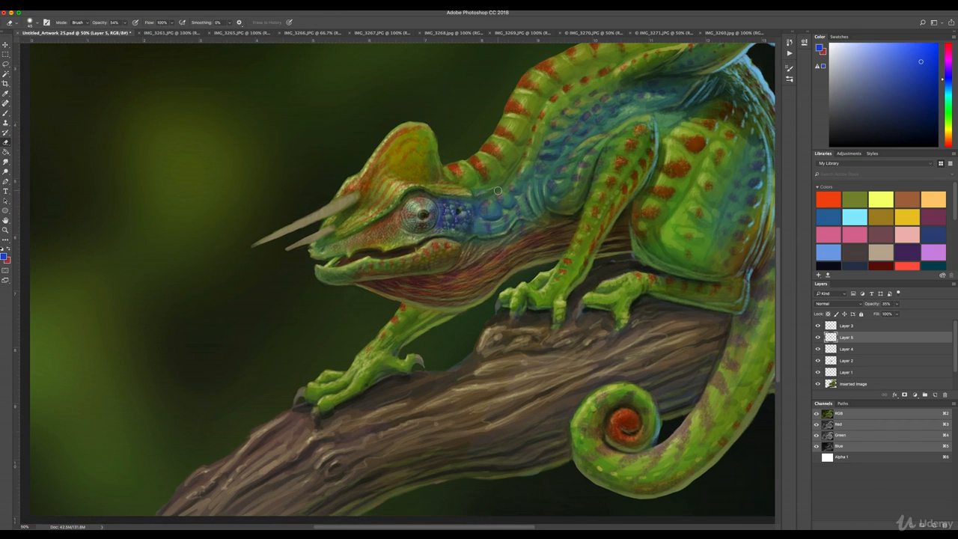
Select a scaly flank patch in IMG_3269.JPG and move it onto the dragon's head crest in the painting
{"action": "left_click", "coordinate": [145, 34]}
{"action": "left_click", "coordinate": [426, 33]}
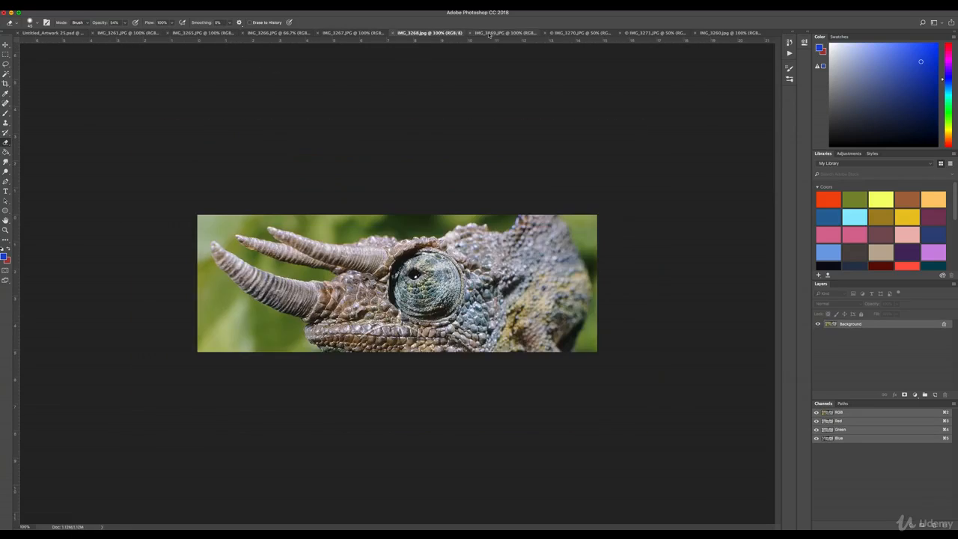
{"action": "left_click", "coordinate": [502, 33]}
{"action": "key", "text": "w"}
{"action": "mouse_move", "coordinate": [205, 251]}
{"action": "left_mouse_down"}
{"action": "mouse_move", "coordinate": [296, 255]}
{"action": "mouse_move", "coordinate": [173, 352]}
{"action": "left_mouse_up"}
{"action": "key", "text": "v"}
{"action": "mouse_move", "coordinate": [306, 297]}
{"action": "left_mouse_down"}
{"action": "mouse_move", "coordinate": [40, 34]}
{"action": "mouse_move", "coordinate": [390, 173]}
{"action": "mouse_move", "coordinate": [413, 165]}
{"action": "left_mouse_up"}
Enlarge and reposition the flank-scale patch over the crest and forehead, and lower its layer opacity to 29%
{"action": "key", "text": "super+t"}
{"action": "left_click_drag", "start_coordinate": [368, 178], "coordinate": [487, 182]}
{"action": "left_click_drag", "start_coordinate": [362, 154], "coordinate": [314, 145]}
{"action": "left_click_drag", "start_coordinate": [399, 165], "coordinate": [374, 192]}
{"action": "left_click", "coordinate": [896, 304]}
{"action": "left_click_drag", "start_coordinate": [898, 312], "coordinate": [874, 313]}
{"action": "left_click", "coordinate": [348, 23]}
Apply Hue/Saturation and Exposure adjustments to the crest-scale layer, slightly raising exposure and lowering gamma correction
{"action": "left_click", "coordinate": [99, 6]}
{"action": "left_click", "coordinate": [188, 67]}
{"action": "left_click", "coordinate": [682, 241]}
{"action": "left_click", "coordinate": [99, 6]}
{"action": "left_click", "coordinate": [187, 49]}
{"action": "left_click_drag", "start_coordinate": [439, 298], "coordinate": [442, 298]}
{"action": "left_click_drag", "start_coordinate": [439, 334], "coordinate": [443, 335]}
{"action": "key", "text": "Return"}
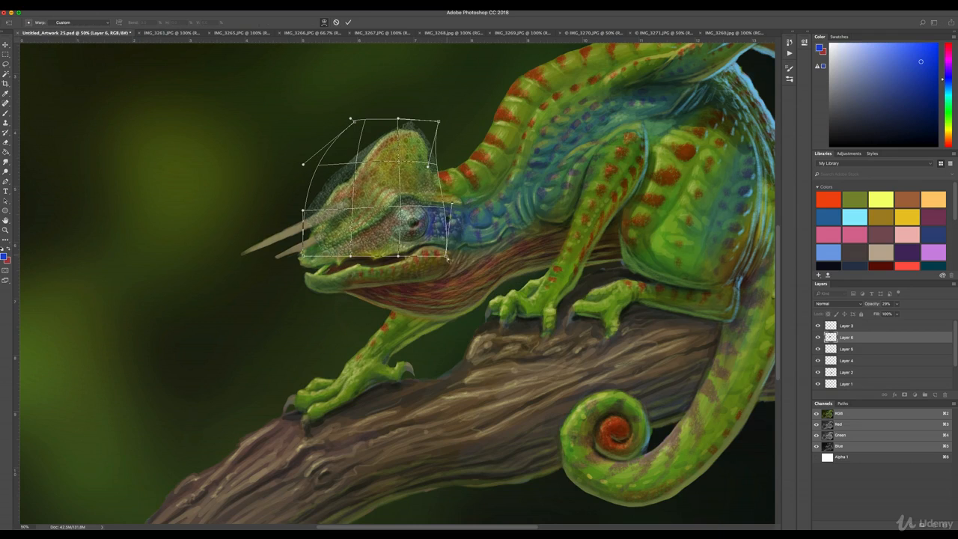
Warp the crest-scale patch to follow the crest and brow ridge, and erase the texture spilling past the head
{"action": "left_click_drag", "start_coordinate": [447, 257], "coordinate": [483, 197]}
{"action": "left_click_drag", "start_coordinate": [399, 256], "coordinate": [454, 248]}
{"action": "left_click_drag", "start_coordinate": [303, 257], "coordinate": [349, 264]}
{"action": "left_click_drag", "start_coordinate": [459, 251], "coordinate": [471, 230]}
{"action": "left_click_drag", "start_coordinate": [402, 149], "coordinate": [419, 193]}
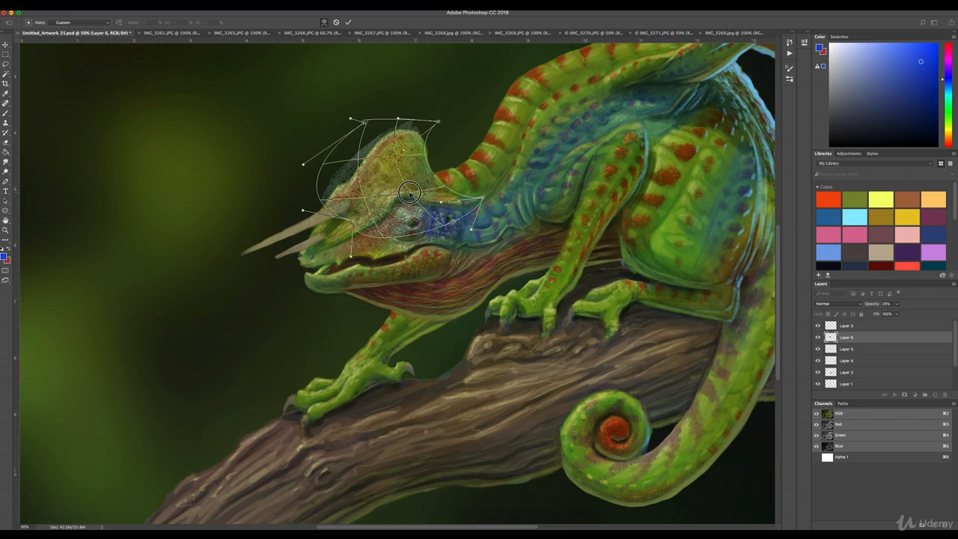
{"action": "left_click_drag", "start_coordinate": [359, 163], "coordinate": [362, 169]}
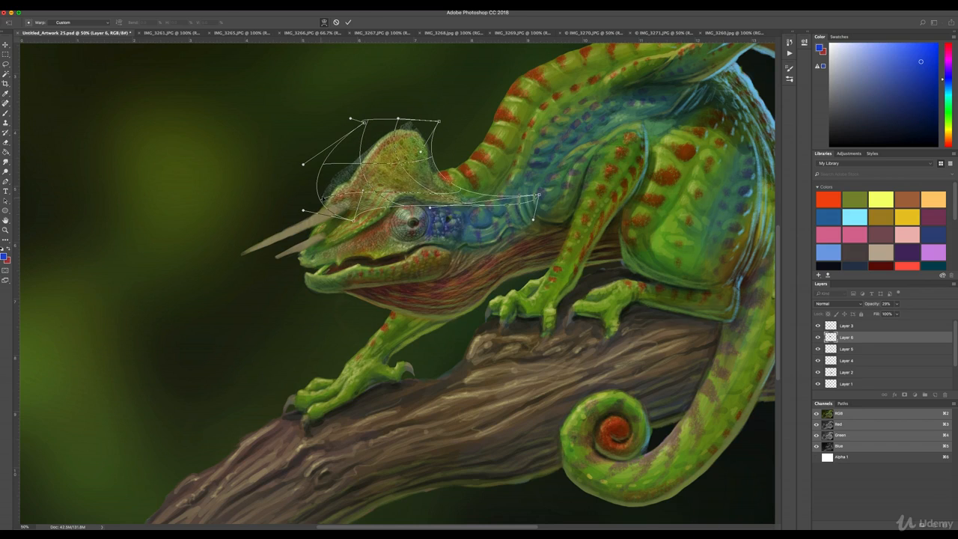
{"action": "key", "text": "Return"}
{"action": "key", "text": "e"}
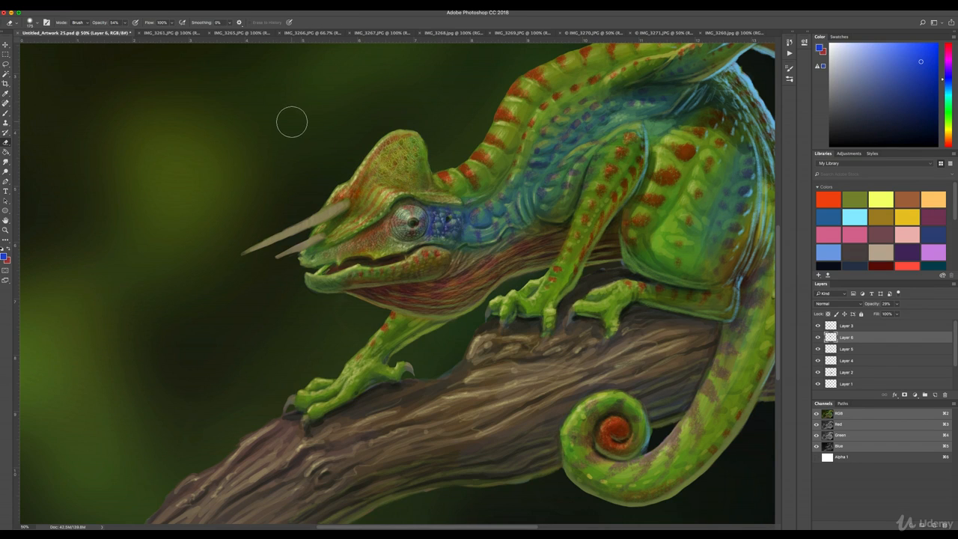
Lasso a patch of flank scales in IMG_3261.JPG and move it onto the dragon's head in the painting
{"action": "left_click", "coordinate": [187, 34]}
{"action": "key", "text": "l"}
{"action": "mouse_move", "coordinate": [538, 307]}
{"action": "left_mouse_down"}
{"action": "mouse_move", "coordinate": [565, 296]}
{"action": "mouse_move", "coordinate": [540, 305]}
{"action": "left_mouse_up"}
{"action": "key", "text": "v"}
{"action": "mouse_move", "coordinate": [550, 300]}
{"action": "left_mouse_down"}
{"action": "mouse_move", "coordinate": [75, 34]}
{"action": "mouse_move", "coordinate": [328, 217]}
{"action": "left_mouse_up"}
Position and resize the new scale patch over the forehead between the horns and eye, and lower its layer opacity
{"action": "mouse_move", "coordinate": [327, 217]}
{"action": "left_mouse_down"}
{"action": "mouse_move", "coordinate": [361, 213]}
{"action": "mouse_move", "coordinate": [373, 175]}
{"action": "left_mouse_up"}
{"action": "left_click_drag", "start_coordinate": [390, 208], "coordinate": [413, 213]}
{"action": "left_click_drag", "start_coordinate": [376, 177], "coordinate": [384, 167]}
{"action": "left_click_drag", "start_coordinate": [896, 303], "coordinate": [874, 314]}
{"action": "key", "text": "Return"}
Reduce the saturation of the forehead-scale layer with Hue/Saturation
{"action": "left_click", "coordinate": [95, 6]}
{"action": "mouse_move", "coordinate": [110, 20]}
{"action": "left_click", "coordinate": [187, 65]}
{"action": "left_click_drag", "start_coordinate": [602, 299], "coordinate": [583, 299]}
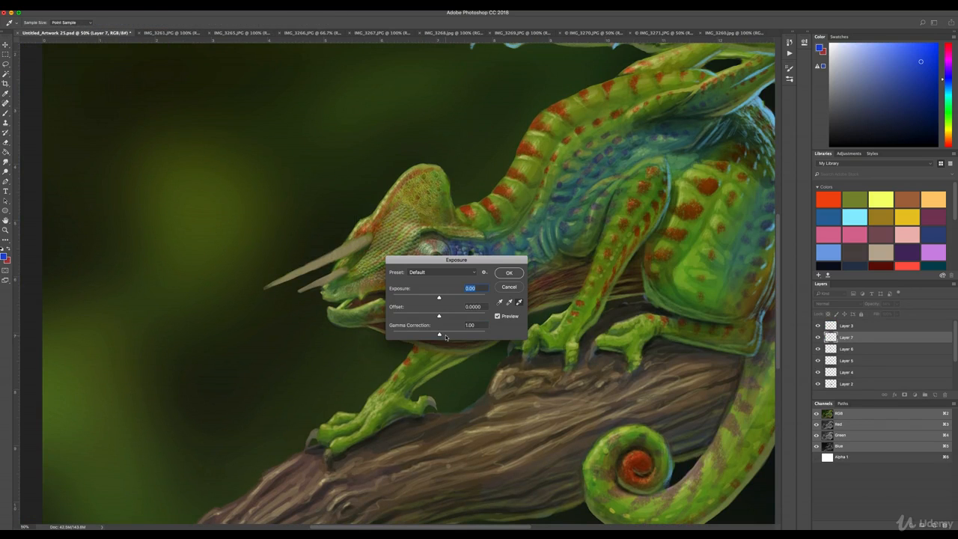
Accept the Exposure adjustment and warp the forehead-scale patch to follow the head between horns, crest and eye
{"action": "left_click", "coordinate": [508, 273]}
{"action": "left_click", "coordinate": [79, 6]}
{"action": "mouse_move", "coordinate": [101, 169]}
{"action": "left_click", "coordinate": [184, 218]}
{"action": "left_click_drag", "start_coordinate": [420, 203], "coordinate": [418, 214]}
{"action": "left_click_drag", "start_coordinate": [356, 280], "coordinate": [318, 290]}
{"action": "left_click_drag", "start_coordinate": [321, 263], "coordinate": [341, 253]}
{"action": "left_click_drag", "start_coordinate": [318, 289], "coordinate": [301, 297]}
{"action": "left_click_drag", "start_coordinate": [420, 279], "coordinate": [400, 256]}
{"action": "left_click_drag", "start_coordinate": [356, 294], "coordinate": [325, 256]}
{"action": "mouse_move", "coordinate": [420, 228]}
{"action": "left_mouse_down"}
{"action": "mouse_move", "coordinate": [419, 219]}
{"action": "mouse_move", "coordinate": [408, 226]}
{"action": "left_mouse_up"}
{"action": "left_click_drag", "start_coordinate": [418, 214], "coordinate": [464, 230]}
{"action": "left_click_drag", "start_coordinate": [418, 255], "coordinate": [413, 245]}
{"action": "left_click_drag", "start_coordinate": [355, 202], "coordinate": [364, 192]}
{"action": "left_click_drag", "start_coordinate": [301, 298], "coordinate": [314, 310]}
{"action": "left_click_drag", "start_coordinate": [408, 226], "coordinate": [419, 217]}
{"action": "mouse_move", "coordinate": [399, 202]}
{"action": "left_mouse_down"}
{"action": "mouse_move", "coordinate": [419, 193]}
{"action": "mouse_move", "coordinate": [374, 196]}
{"action": "mouse_move", "coordinate": [363, 177]}
{"action": "left_mouse_up"}
{"action": "mouse_move", "coordinate": [343, 233]}
{"action": "left_mouse_down"}
{"action": "mouse_move", "coordinate": [335, 241]}
{"action": "mouse_move", "coordinate": [358, 302]}
{"action": "mouse_move", "coordinate": [370, 276]}
{"action": "left_mouse_up"}
{"action": "key", "text": "Return"}
{"action": "left_click", "coordinate": [6, 144]}
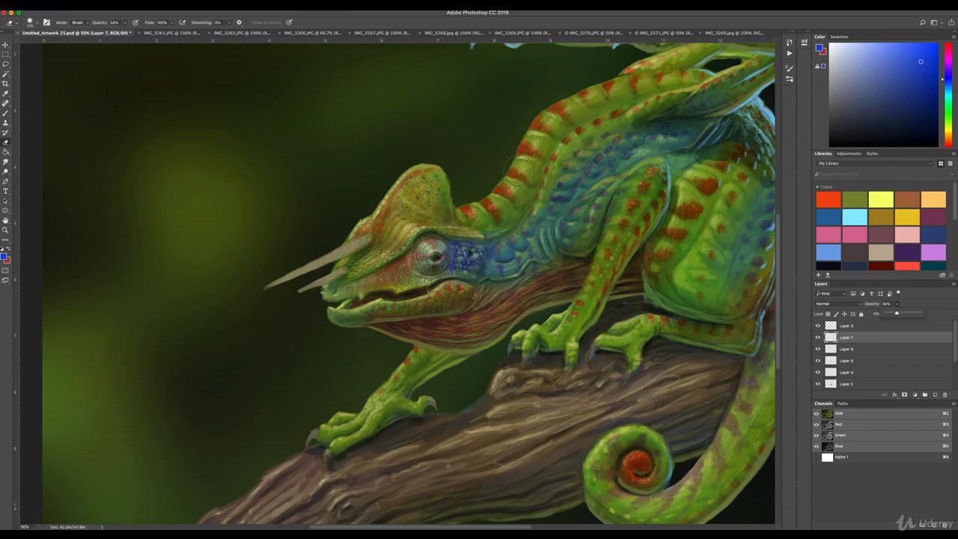
Lasso a patch of bumpy neck scales in IMG_3267.JPG and move it onto the dragon's neck in the painting
{"action": "left_click", "coordinate": [176, 33]}
{"action": "left_click", "coordinate": [279, 33]}
{"action": "left_click", "coordinate": [353, 33]}
{"action": "left_click", "coordinate": [6, 64]}
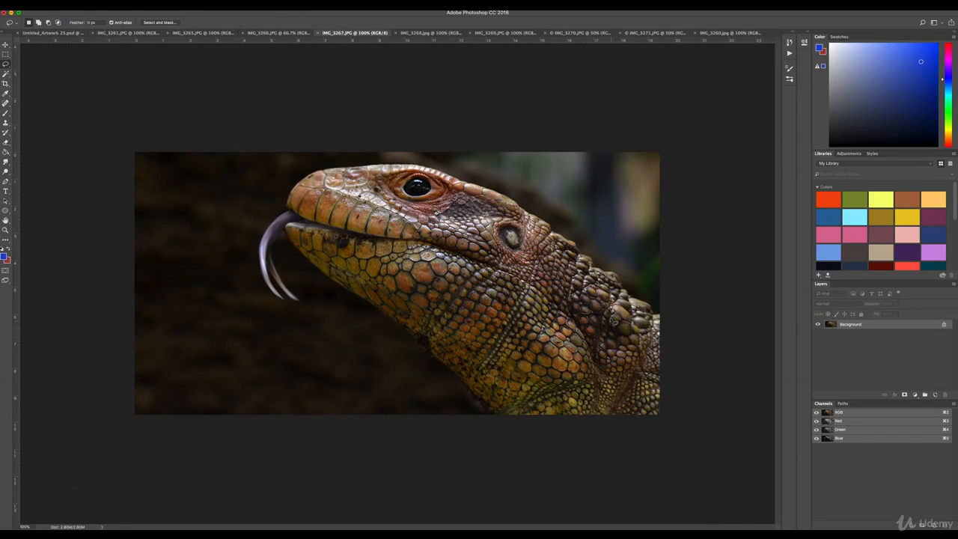
{"action": "left_click_drag", "start_coordinate": [588, 267], "coordinate": [561, 299]}
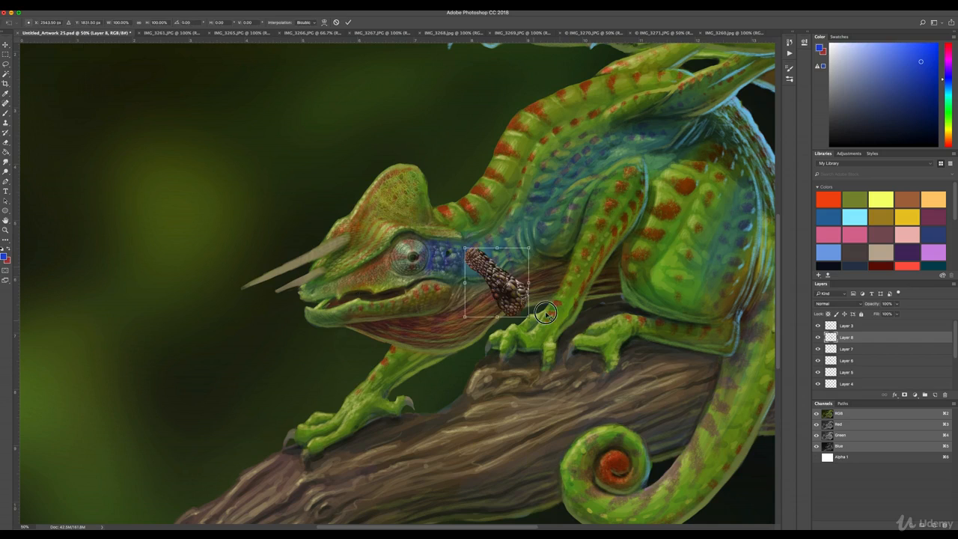
Enlarge and position the neck-scale patch over the dragon's blue neck and shoulder, and lower its layer opacity
{"action": "left_click_drag", "start_coordinate": [457, 224], "coordinate": [431, 160]}
{"action": "left_click_drag", "start_coordinate": [479, 239], "coordinate": [524, 217]}
{"action": "left_click_drag", "start_coordinate": [601, 188], "coordinate": [579, 196]}
{"action": "key", "text": "Return"}
{"action": "left_click", "coordinate": [897, 303]}
{"action": "left_click_drag", "start_coordinate": [897, 315], "coordinate": [874, 314]}
Adjust the colour of the neck-scale layer with Hue/Saturation
{"action": "left_click", "coordinate": [96, 7]}
{"action": "left_click", "coordinate": [194, 63]}
{"action": "left_click_drag", "start_coordinate": [601, 279], "coordinate": [607, 280]}
{"action": "left_click", "coordinate": [682, 242]}
Adjust the exposure and gamma correction of the neck-scale layer with the Exposure adjustment
{"action": "left_click", "coordinate": [96, 7]}
{"action": "left_click", "coordinate": [194, 46]}
{"action": "left_click_drag", "start_coordinate": [435, 342], "coordinate": [441, 342]}
{"action": "left_click_drag", "start_coordinate": [436, 304], "coordinate": [438, 306]}
{"action": "left_click_drag", "start_coordinate": [442, 342], "coordinate": [440, 342]}
{"action": "left_click", "coordinate": [506, 280]}
Warp the neck-scale patch so its scales follow the neck, shoulder and upper flank from behind the eye to the wing base
{"action": "left_click", "coordinate": [78, 7]}
{"action": "left_click", "coordinate": [183, 231]}
{"action": "scroll", "coordinate": [584, 228], "scroll_direction": "up", "scroll_amount": 1}
{"action": "left_click_drag", "start_coordinate": [498, 254], "coordinate": [507, 262]}
{"action": "left_click_drag", "start_coordinate": [440, 238], "coordinate": [442, 218]}
{"action": "left_click_drag", "start_coordinate": [611, 164], "coordinate": [600, 152]}
{"action": "left_click_drag", "start_coordinate": [611, 300], "coordinate": [575, 266]}
{"action": "left_click_drag", "start_coordinate": [610, 256], "coordinate": [559, 230]}
{"action": "mouse_move", "coordinate": [592, 199]}
{"action": "left_mouse_down"}
{"action": "mouse_move", "coordinate": [587, 183]}
{"action": "mouse_move", "coordinate": [584, 193]}
{"action": "left_mouse_up"}
{"action": "left_click_drag", "start_coordinate": [554, 164], "coordinate": [565, 136]}
{"action": "scroll", "coordinate": [509, 217], "scroll_direction": "up", "scroll_amount": 1}
{"action": "left_click_drag", "start_coordinate": [439, 311], "coordinate": [452, 295]}
{"action": "left_click_drag", "start_coordinate": [486, 270], "coordinate": [493, 277]}
{"action": "left_click_drag", "start_coordinate": [513, 313], "coordinate": [509, 335]}
{"action": "left_click_drag", "start_coordinate": [567, 146], "coordinate": [574, 118]}
{"action": "left_click_drag", "start_coordinate": [537, 215], "coordinate": [550, 200]}
{"action": "left_click_drag", "start_coordinate": [597, 200], "coordinate": [662, 186]}
{"action": "left_click_drag", "start_coordinate": [600, 162], "coordinate": [689, 126]}
{"action": "scroll", "coordinate": [674, 146], "scroll_direction": "down", "scroll_amount": 1}
{"action": "left_click_drag", "start_coordinate": [661, 177], "coordinate": [683, 178]}
{"action": "left_click_drag", "start_coordinate": [541, 241], "coordinate": [593, 213]}
{"action": "left_click_drag", "start_coordinate": [523, 267], "coordinate": [532, 264]}
{"action": "key", "text": "Return"}
Erase the neck-scale texture spilling over the surrounding skin and lower the layer's opacity to 24%
{"action": "key", "text": "b"}
{"action": "scroll", "coordinate": [462, 313], "scroll_direction": "up", "scroll_amount": 1}
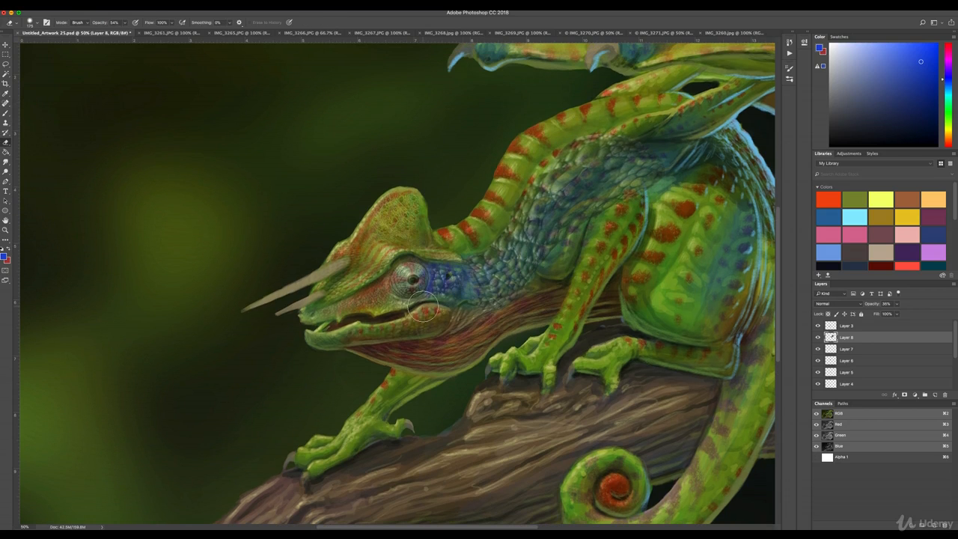
{"action": "mouse_move", "coordinate": [462, 313]}
{"action": "left_mouse_down"}
{"action": "mouse_move", "coordinate": [547, 280]}
{"action": "mouse_move", "coordinate": [622, 192]}
{"action": "mouse_move", "coordinate": [601, 202]}
{"action": "mouse_move", "coordinate": [646, 144]}
{"action": "mouse_move", "coordinate": [528, 177]}
{"action": "mouse_move", "coordinate": [552, 154]}
{"action": "left_mouse_up"}
{"action": "left_click", "coordinate": [897, 304]}
{"action": "left_click_drag", "start_coordinate": [896, 313], "coordinate": [892, 313]}
Fine-tune the gamma correction of the neck-scale layer with the Exposure adjustment
{"action": "left_click", "coordinate": [92, 6]}
{"action": "mouse_move", "coordinate": [105, 24]}
{"action": "left_click", "coordinate": [180, 45]}
{"action": "left_click_drag", "start_coordinate": [437, 341], "coordinate": [439, 342]}
{"action": "left_click", "coordinate": [506, 280]}
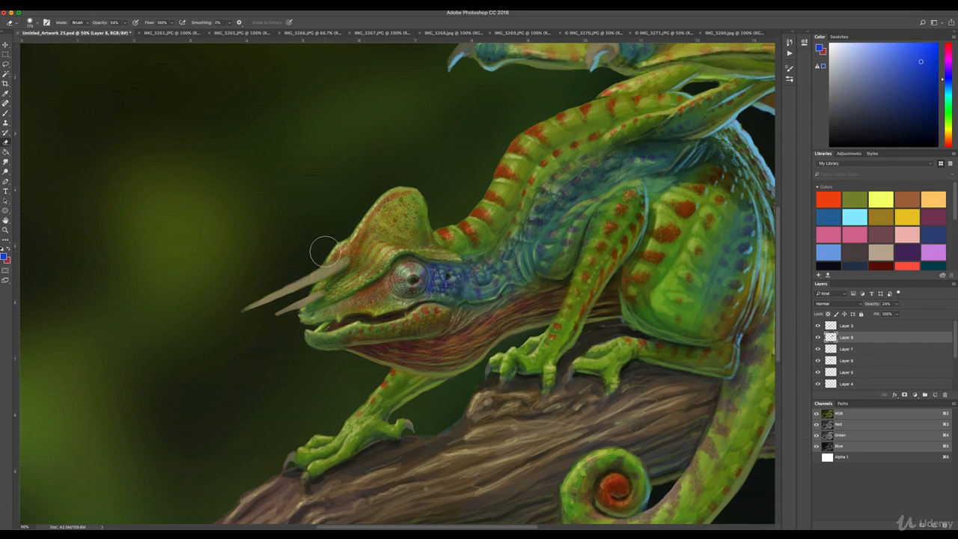
Lasso the large front horn in IMG_3268.jpg and move it into the painting beside the dragon's snout
{"action": "left_click", "coordinate": [171, 34]}
{"action": "left_click", "coordinate": [202, 34]}
{"action": "left_click", "coordinate": [260, 34]}
{"action": "left_click", "coordinate": [156, 33]}
{"action": "left_click", "coordinate": [419, 34]}
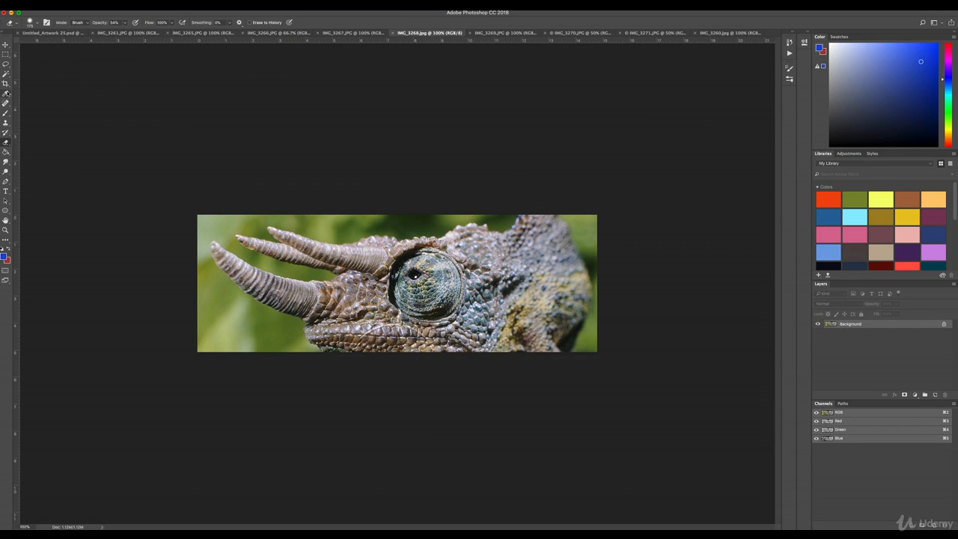
{"action": "left_click", "coordinate": [6, 65]}
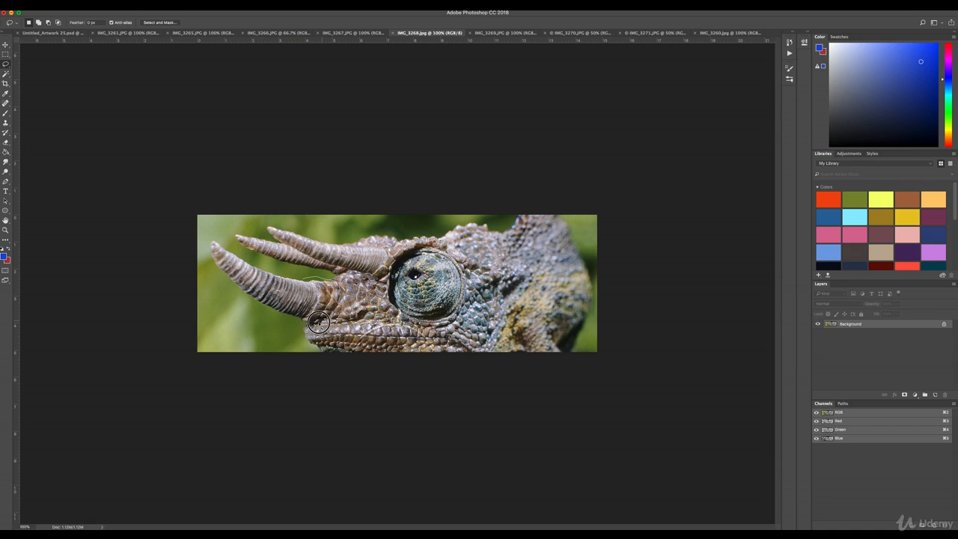
{"action": "left_click_drag", "start_coordinate": [233, 298], "coordinate": [219, 240]}
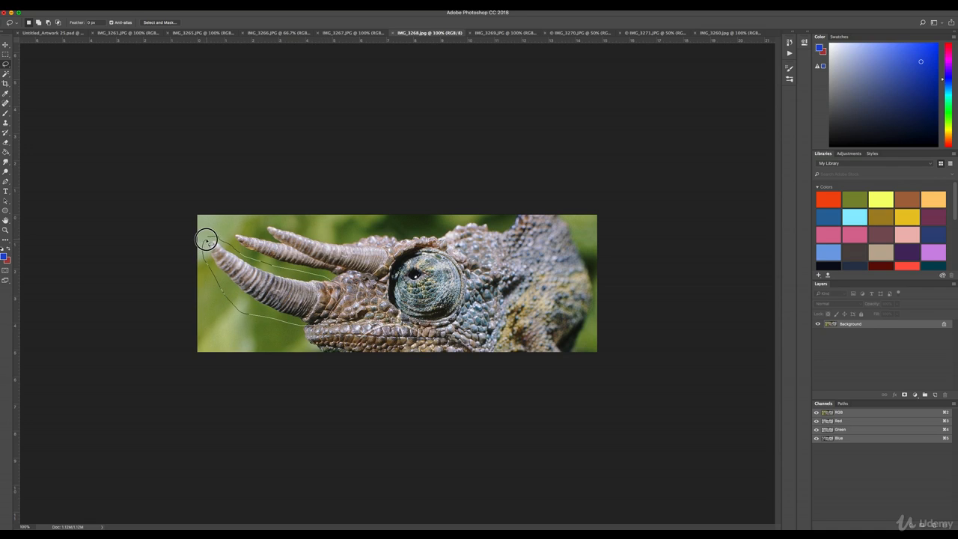
{"action": "left_click", "coordinate": [8, 46]}
{"action": "mouse_move", "coordinate": [281, 290]}
{"action": "left_mouse_down"}
{"action": "mouse_move", "coordinate": [194, 132]}
{"action": "mouse_move", "coordinate": [49, 12]}
{"action": "mouse_move", "coordinate": [57, 33]}
{"action": "left_mouse_up"}
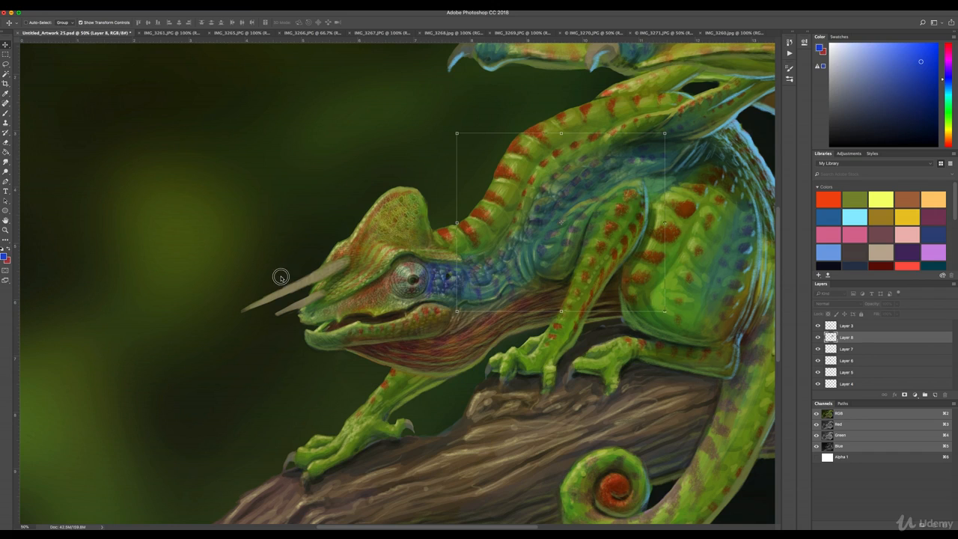
{"action": "left_click_drag", "start_coordinate": [271, 266], "coordinate": [270, 266]}
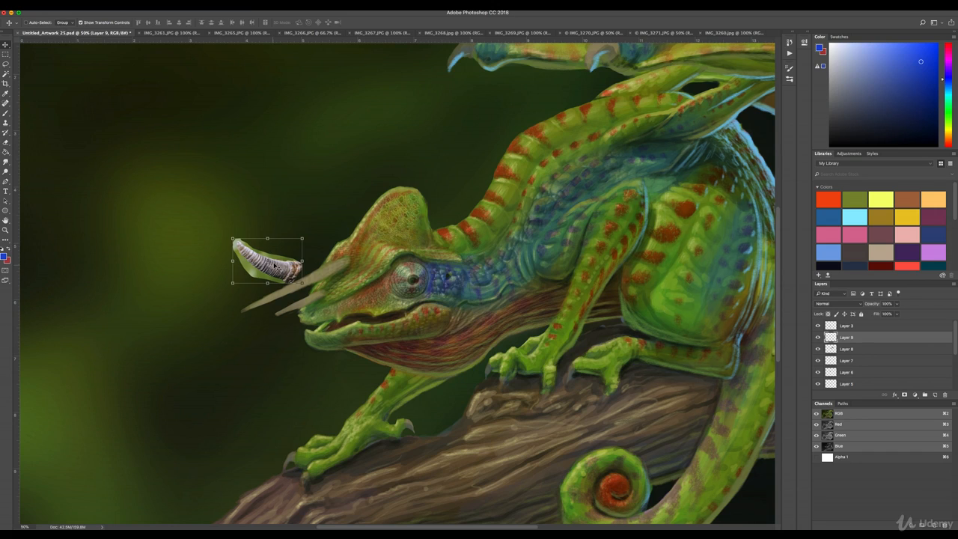
Enlarge, rotate and position the horn patch over the dragon's painted upper horn
{"action": "left_click_drag", "start_coordinate": [233, 239], "coordinate": [161, 193]}
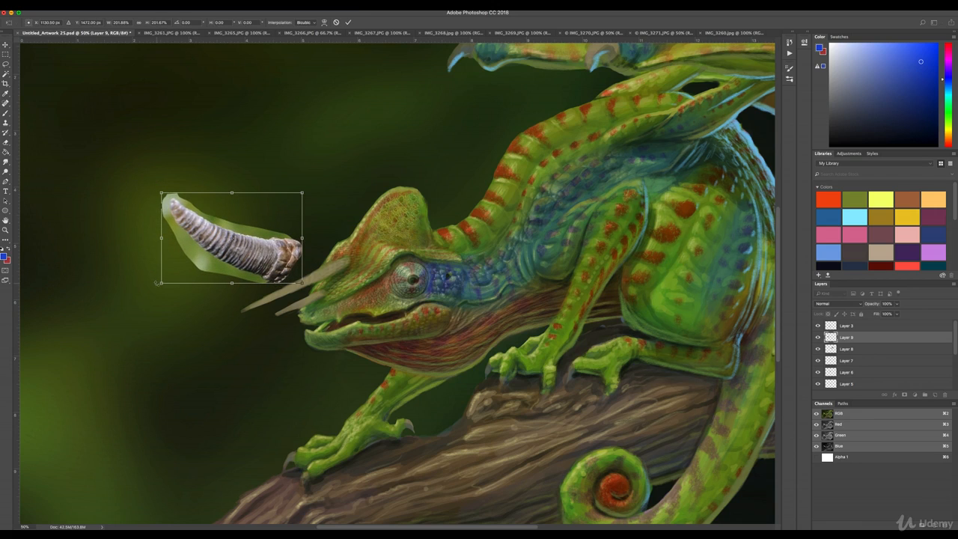
{"action": "left_click_drag", "start_coordinate": [154, 283], "coordinate": [212, 320]}
{"action": "left_click_drag", "start_coordinate": [274, 251], "coordinate": [318, 295]}
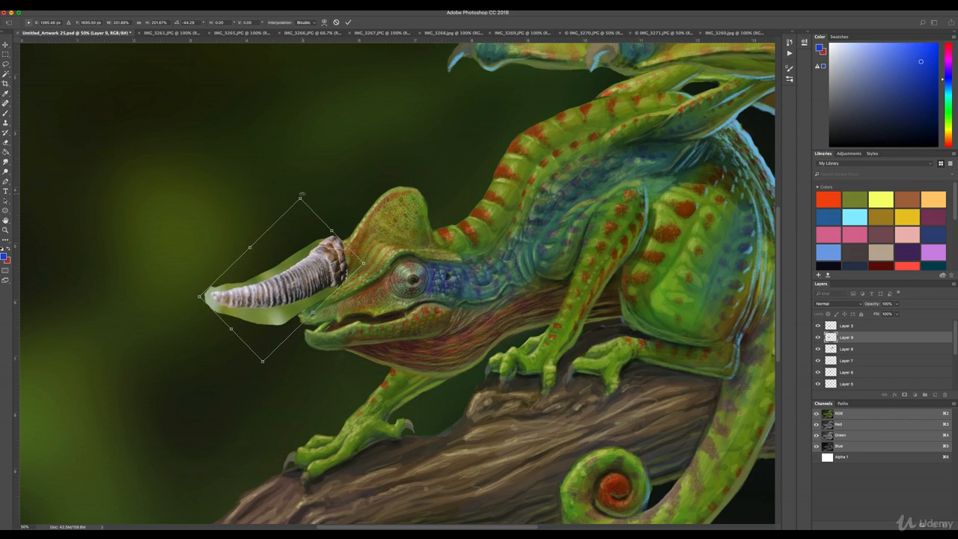
{"action": "left_click_drag", "start_coordinate": [300, 193], "coordinate": [309, 197]}
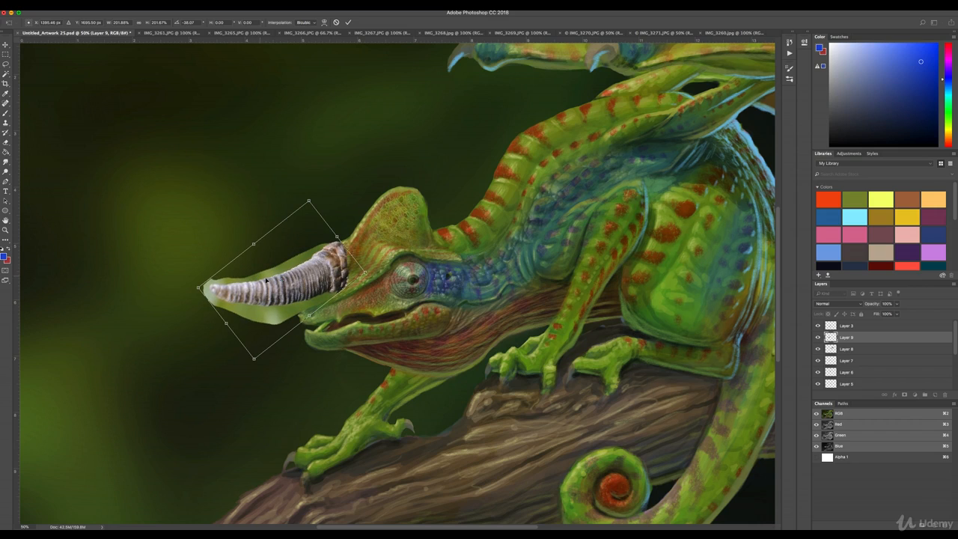
{"action": "mouse_move", "coordinate": [297, 310]}
{"action": "left_mouse_down"}
{"action": "mouse_move", "coordinate": [232, 265]}
{"action": "mouse_move", "coordinate": [289, 309]}
{"action": "left_mouse_up"}
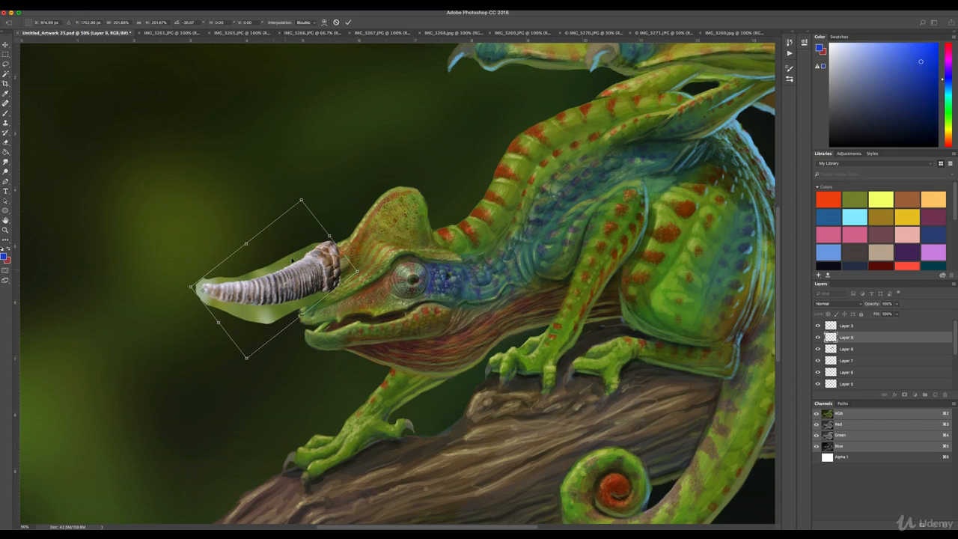
{"action": "left_click_drag", "start_coordinate": [302, 200], "coordinate": [295, 219]}
{"action": "mouse_move", "coordinate": [296, 283]}
{"action": "left_mouse_down"}
{"action": "mouse_move", "coordinate": [308, 276]}
{"action": "mouse_move", "coordinate": [298, 318]}
{"action": "mouse_move", "coordinate": [307, 274]}
{"action": "left_mouse_up"}
{"action": "key", "text": "Return"}
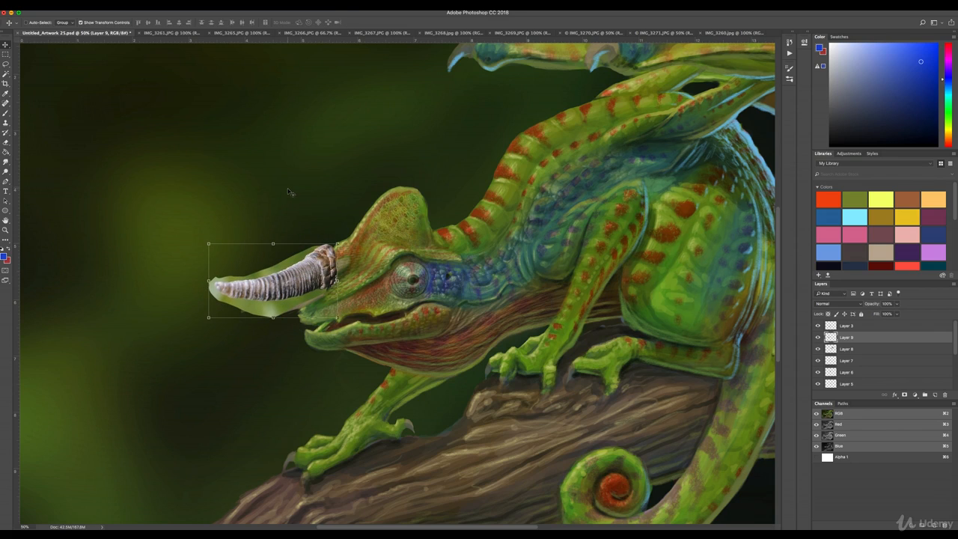
Rotate the horn patch slightly over the painted horn and lower its layer opacity to 47%
{"action": "left_click_drag", "start_coordinate": [206, 239], "coordinate": [223, 223]}
{"action": "scroll", "coordinate": [487, 284], "scroll_direction": "up", "scroll_amount": 1}
{"action": "left_click_drag", "start_coordinate": [896, 304], "coordinate": [876, 313]}
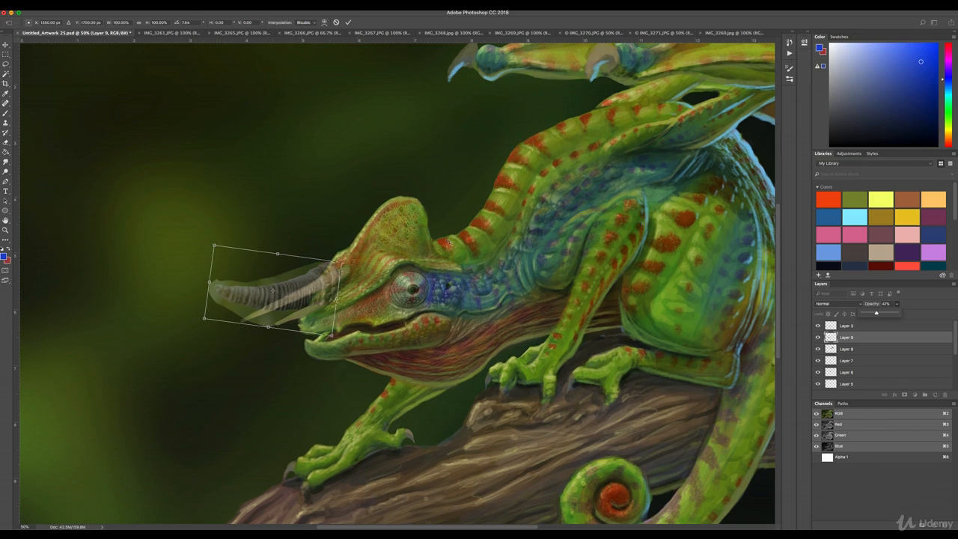
{"action": "left_click", "coordinate": [84, 10]}
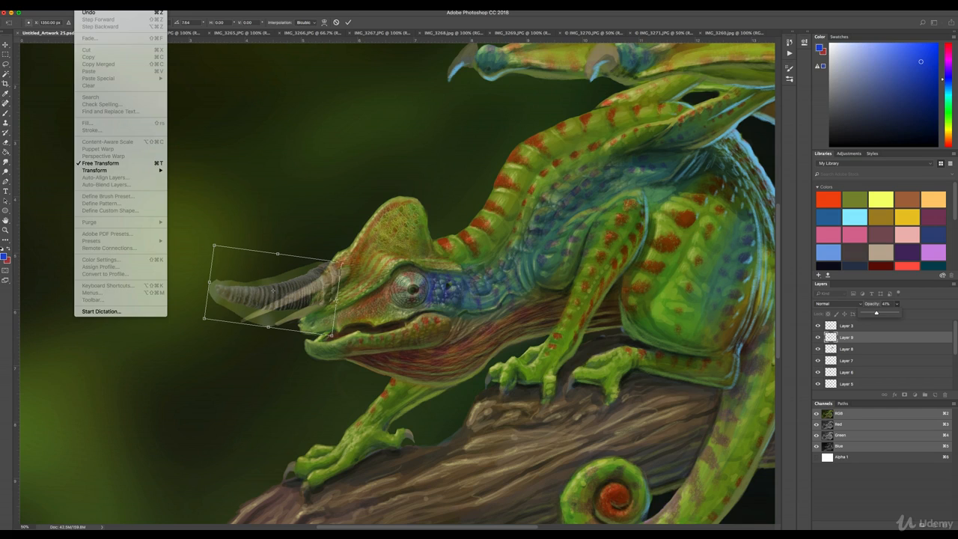
{"action": "left_click", "coordinate": [220, 163]}
{"action": "key", "text": "Return"}
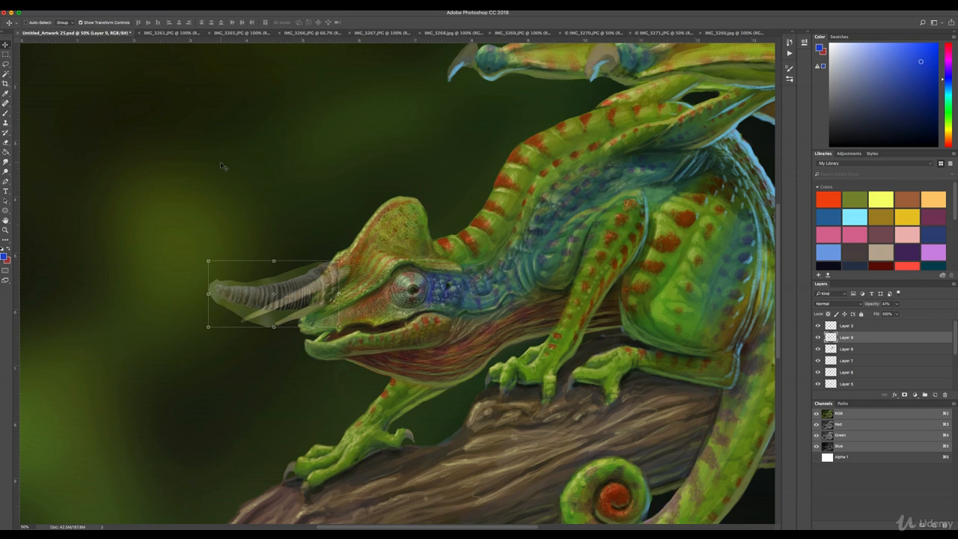
Warp the horn patch so it curves upward and lines up with the painted upper horn's base and tip
{"action": "left_click", "coordinate": [84, 10]}
{"action": "left_click", "coordinate": [84, 10]}
{"action": "left_click", "coordinate": [84, 10]}
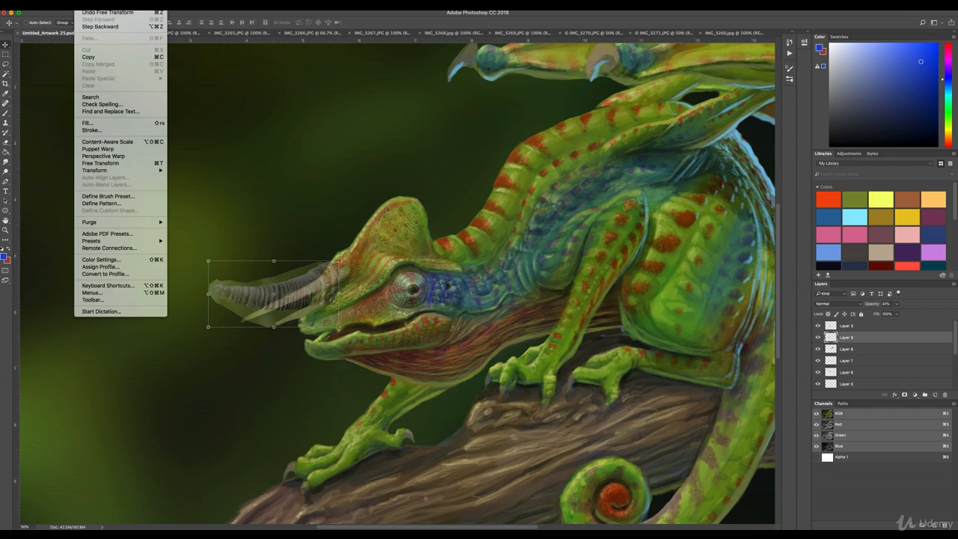
{"action": "mouse_move", "coordinate": [150, 170]}
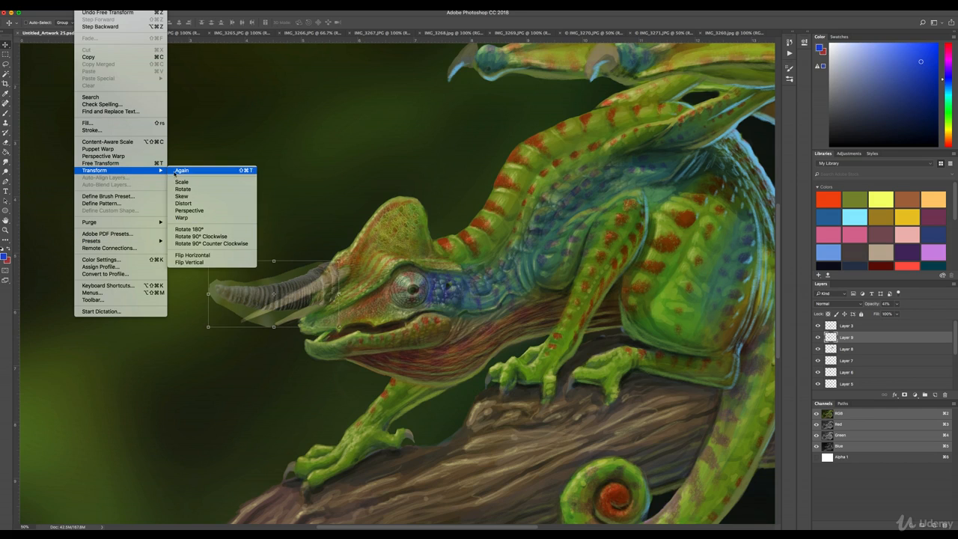
{"action": "left_click", "coordinate": [184, 217]}
{"action": "left_click_drag", "start_coordinate": [209, 262], "coordinate": [170, 286]}
{"action": "mouse_move", "coordinate": [208, 305]}
{"action": "left_mouse_down"}
{"action": "mouse_move", "coordinate": [194, 330]}
{"action": "mouse_move", "coordinate": [191, 311]}
{"action": "left_mouse_up"}
{"action": "left_click_drag", "start_coordinate": [334, 270], "coordinate": [345, 270]}
{"action": "left_click_drag", "start_coordinate": [339, 327], "coordinate": [346, 308]}
{"action": "left_click_drag", "start_coordinate": [189, 261], "coordinate": [200, 265]}
{"action": "left_click_drag", "start_coordinate": [194, 330], "coordinate": [213, 331]}
{"action": "left_click_drag", "start_coordinate": [295, 327], "coordinate": [296, 321]}
{"action": "left_click_drag", "start_coordinate": [356, 274], "coordinate": [312, 272]}
{"action": "left_click_drag", "start_coordinate": [252, 261], "coordinate": [257, 280]}
{"action": "left_click_drag", "start_coordinate": [201, 265], "coordinate": [208, 281]}
{"action": "key", "text": "Return"}
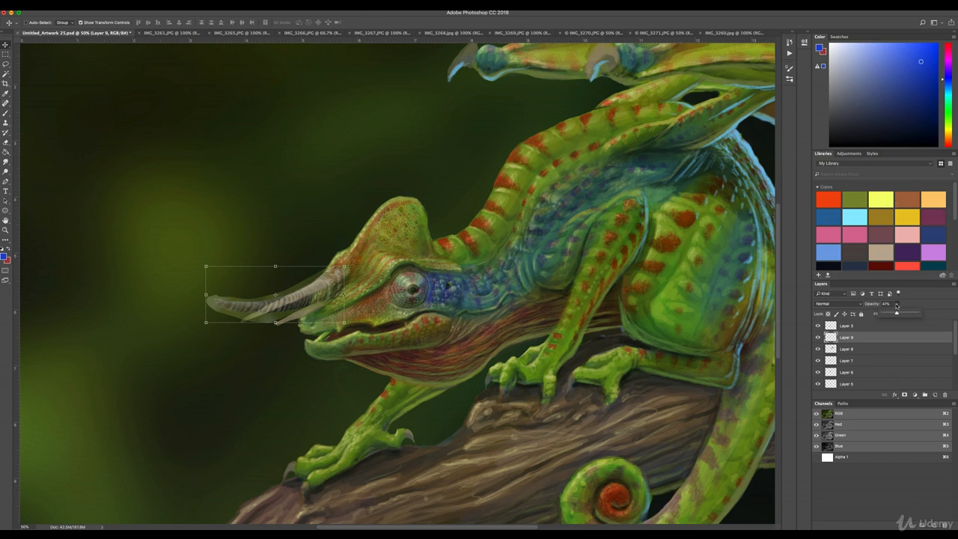
Restore the horn layer's opacity to 100% and erase the leftover photo background along its upper edge and tip
{"action": "key", "text": "0"}
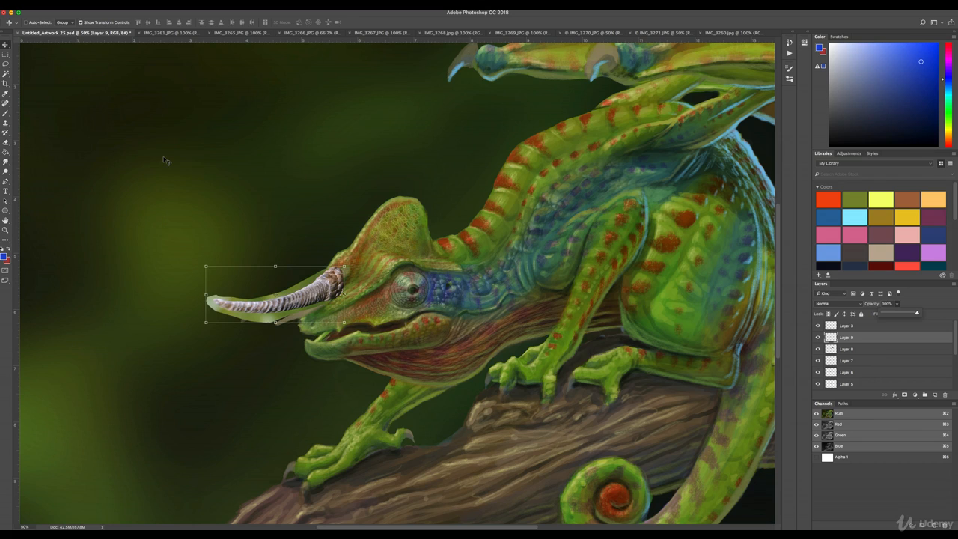
{"action": "left_click", "coordinate": [6, 144]}
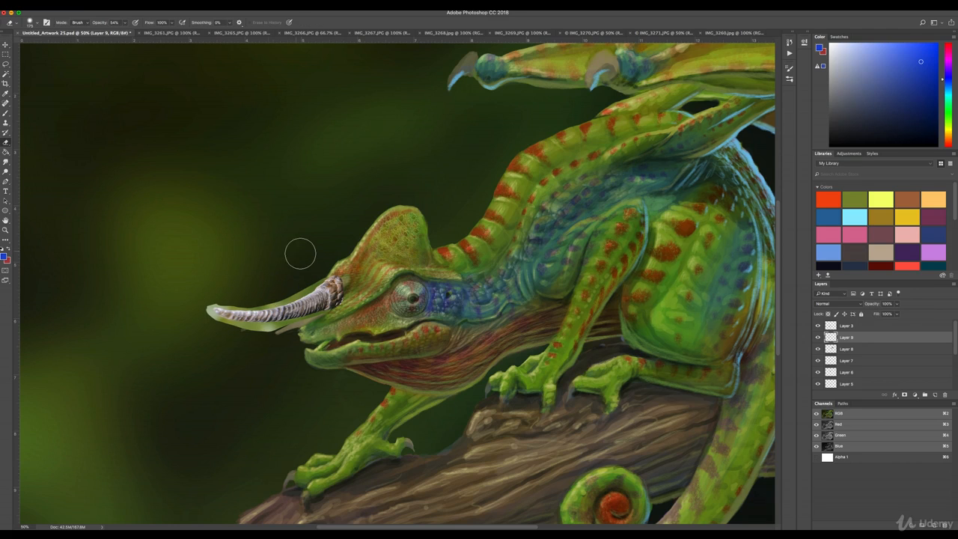
{"action": "mouse_move", "coordinate": [297, 285]}
{"action": "left_mouse_down"}
{"action": "mouse_move", "coordinate": [313, 269]}
{"action": "mouse_move", "coordinate": [273, 294]}
{"action": "mouse_move", "coordinate": [209, 286]}
{"action": "mouse_move", "coordinate": [226, 291]}
{"action": "mouse_move", "coordinate": [197, 325]}
{"action": "mouse_move", "coordinate": [197, 309]}
{"action": "mouse_move", "coordinate": [212, 328]}
{"action": "mouse_move", "coordinate": [243, 338]}
{"action": "mouse_move", "coordinate": [214, 334]}
{"action": "mouse_move", "coordinate": [197, 315]}
{"action": "left_mouse_up"}
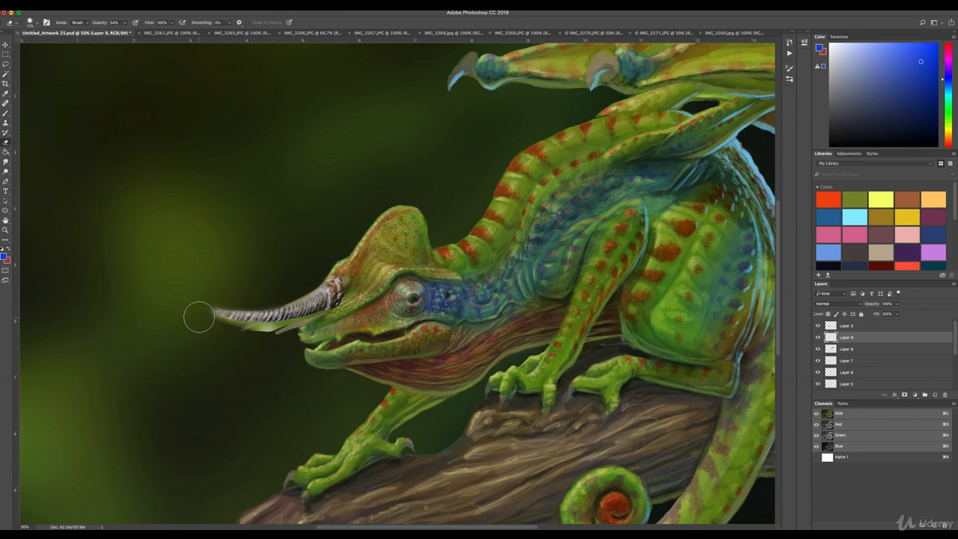
Clean up the remaining photo background around the horn and soften its base with a smaller eraser
{"action": "key", "text": "bracketleft"}
{"action": "key", "text": "bracketleft"}
{"action": "key", "text": "bracketleft"}
{"action": "key", "text": "bracketleft"}
{"action": "key", "text": "bracketleft"}
{"action": "key", "text": "bracketright"}
{"action": "key", "text": "bracketright"}
{"action": "key", "text": "bracketright"}
{"action": "key", "text": "bracketright"}
{"action": "key", "text": "bracketright"}
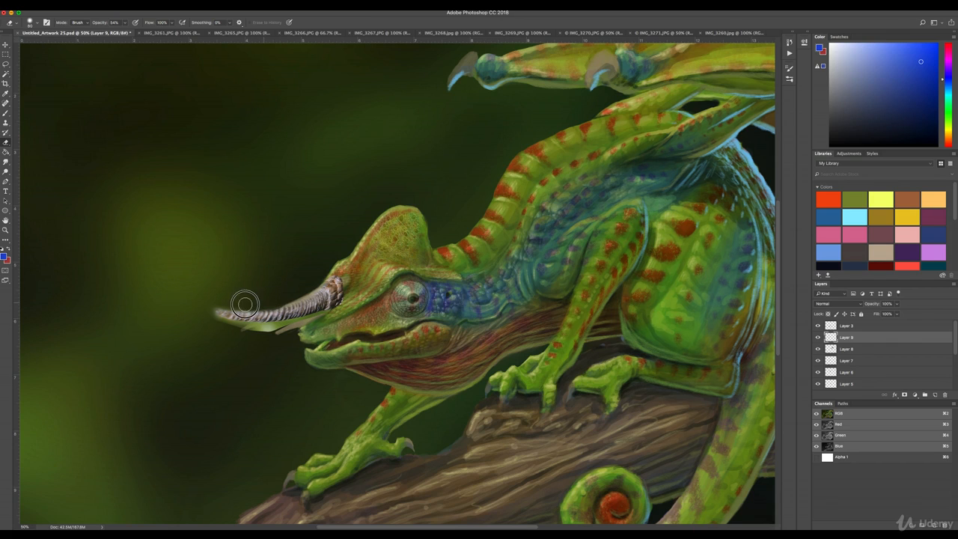
{"action": "left_click_drag", "start_coordinate": [218, 304], "coordinate": [273, 299]}
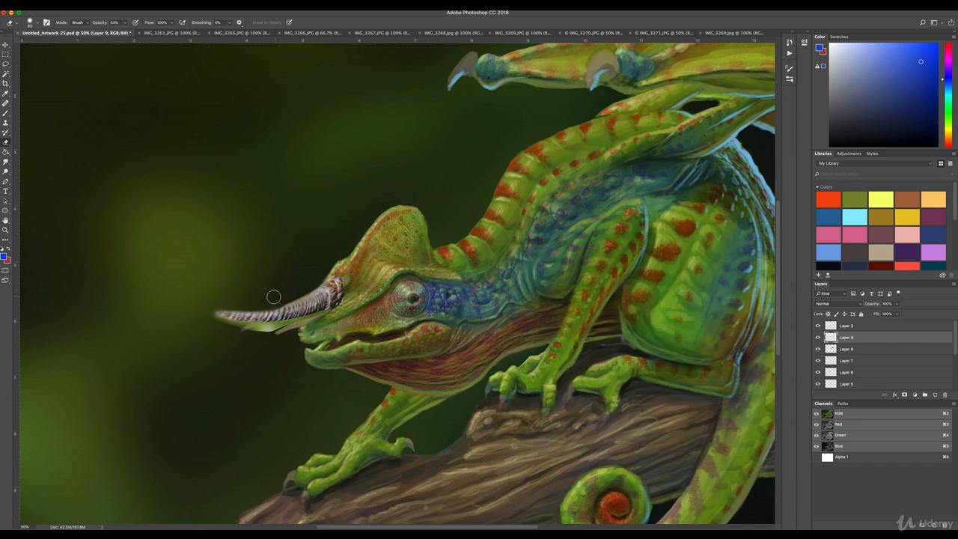
{"action": "mouse_move", "coordinate": [199, 312]}
{"action": "left_mouse_down"}
{"action": "mouse_move", "coordinate": [280, 329]}
{"action": "mouse_move", "coordinate": [252, 331]}
{"action": "mouse_move", "coordinate": [327, 316]}
{"action": "mouse_move", "coordinate": [311, 320]}
{"action": "mouse_move", "coordinate": [337, 294]}
{"action": "left_mouse_up"}
{"action": "key", "text": "super+z"}
Erase the old painted upper horn showing beneath the photo horn on the painting's Inserted Image layer
{"action": "scroll", "coordinate": [840, 378], "scroll_direction": "down", "scroll_amount": 3}
{"action": "left_click", "coordinate": [827, 369]}
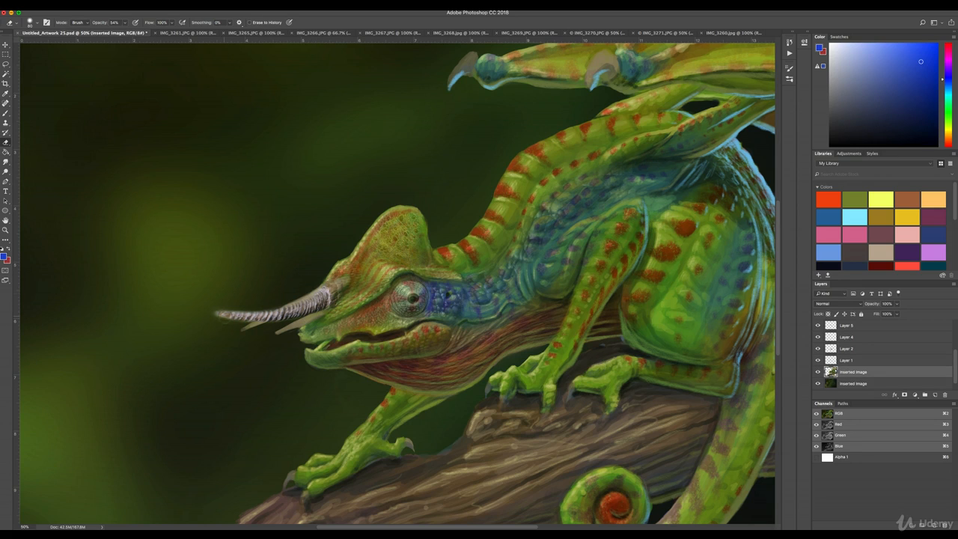
{"action": "mouse_move", "coordinate": [278, 305]}
{"action": "left_mouse_down"}
{"action": "mouse_move", "coordinate": [309, 293]}
{"action": "mouse_move", "coordinate": [283, 297]}
{"action": "mouse_move", "coordinate": [310, 278]}
{"action": "left_mouse_up"}
{"action": "mouse_move", "coordinate": [233, 325]}
{"action": "left_mouse_down"}
{"action": "mouse_move", "coordinate": [268, 323]}
{"action": "mouse_move", "coordinate": [277, 313]}
{"action": "mouse_move", "coordinate": [252, 323]}
{"action": "mouse_move", "coordinate": [280, 306]}
{"action": "left_mouse_up"}
Toggle the visibility of Layer 3 and Layer 9 to identify the horn layer, and set Layer 9's opacity to 89%
{"action": "scroll", "coordinate": [868, 339], "scroll_direction": "up", "scroll_amount": 3}
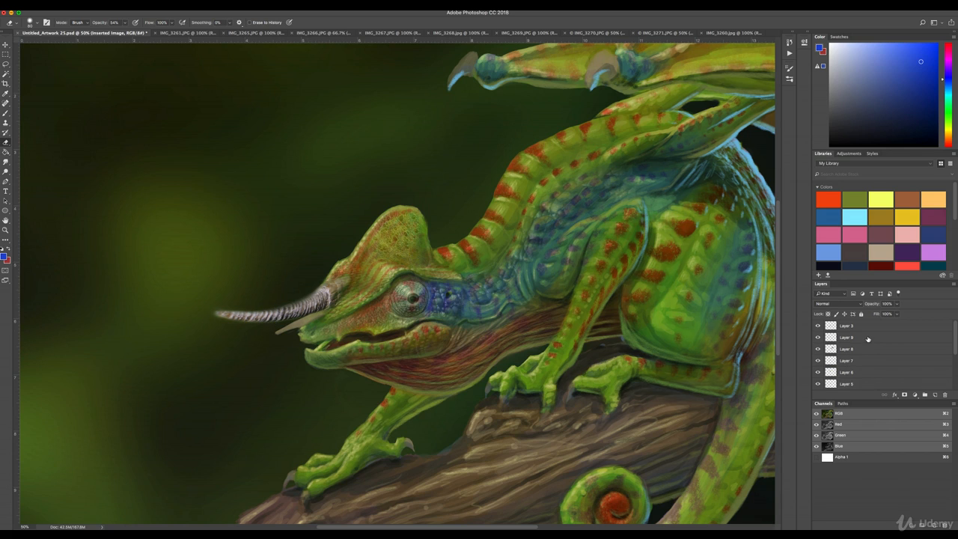
{"action": "left_click", "coordinate": [847, 326]}
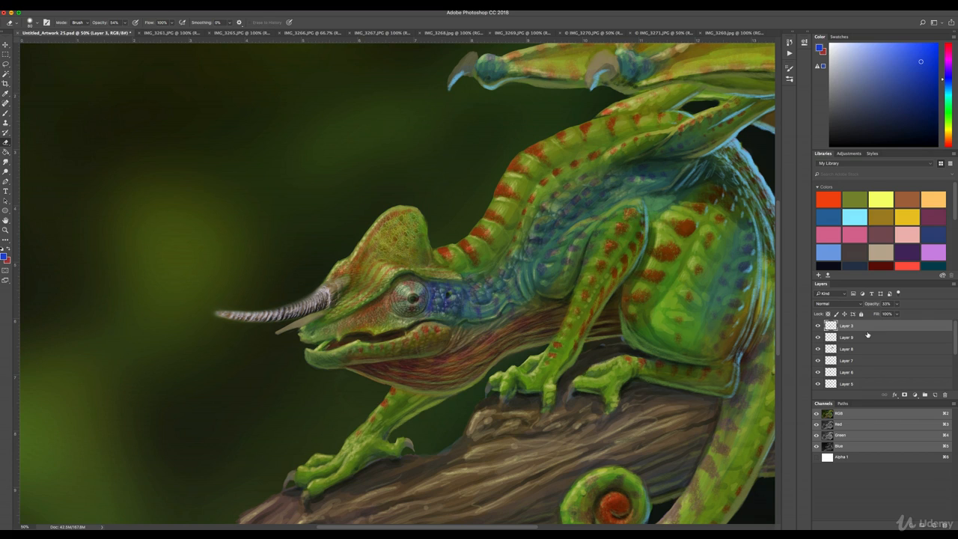
{"action": "left_click", "coordinate": [817, 326]}
{"action": "left_click", "coordinate": [817, 326]}
{"action": "left_click", "coordinate": [817, 337]}
{"action": "left_click", "coordinate": [817, 337]}
{"action": "left_click", "coordinate": [851, 339]}
{"action": "left_click", "coordinate": [897, 304]}
{"action": "left_click_drag", "start_coordinate": [898, 314], "coordinate": [892, 313]}
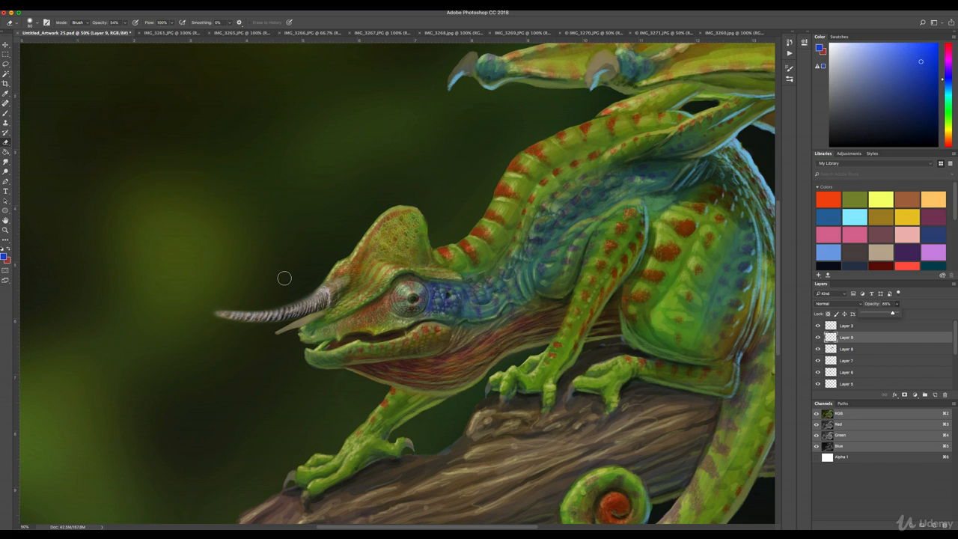
Lasso one of the rear horns in IMG_3268.jpg and move it over the dragon's lower horn in the painting
{"action": "left_click", "coordinate": [434, 34]}
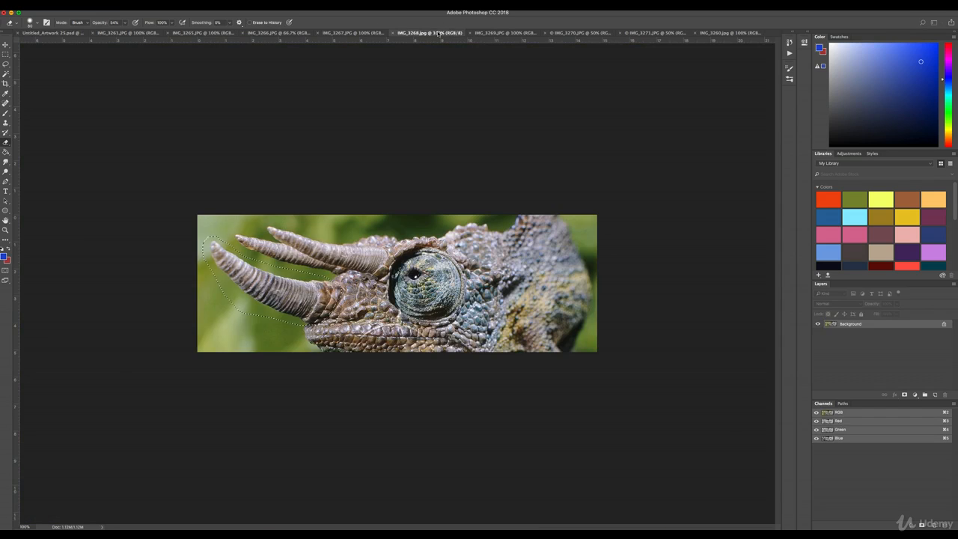
{"action": "left_click", "coordinate": [5, 64]}
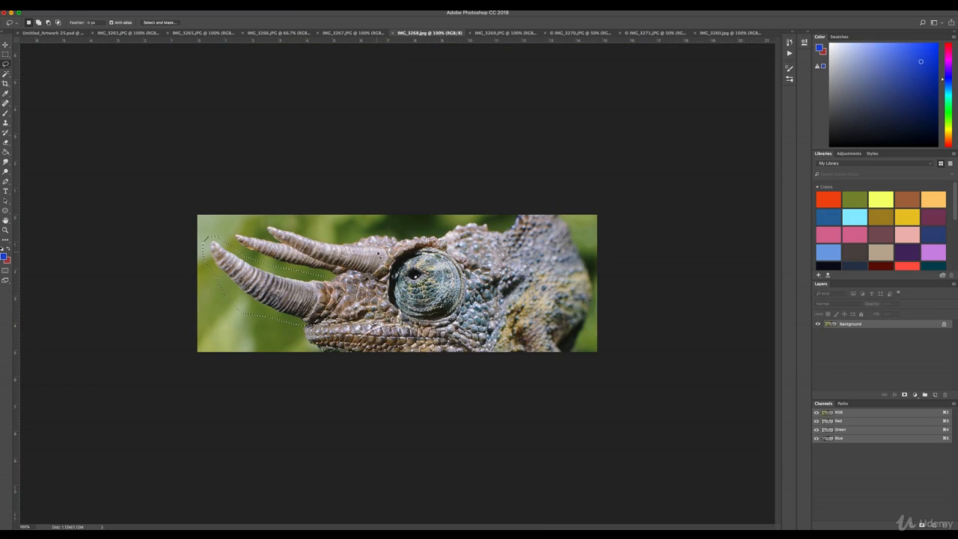
{"action": "left_click", "coordinate": [386, 250]}
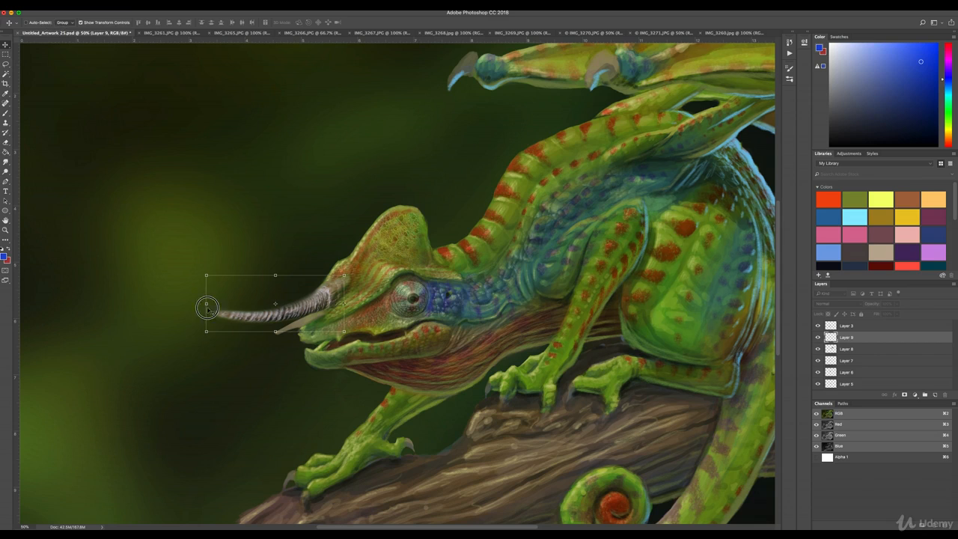
{"action": "mouse_move", "coordinate": [205, 306]}
{"action": "left_mouse_down"}
{"action": "mouse_move", "coordinate": [247, 344]}
{"action": "mouse_move", "coordinate": [337, 319]}
{"action": "left_mouse_up"}
Transform the second horn patch to fit the shape and angle of the dragon's painted lower horn
{"action": "left_click", "coordinate": [97, 11]}
{"action": "key", "text": "Return"}
{"action": "left_click", "coordinate": [81, 12]}
{"action": "mouse_move", "coordinate": [94, 171]}
{"action": "left_click", "coordinate": [195, 228]}
Slightly lower the second horn layer's opacity and erase the excess around its edges and tip
{"action": "scroll", "coordinate": [487, 285], "scroll_direction": "down", "scroll_amount": 2}
{"action": "left_click", "coordinate": [898, 305]}
{"action": "left_click_drag", "start_coordinate": [897, 312], "coordinate": [892, 312]}
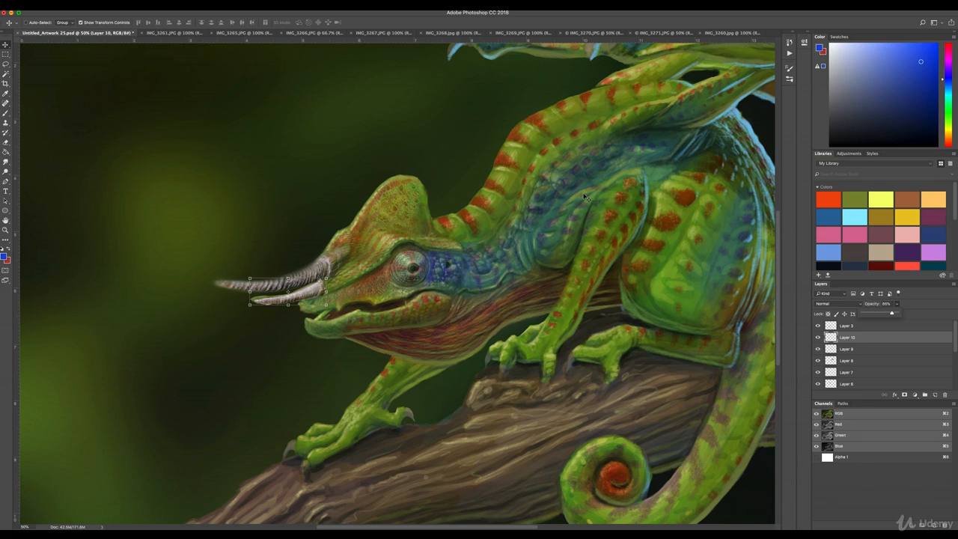
{"action": "left_click", "coordinate": [6, 143]}
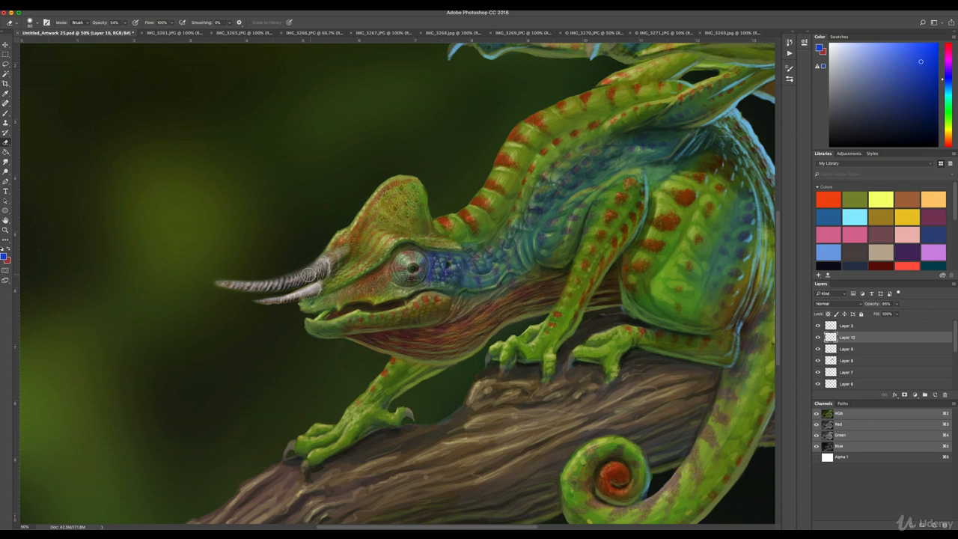
Touch up the edge of the lower horn on Layer 10 with the eraser and toggle Layer 3 off and on to compare
{"action": "left_click", "coordinate": [247, 301]}
{"action": "left_click", "coordinate": [818, 326]}
{"action": "left_click", "coordinate": [819, 326]}
Identify the snout texture layer by toggling Layer 7 and erase its excess around the base of the upper horn with a smaller eraser
{"action": "left_click", "coordinate": [832, 351]}
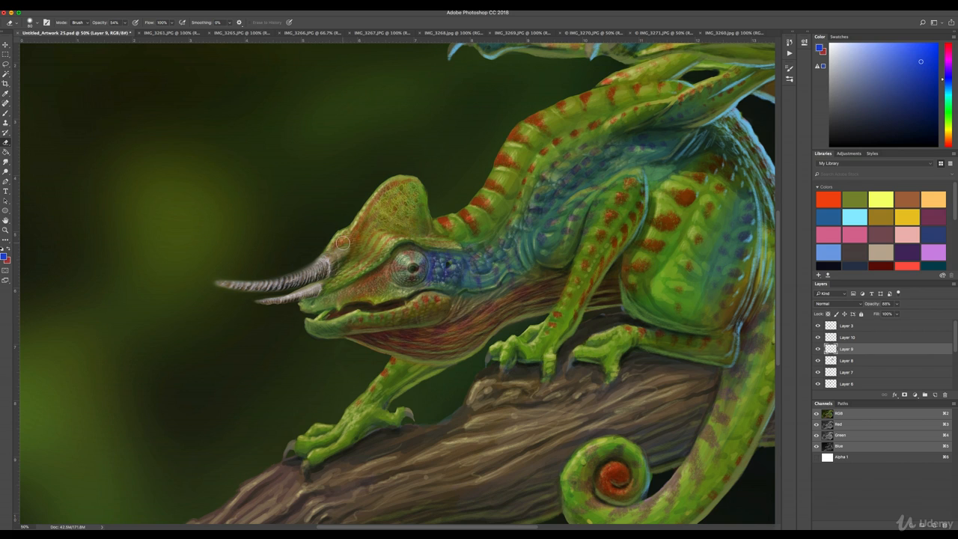
{"action": "key", "text": "bracketleft"}
{"action": "key", "text": "bracketleft"}
{"action": "key", "text": "bracketleft"}
{"action": "left_click", "coordinate": [817, 372]}
{"action": "left_click", "coordinate": [817, 372]}
{"action": "left_click", "coordinate": [847, 374]}
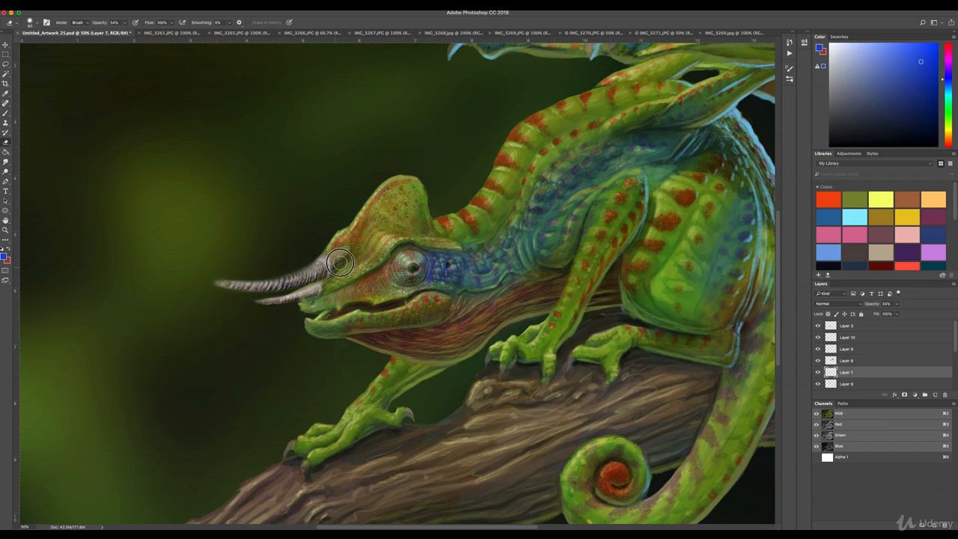
{"action": "mouse_move", "coordinate": [340, 241]}
{"action": "left_mouse_down"}
{"action": "mouse_move", "coordinate": [352, 241]}
{"action": "mouse_move", "coordinate": [347, 268]}
{"action": "left_mouse_up"}
Lasso a curved strip of neck scales in IMG_3266.JPG and place it over the dragon's shoulder in the painting, rotated to fit
{"action": "left_click", "coordinate": [363, 33]}
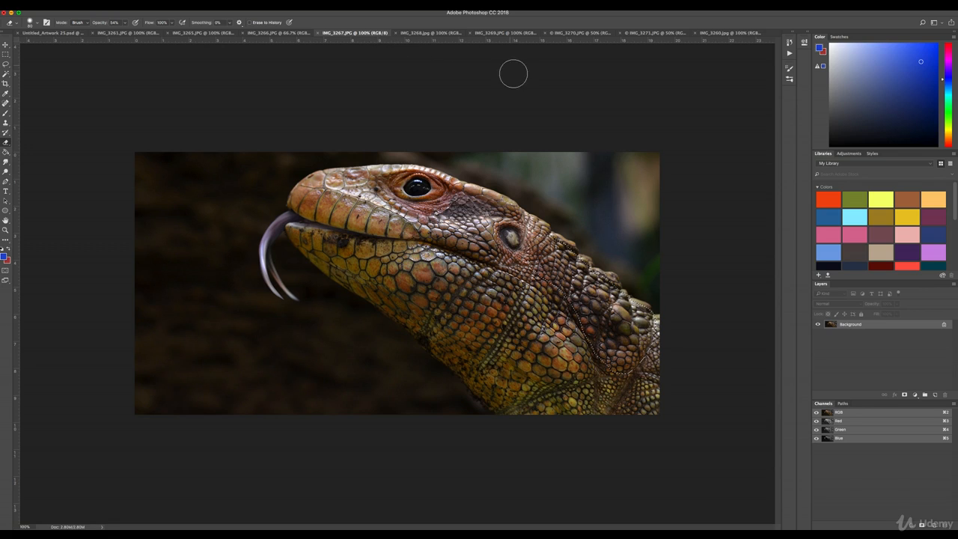
{"action": "left_click", "coordinate": [522, 33]}
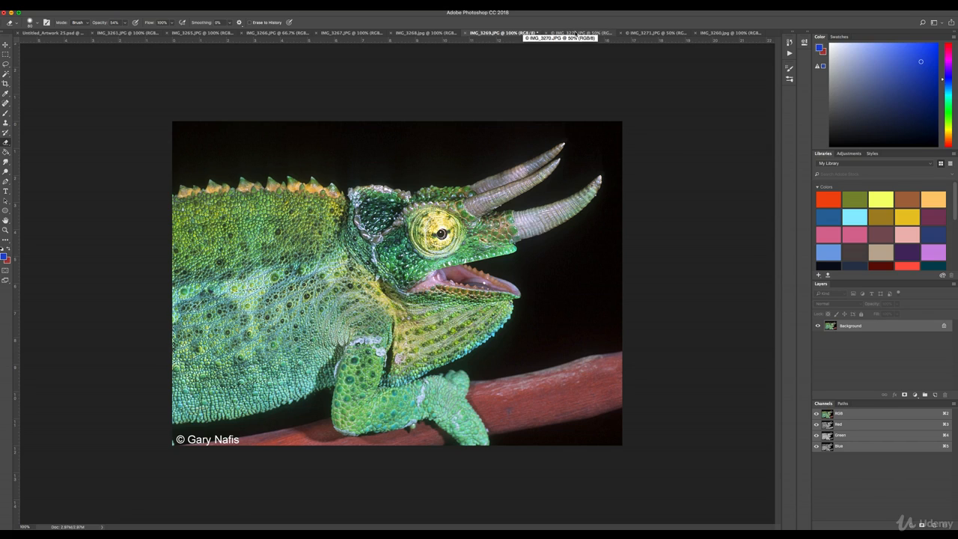
{"action": "left_click", "coordinate": [395, 32]}
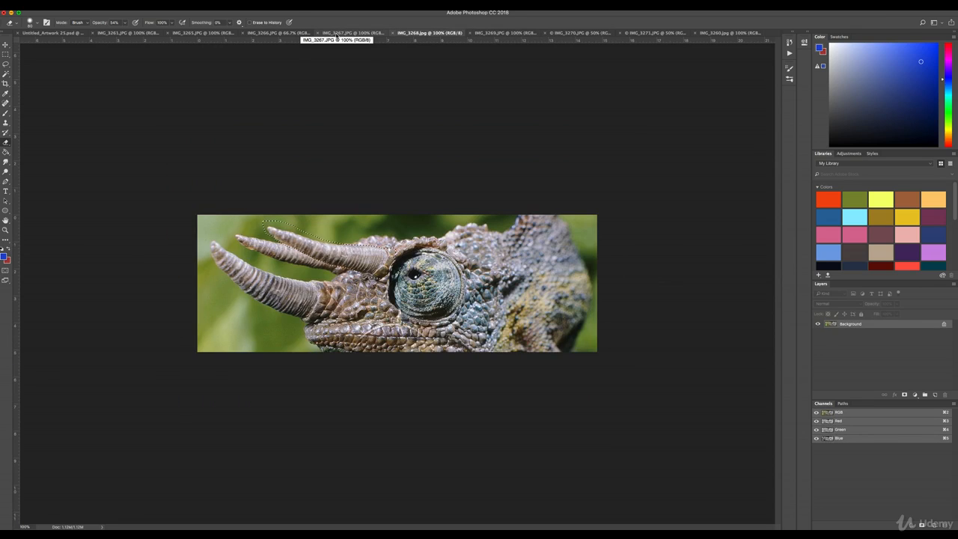
{"action": "left_click", "coordinate": [284, 33]}
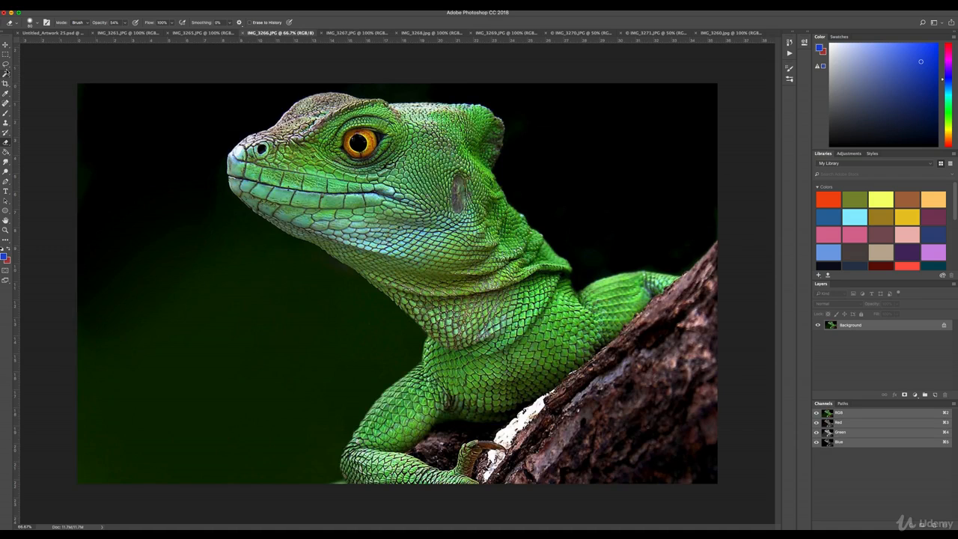
{"action": "left_click", "coordinate": [6, 65]}
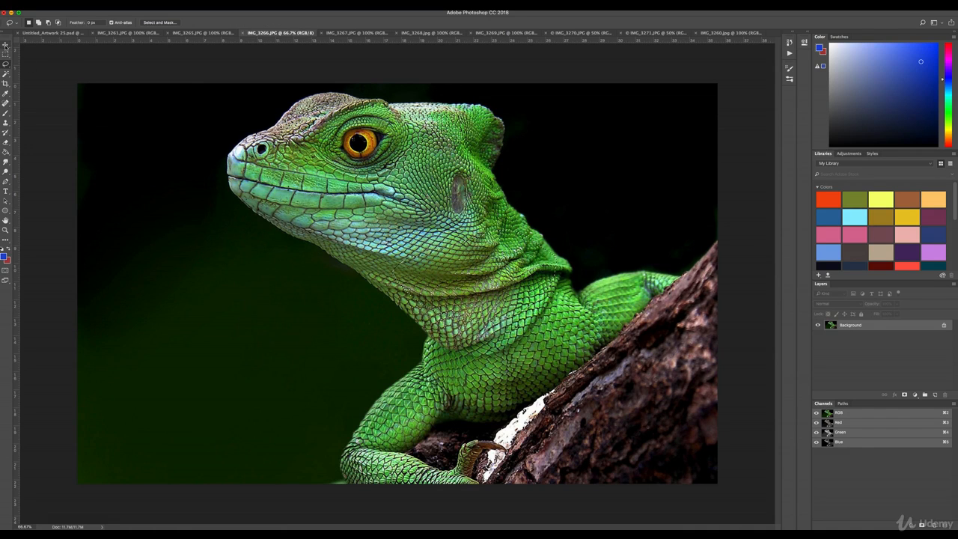
{"action": "key", "text": "v"}
{"action": "left_click_drag", "start_coordinate": [464, 291], "coordinate": [386, 230]}
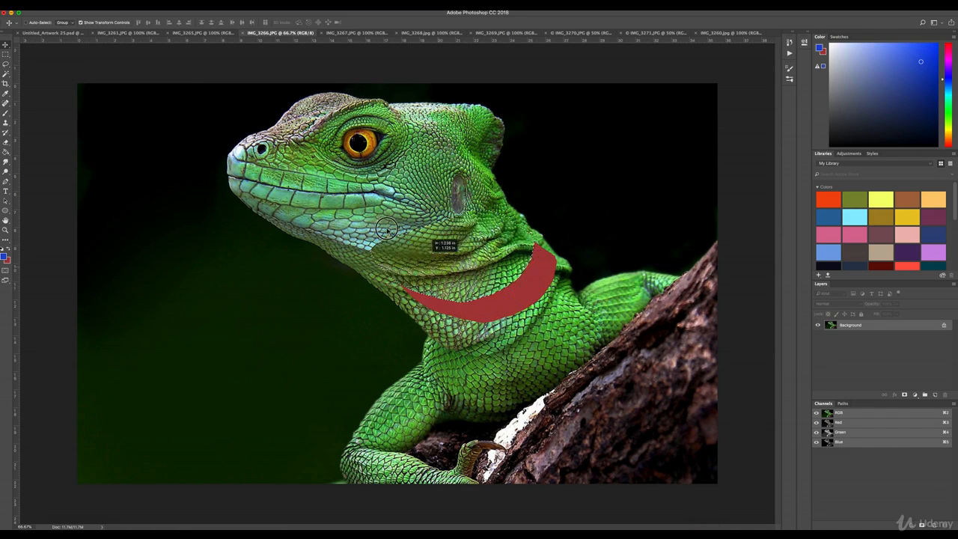
{"action": "left_click", "coordinate": [49, 32]}
{"action": "left_click_drag", "start_coordinate": [456, 236], "coordinate": [508, 265]}
{"action": "left_click_drag", "start_coordinate": [582, 219], "coordinate": [593, 255]}
Set the shoulder patch's opacity to 35% and apply an image adjustment to match it to the painted skin
{"action": "left_click", "coordinate": [897, 304]}
{"action": "left_click_drag", "start_coordinate": [895, 312], "coordinate": [868, 312]}
{"action": "left_click", "coordinate": [96, 12]}
{"action": "left_click", "coordinate": [195, 49]}
{"action": "left_click", "coordinate": [504, 279]}
Transform and warp the curved scale patch so it follows the rounded form of the dragon's shoulder
{"action": "key", "text": "super+t"}
{"action": "left_click", "coordinate": [324, 22]}
{"action": "left_click_drag", "start_coordinate": [541, 260], "coordinate": [520, 266]}
{"action": "left_click", "coordinate": [324, 22]}
{"action": "key", "text": "Return"}
{"action": "left_click", "coordinate": [78, 12]}
{"action": "left_click", "coordinate": [194, 224]}
{"action": "left_click_drag", "start_coordinate": [596, 294], "coordinate": [597, 280]}
{"action": "left_click_drag", "start_coordinate": [567, 218], "coordinate": [556, 230]}
{"action": "key", "text": "Return"}
Erase the excess of the curved scale patch around its edges so it blends into the shoulder skin
{"action": "key", "text": "e"}
{"action": "mouse_move", "coordinate": [588, 195]}
{"action": "left_mouse_down"}
{"action": "mouse_move", "coordinate": [502, 270]}
{"action": "mouse_move", "coordinate": [489, 257]}
{"action": "left_mouse_up"}
{"action": "left_click_drag", "start_coordinate": [488, 258], "coordinate": [507, 215]}
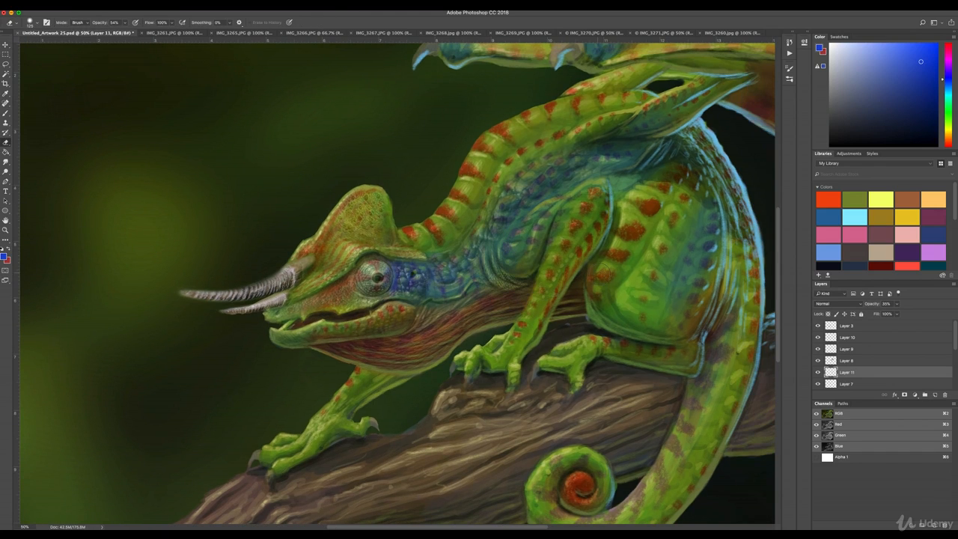
Select the dark bumpy scales on the back of the neck in IMG_3267.JPG and move them onto the dragon's shoulder in the painting
{"action": "key", "text": "ctrl+Tab"}
{"action": "key", "text": "ctrl+Tab"}
{"action": "key", "text": "ctrl+Tab"}
{"action": "key", "text": "ctrl+Tab"}
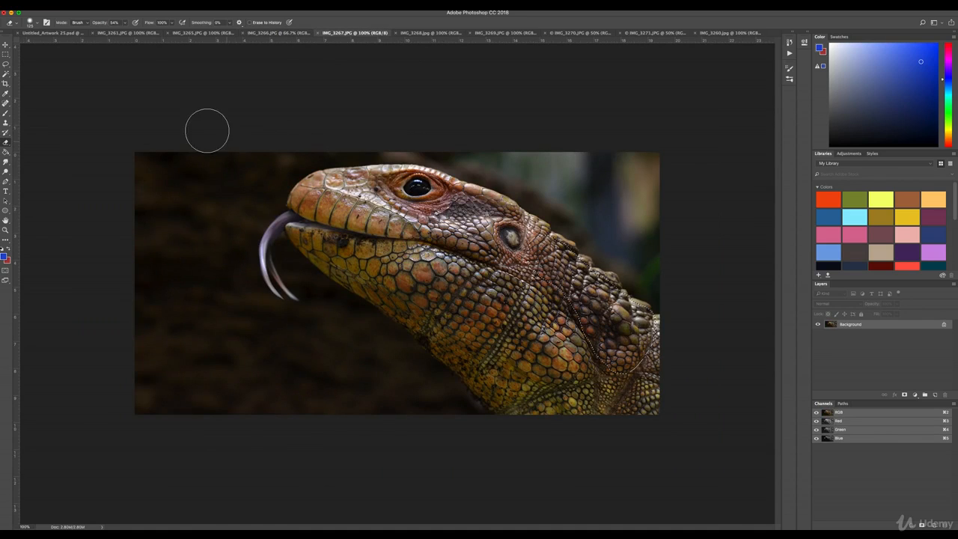
{"action": "left_click", "coordinate": [5, 44]}
{"action": "left_click_drag", "start_coordinate": [603, 305], "coordinate": [102, 1]}
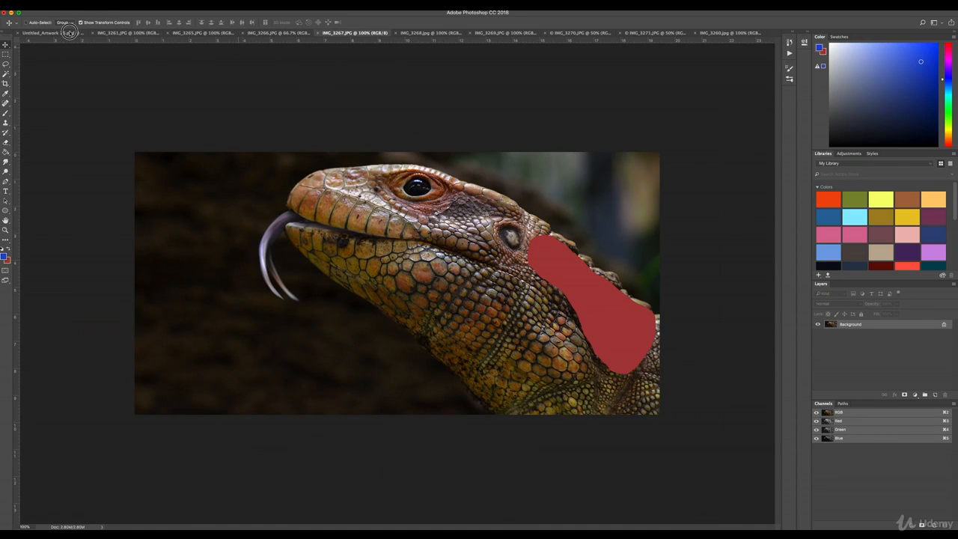
{"action": "left_click_drag", "start_coordinate": [68, 33], "coordinate": [68, 33]}
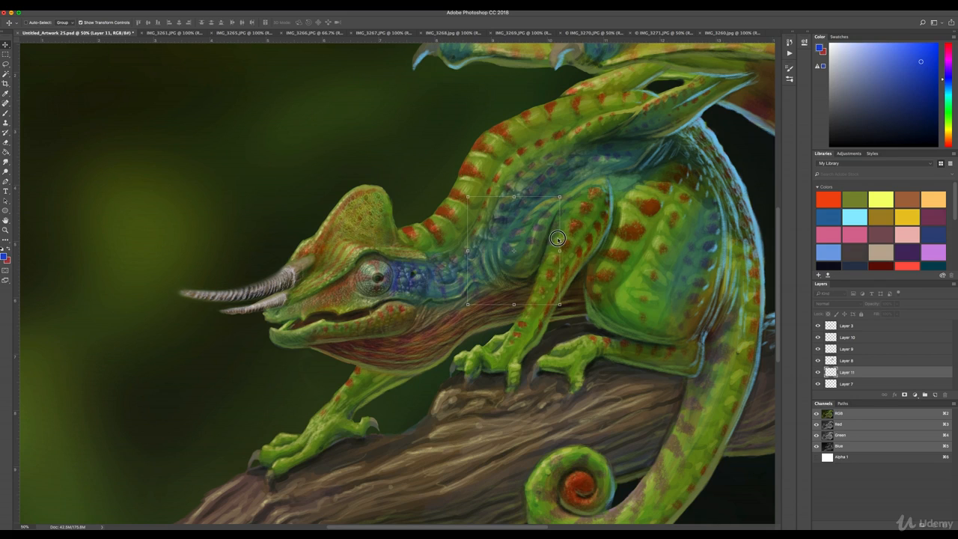
{"action": "left_click_drag", "start_coordinate": [530, 245], "coordinate": [531, 245]}
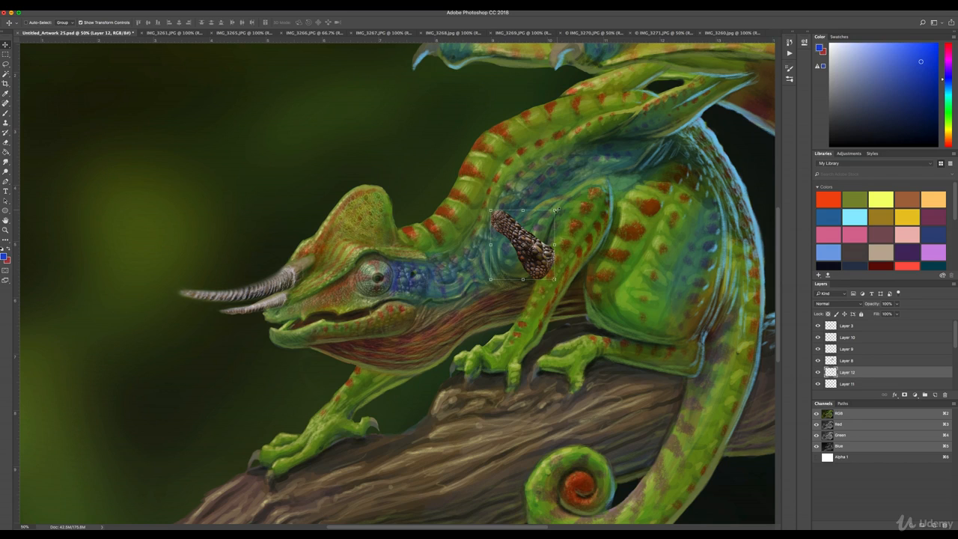
Rotate the dark scale patch about 95 degrees counterclockwise and position it over the shoulder beside the front leg
{"action": "left_click_drag", "start_coordinate": [561, 208], "coordinate": [490, 206]}
{"action": "left_click_drag", "start_coordinate": [524, 242], "coordinate": [547, 223]}
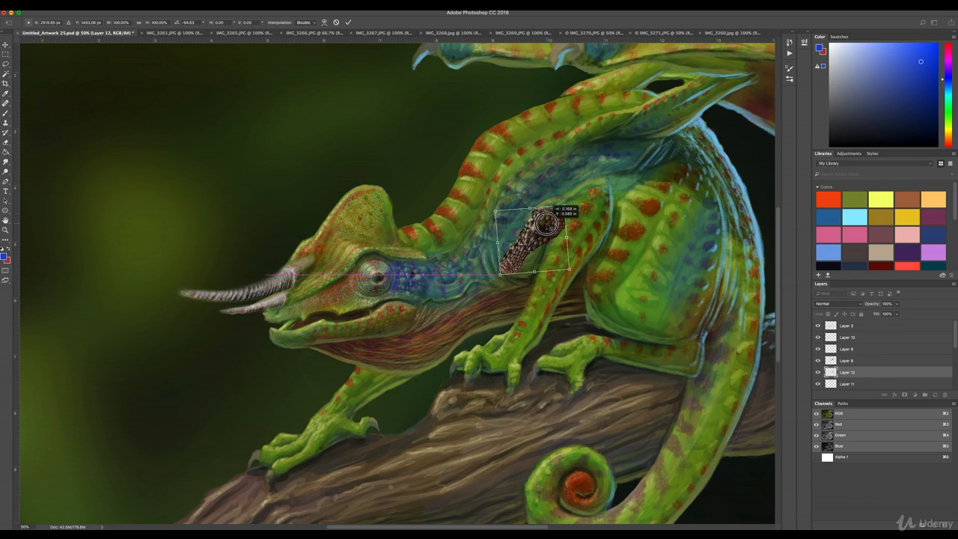
{"action": "key", "text": "Return"}
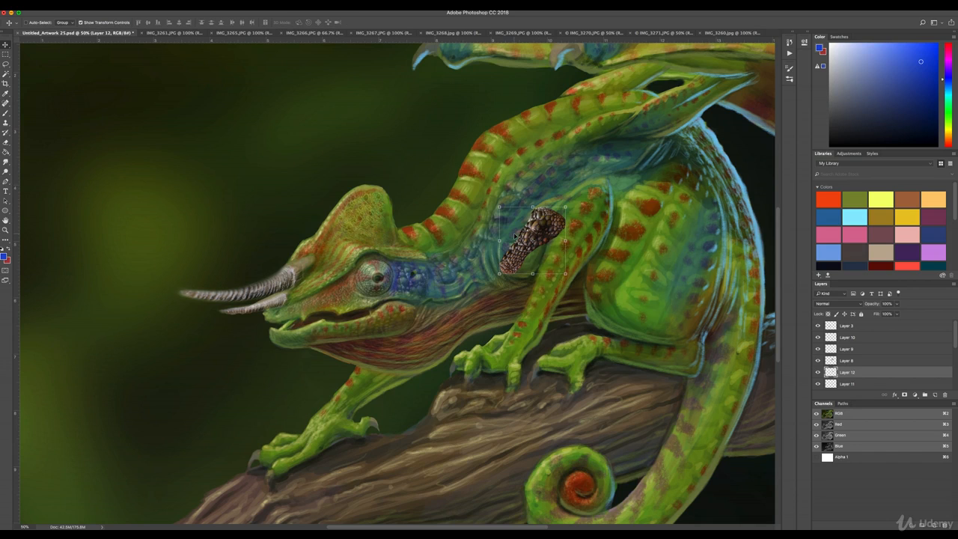
Lower the dark scale patch's opacity and apply two image adjustments to match its tones to the blue-green shoulder
{"action": "left_click", "coordinate": [897, 303]}
{"action": "left_click_drag", "start_coordinate": [896, 312], "coordinate": [872, 313]}
{"action": "left_click", "coordinate": [97, 5]}
{"action": "mouse_move", "coordinate": [120, 24]}
{"action": "left_click", "coordinate": [184, 46]}
{"action": "left_click_drag", "start_coordinate": [431, 359], "coordinate": [429, 359]}
{"action": "left_click", "coordinate": [496, 298]}
{"action": "left_click", "coordinate": [98, 5]}
{"action": "left_click", "coordinate": [186, 65]}
{"action": "left_click_drag", "start_coordinate": [601, 278], "coordinate": [617, 279]}
{"action": "left_click", "coordinate": [684, 243]}
Enlarge the dark scale patch and warp it to follow the curve of the shoulder behind the front leg
{"action": "left_click_drag", "start_coordinate": [565, 207], "coordinate": [598, 181]}
{"action": "left_click", "coordinate": [97, 5]}
{"action": "key", "text": "Return"}
{"action": "left_click", "coordinate": [80, 6]}
{"action": "mouse_move", "coordinate": [95, 170]}
{"action": "left_click", "coordinate": [182, 218]}
{"action": "left_click_drag", "start_coordinate": [530, 254], "coordinate": [535, 267]}
{"action": "left_click_drag", "start_coordinate": [508, 235], "coordinate": [500, 229]}
{"action": "left_click_drag", "start_coordinate": [537, 275], "coordinate": [540, 278]}
{"action": "left_click_drag", "start_coordinate": [597, 181], "coordinate": [620, 172]}
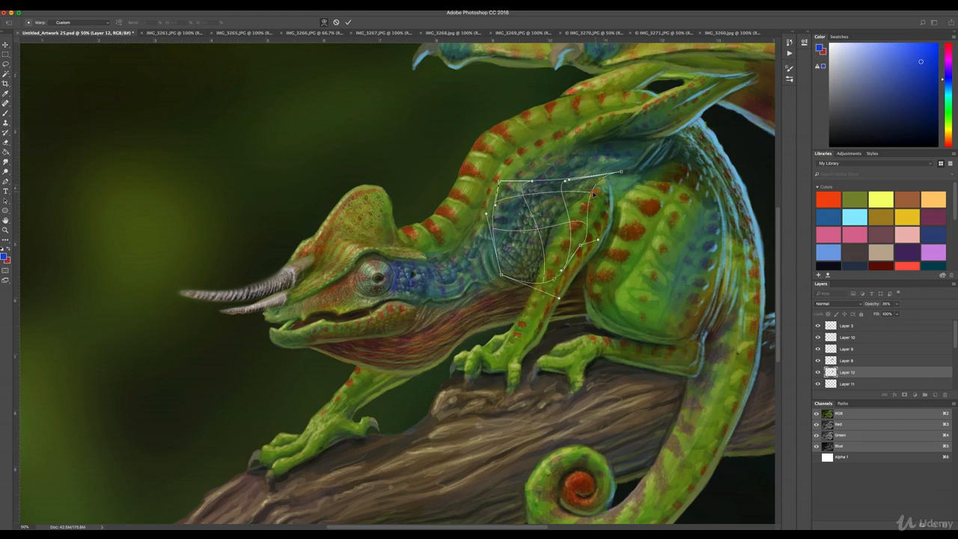
{"action": "left_click_drag", "start_coordinate": [494, 226], "coordinate": [487, 229]}
{"action": "key", "text": "Return"}
Erase the dark scale patch's excess along the front leg and upper shoulder and reduce the layer's opacity further
{"action": "left_click", "coordinate": [5, 142]}
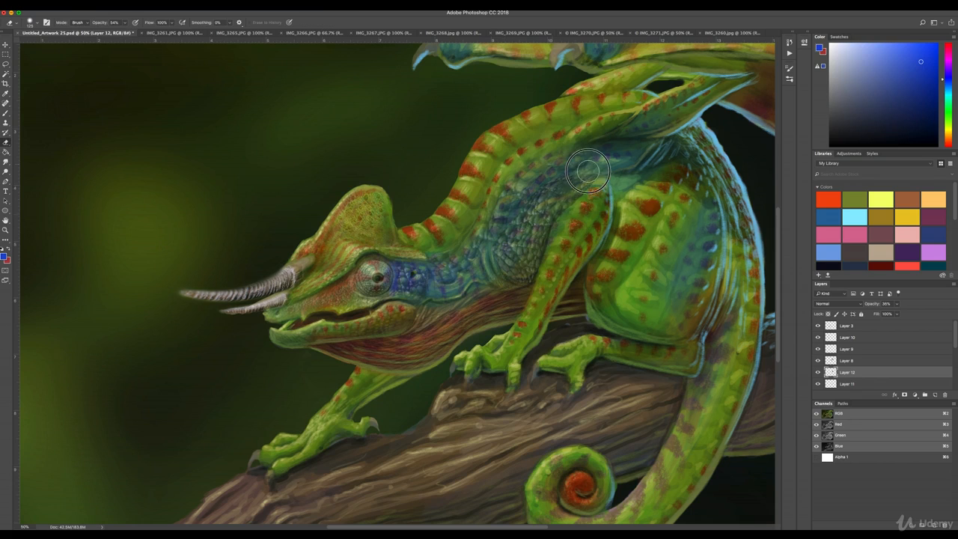
{"action": "left_click_drag", "start_coordinate": [521, 289], "coordinate": [586, 186]}
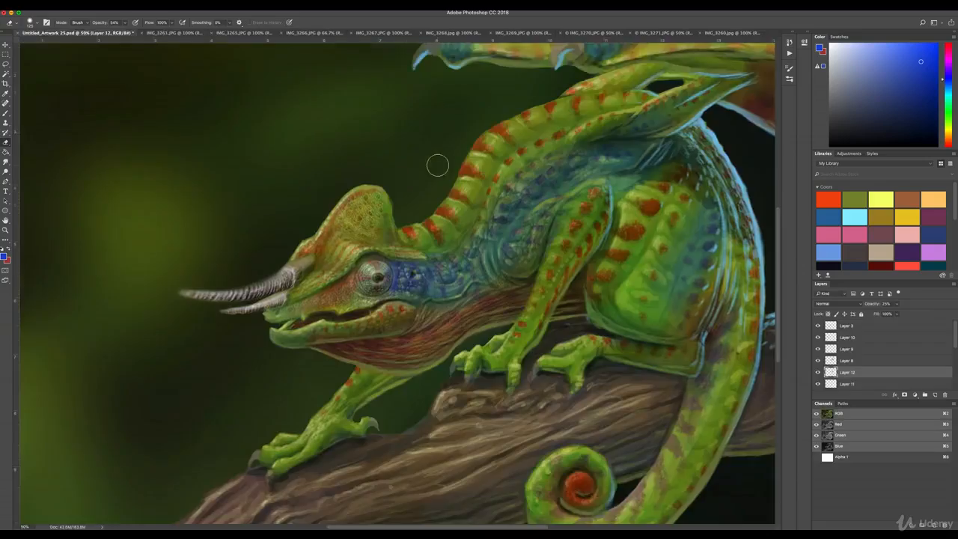
{"action": "scroll", "coordinate": [436, 165], "scroll_direction": "down", "scroll_amount": 2}
Lasso a large patch of orange neck scales in IMG_3267.JPG and place it over the dragon's hind thigh, enlarged and rotated to cover it
{"action": "left_click", "coordinate": [177, 33]}
{"action": "left_click", "coordinate": [280, 33]}
{"action": "left_click", "coordinate": [355, 32]}
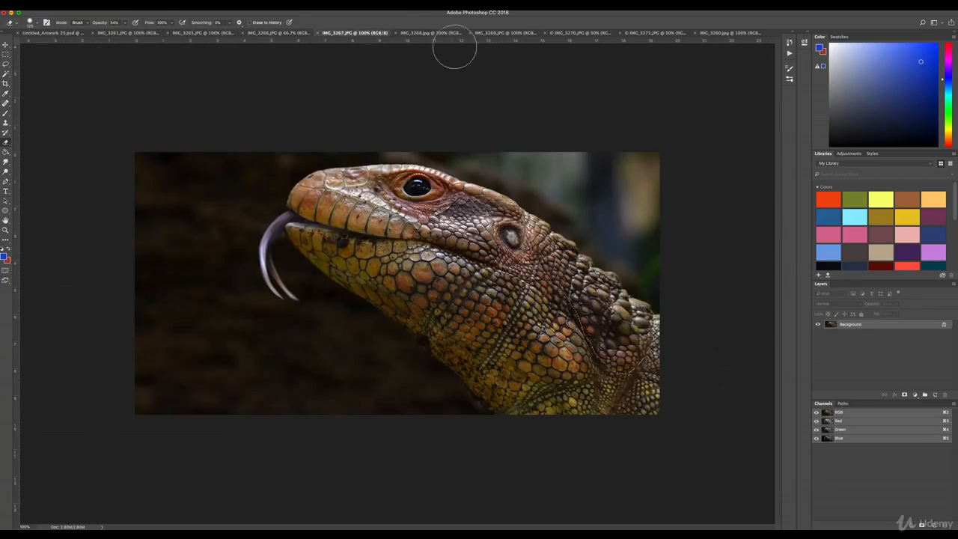
{"action": "left_click", "coordinate": [5, 64]}
{"action": "mouse_move", "coordinate": [591, 369]}
{"action": "left_mouse_down"}
{"action": "mouse_move", "coordinate": [434, 341]}
{"action": "mouse_move", "coordinate": [587, 374]}
{"action": "left_mouse_up"}
{"action": "key", "text": "q"}
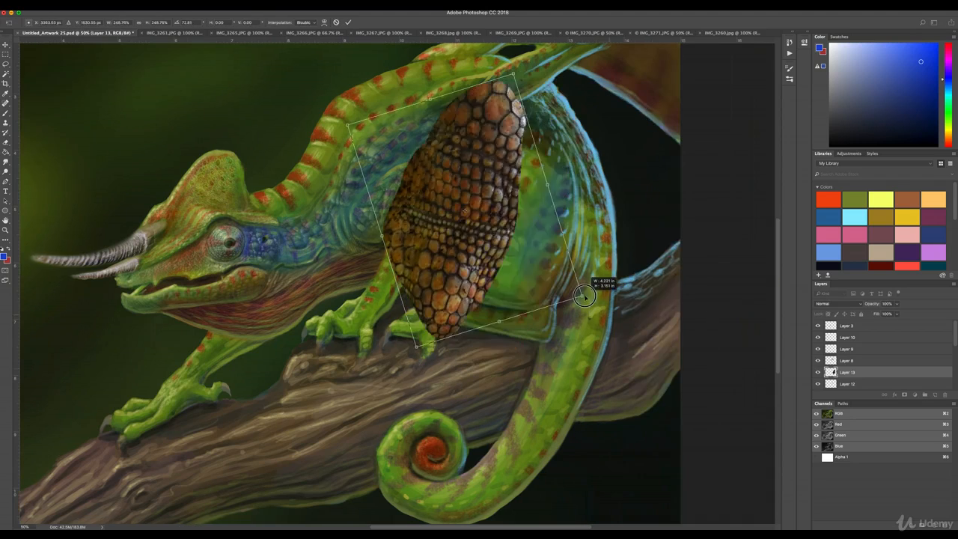
Set the thigh scale patch's opacity to 33% and apply two image adjustments to match it to the green skin
{"action": "left_click_drag", "start_coordinate": [896, 303], "coordinate": [874, 314]}
{"action": "left_click", "coordinate": [93, 5]}
{"action": "left_click", "coordinate": [180, 64]}
{"action": "left_click_drag", "start_coordinate": [601, 280], "coordinate": [608, 280]}
{"action": "left_click", "coordinate": [682, 242]}
{"action": "left_click", "coordinate": [93, 6]}
{"action": "left_click", "coordinate": [180, 46]}
{"action": "left_click_drag", "start_coordinate": [429, 360], "coordinate": [432, 362]}
{"action": "left_click_drag", "start_coordinate": [429, 324], "coordinate": [436, 323]}
{"action": "left_click", "coordinate": [499, 298]}
Warp the outer corners and edges of the thigh scale patch to fit the outline of the hind thigh
{"action": "left_click", "coordinate": [78, 5]}
{"action": "mouse_move", "coordinate": [94, 170]}
{"action": "left_click", "coordinate": [184, 223]}
{"action": "left_click_drag", "start_coordinate": [437, 115], "coordinate": [471, 149]}
{"action": "left_click_drag", "start_coordinate": [571, 116], "coordinate": [570, 164]}
{"action": "left_click_drag", "start_coordinate": [533, 133], "coordinate": [550, 123]}
{"action": "left_click_drag", "start_coordinate": [570, 213], "coordinate": [581, 214]}
{"action": "left_click_drag", "start_coordinate": [570, 355], "coordinate": [585, 335]}
{"action": "left_click_drag", "start_coordinate": [535, 346], "coordinate": [539, 325]}
{"action": "left_click_drag", "start_coordinate": [437, 354], "coordinate": [453, 322]}
{"action": "left_click_drag", "start_coordinate": [437, 247], "coordinate": [432, 252]}
Refine the warp inside the thigh scale patch so the scales follow the rounded thigh, and apply it
{"action": "left_click_drag", "start_coordinate": [584, 336], "coordinate": [555, 297]}
{"action": "left_click_drag", "start_coordinate": [479, 229], "coordinate": [481, 241]}
{"action": "mouse_move", "coordinate": [546, 300]}
{"action": "left_mouse_down"}
{"action": "mouse_move", "coordinate": [552, 326]}
{"action": "mouse_move", "coordinate": [550, 296]}
{"action": "left_mouse_up"}
{"action": "left_click_drag", "start_coordinate": [496, 291], "coordinate": [467, 298]}
{"action": "left_click_drag", "start_coordinate": [555, 298], "coordinate": [559, 288]}
{"action": "left_click_drag", "start_coordinate": [480, 196], "coordinate": [479, 178]}
{"action": "scroll", "coordinate": [517, 214], "scroll_direction": "up", "scroll_amount": 4}
{"action": "key", "text": "Return"}
Erase the thigh scale patch where it spills past the hind thigh onto the front leg and tail
{"action": "scroll", "coordinate": [460, 189], "scroll_direction": "down", "scroll_amount": 1}
{"action": "key", "text": "e"}
{"action": "mouse_move", "coordinate": [458, 227]}
{"action": "left_mouse_down"}
{"action": "mouse_move", "coordinate": [469, 190]}
{"action": "mouse_move", "coordinate": [583, 233]}
{"action": "mouse_move", "coordinate": [590, 271]}
{"action": "left_mouse_up"}
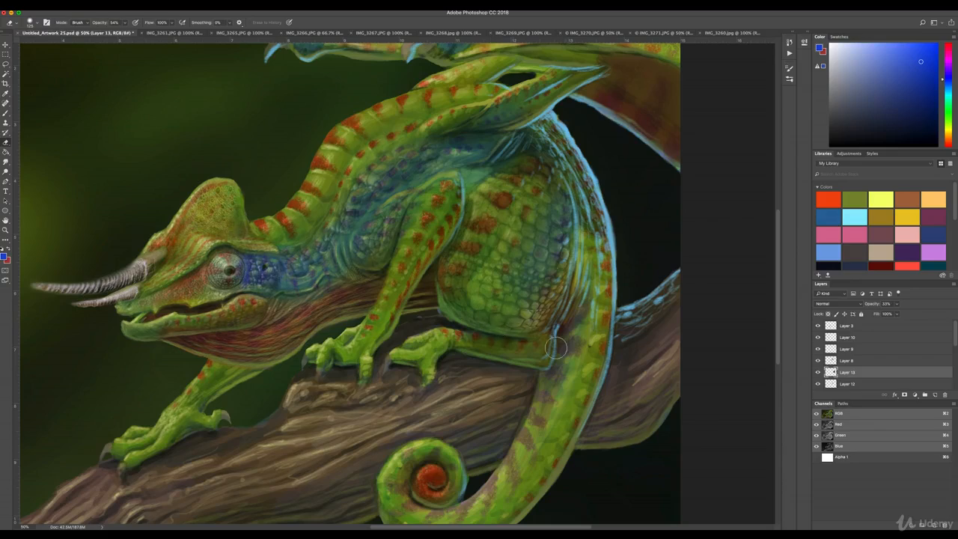
Look through the reptile reference photos for more texture, and return to the painting to examine the whole canvas
{"action": "left_click", "coordinate": [229, 33]}
{"action": "left_click", "coordinate": [284, 33]}
{"action": "left_click", "coordinate": [345, 34]}
{"action": "left_click", "coordinate": [408, 35]}
{"action": "left_click", "coordinate": [487, 34]}
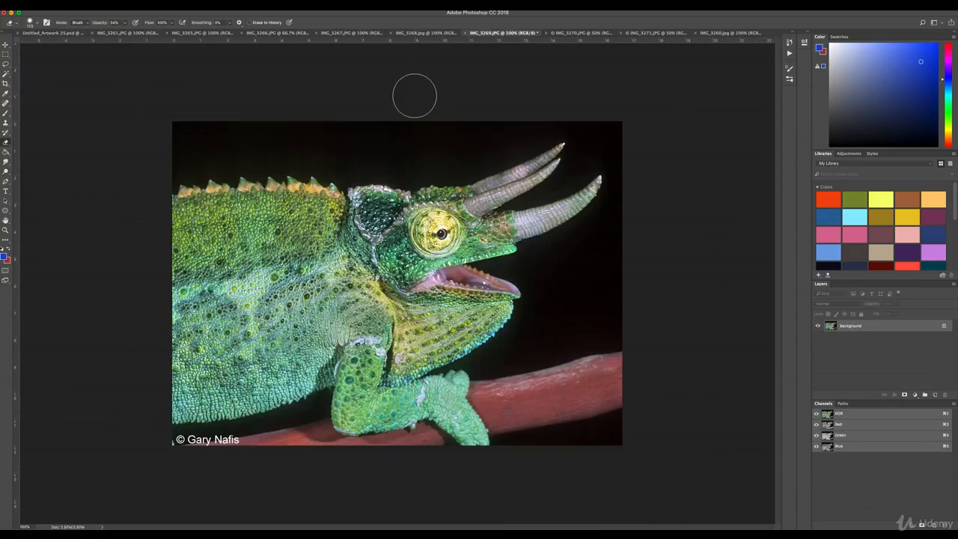
{"action": "left_click", "coordinate": [279, 33]}
{"action": "left_click", "coordinate": [205, 34]}
{"action": "left_click", "coordinate": [75, 33]}
{"action": "key", "text": "super+minus"}
{"action": "key", "text": "super+minus"}
{"action": "key", "text": "super+equal"}
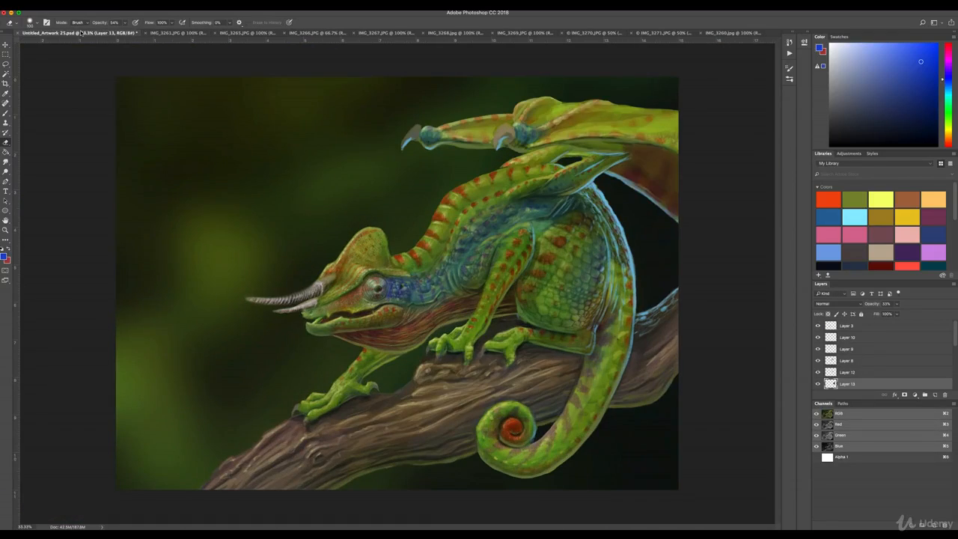
Browse the reptile reference photos, select a patch of scales with the Lasso, and bring it into the painting over the back
{"action": "left_click", "coordinate": [178, 33]}
{"action": "left_click", "coordinate": [203, 33]}
{"action": "left_click", "coordinate": [278, 33]}
{"action": "left_click", "coordinate": [355, 33]}
{"action": "left_click", "coordinate": [5, 65]}
{"action": "left_click_drag", "start_coordinate": [288, 208], "coordinate": [290, 217]}
{"action": "left_click", "coordinate": [6, 45]}
{"action": "mouse_move", "coordinate": [351, 206]}
{"action": "left_mouse_down"}
{"action": "mouse_move", "coordinate": [65, 34]}
{"action": "mouse_move", "coordinate": [451, 214]}
{"action": "left_mouse_up"}
Transform the new scale patch to cover the neck and upper back, and lower its layer opacity so the painting shows through
{"action": "key", "text": "super+t"}
{"action": "mouse_move", "coordinate": [488, 195]}
{"action": "left_mouse_down"}
{"action": "mouse_move", "coordinate": [439, 176]}
{"action": "mouse_move", "coordinate": [519, 116]}
{"action": "mouse_move", "coordinate": [479, 187]}
{"action": "left_mouse_up"}
{"action": "key", "text": "Return"}
{"action": "left_click", "coordinate": [897, 304]}
{"action": "left_click_drag", "start_coordinate": [898, 312], "coordinate": [875, 313]}
Adjust the back scale patch's exposure and gamma, and shift its hue slightly to match the painted skin
{"action": "left_click", "coordinate": [102, 11]}
{"action": "mouse_move", "coordinate": [140, 28]}
{"action": "left_click", "coordinate": [185, 45]}
{"action": "left_click_drag", "start_coordinate": [428, 359], "coordinate": [436, 359]}
{"action": "left_click_drag", "start_coordinate": [428, 323], "coordinate": [431, 323]}
{"action": "left_click", "coordinate": [499, 298]}
{"action": "left_click", "coordinate": [102, 12]}
{"action": "left_click", "coordinate": [192, 64]}
{"action": "left_click_drag", "start_coordinate": [604, 280], "coordinate": [611, 280]}
{"action": "left_click", "coordinate": [682, 242]}
Warp the back scale patch so its edges and inner scales follow the curve of the neck and arched back, and apply it
{"action": "left_click", "coordinate": [80, 11]}
{"action": "mouse_move", "coordinate": [103, 170]}
{"action": "left_click", "coordinate": [183, 216]}
{"action": "left_click_drag", "start_coordinate": [417, 227], "coordinate": [423, 253]}
{"action": "left_click_drag", "start_coordinate": [466, 196], "coordinate": [455, 181]}
{"action": "left_click_drag", "start_coordinate": [515, 159], "coordinate": [554, 155]}
{"action": "left_click_drag", "start_coordinate": [390, 280], "coordinate": [386, 284]}
{"action": "left_click_drag", "start_coordinate": [430, 214], "coordinate": [434, 206]}
{"action": "left_click_drag", "start_coordinate": [554, 155], "coordinate": [556, 161]}
{"action": "left_click_drag", "start_coordinate": [469, 234], "coordinate": [473, 243]}
{"action": "left_click_drag", "start_coordinate": [511, 196], "coordinate": [517, 189]}
{"action": "left_click_drag", "start_coordinate": [431, 189], "coordinate": [436, 193]}
{"action": "left_click_drag", "start_coordinate": [556, 161], "coordinate": [572, 156]}
{"action": "left_click_drag", "start_coordinate": [476, 236], "coordinate": [480, 232]}
{"action": "key", "text": "Return"}
Set the back scale patch's opacity to about 37% and fine-tune its exposure settings
{"action": "left_click", "coordinate": [895, 305]}
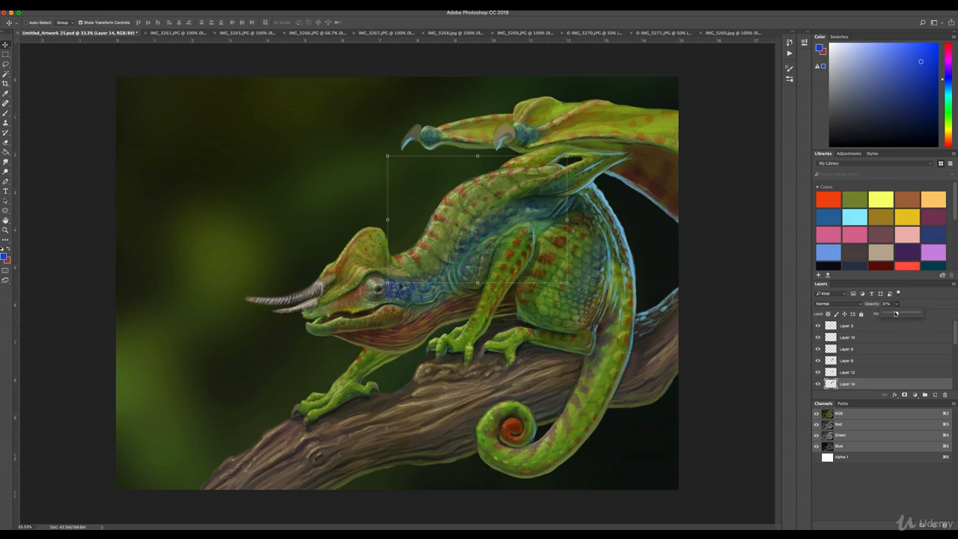
{"action": "left_click", "coordinate": [94, 6]}
{"action": "left_click", "coordinate": [179, 48]}
{"action": "left_click_drag", "start_coordinate": [430, 360], "coordinate": [435, 360]}
{"action": "key", "text": "Return"}
Erase the unwanted parts of the scale patch along the neck, back and shoulder
{"action": "key", "text": "e"}
{"action": "mouse_move", "coordinate": [418, 231]}
{"action": "left_mouse_down"}
{"action": "mouse_move", "coordinate": [492, 166]}
{"action": "mouse_move", "coordinate": [546, 179]}
{"action": "left_mouse_up"}
{"action": "mouse_move", "coordinate": [452, 252]}
{"action": "left_mouse_down"}
{"action": "mouse_move", "coordinate": [395, 274]}
{"action": "mouse_move", "coordinate": [479, 227]}
{"action": "left_mouse_up"}
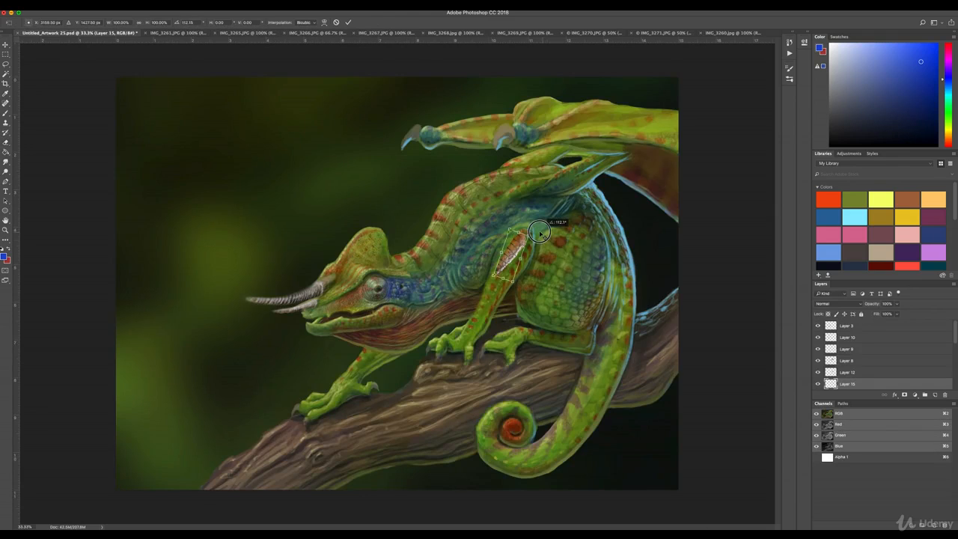
Rotate and enlarge the small scale patch along the upper front leg, apply it, and lower its layer opacity
{"action": "left_click_drag", "start_coordinate": [541, 233], "coordinate": [540, 235]}
{"action": "left_click_drag", "start_coordinate": [513, 248], "coordinate": [550, 211]}
{"action": "mouse_move", "coordinate": [516, 247]}
{"action": "left_mouse_down"}
{"action": "mouse_move", "coordinate": [520, 239]}
{"action": "mouse_move", "coordinate": [511, 261]}
{"action": "left_mouse_up"}
{"action": "key", "text": "Return"}
{"action": "left_click_drag", "start_coordinate": [896, 304], "coordinate": [873, 313]}
Shift the front leg scale patch's hue slightly and adjust its exposure settings to match the painted leg
{"action": "left_click", "coordinate": [99, 5]}
{"action": "left_click", "coordinate": [196, 64]}
{"action": "left_click_drag", "start_coordinate": [601, 278], "coordinate": [607, 278]}
{"action": "left_click", "coordinate": [682, 242]}
{"action": "left_click", "coordinate": [99, 4]}
{"action": "left_click", "coordinate": [184, 45]}
{"action": "left_click_drag", "start_coordinate": [429, 360], "coordinate": [438, 360]}
{"action": "left_click", "coordinate": [499, 299]}
Warp the front leg scale patch to fit the leg's outline and rounded form, apply it, and get the Eraser ready for its edges
{"action": "left_click", "coordinate": [79, 5]}
{"action": "mouse_move", "coordinate": [93, 170]}
{"action": "left_click", "coordinate": [183, 217]}
{"action": "left_click_drag", "start_coordinate": [547, 209], "coordinate": [536, 221]}
{"action": "left_click_drag", "start_coordinate": [517, 253], "coordinate": [516, 245]}
{"action": "left_click_drag", "start_coordinate": [449, 210], "coordinate": [485, 227]}
{"action": "left_click_drag", "start_coordinate": [475, 296], "coordinate": [471, 290]}
{"action": "left_click_drag", "start_coordinate": [517, 244], "coordinate": [538, 224]}
{"action": "left_click_drag", "start_coordinate": [546, 359], "coordinate": [513, 322]}
{"action": "left_click_drag", "start_coordinate": [514, 271], "coordinate": [500, 281]}
{"action": "mouse_move", "coordinate": [482, 324]}
{"action": "left_mouse_down"}
{"action": "mouse_move", "coordinate": [497, 344]}
{"action": "mouse_move", "coordinate": [493, 333]}
{"action": "left_mouse_up"}
{"action": "left_click_drag", "start_coordinate": [504, 226], "coordinate": [506, 217]}
{"action": "left_click_drag", "start_coordinate": [538, 224], "coordinate": [534, 221]}
{"action": "left_click_drag", "start_coordinate": [500, 280], "coordinate": [515, 290]}
{"action": "left_click_drag", "start_coordinate": [460, 310], "coordinate": [442, 306]}
{"action": "left_click", "coordinate": [348, 23]}
{"action": "left_click", "coordinate": [5, 142]}
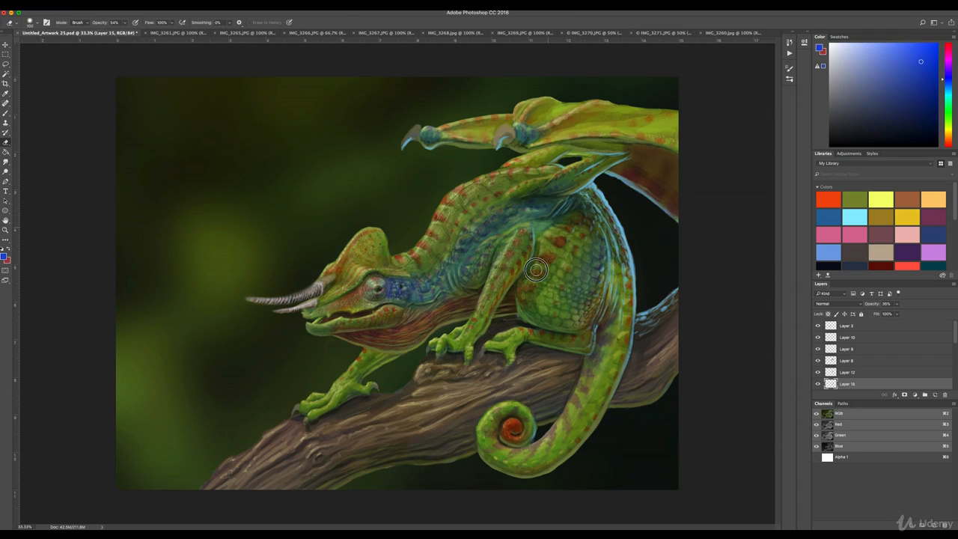
Compare the painting with and without the two horn texture layers, and delete Layer 10, the lower horn texture
{"action": "left_click", "coordinate": [818, 337]}
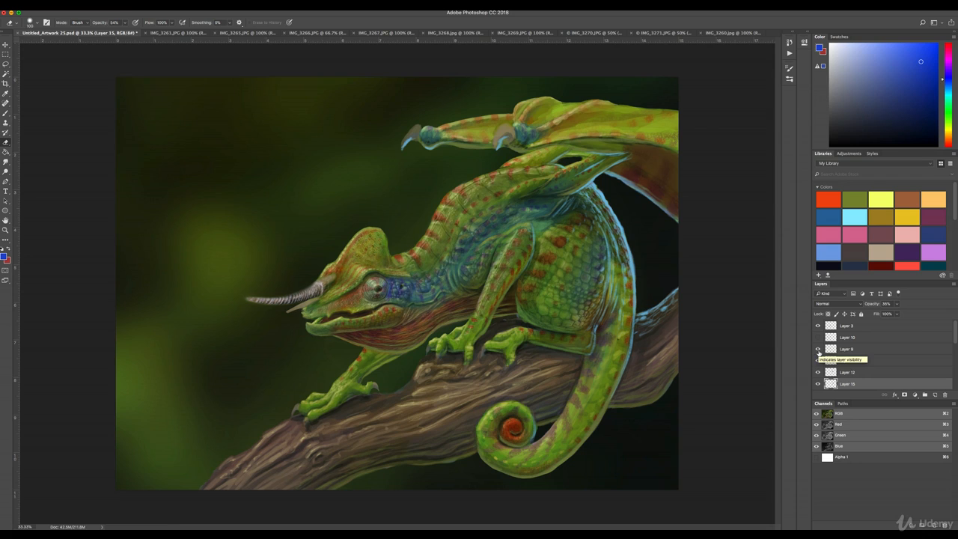
{"action": "left_click", "coordinate": [818, 350]}
{"action": "left_click", "coordinate": [840, 350]}
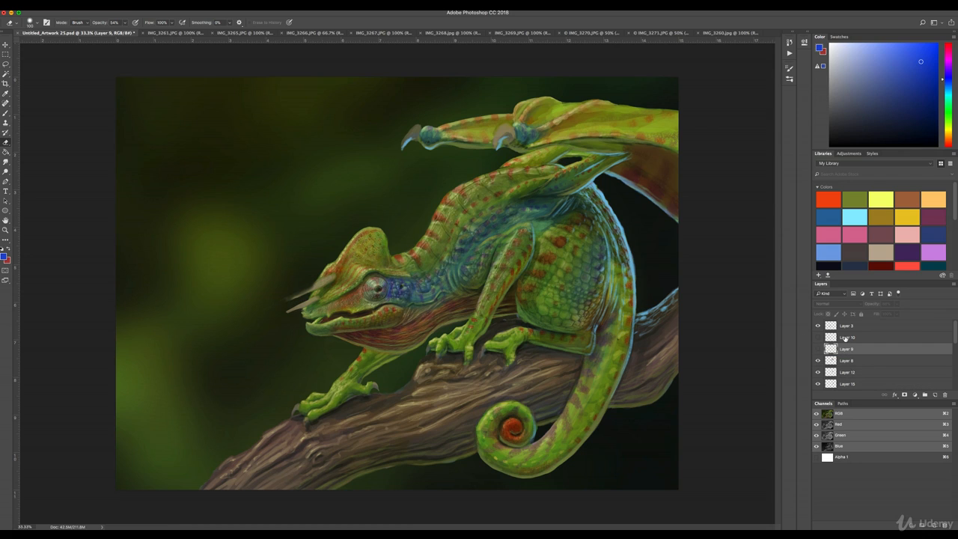
{"action": "left_click", "coordinate": [817, 349]}
{"action": "left_click", "coordinate": [818, 338]}
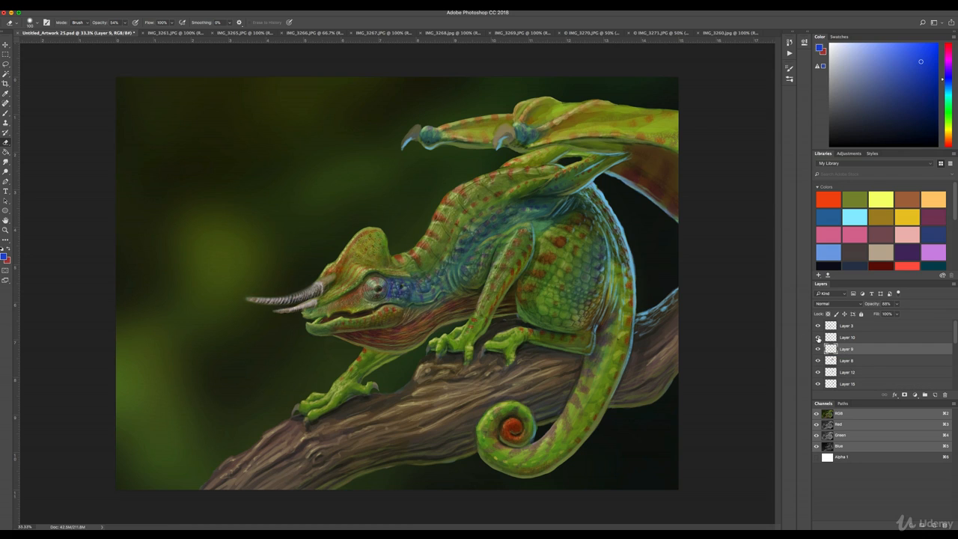
{"action": "left_click", "coordinate": [843, 337]}
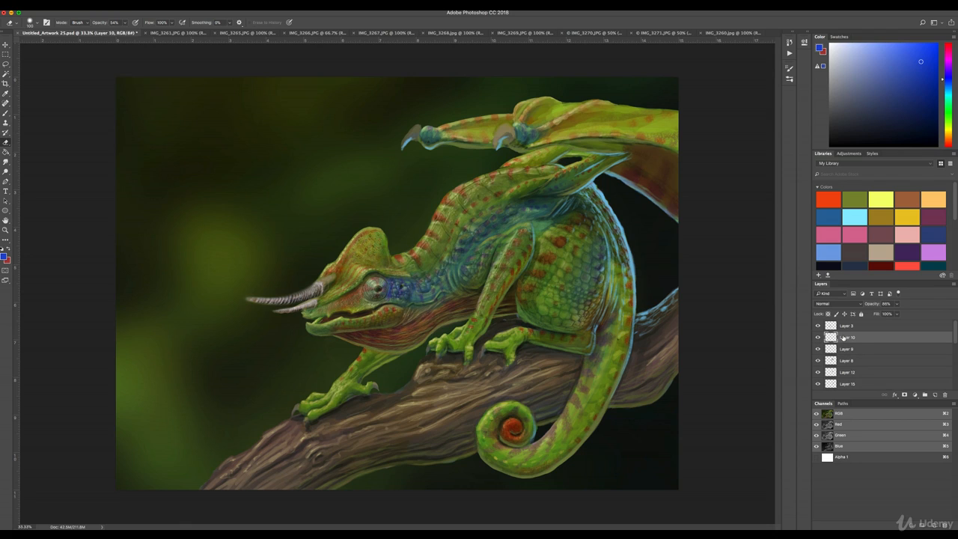
{"action": "left_click", "coordinate": [944, 395]}
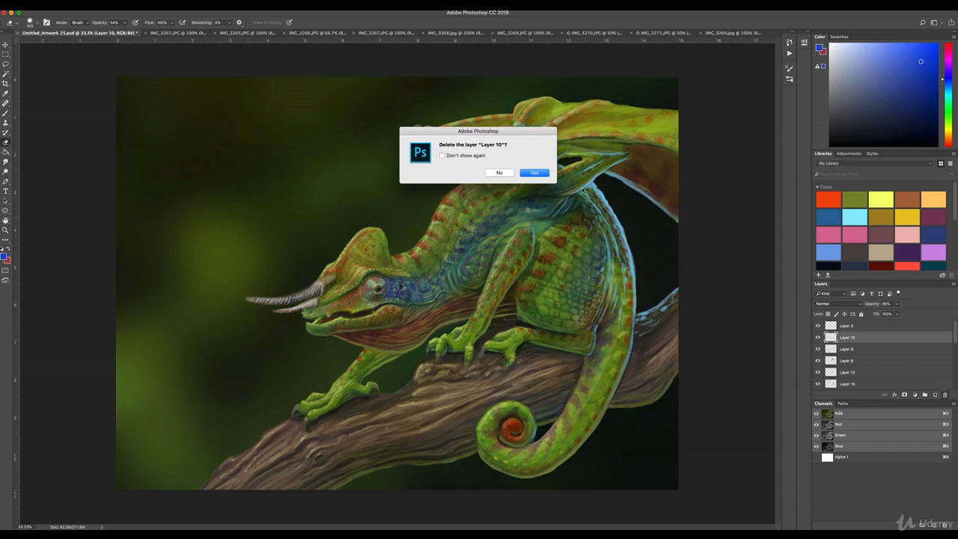
{"action": "left_click", "coordinate": [533, 173]}
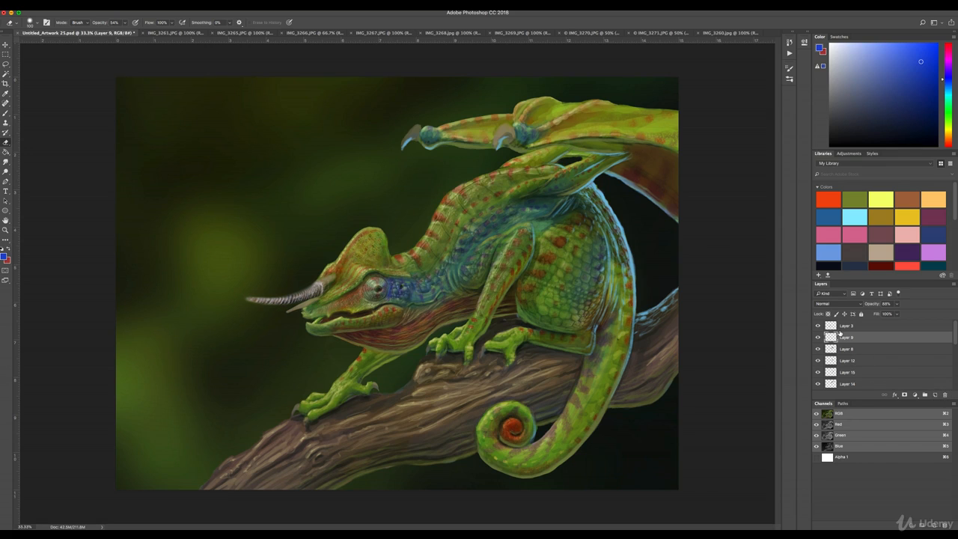
Check the remaining horn texture by hiding and showing it, and delete its layer, Layer 9
{"action": "left_click", "coordinate": [818, 337]}
{"action": "left_click", "coordinate": [818, 338]}
{"action": "left_click", "coordinate": [945, 396]}
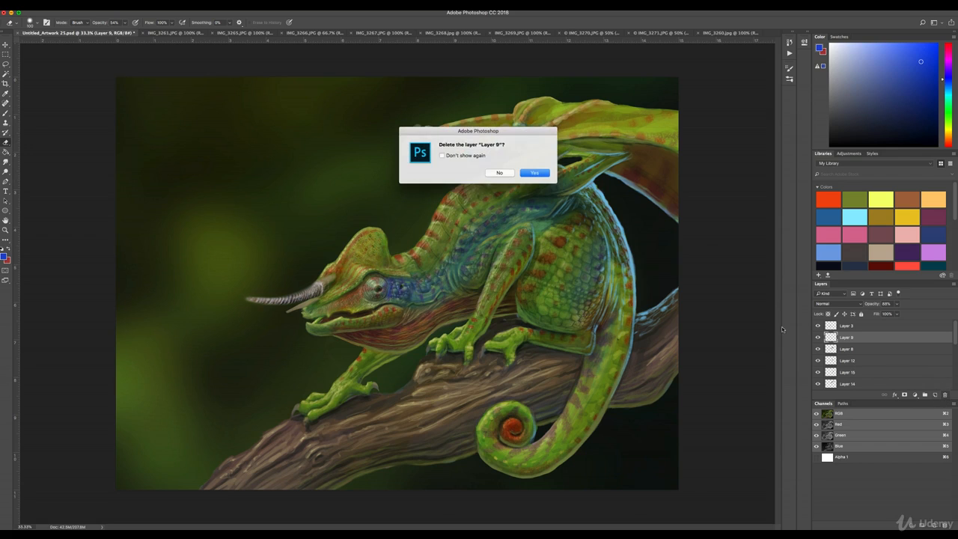
{"action": "left_click", "coordinate": [535, 173]}
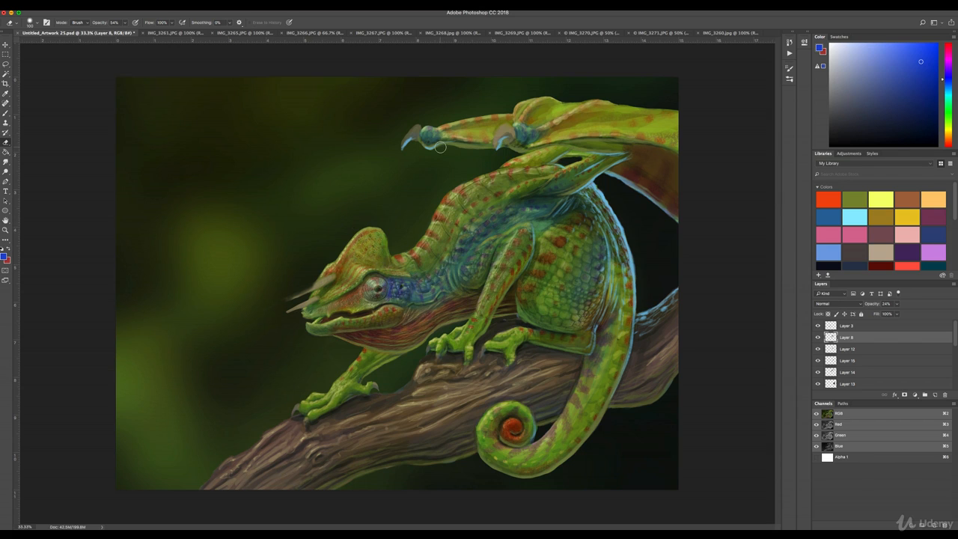
Select the bumpy cheek scales between horn and eye in IMG_3268.jpg and bring them into the painting
{"action": "left_click", "coordinate": [378, 35]}
{"action": "left_click", "coordinate": [294, 35]}
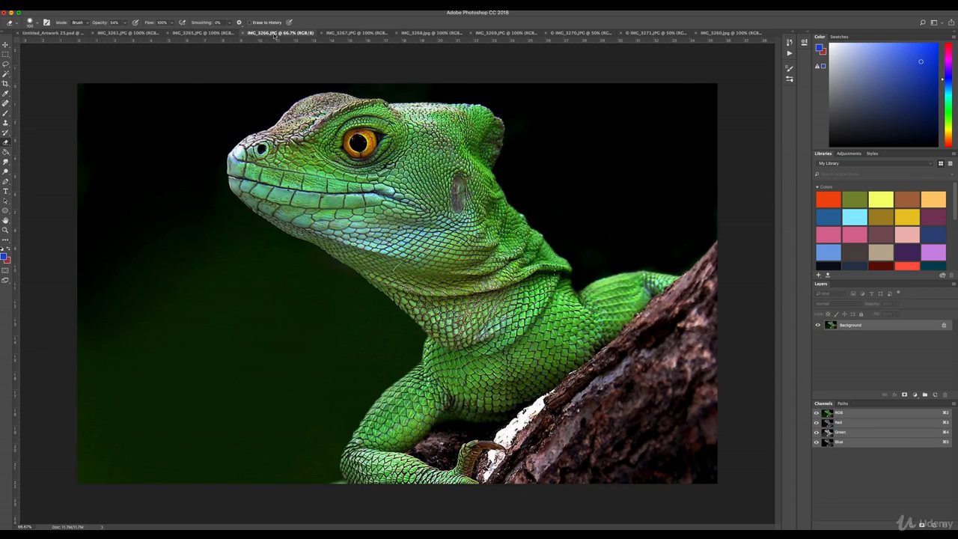
{"action": "left_click", "coordinate": [413, 34]}
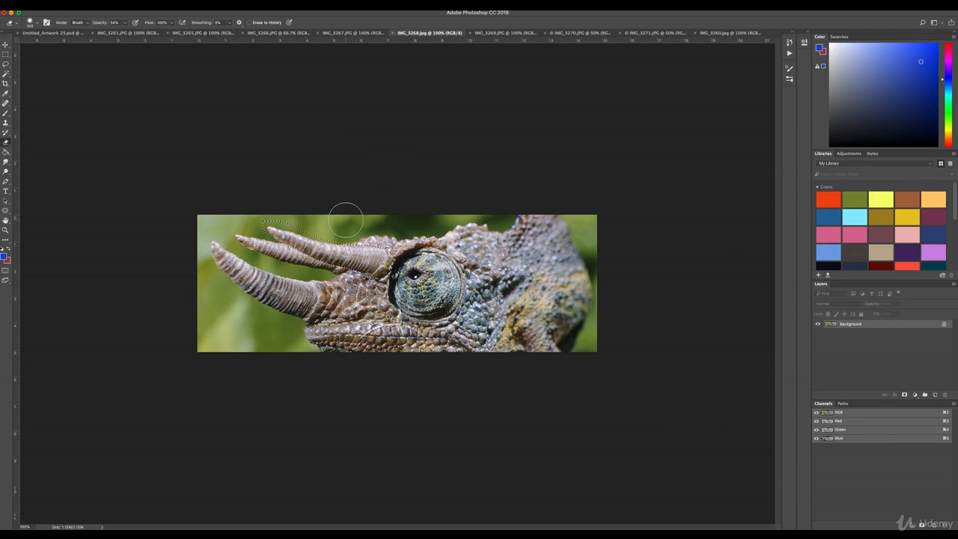
{"action": "left_click", "coordinate": [6, 64]}
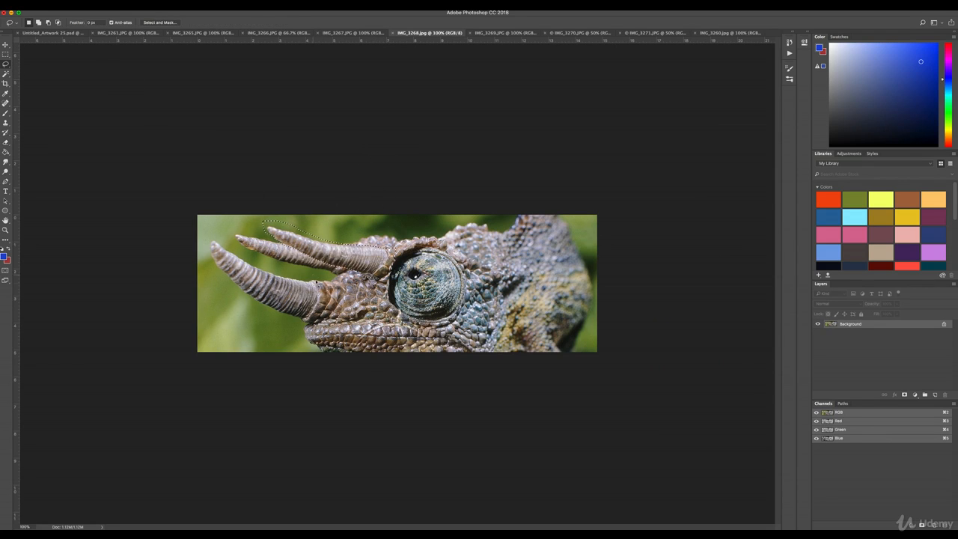
{"action": "mouse_move", "coordinate": [319, 284]}
{"action": "left_mouse_down"}
{"action": "mouse_move", "coordinate": [363, 273]}
{"action": "mouse_move", "coordinate": [382, 287]}
{"action": "mouse_move", "coordinate": [385, 313]}
{"action": "mouse_move", "coordinate": [313, 323]}
{"action": "mouse_move", "coordinate": [318, 285]}
{"action": "left_mouse_up"}
{"action": "key", "text": "v"}
{"action": "key", "text": "BackSpace"}
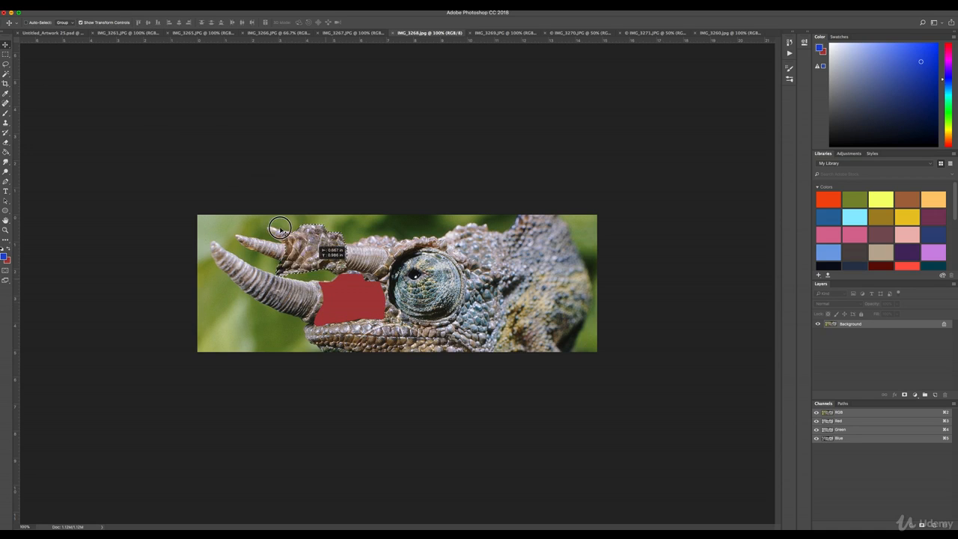
{"action": "left_click", "coordinate": [51, 32]}
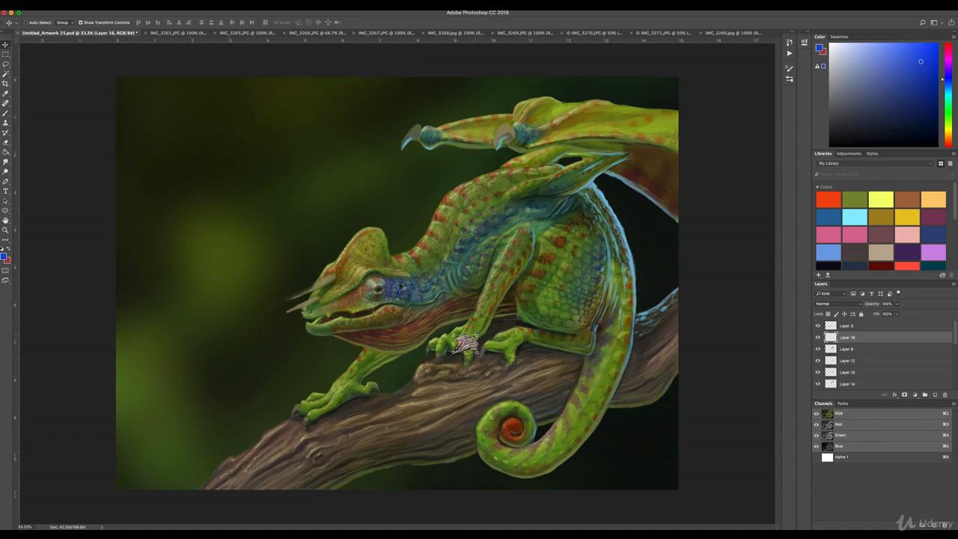
Enlarge and rotate the cheek scale patch over the near front foot, lower its opacity, and apply the transform
{"action": "left_click_drag", "start_coordinate": [477, 335], "coordinate": [481, 307]}
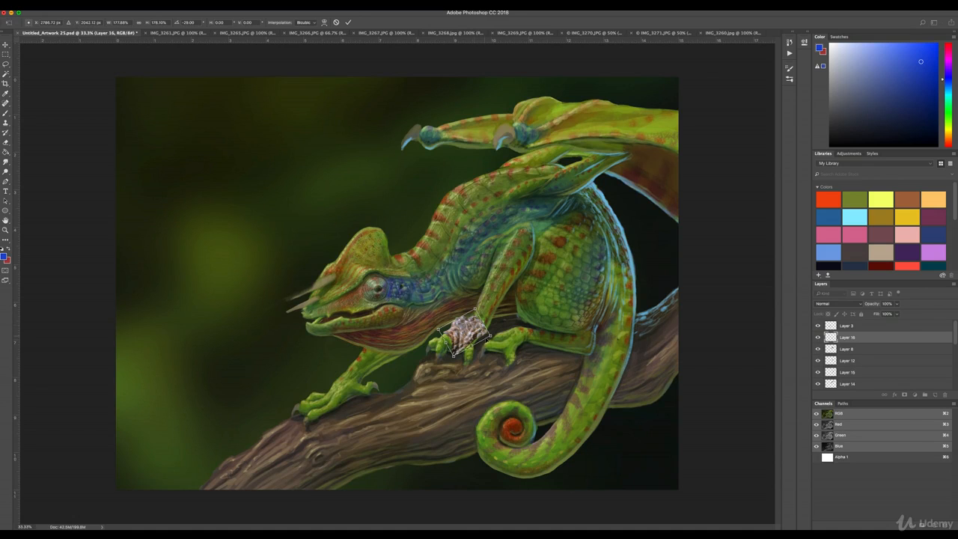
{"action": "left_click_drag", "start_coordinate": [896, 305], "coordinate": [877, 314]}
{"action": "left_click", "coordinate": [94, 7]}
{"action": "left_click", "coordinate": [287, 132]}
{"action": "key", "text": "Return"}
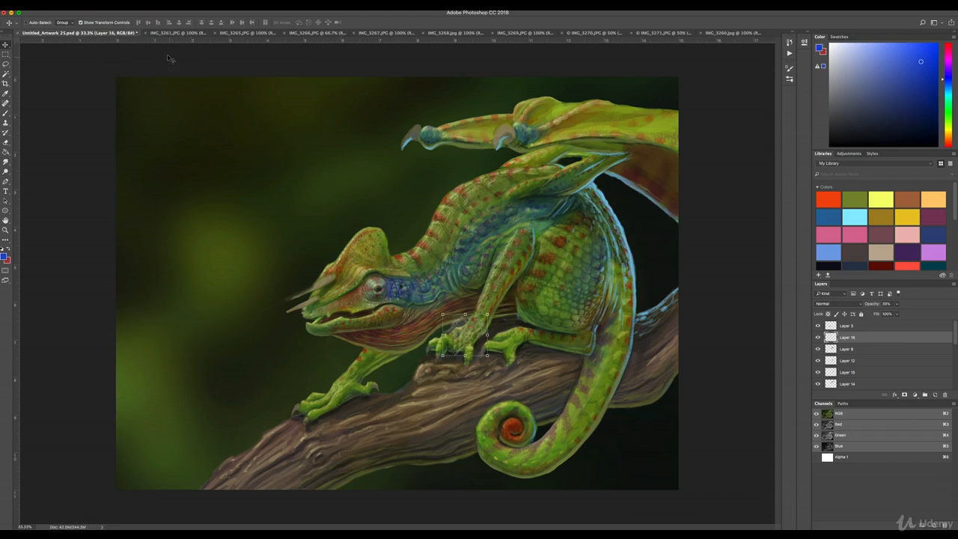
Reduce the front foot scale patch's saturation and adjust its exposure
{"action": "left_click", "coordinate": [101, 3]}
{"action": "left_click", "coordinate": [187, 64]}
{"action": "left_click_drag", "start_coordinate": [603, 298], "coordinate": [574, 300]}
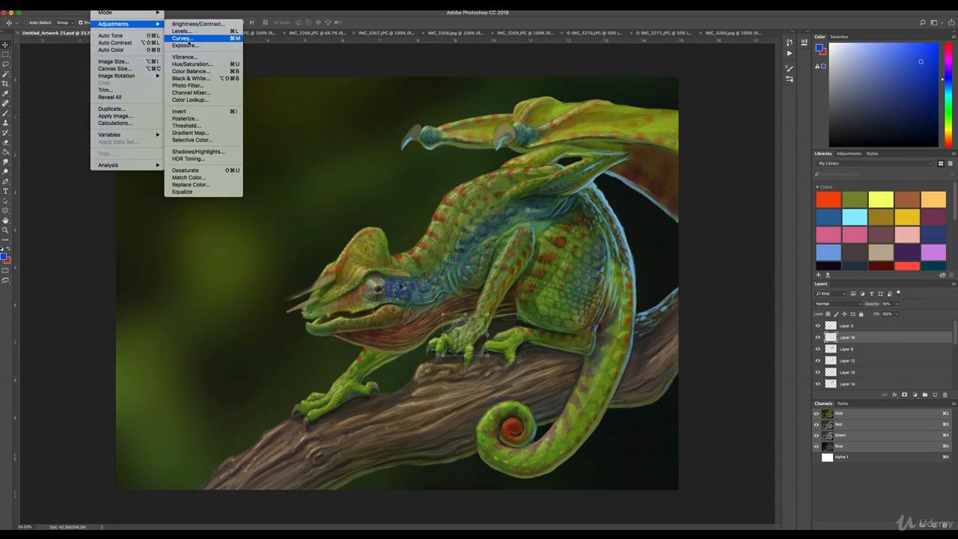
{"action": "left_click", "coordinate": [187, 44]}
{"action": "left_click_drag", "start_coordinate": [456, 284], "coordinate": [440, 368]}
{"action": "left_click_drag", "start_coordinate": [416, 408], "coordinate": [412, 409]}
{"action": "left_click", "coordinate": [484, 381]}
Warp the scale patch to the shape of the near front foot, and erase the parts that spill past it
{"action": "left_click", "coordinate": [80, 5]}
{"action": "mouse_move", "coordinate": [120, 171]}
{"action": "left_click", "coordinate": [187, 220]}
{"action": "left_click_drag", "start_coordinate": [488, 353], "coordinate": [462, 360]}
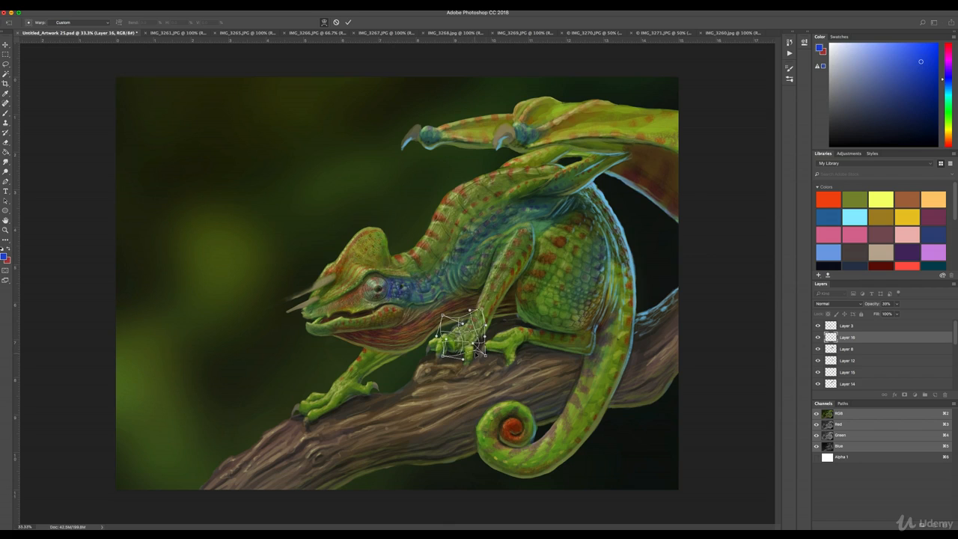
{"action": "key", "text": "Return"}
{"action": "left_click", "coordinate": [6, 141]}
{"action": "mouse_move", "coordinate": [465, 322]}
{"action": "left_mouse_down"}
{"action": "mouse_move", "coordinate": [454, 334]}
{"action": "mouse_move", "coordinate": [464, 323]}
{"action": "left_mouse_up"}
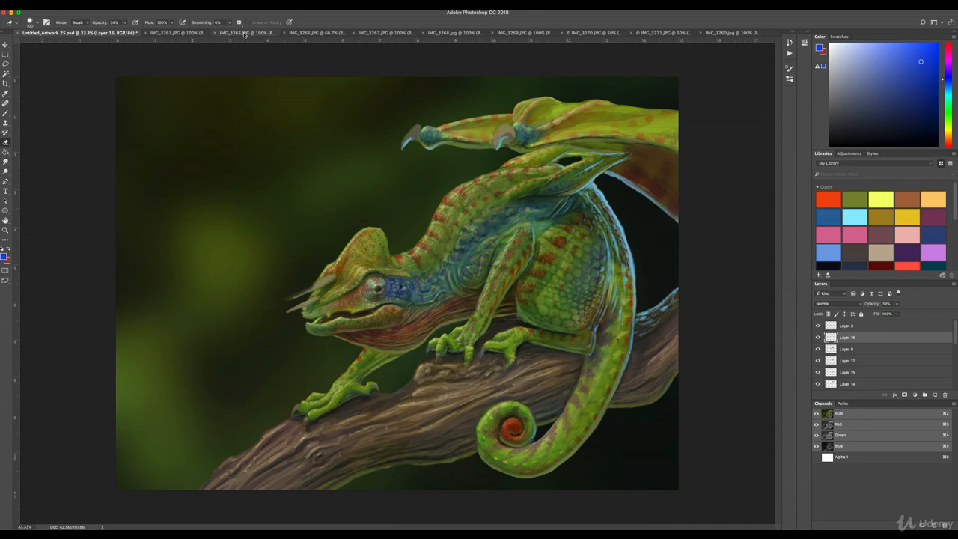
Return to IMG_3268.jpg, select the cheek scales beside the front horn again, and bring them into the painting
{"action": "left_click", "coordinate": [245, 33]}
{"action": "left_click", "coordinate": [281, 33]}
{"action": "left_click", "coordinate": [353, 33]}
{"action": "left_click", "coordinate": [428, 33]}
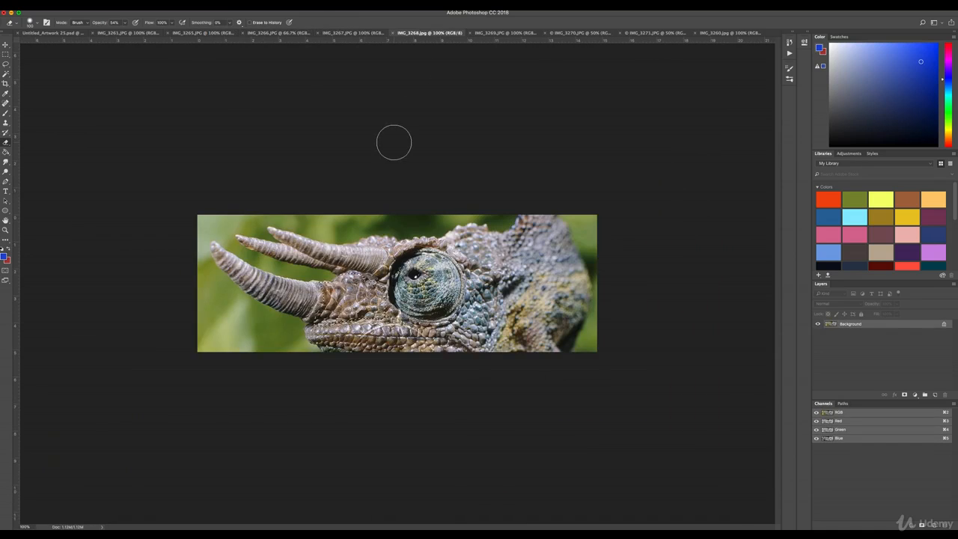
{"action": "left_click", "coordinate": [5, 65]}
{"action": "left_click_drag", "start_coordinate": [320, 283], "coordinate": [319, 286]}
{"action": "left_click", "coordinate": [6, 45]}
{"action": "mouse_move", "coordinate": [341, 297]}
{"action": "left_mouse_down"}
{"action": "mouse_move", "coordinate": [280, 211]}
{"action": "mouse_move", "coordinate": [461, 331]}
{"action": "left_mouse_up"}
Fit the new cheek scale patch over the hind foot and lower its layer opacity to 37%
{"action": "mouse_move", "coordinate": [461, 331]}
{"action": "left_mouse_down"}
{"action": "mouse_move", "coordinate": [511, 343]}
{"action": "mouse_move", "coordinate": [554, 313]}
{"action": "mouse_move", "coordinate": [541, 302]}
{"action": "left_mouse_up"}
{"action": "left_click_drag", "start_coordinate": [896, 304], "coordinate": [874, 313]}
{"action": "left_click", "coordinate": [101, 6]}
{"action": "left_click", "coordinate": [245, 180]}
{"action": "key", "text": "Return"}
Adjust the hind foot scale patch's hue and saturation, and tune its exposure
{"action": "left_click", "coordinate": [102, 5]}
{"action": "mouse_move", "coordinate": [115, 24]}
{"action": "left_click", "coordinate": [202, 65]}
{"action": "left_click_drag", "start_coordinate": [602, 280], "coordinate": [573, 298]}
{"action": "left_click", "coordinate": [682, 242]}
{"action": "left_click", "coordinate": [102, 5]}
{"action": "left_click", "coordinate": [216, 49]}
{"action": "left_click", "coordinate": [484, 382]}
Warp the scale patch to fit the hind foot and its toes, and trim the overspill with the Eraser
{"action": "left_click", "coordinate": [83, 5]}
{"action": "mouse_move", "coordinate": [139, 170]}
{"action": "left_click", "coordinate": [193, 216]}
{"action": "left_click_drag", "start_coordinate": [542, 367], "coordinate": [530, 351]}
{"action": "left_click_drag", "start_coordinate": [542, 318], "coordinate": [517, 329]}
{"action": "left_click_drag", "start_coordinate": [509, 363], "coordinate": [497, 344]}
{"action": "left_click_drag", "start_coordinate": [518, 327], "coordinate": [518, 332]}
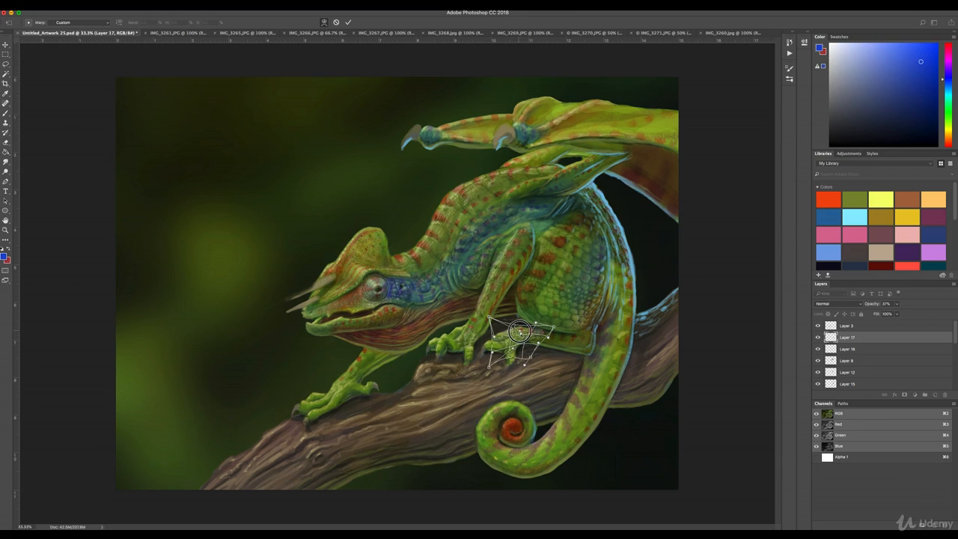
{"action": "key", "text": "Return"}
{"action": "left_click", "coordinate": [7, 141]}
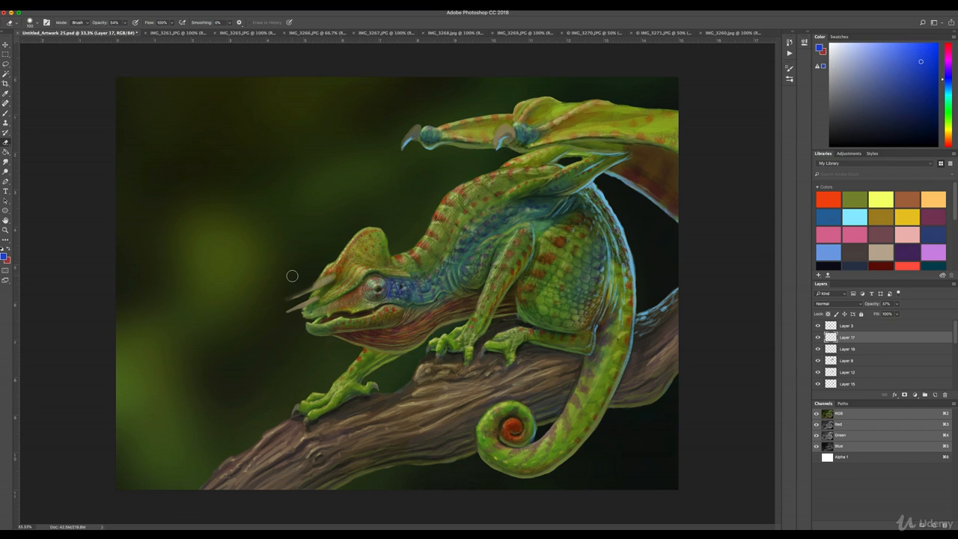
Look through the reptile and weathered wood reference photos for a texture suited to the branch
{"action": "left_click", "coordinate": [187, 34]}
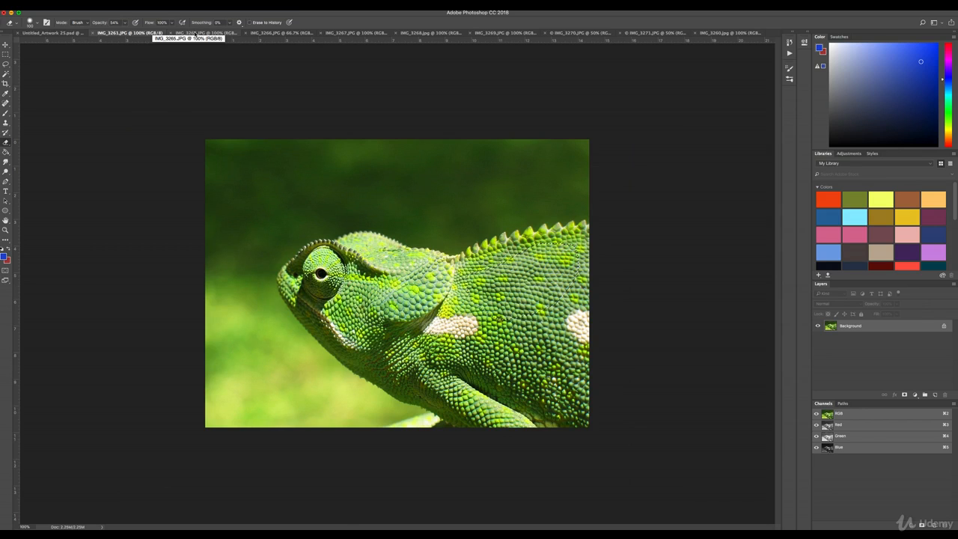
{"action": "left_click", "coordinate": [424, 34]}
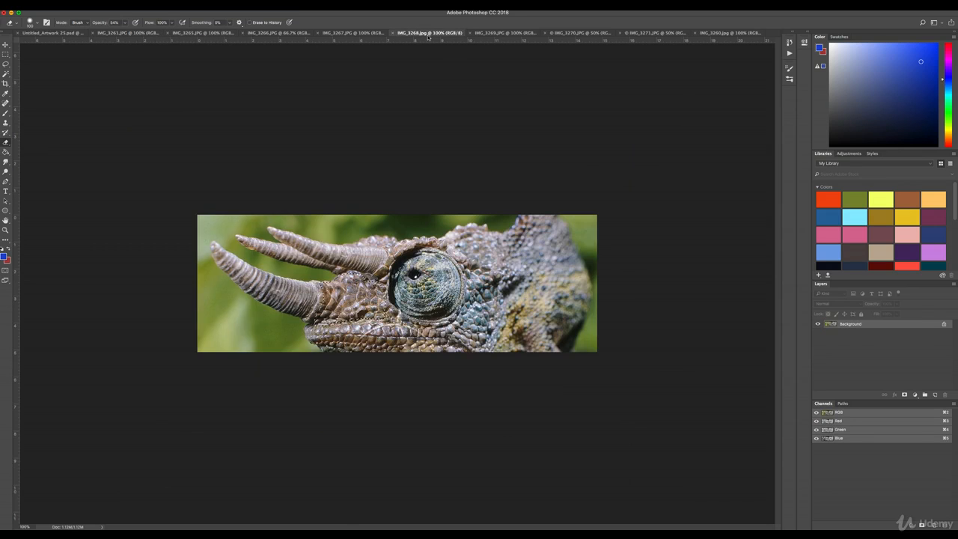
{"action": "left_click", "coordinate": [520, 33]}
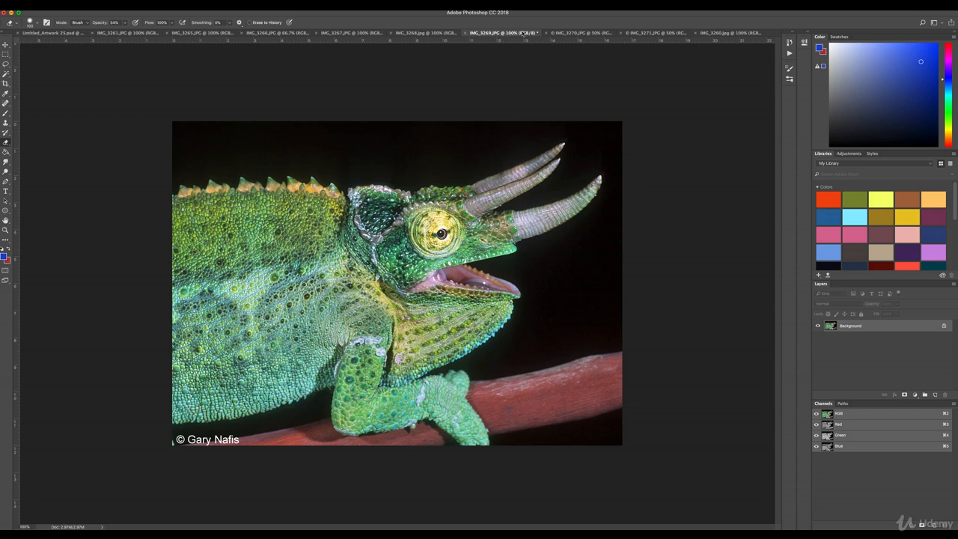
{"action": "left_click", "coordinate": [572, 34]}
{"action": "left_click", "coordinate": [645, 34]}
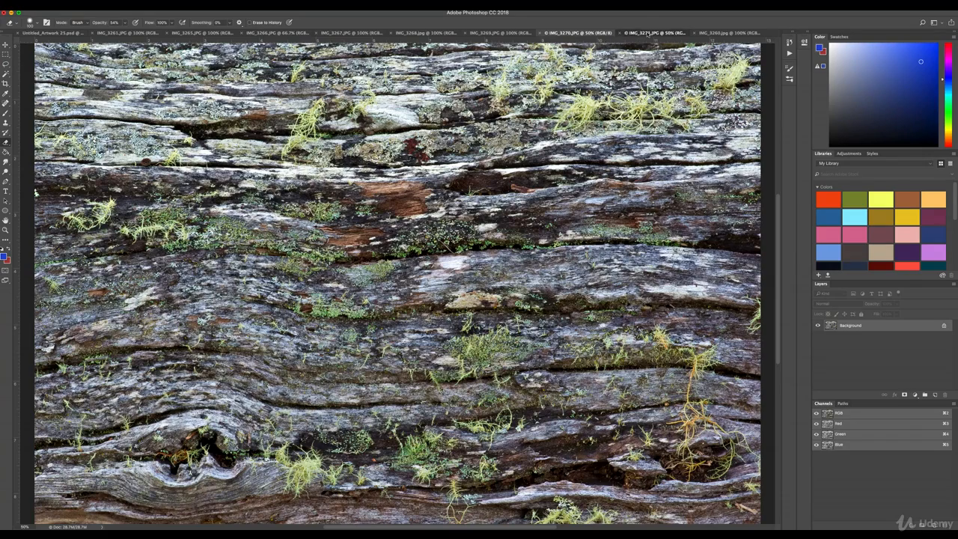
{"action": "left_click", "coordinate": [717, 34]}
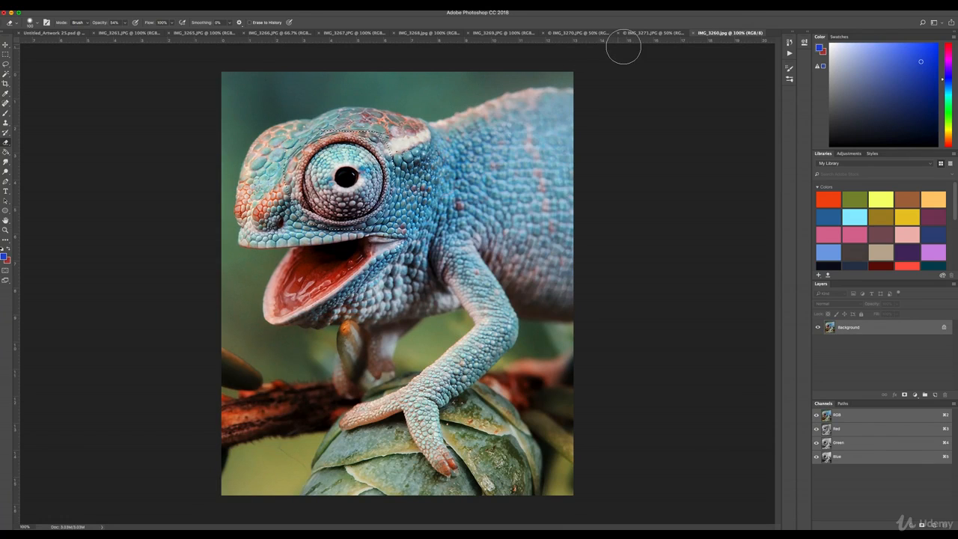
{"action": "left_click", "coordinate": [638, 32]}
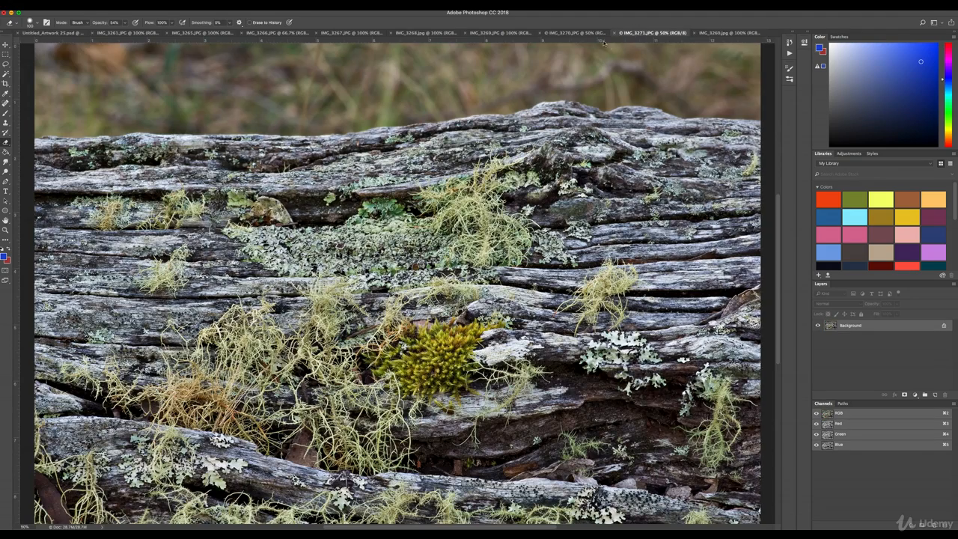
Lasso a section of the weathered log in IMG_3270.JPG, place it rotated along the painted branch, and lower its layer opacity
{"action": "left_click", "coordinate": [589, 33]}
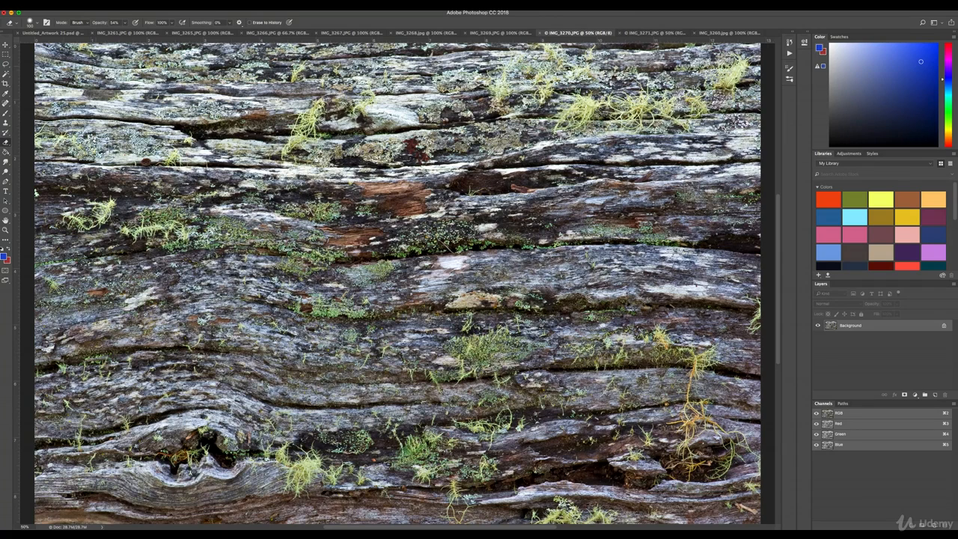
{"action": "key", "text": "l"}
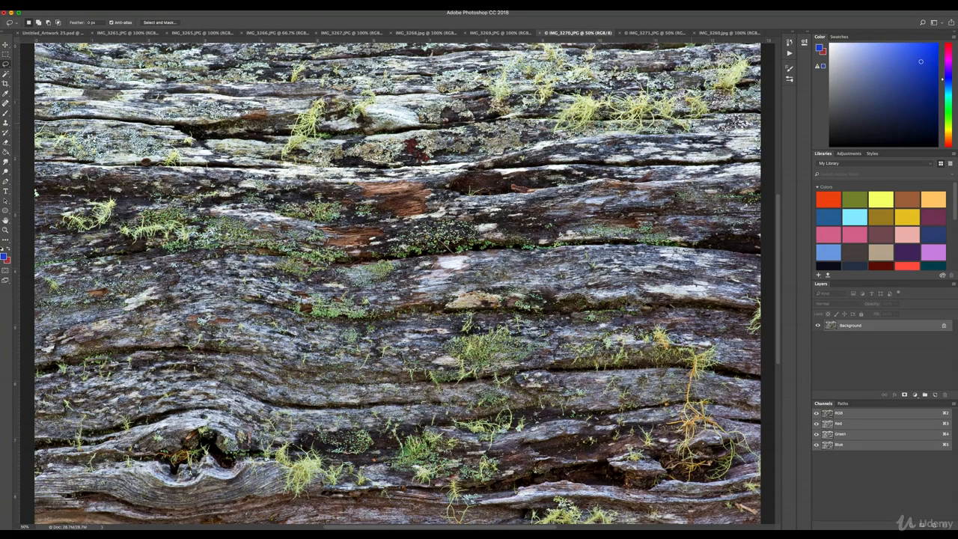
{"action": "mouse_move", "coordinate": [677, 133]}
{"action": "left_mouse_down"}
{"action": "mouse_move", "coordinate": [413, 169]}
{"action": "mouse_move", "coordinate": [210, 171]}
{"action": "mouse_move", "coordinate": [87, 221]}
{"action": "mouse_move", "coordinate": [136, 367]}
{"action": "mouse_move", "coordinate": [541, 377]}
{"action": "mouse_move", "coordinate": [681, 263]}
{"action": "mouse_move", "coordinate": [670, 170]}
{"action": "mouse_move", "coordinate": [642, 154]}
{"action": "left_mouse_up"}
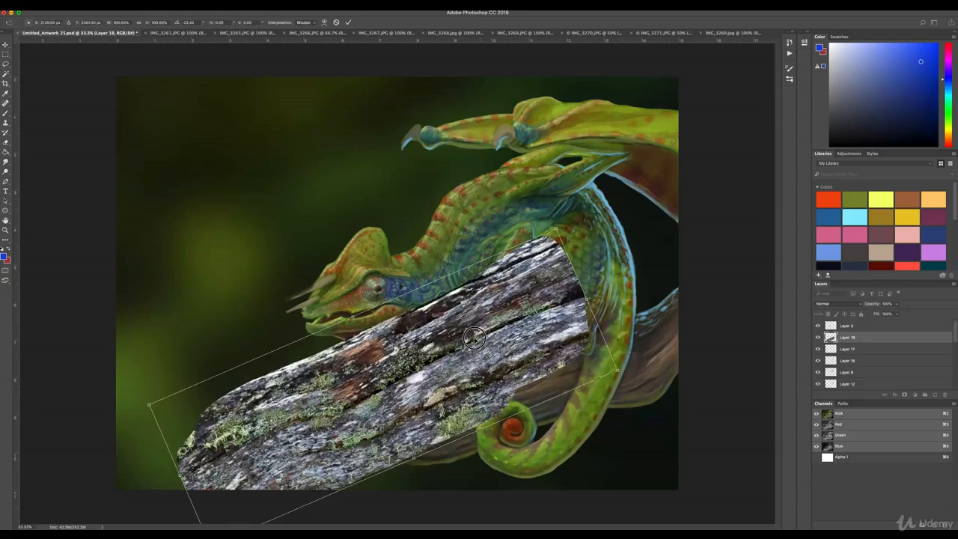
{"action": "left_click_drag", "start_coordinate": [172, 404], "coordinate": [198, 396]}
{"action": "left_click_drag", "start_coordinate": [607, 261], "coordinate": [575, 285]}
{"action": "left_click", "coordinate": [896, 304]}
{"action": "left_click_drag", "start_coordinate": [871, 315], "coordinate": [876, 316]}
{"action": "key", "text": "Return"}
Adjust the wood layer's exposure to +0.24 and tune its gamma correction
{"action": "left_click", "coordinate": [98, 6]}
{"action": "mouse_move", "coordinate": [113, 23]}
{"action": "left_click", "coordinate": [185, 45]}
{"action": "left_click_drag", "start_coordinate": [413, 443], "coordinate": [417, 443]}
{"action": "left_click_drag", "start_coordinate": [413, 407], "coordinate": [416, 408]}
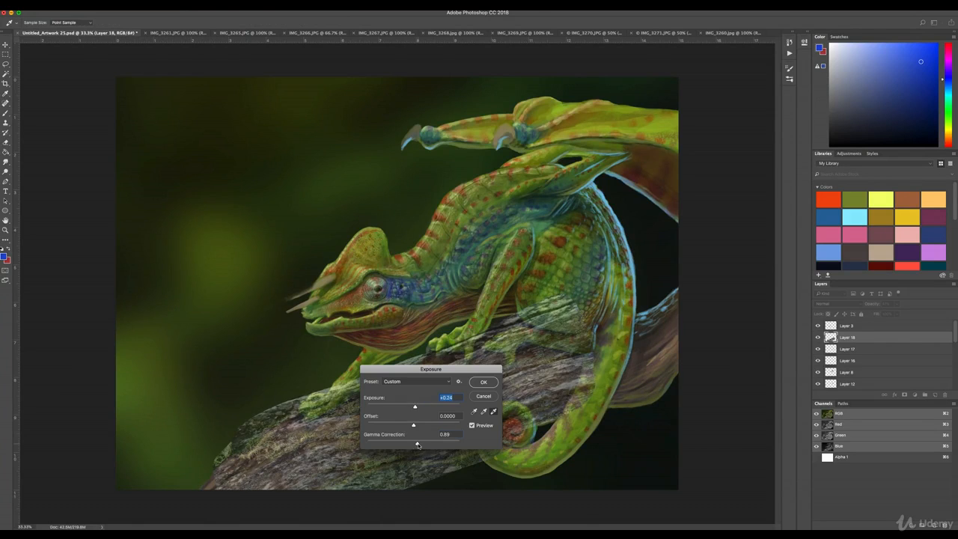
{"action": "left_click_drag", "start_coordinate": [417, 443], "coordinate": [415, 444]}
{"action": "left_click", "coordinate": [484, 382]}
Set the wood layer's opacity to 34% and warp the texture to follow the branch's shape
{"action": "left_click", "coordinate": [897, 304]}
{"action": "left_click_drag", "start_coordinate": [895, 314], "coordinate": [882, 314]}
{"action": "left_click", "coordinate": [97, 5]}
{"action": "mouse_move", "coordinate": [128, 160]}
{"action": "left_click", "coordinate": [202, 197]}
{"action": "left_click_drag", "start_coordinate": [213, 449], "coordinate": [163, 498]}
{"action": "mouse_move", "coordinate": [428, 481]}
{"action": "left_mouse_down"}
{"action": "mouse_move", "coordinate": [432, 466]}
{"action": "mouse_move", "coordinate": [431, 479]}
{"action": "left_mouse_up"}
{"action": "left_click_drag", "start_coordinate": [213, 294], "coordinate": [295, 373]}
{"action": "left_click_drag", "start_coordinate": [206, 380], "coordinate": [228, 398]}
{"action": "left_click_drag", "start_coordinate": [411, 341], "coordinate": [398, 374]}
{"action": "left_click_drag", "start_coordinate": [444, 339], "coordinate": [463, 310]}
{"action": "left_click_drag", "start_coordinate": [419, 479], "coordinate": [416, 456]}
{"action": "left_click_drag", "start_coordinate": [595, 450], "coordinate": [612, 486]}
{"action": "left_click_drag", "start_coordinate": [596, 294], "coordinate": [552, 308]}
{"action": "left_click_drag", "start_coordinate": [536, 372], "coordinate": [748, 377]}
{"action": "left_click_drag", "start_coordinate": [579, 432], "coordinate": [592, 426]}
{"action": "key", "text": "Return"}
Erase the wood texture spilling over the feet, tail and background, and lower the wood layer's opacity further
{"action": "key", "text": "e"}
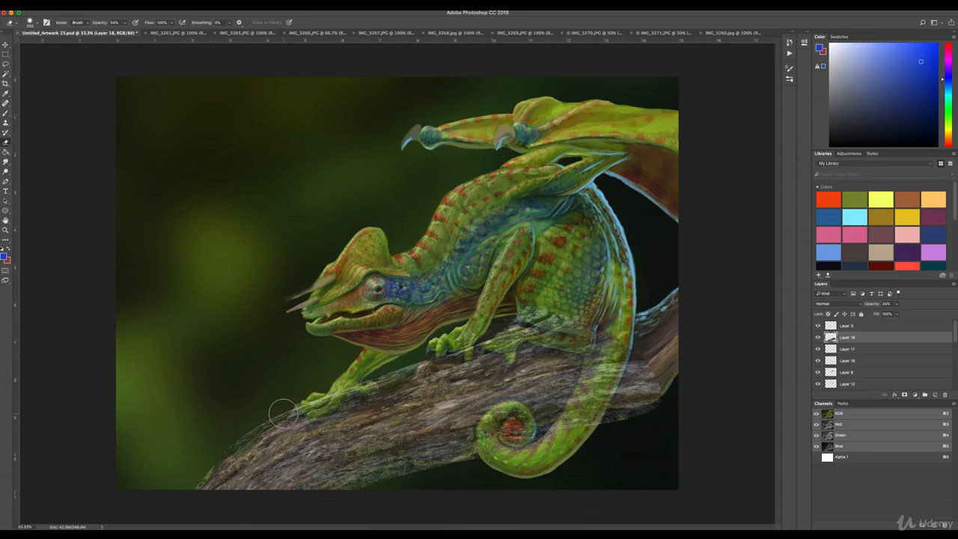
{"action": "mouse_move", "coordinate": [313, 406]}
{"action": "left_mouse_down"}
{"action": "mouse_move", "coordinate": [525, 312]}
{"action": "mouse_move", "coordinate": [508, 338]}
{"action": "mouse_move", "coordinate": [595, 318]}
{"action": "mouse_move", "coordinate": [586, 343]}
{"action": "mouse_move", "coordinate": [604, 363]}
{"action": "mouse_move", "coordinate": [642, 351]}
{"action": "mouse_move", "coordinate": [665, 385]}
{"action": "mouse_move", "coordinate": [567, 444]}
{"action": "mouse_move", "coordinate": [603, 348]}
{"action": "mouse_move", "coordinate": [575, 431]}
{"action": "mouse_move", "coordinate": [586, 376]}
{"action": "mouse_move", "coordinate": [568, 428]}
{"action": "mouse_move", "coordinate": [554, 436]}
{"action": "mouse_move", "coordinate": [496, 425]}
{"action": "mouse_move", "coordinate": [479, 460]}
{"action": "left_mouse_up"}
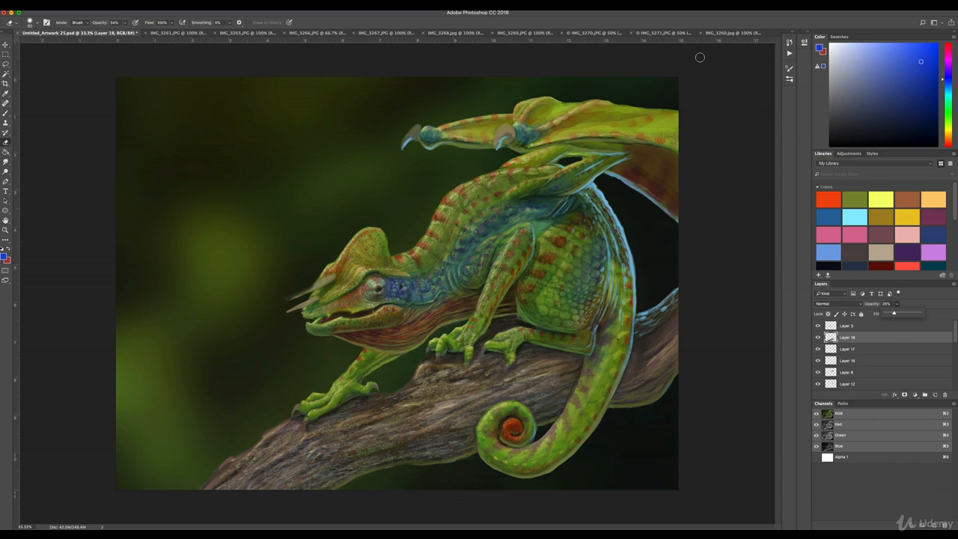
Look through the open reptile, skin and wood reference photos for a horn texture
{"action": "left_click", "coordinate": [741, 33]}
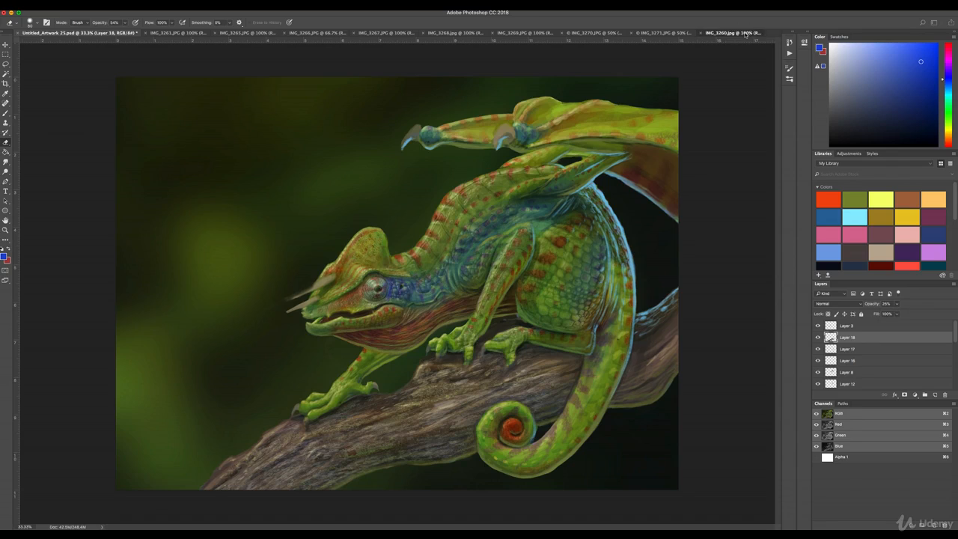
{"action": "left_click", "coordinate": [655, 33]}
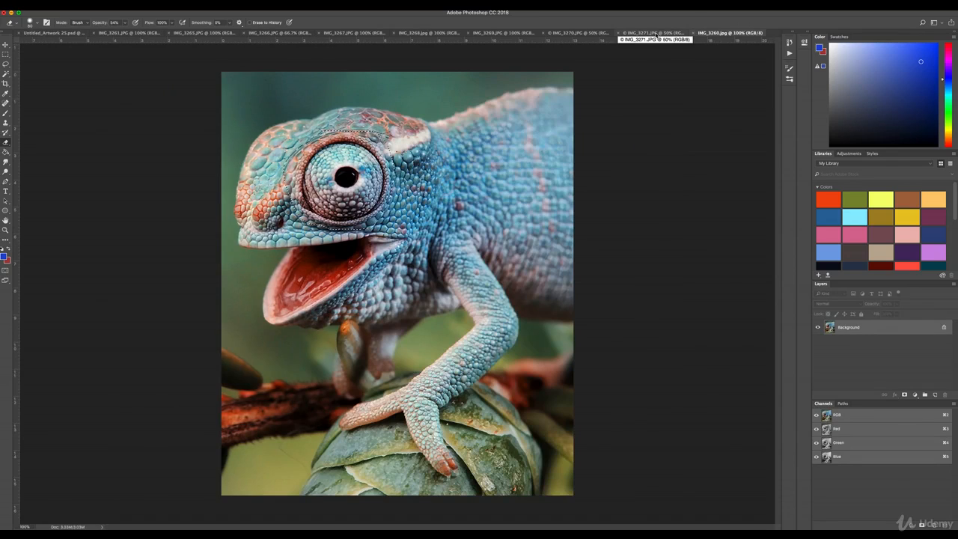
{"action": "left_click", "coordinate": [592, 33]}
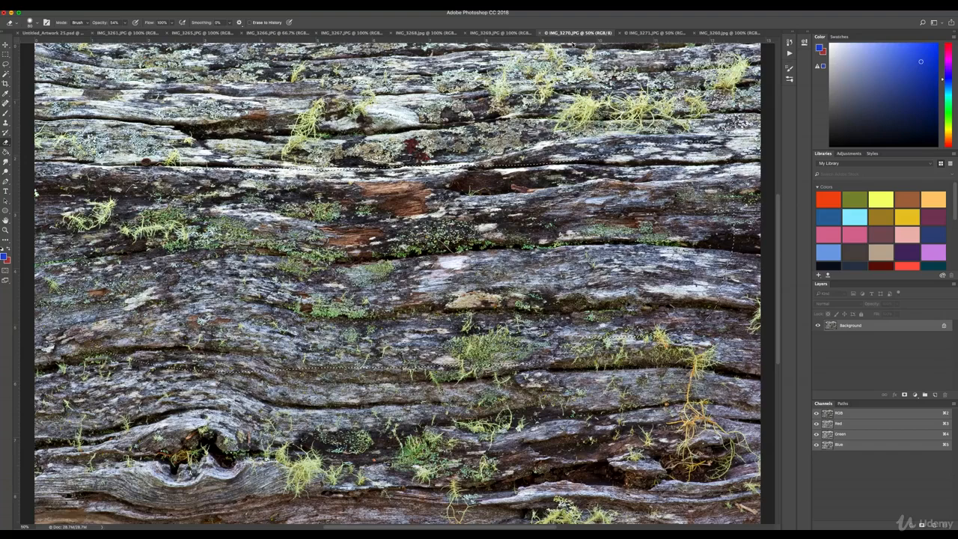
{"action": "left_click", "coordinate": [495, 34]}
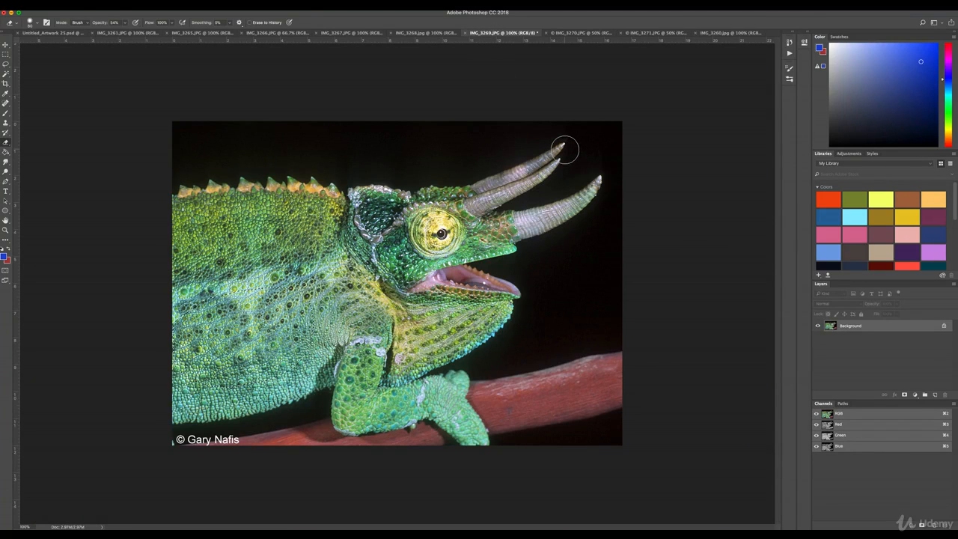
{"action": "left_click", "coordinate": [53, 33]}
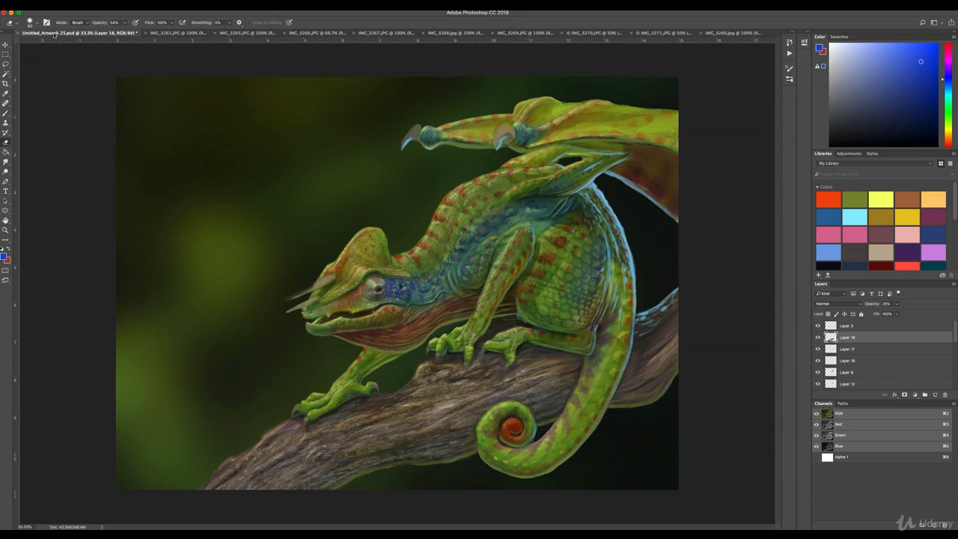
{"action": "left_click", "coordinate": [609, 34]}
{"action": "left_click", "coordinate": [522, 33]}
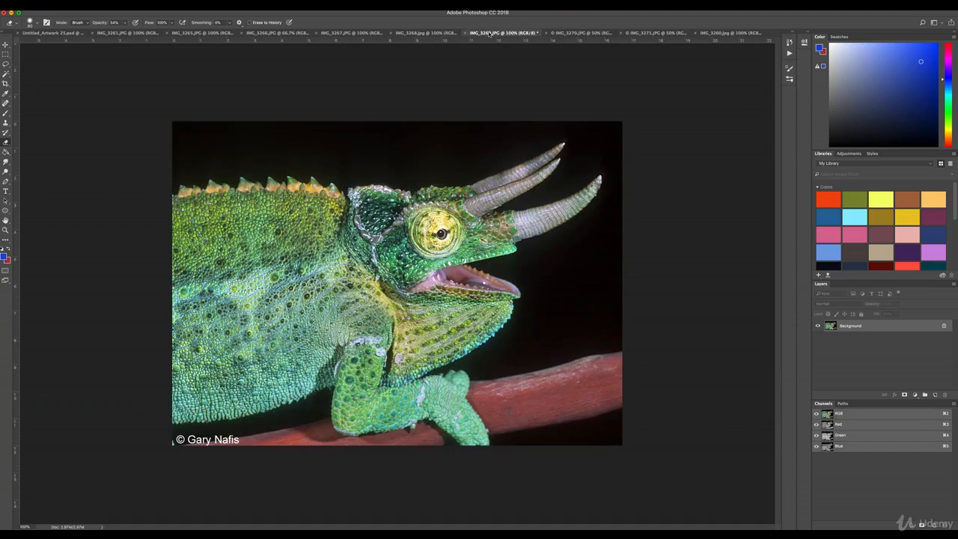
{"action": "left_click", "coordinate": [446, 34]}
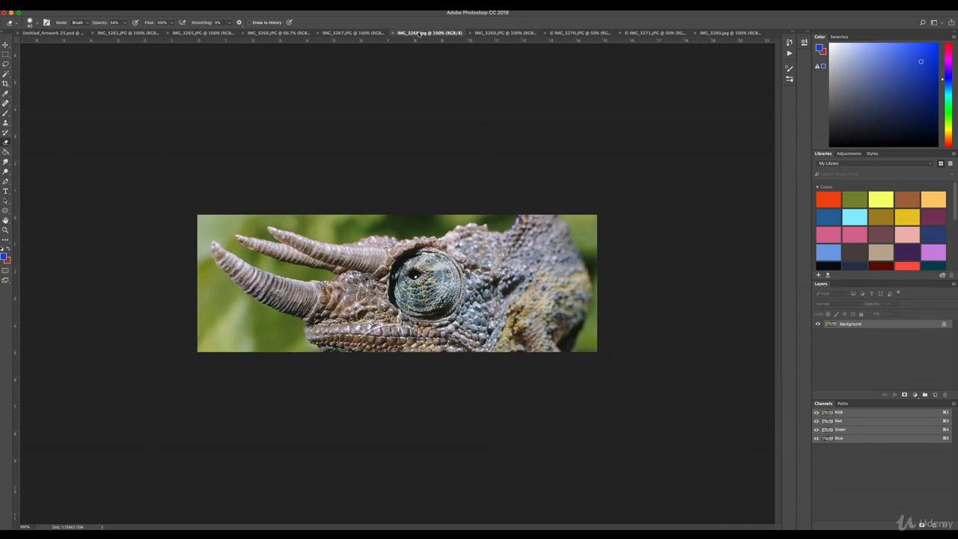
{"action": "left_click", "coordinate": [353, 34]}
{"action": "left_click", "coordinate": [277, 33]}
{"action": "left_click", "coordinate": [202, 34]}
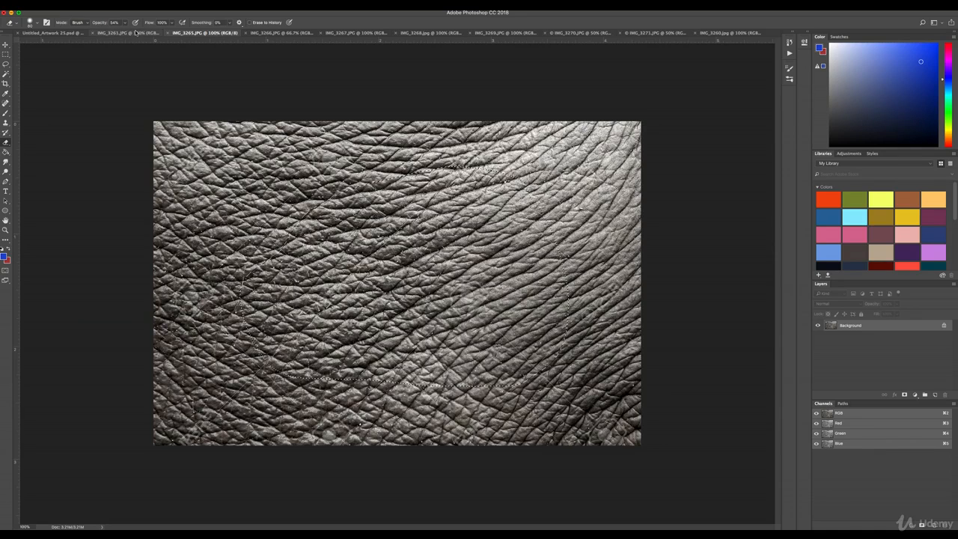
{"action": "left_click", "coordinate": [130, 34]}
{"action": "left_click", "coordinate": [353, 34]}
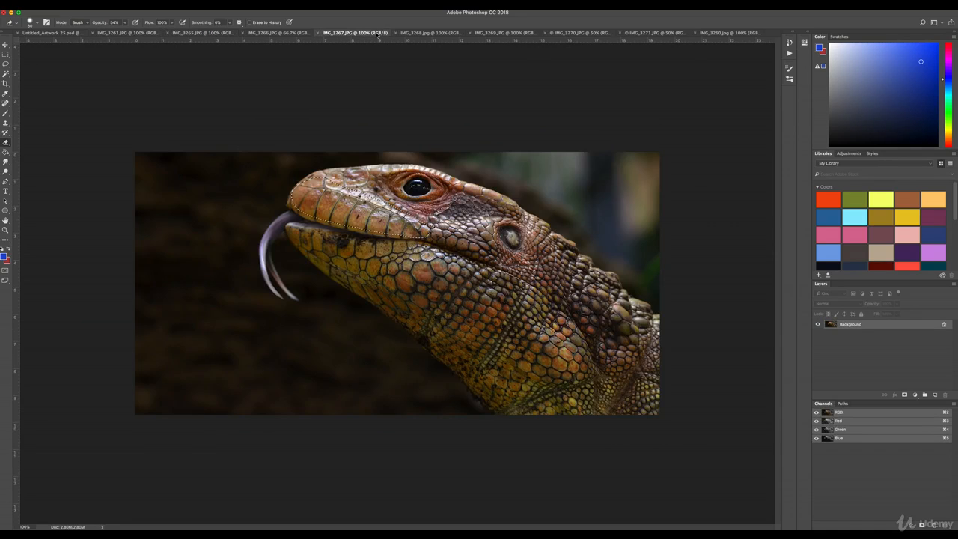
{"action": "left_click", "coordinate": [428, 34]}
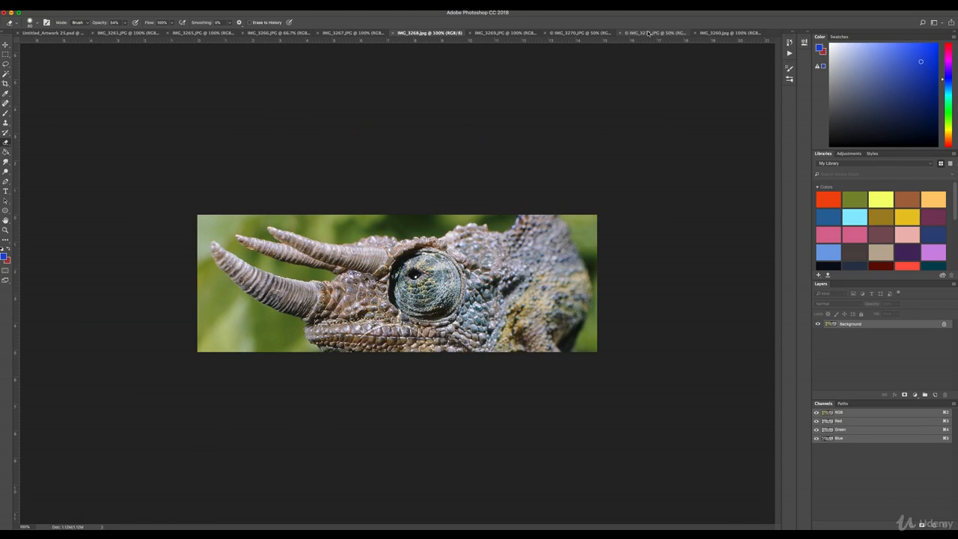
{"action": "left_click", "coordinate": [642, 34]}
{"action": "left_click", "coordinate": [580, 33]}
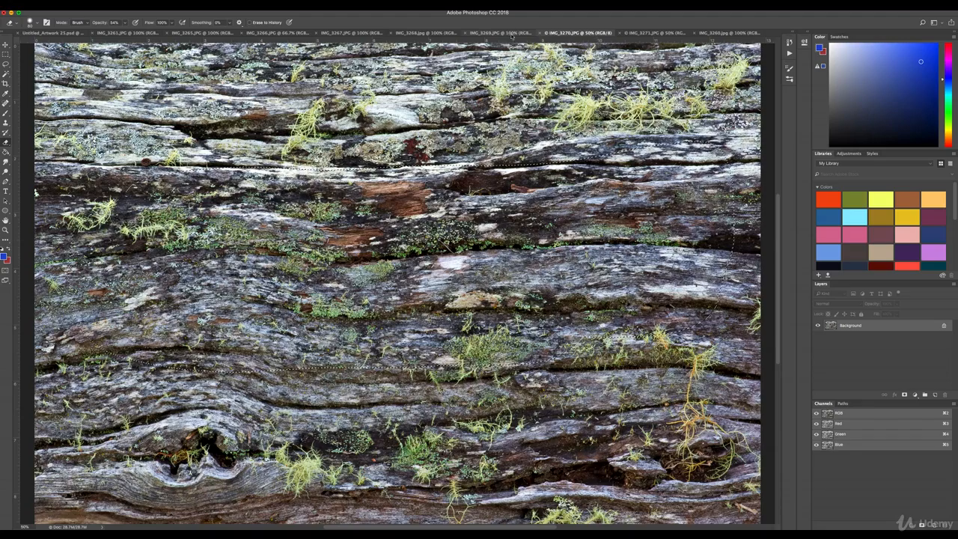
{"action": "left_click", "coordinate": [503, 33]}
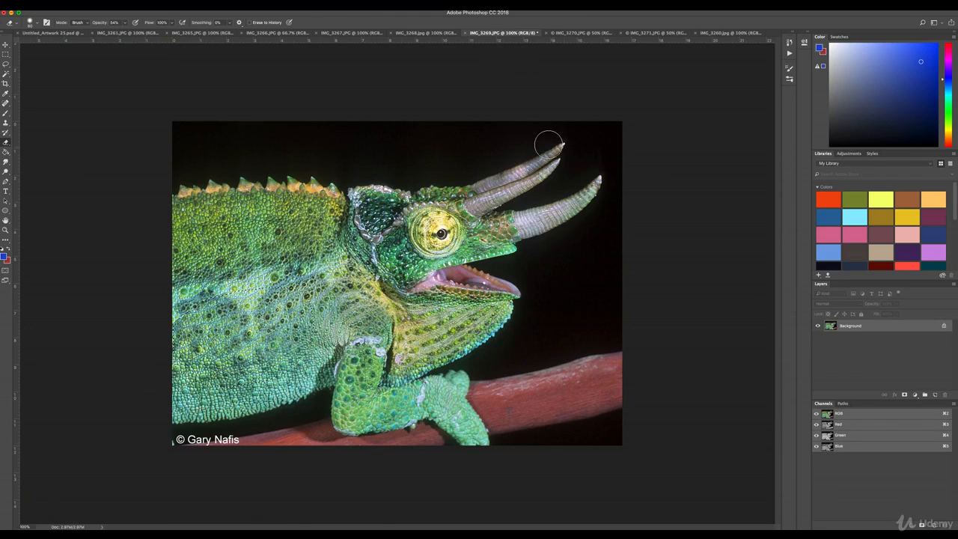
Try outlining the lowest horn of the green chameleon in IMG_3269.JPG with the Lasso
{"action": "left_click", "coordinate": [5, 63]}
{"action": "mouse_move", "coordinate": [603, 169]}
{"action": "left_mouse_down"}
{"action": "mouse_move", "coordinate": [513, 206]}
{"action": "mouse_move", "coordinate": [512, 225]}
{"action": "mouse_move", "coordinate": [553, 249]}
{"action": "mouse_move", "coordinate": [596, 216]}
{"action": "mouse_move", "coordinate": [608, 171]}
{"action": "left_mouse_up"}
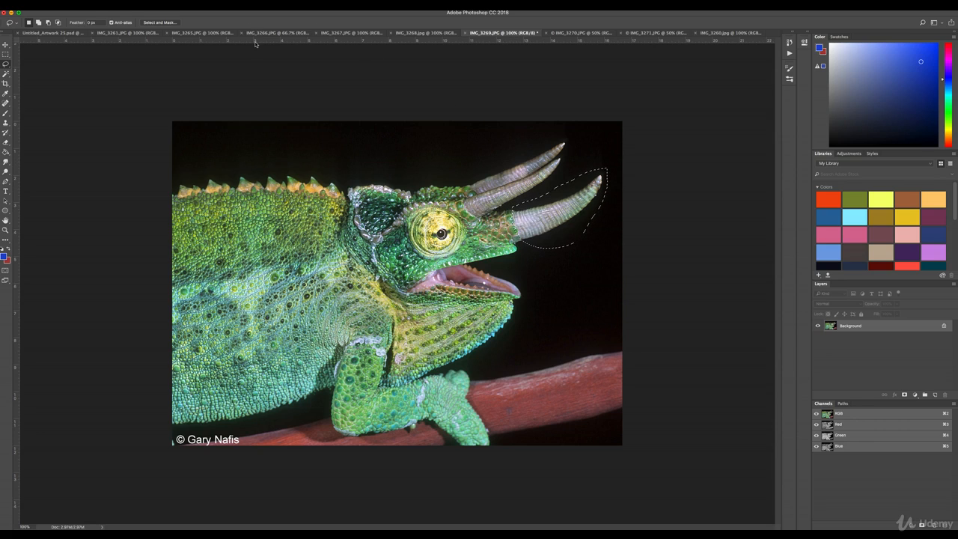
{"action": "left_click", "coordinate": [279, 33]}
{"action": "left_click", "coordinate": [355, 33]}
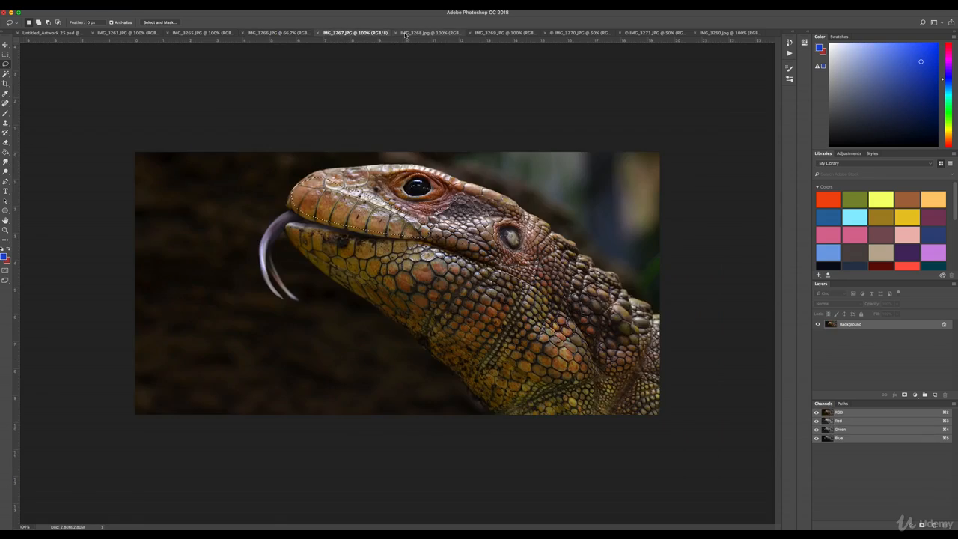
Select the largest horn in IMG_3268.jpg, bring it into the artwork, and rotate and position it at the creature's snout
{"action": "left_click", "coordinate": [404, 33]}
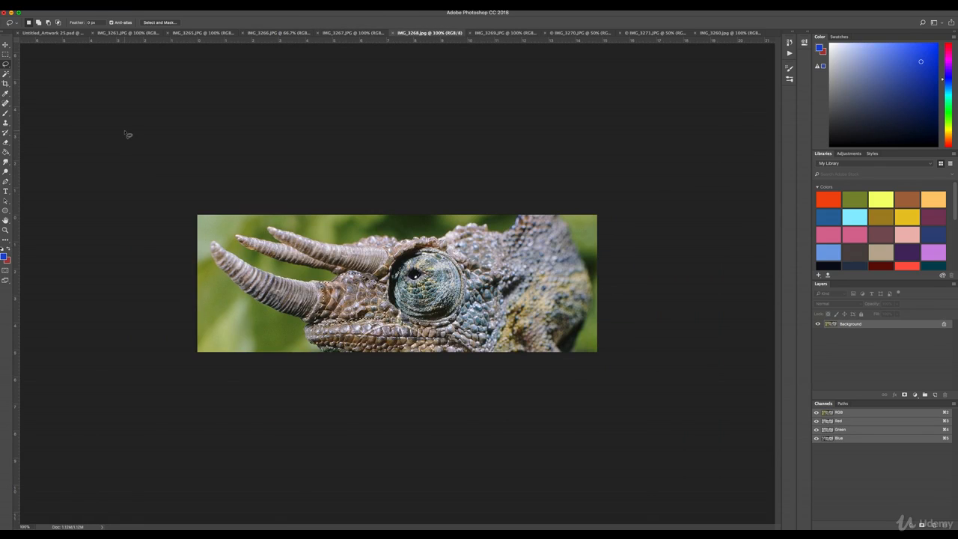
{"action": "left_click", "coordinate": [5, 55]}
{"action": "mouse_move", "coordinate": [258, 264]}
{"action": "left_mouse_down"}
{"action": "mouse_move", "coordinate": [212, 236]}
{"action": "mouse_move", "coordinate": [195, 246]}
{"action": "mouse_move", "coordinate": [199, 266]}
{"action": "mouse_move", "coordinate": [233, 301]}
{"action": "mouse_move", "coordinate": [291, 320]}
{"action": "left_mouse_up"}
{"action": "mouse_move", "coordinate": [364, 315]}
{"action": "left_mouse_down"}
{"action": "mouse_move", "coordinate": [348, 283]}
{"action": "mouse_move", "coordinate": [249, 210]}
{"action": "mouse_move", "coordinate": [46, 13]}
{"action": "mouse_move", "coordinate": [288, 276]}
{"action": "mouse_move", "coordinate": [289, 235]}
{"action": "mouse_move", "coordinate": [278, 232]}
{"action": "left_mouse_up"}
{"action": "key", "text": "v"}
{"action": "left_click_drag", "start_coordinate": [287, 270], "coordinate": [317, 297]}
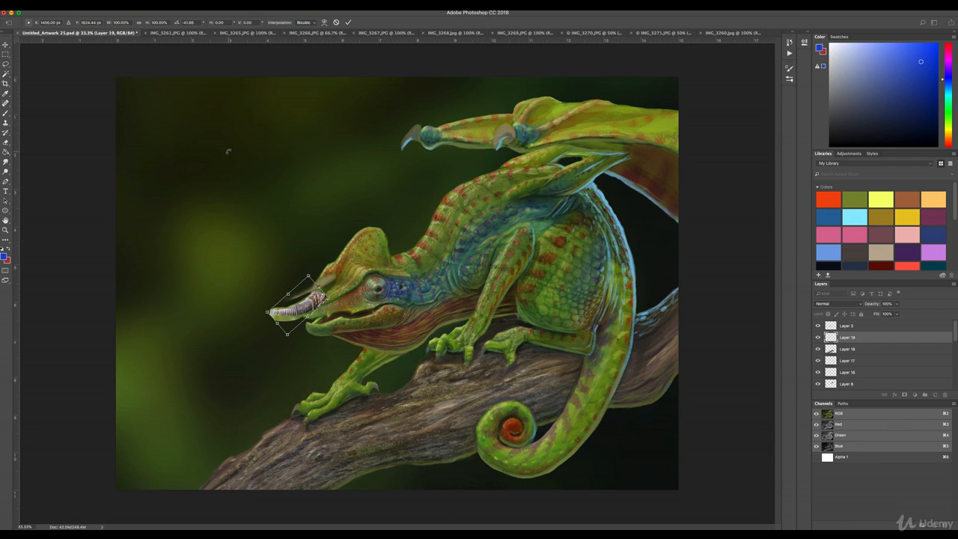
{"action": "key", "text": "Return"}
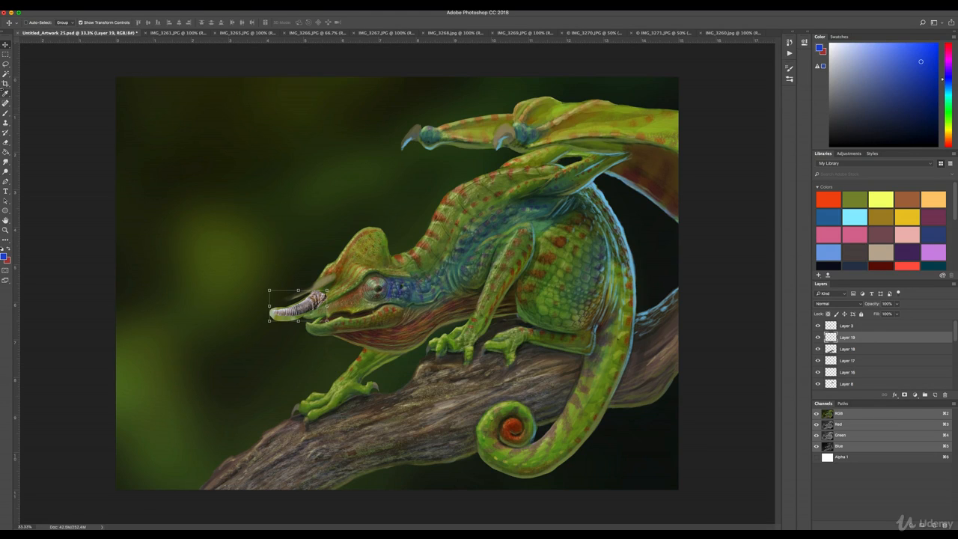
Outline the pasted horn along its edges with the Magnetic Lasso, leaving out the green fringe
{"action": "key", "text": "super+plus"}
{"action": "key", "text": "super+plus"}
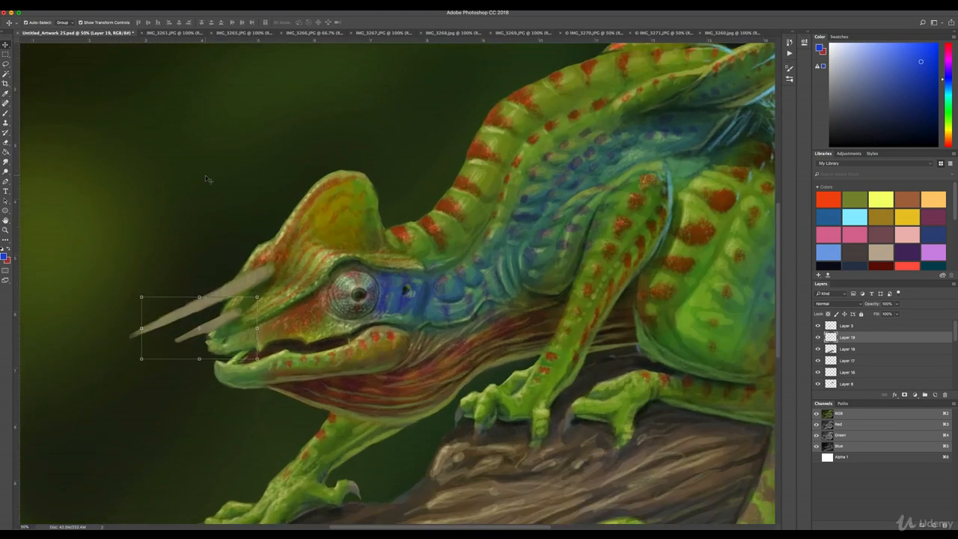
{"action": "key", "text": "super+plus"}
{"action": "scroll", "coordinate": [205, 175], "scroll_direction": "left", "scroll_amount": 5}
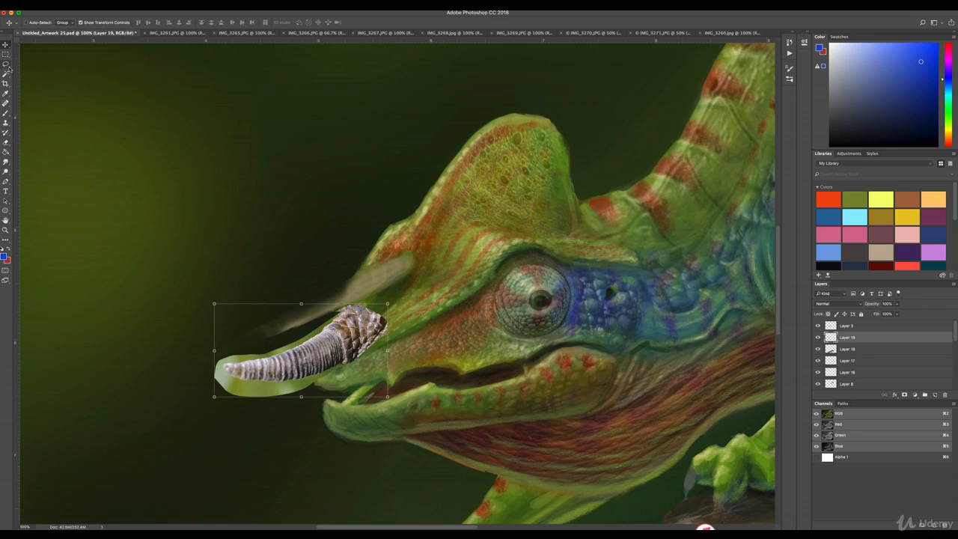
{"action": "scroll", "coordinate": [8, 93], "scroll_direction": "down", "scroll_amount": 1}
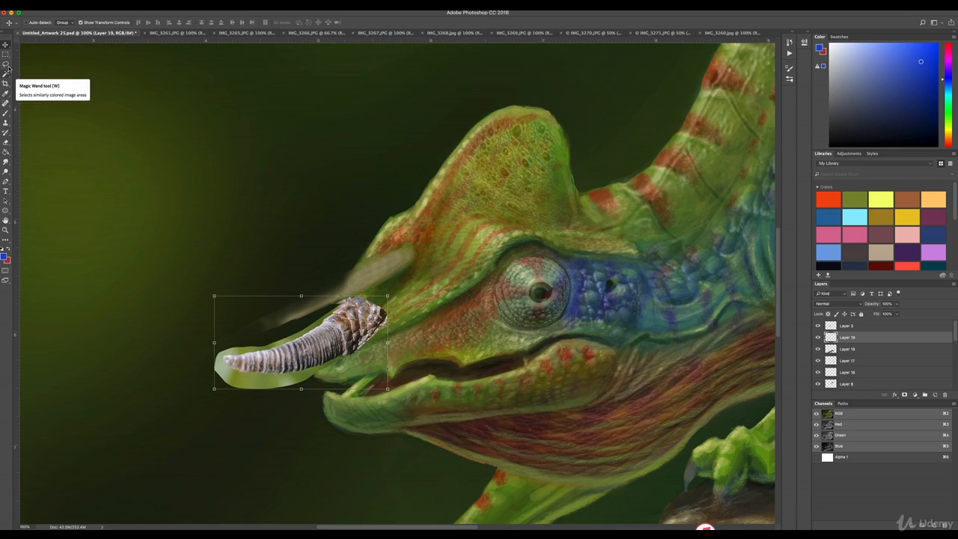
{"action": "left_click", "coordinate": [6, 65]}
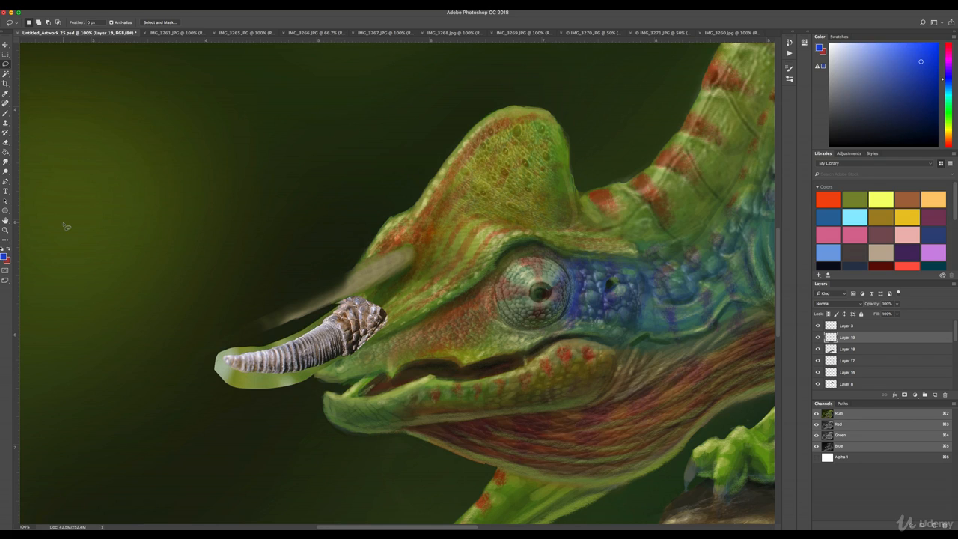
{"action": "left_click", "coordinate": [6, 66]}
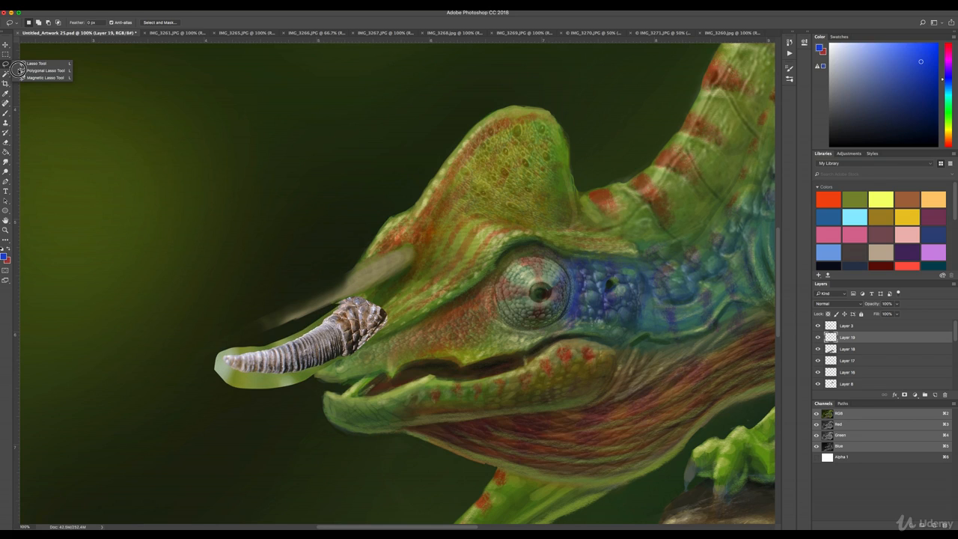
{"action": "left_click", "coordinate": [30, 80]}
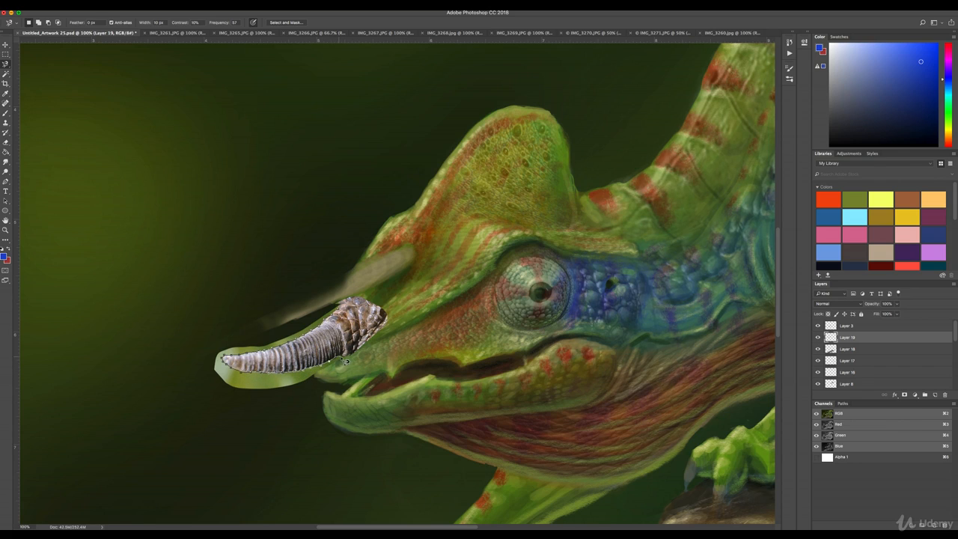
{"action": "scroll", "coordinate": [363, 356], "scroll_direction": "down", "scroll_amount": 1}
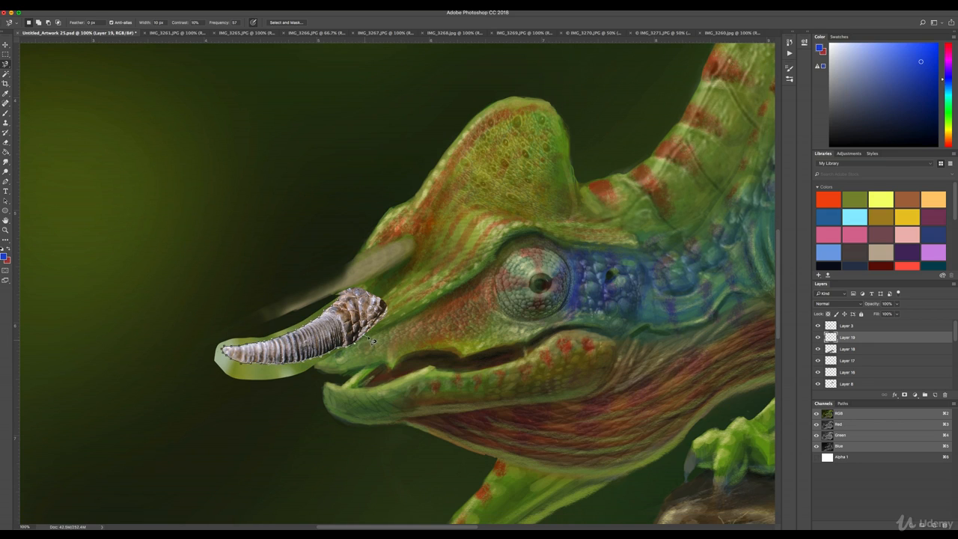
{"action": "scroll", "coordinate": [384, 330], "scroll_direction": "down", "scroll_amount": 1}
{"action": "scroll", "coordinate": [384, 328], "scroll_direction": "down", "scroll_amount": 1}
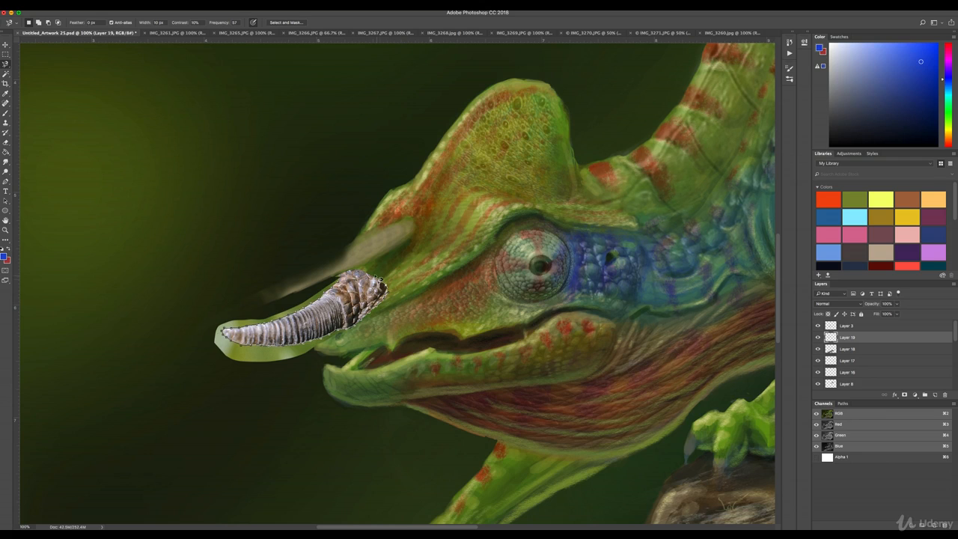
{"action": "left_click", "coordinate": [340, 282]}
Invert the horn selection, delete the green fringe around the horn, and clear the selection
{"action": "left_click", "coordinate": [82, 4]}
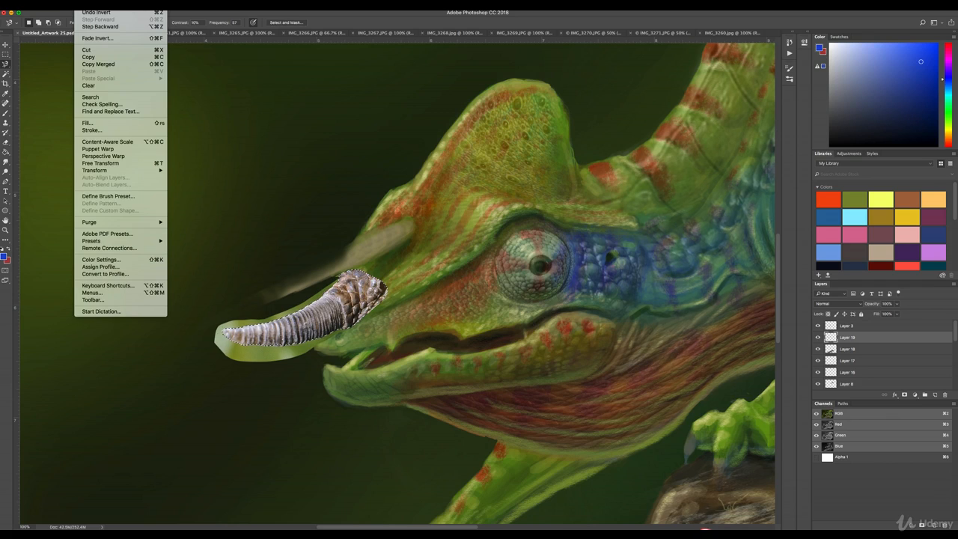
{"action": "mouse_move", "coordinate": [161, 5]}
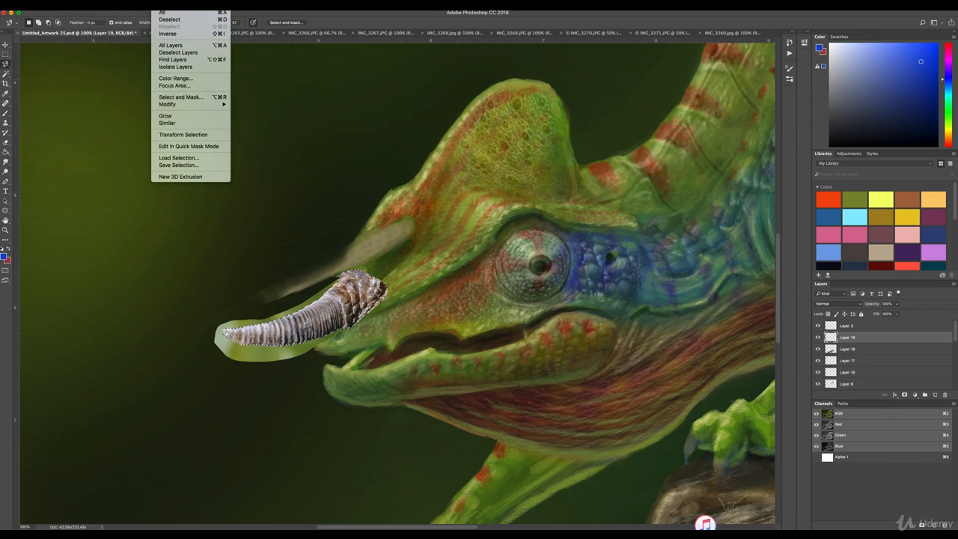
{"action": "left_click", "coordinate": [179, 33]}
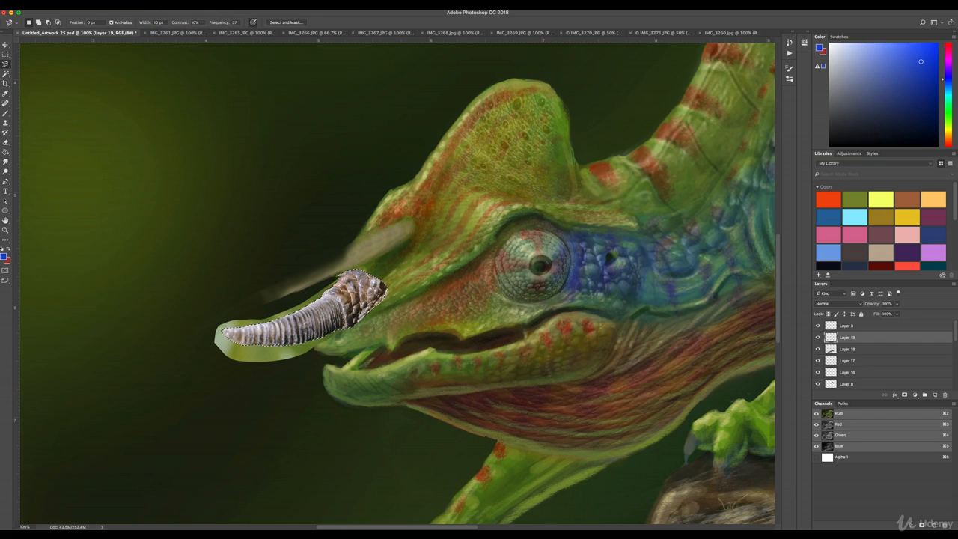
{"action": "left_click", "coordinate": [182, 4]}
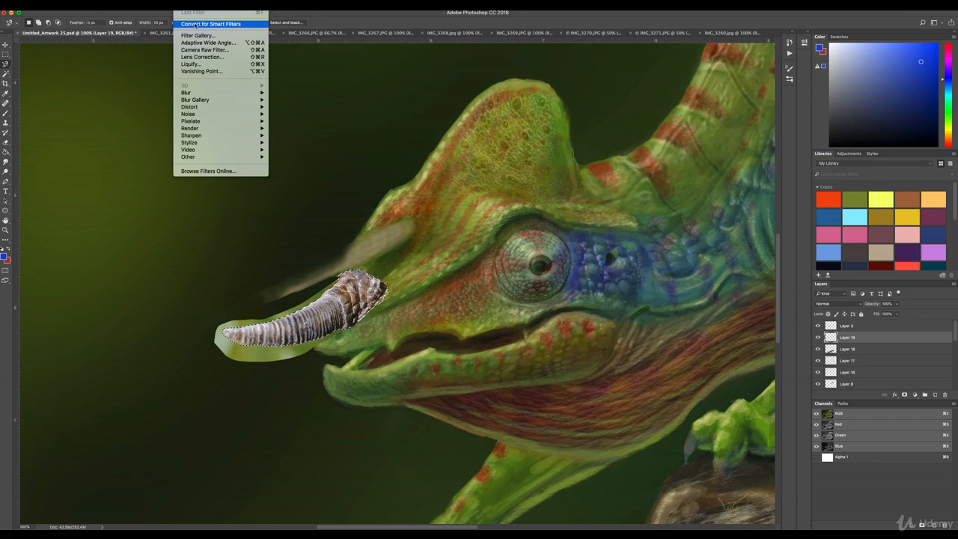
{"action": "mouse_move", "coordinate": [160, 4]}
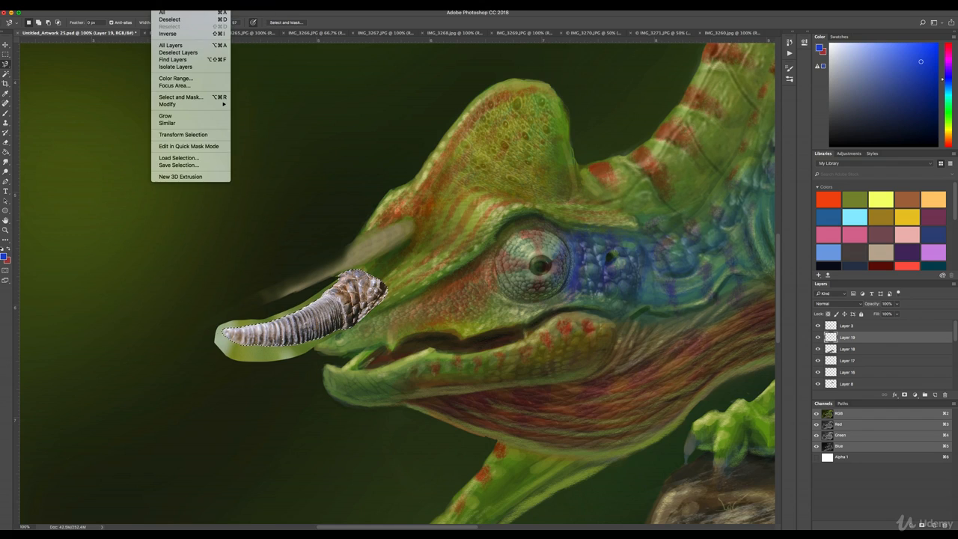
{"action": "left_click", "coordinate": [177, 34]}
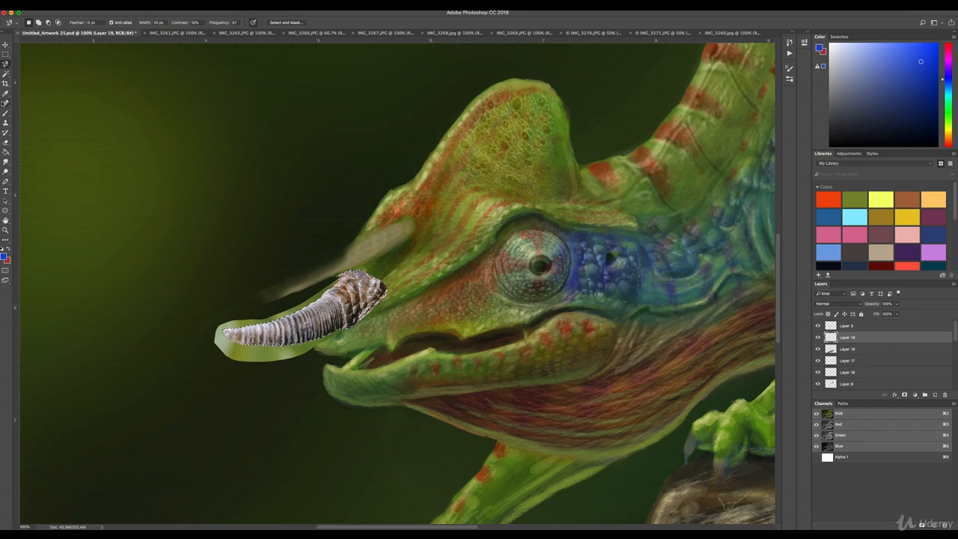
{"action": "scroll", "coordinate": [12, 121], "scroll_direction": "up", "scroll_amount": 1}
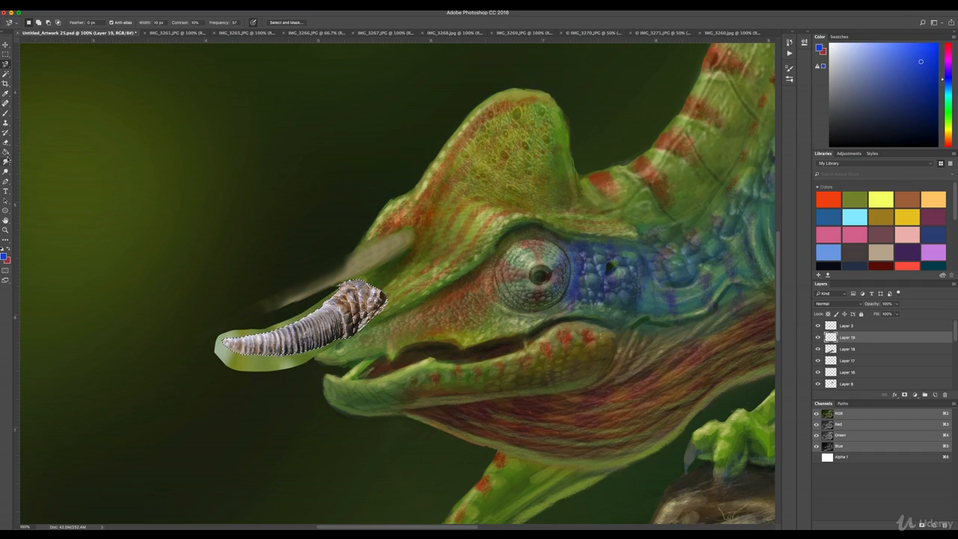
{"action": "left_click", "coordinate": [6, 142]}
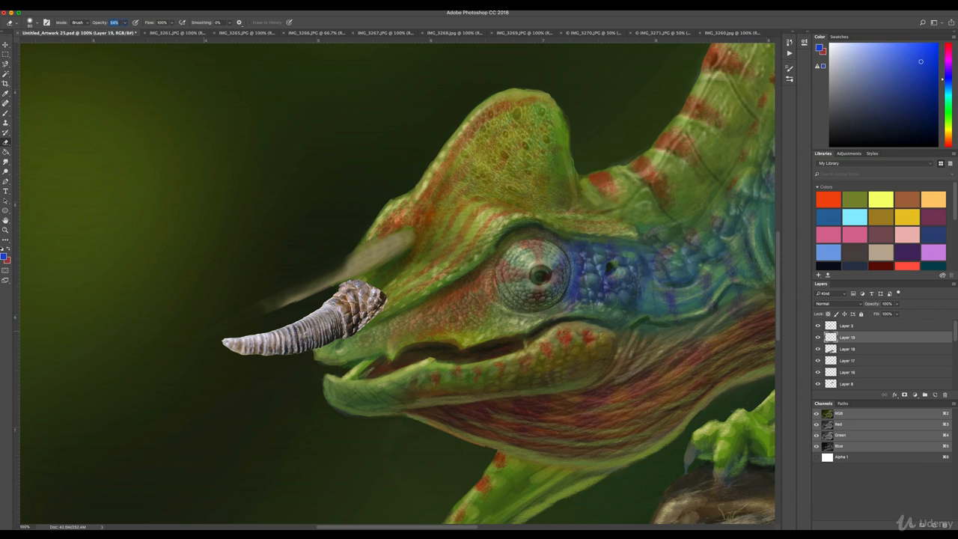
Darken and soften the horn layer with Brightness/Contrast, using brightness -26 and contrast -11
{"action": "left_click", "coordinate": [98, 5]}
{"action": "mouse_move", "coordinate": [113, 25]}
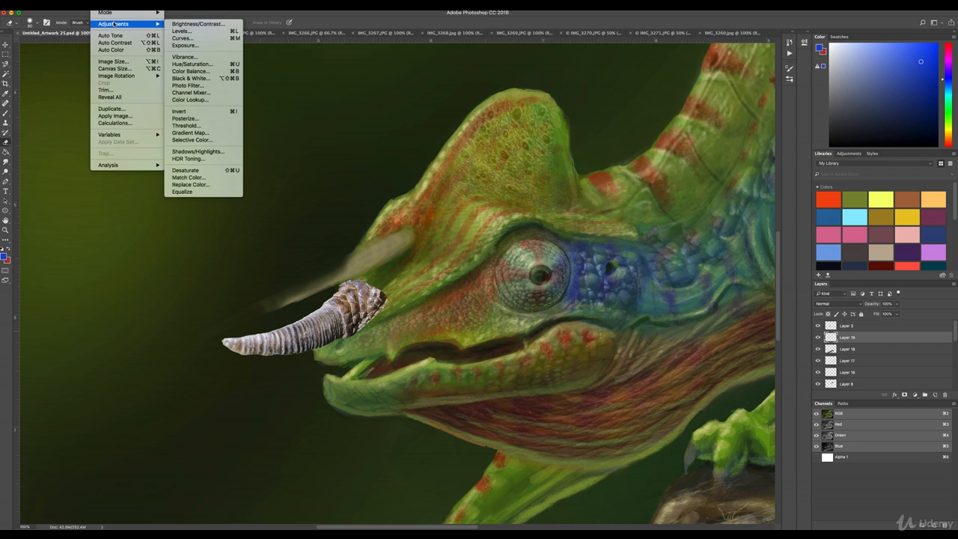
{"action": "left_click", "coordinate": [196, 25]}
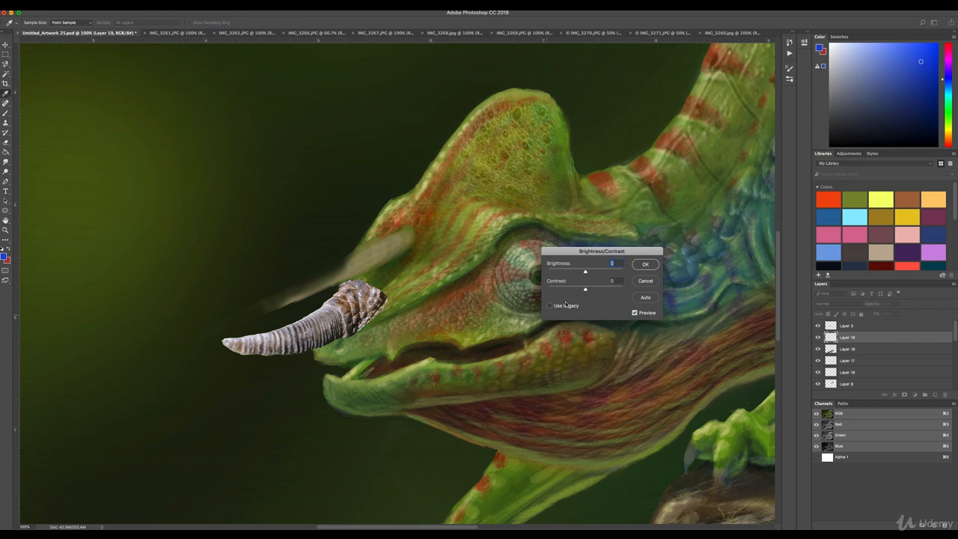
{"action": "mouse_move", "coordinate": [585, 273]}
{"action": "left_mouse_down"}
{"action": "mouse_move", "coordinate": [570, 273]}
{"action": "mouse_move", "coordinate": [588, 291]}
{"action": "mouse_move", "coordinate": [577, 291]}
{"action": "mouse_move", "coordinate": [578, 272]}
{"action": "left_mouse_up"}
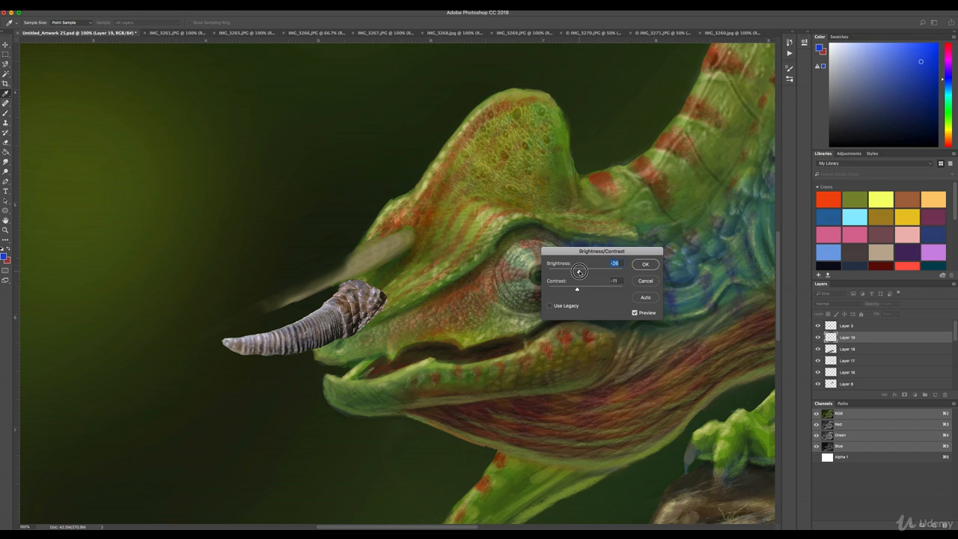
{"action": "left_click", "coordinate": [638, 267]}
{"action": "key", "text": "e"}
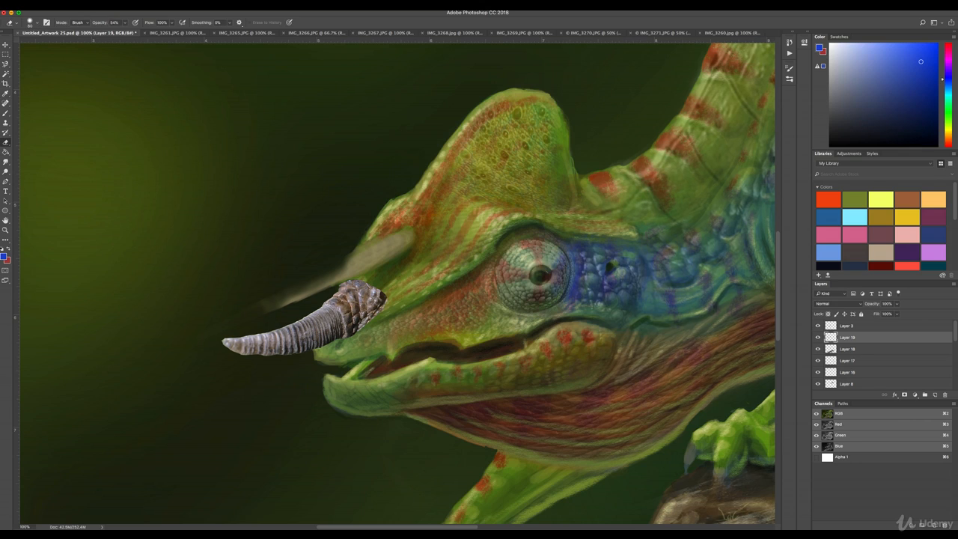
Flatten the horn's tones with Curves, raising the black point output to 18 and lowering the white point output to 204
{"action": "left_click", "coordinate": [99, 5]}
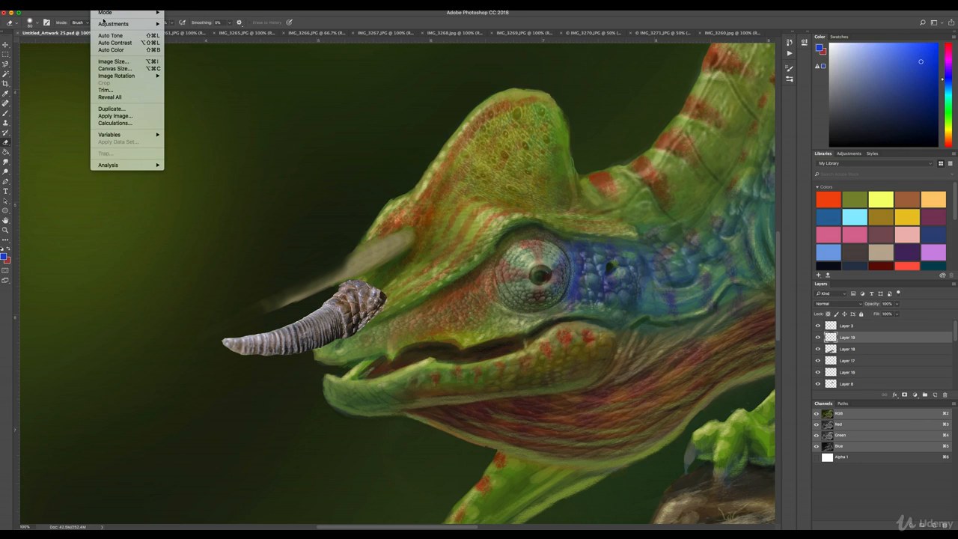
{"action": "mouse_move", "coordinate": [105, 23]}
{"action": "left_click", "coordinate": [184, 39]}
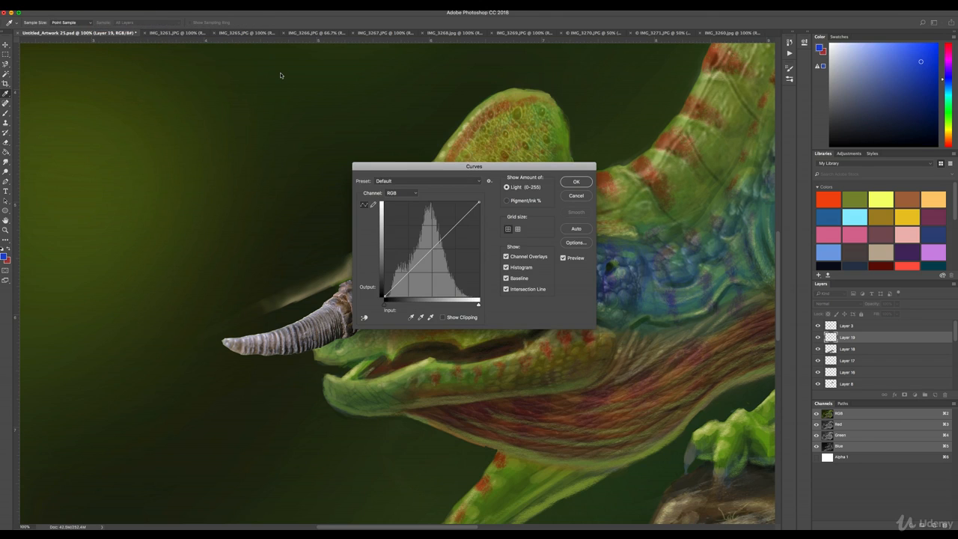
{"action": "mouse_move", "coordinate": [384, 299]}
{"action": "left_mouse_down"}
{"action": "mouse_move", "coordinate": [382, 283]}
{"action": "mouse_move", "coordinate": [384, 291]}
{"action": "left_mouse_up"}
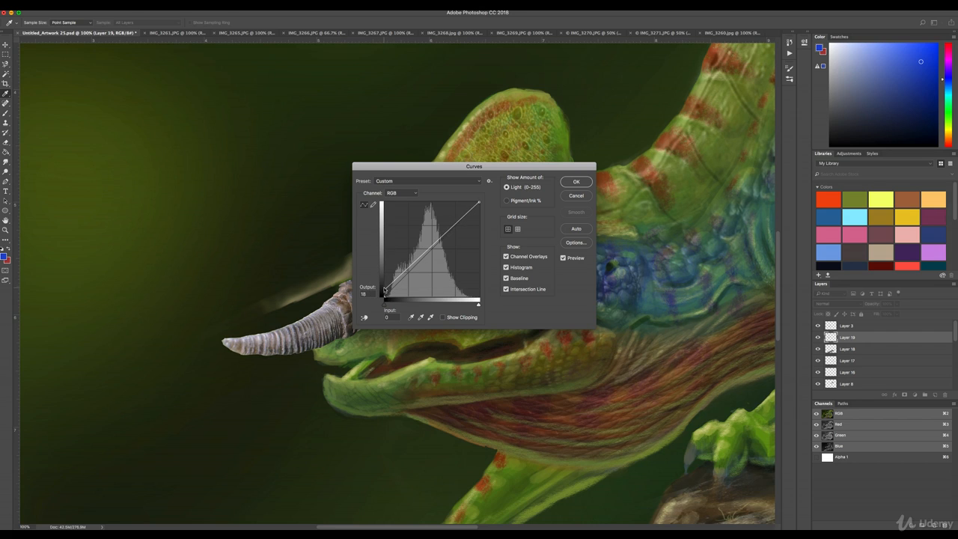
{"action": "left_click_drag", "start_coordinate": [479, 202], "coordinate": [479, 221]}
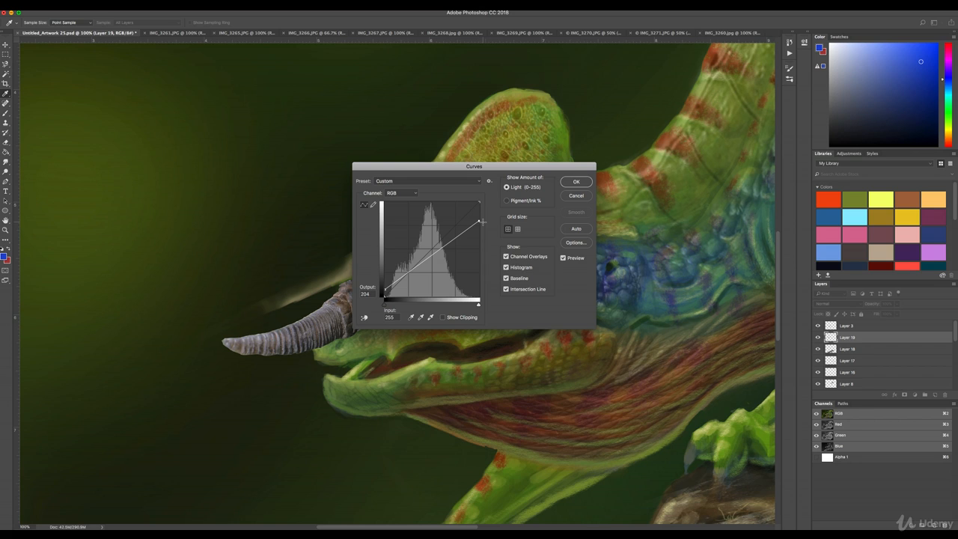
{"action": "left_click", "coordinate": [574, 183]}
{"action": "key", "text": "e"}
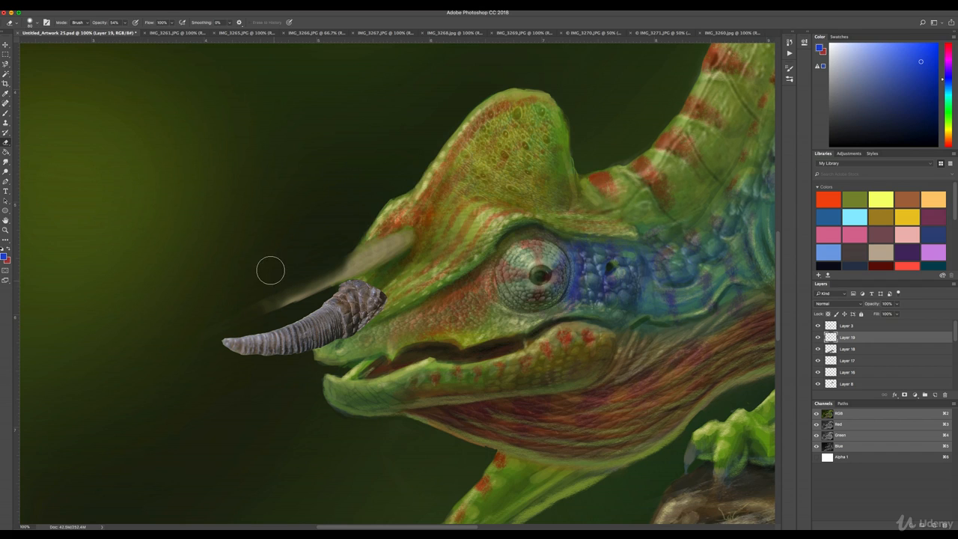
Warp the horn to straighten its curve, pulling the tip end of the mesh inward and downward
{"action": "left_click", "coordinate": [83, 4]}
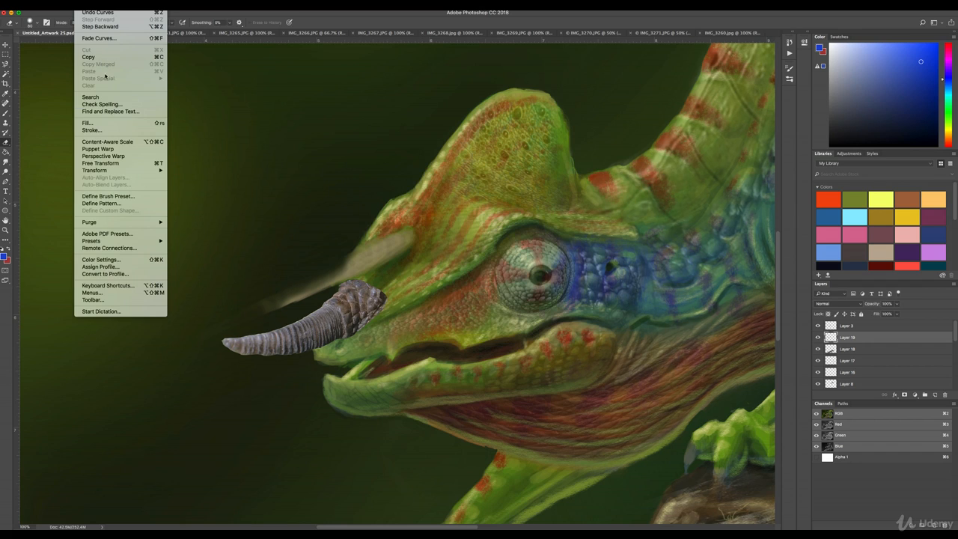
{"action": "mouse_move", "coordinate": [126, 172]}
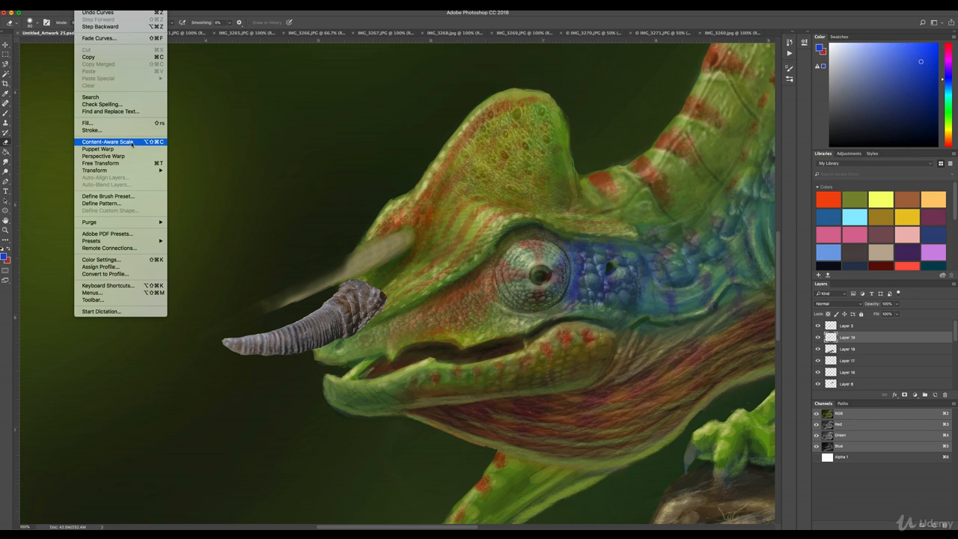
{"action": "left_click", "coordinate": [191, 218]}
{"action": "scroll", "coordinate": [217, 340], "scroll_direction": "up", "scroll_amount": 2}
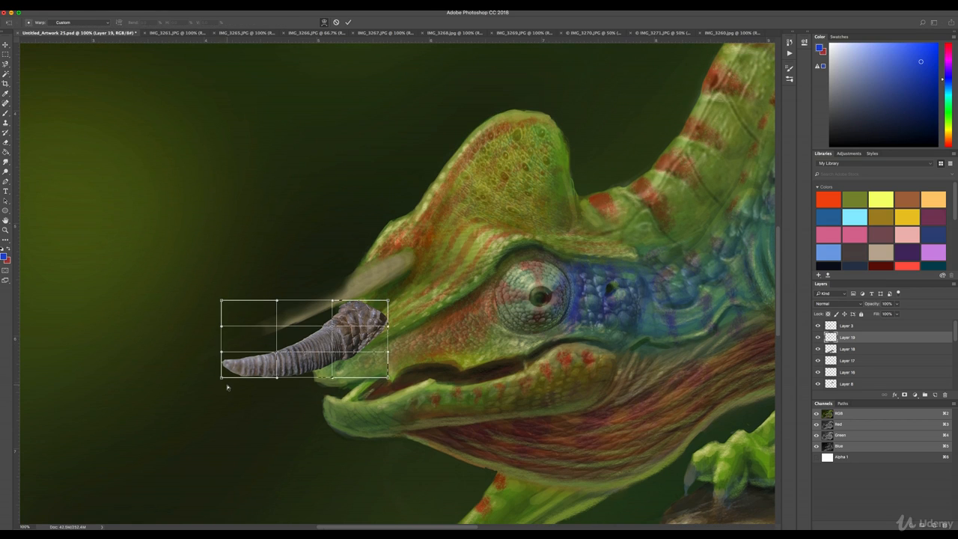
{"action": "mouse_move", "coordinate": [222, 380]}
{"action": "left_mouse_down"}
{"action": "mouse_move", "coordinate": [220, 396]}
{"action": "mouse_move", "coordinate": [230, 389]}
{"action": "left_mouse_up"}
{"action": "left_click_drag", "start_coordinate": [222, 300], "coordinate": [224, 322]}
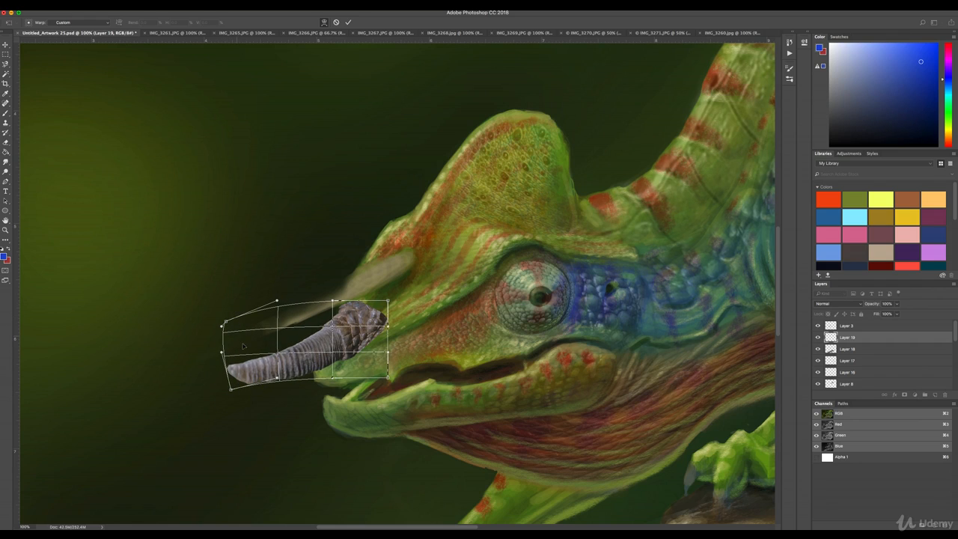
{"action": "left_click_drag", "start_coordinate": [251, 356], "coordinate": [349, 358]}
{"action": "key", "text": "Return"}
{"action": "key", "text": "e"}
Adjust the horn's proportions slightly at the tip end with Free Transform
{"action": "key", "text": "ctrl+t"}
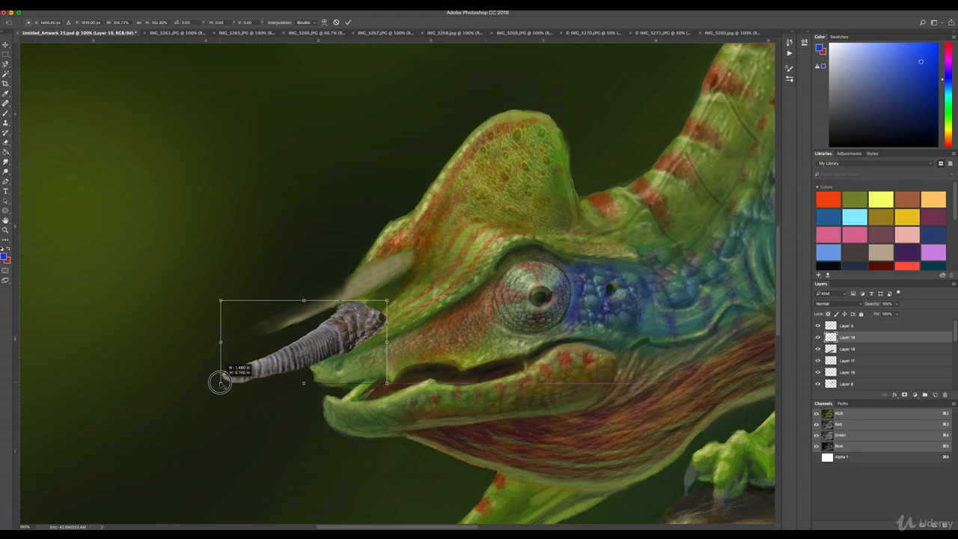
{"action": "left_click_drag", "start_coordinate": [221, 343], "coordinate": [229, 342]}
{"action": "left_click", "coordinate": [82, 5]}
{"action": "left_click", "coordinate": [83, 4]}
{"action": "key", "text": "Return"}
Try to reshape the horn from its tip with Perspective Warp
{"action": "left_click", "coordinate": [83, 5]}
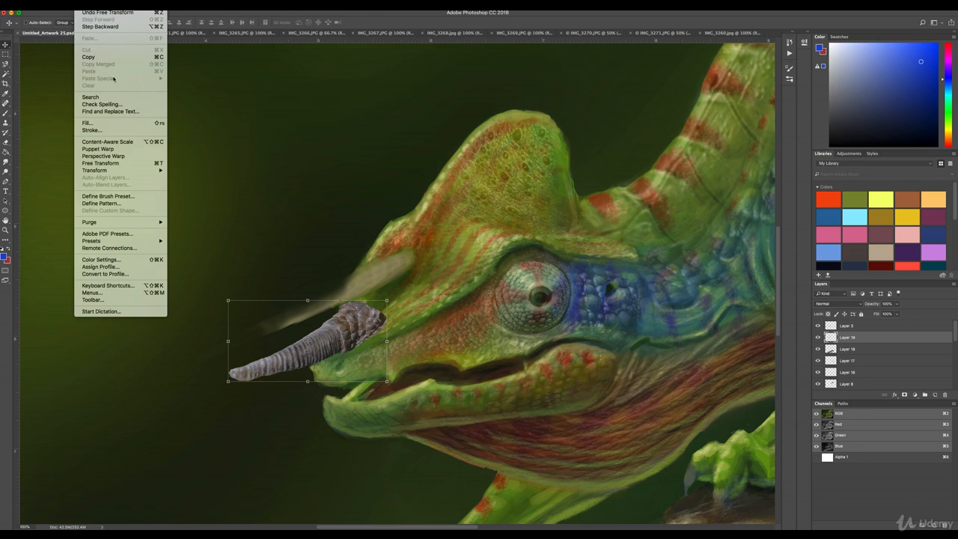
{"action": "left_click", "coordinate": [119, 149]}
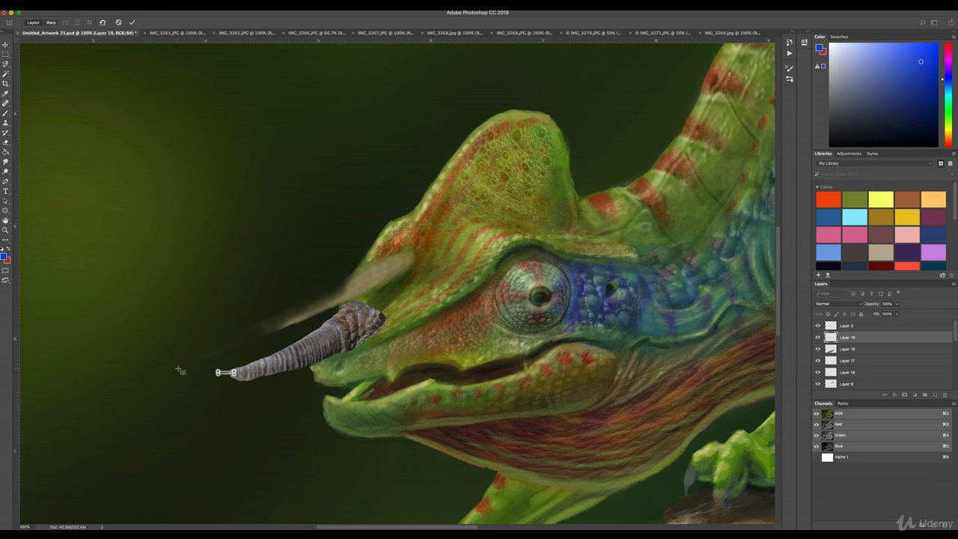
{"action": "scroll", "coordinate": [182, 369], "scroll_direction": "down", "scroll_amount": 2}
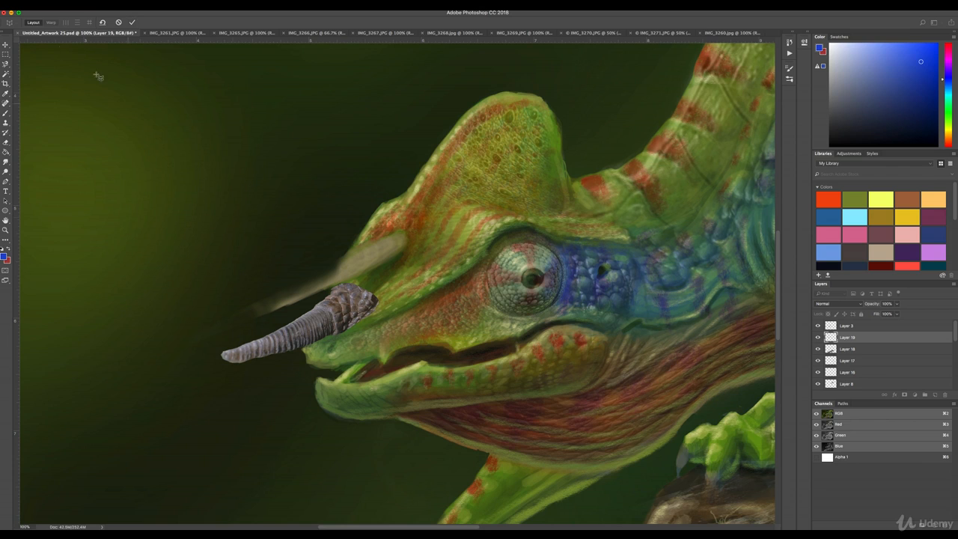
{"action": "left_click", "coordinate": [6, 45]}
{"action": "left_click", "coordinate": [542, 173]}
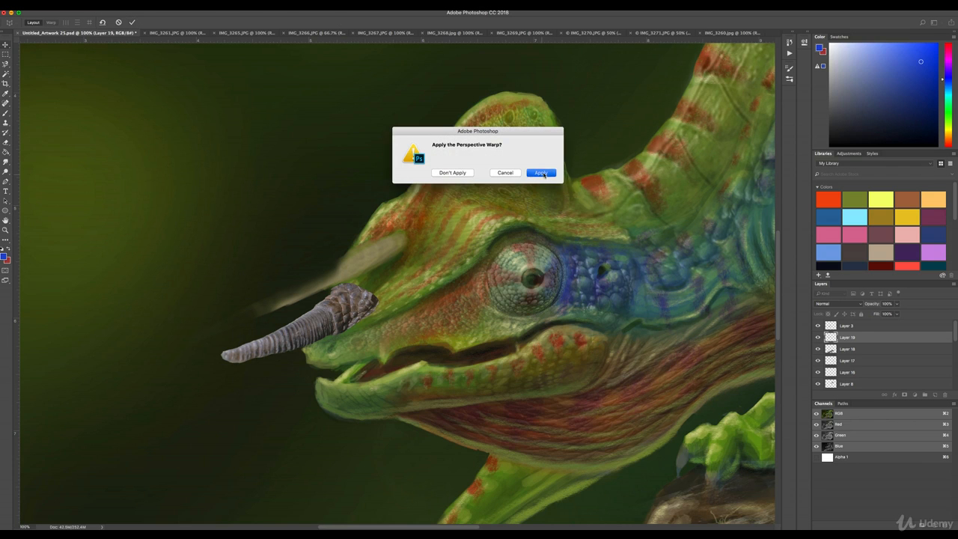
Skew the horn with Free Transform so its tip rises and extends slightly farther ahead of the snout
{"action": "left_click", "coordinate": [89, 4]}
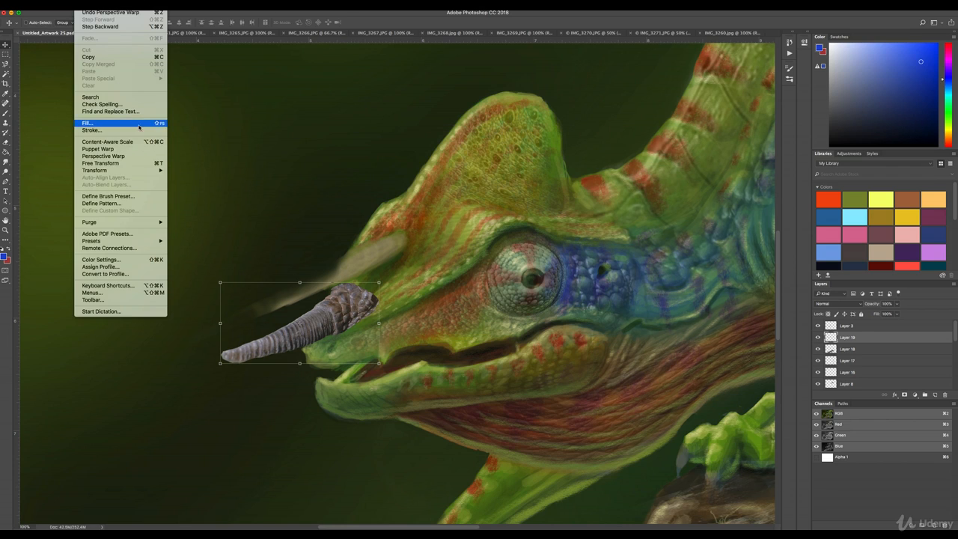
{"action": "mouse_move", "coordinate": [137, 171]}
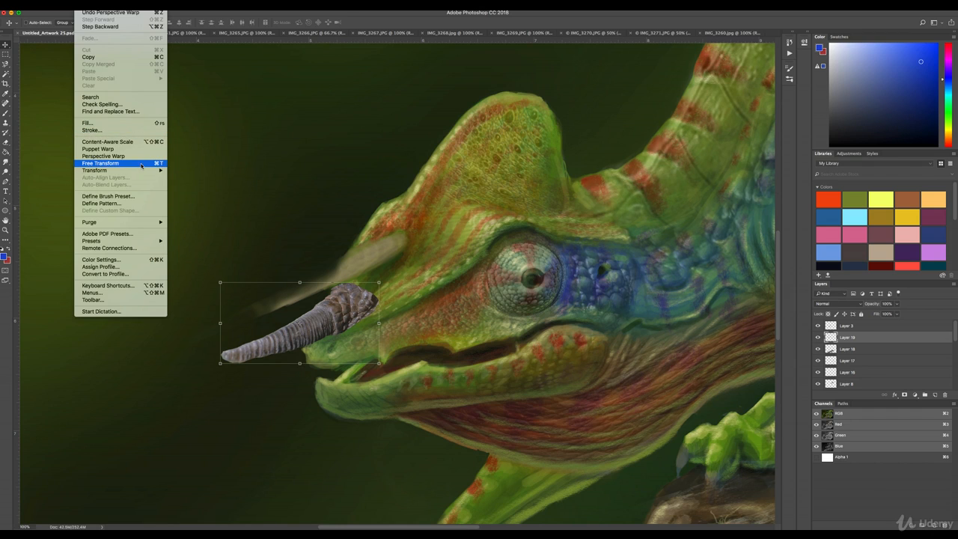
{"action": "left_click", "coordinate": [100, 163]}
{"action": "left_click_drag", "start_coordinate": [219, 363], "coordinate": [219, 359]}
{"action": "key", "text": "super+z"}
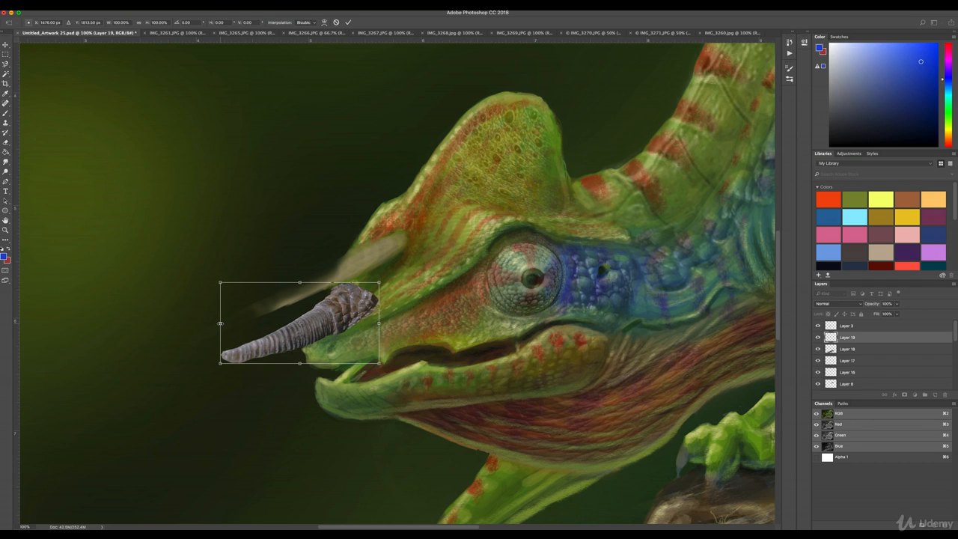
{"action": "left_click_drag", "start_coordinate": [221, 324], "coordinate": [211, 289]}
{"action": "mouse_move", "coordinate": [209, 293]}
{"action": "left_mouse_down"}
{"action": "mouse_move", "coordinate": [197, 302]}
{"action": "mouse_move", "coordinate": [209, 298]}
{"action": "left_mouse_up"}
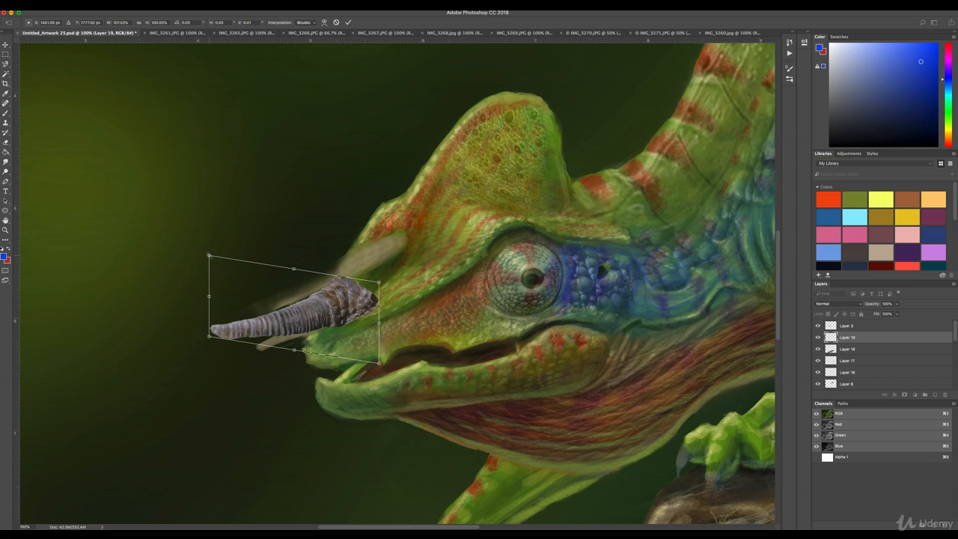
{"action": "left_click_drag", "start_coordinate": [209, 297], "coordinate": [206, 303]}
{"action": "key", "text": "Return"}
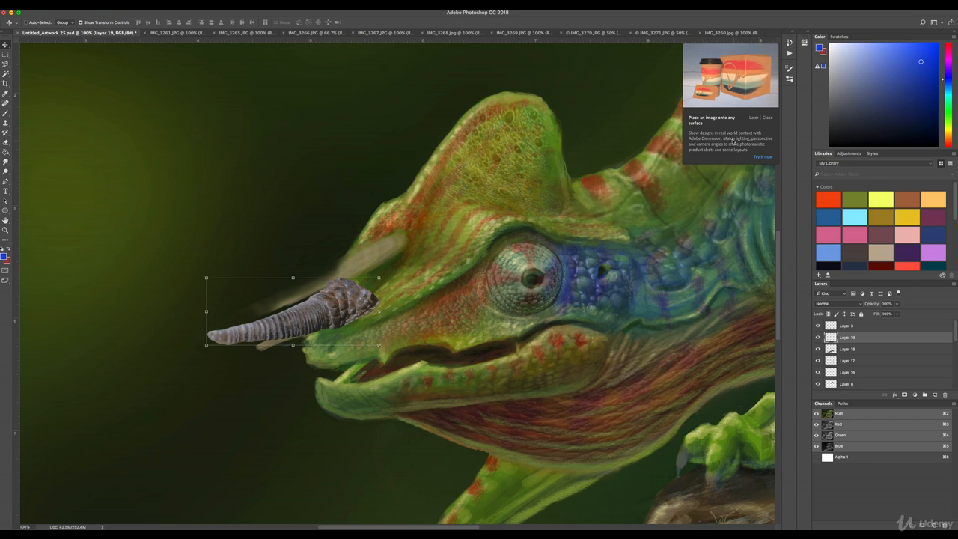
{"action": "left_click", "coordinate": [767, 118]}
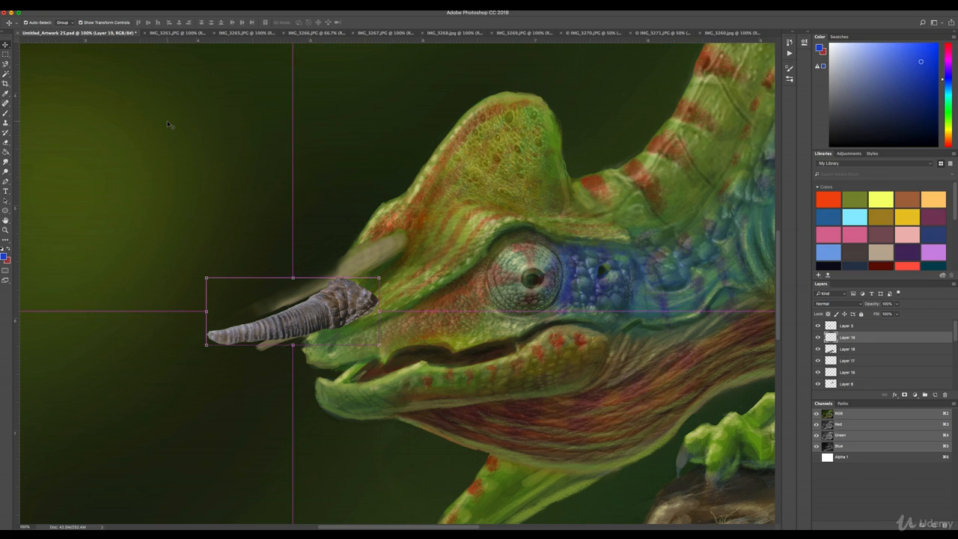
Examine how the horn on Layer 19 fits the whole creature and its snout
{"action": "left_click", "coordinate": [852, 325]}
{"action": "left_click", "coordinate": [853, 336]}
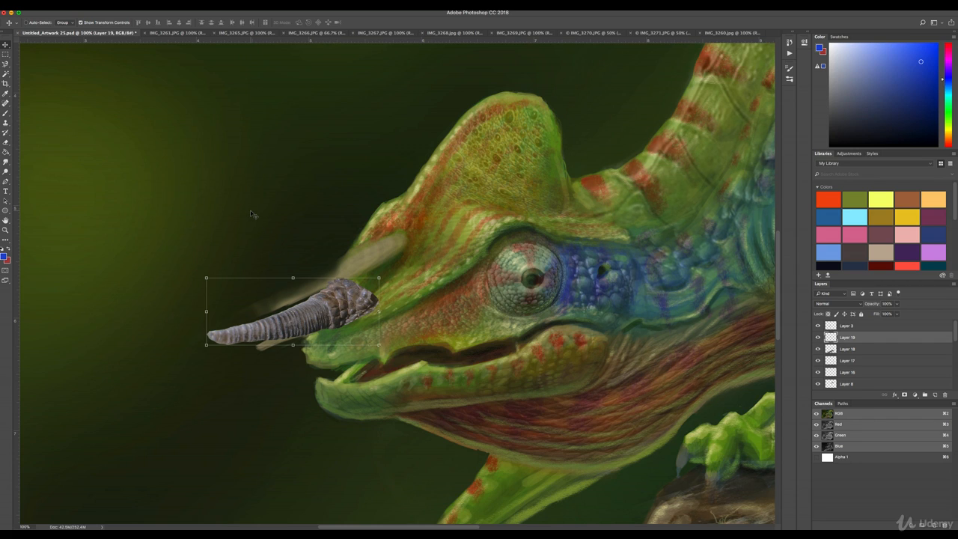
{"action": "key", "text": "super+minus"}
{"action": "key", "text": "super+minus"}
{"action": "key", "text": "super+minus"}
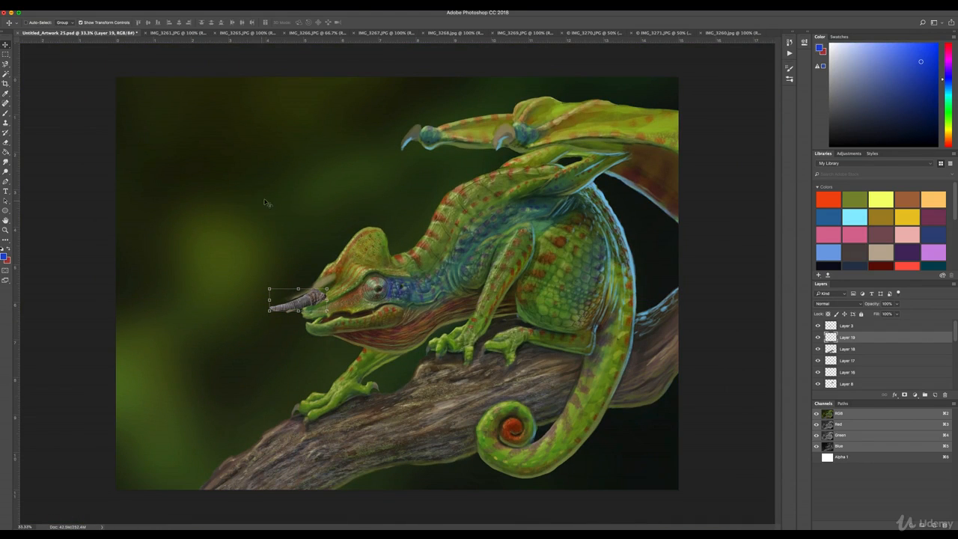
{"action": "key", "text": "super+plus"}
{"action": "key", "text": "super+plus"}
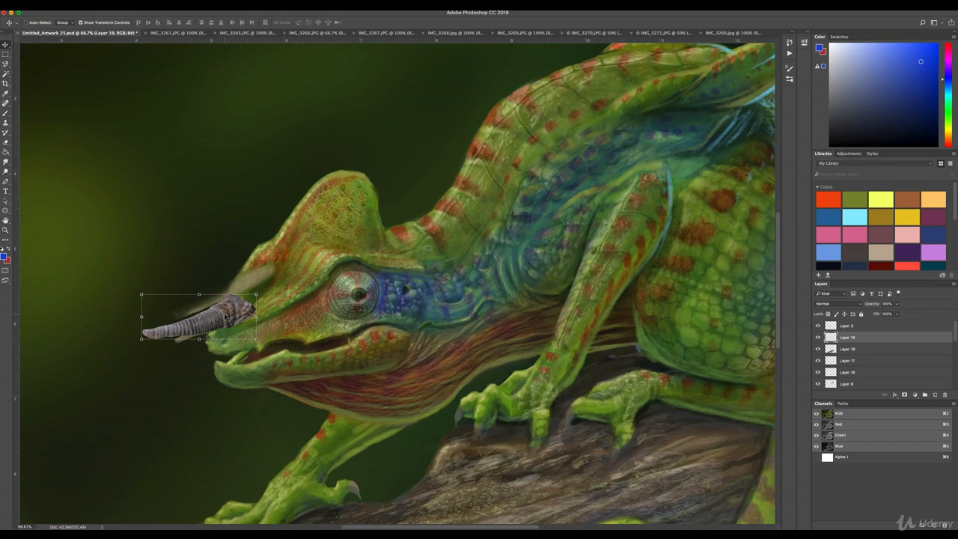
Duplicate the horn just above the first one and enlarge the copy with Free Transform, lengthening it at both ends
{"action": "left_click_drag", "start_coordinate": [225, 318], "coordinate": [240, 288]}
{"action": "left_click_drag", "start_coordinate": [149, 267], "coordinate": [128, 262]}
{"action": "left_click_drag", "start_coordinate": [237, 278], "coordinate": [250, 278]}
{"action": "left_click_drag", "start_coordinate": [141, 286], "coordinate": [126, 285]}
{"action": "left_click_drag", "start_coordinate": [202, 259], "coordinate": [202, 263]}
{"action": "mouse_move", "coordinate": [244, 284]}
{"action": "left_mouse_down"}
{"action": "mouse_move", "coordinate": [209, 256]}
{"action": "mouse_move", "coordinate": [248, 284]}
{"action": "left_mouse_up"}
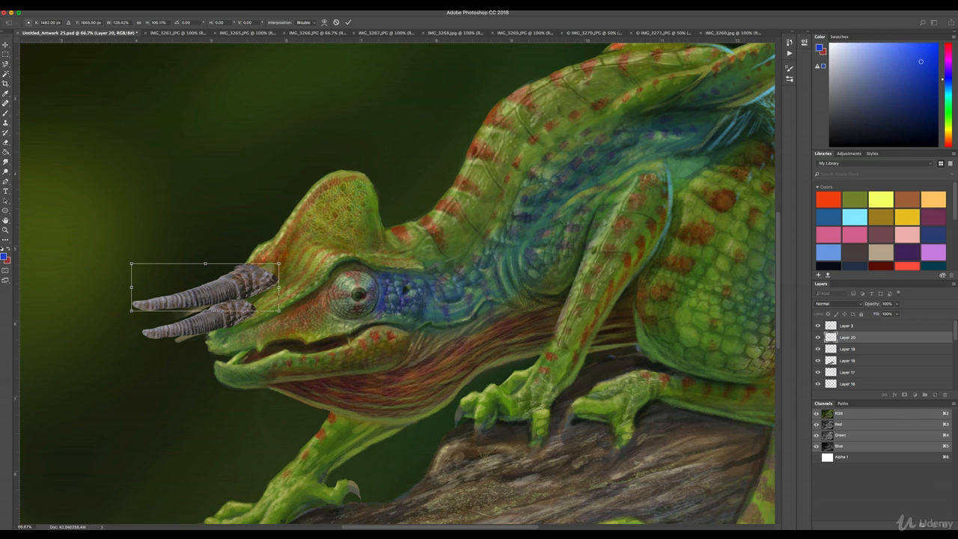
Stretch the upper horn on Layer 20 slightly farther ahead of the snout with Free Transform
{"action": "left_click", "coordinate": [100, 5]}
{"action": "left_click", "coordinate": [202, 126]}
{"action": "key", "text": "Return"}
{"action": "scroll", "coordinate": [161, 225], "scroll_direction": "up", "scroll_amount": 1}
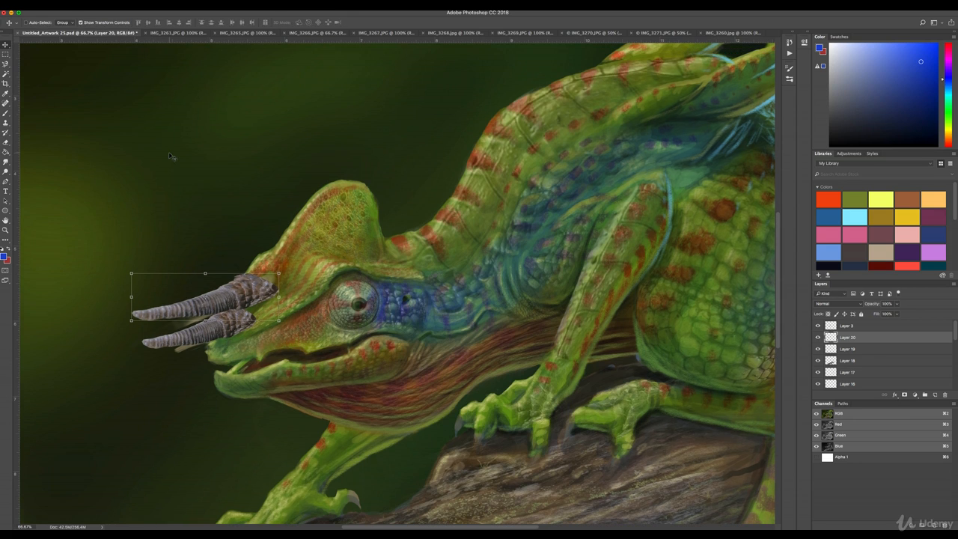
{"action": "left_click_drag", "start_coordinate": [131, 297], "coordinate": [116, 297]}
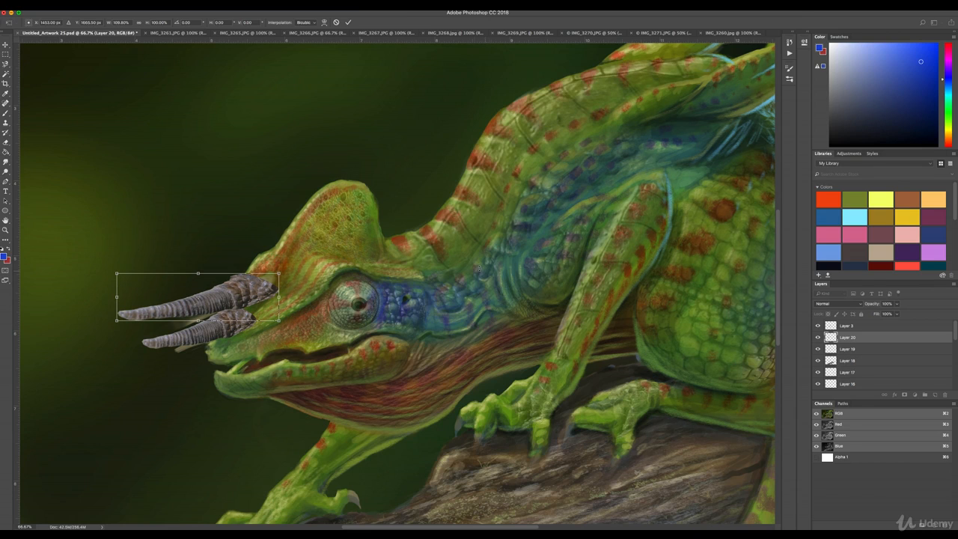
{"action": "scroll", "coordinate": [482, 269], "scroll_direction": "up", "scroll_amount": 3}
{"action": "key", "text": "Return"}
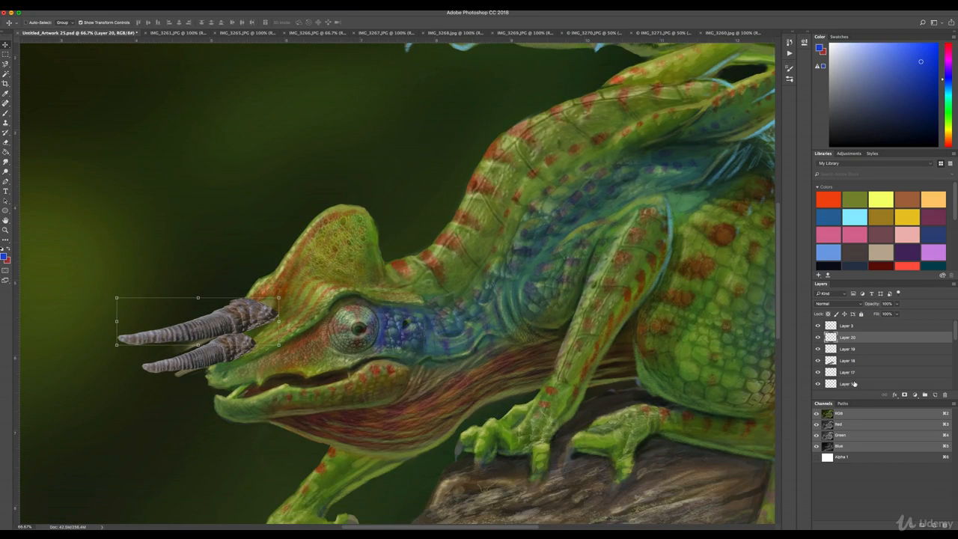
Narrow the lower horn on Layer 19 with Free Transform, shift it slightly toward the face, and apply the transformation
{"action": "left_click", "coordinate": [846, 349]}
{"action": "left_click", "coordinate": [818, 350]}
{"action": "left_click", "coordinate": [818, 350]}
{"action": "key", "text": "super+t"}
{"action": "left_click_drag", "start_coordinate": [143, 351], "coordinate": [145, 351]}
{"action": "left_click_drag", "start_coordinate": [211, 354], "coordinate": [216, 355]}
{"action": "left_click", "coordinate": [6, 143]}
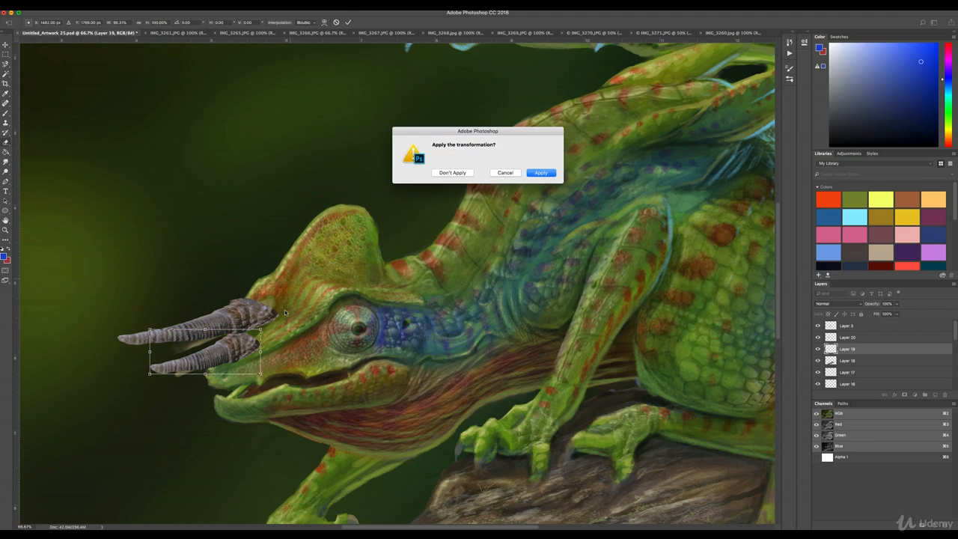
{"action": "left_click", "coordinate": [540, 173]}
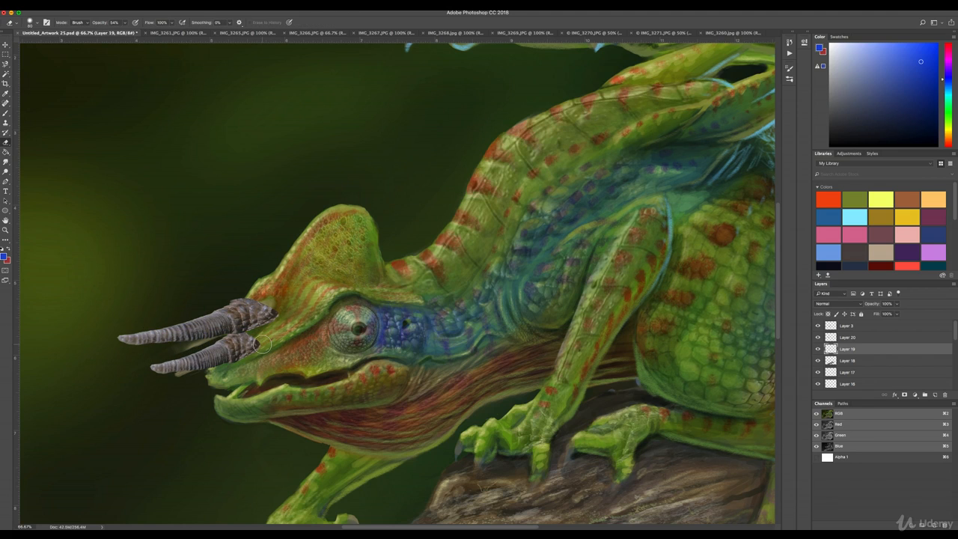
Erase the base edges of both horns on Layers 19 and 20 so they blend into the snout
{"action": "mouse_move", "coordinate": [264, 338]}
{"action": "left_mouse_down"}
{"action": "mouse_move", "coordinate": [238, 367]}
{"action": "mouse_move", "coordinate": [250, 361]}
{"action": "mouse_move", "coordinate": [214, 374]}
{"action": "mouse_move", "coordinate": [275, 337]}
{"action": "left_mouse_up"}
{"action": "key", "text": "alt+]"}
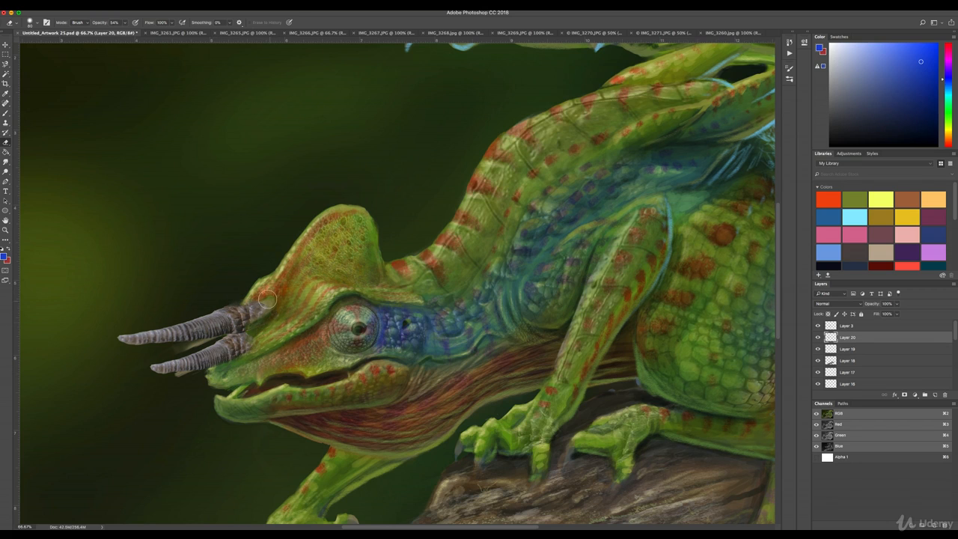
{"action": "scroll", "coordinate": [524, 322], "scroll_direction": "left", "scroll_amount": 1}
{"action": "scroll", "coordinate": [842, 363], "scroll_direction": "down", "scroll_amount": 10}
{"action": "left_click", "coordinate": [843, 363]}
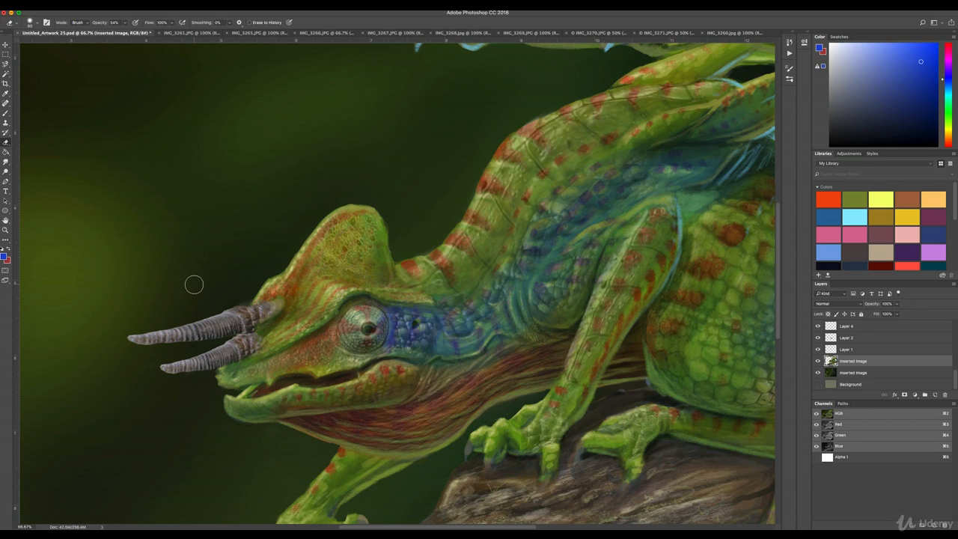
{"action": "key", "text": "super+minus"}
{"action": "key", "text": "super+minus"}
{"action": "key", "text": "super+minus"}
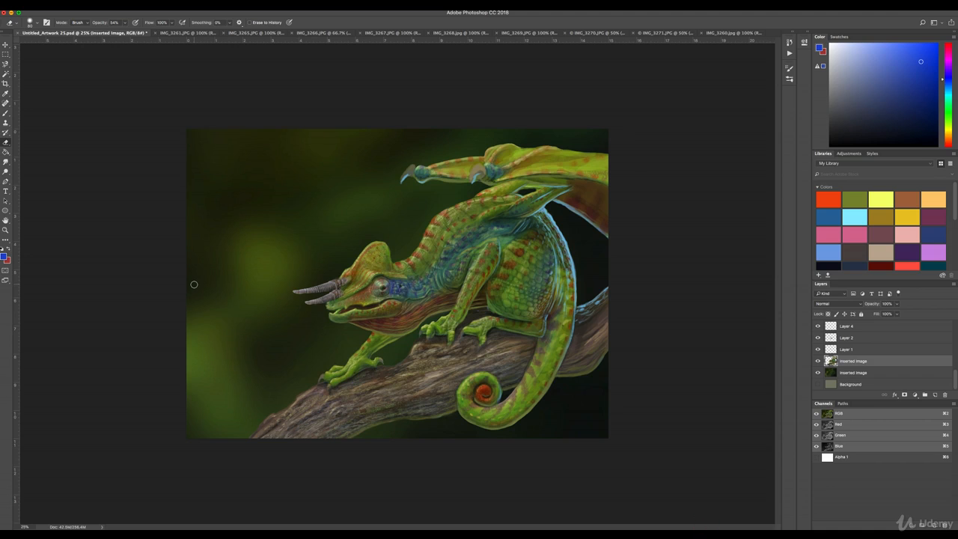
{"action": "key", "text": "super+plus"}
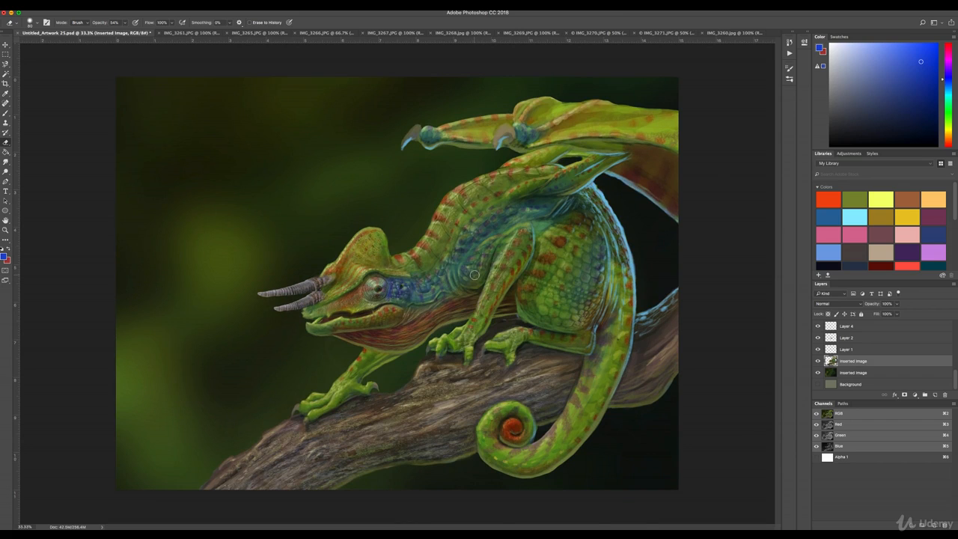
Desaturate the upper horn on Layer 20 toward neutral grey with a Hue/Saturation adjustment
{"action": "scroll", "coordinate": [858, 342], "scroll_direction": "up", "scroll_amount": 5}
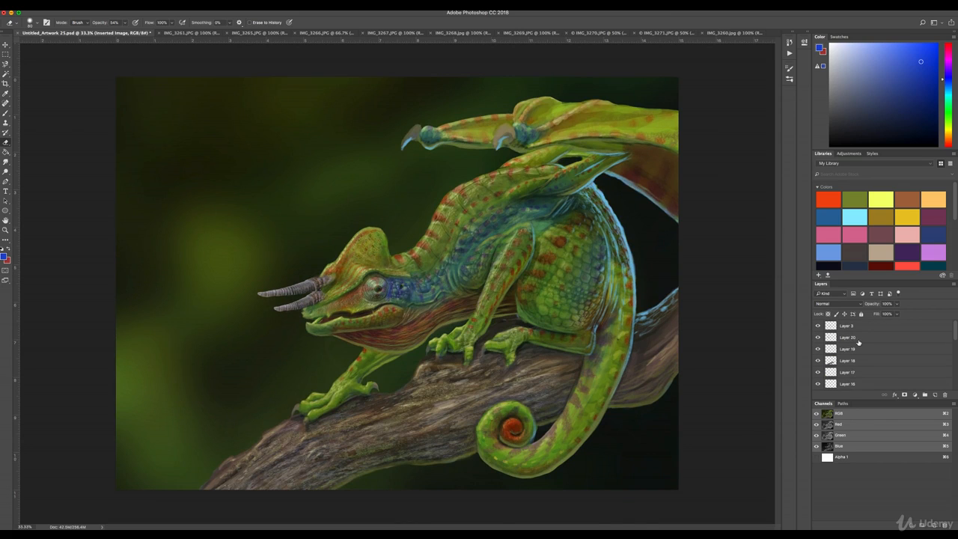
{"action": "left_click", "coordinate": [837, 342]}
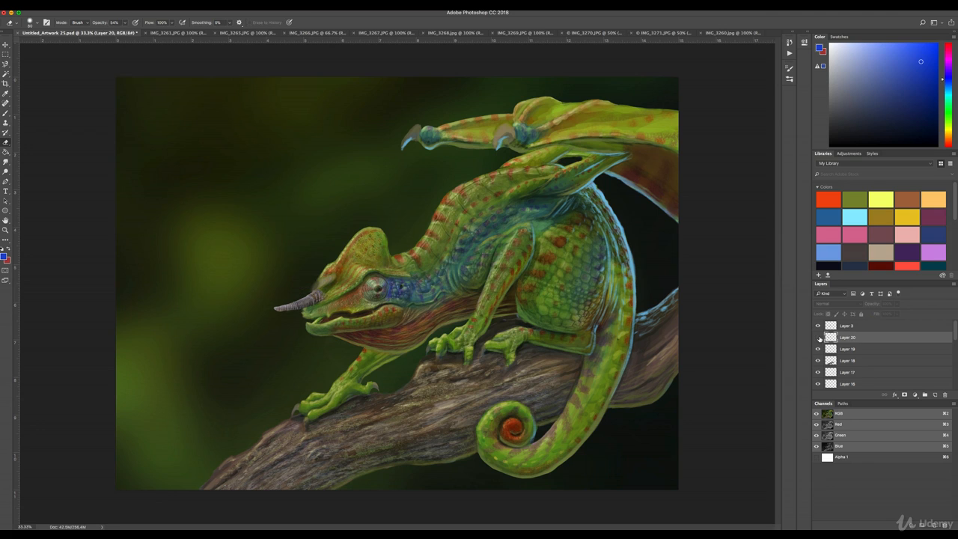
{"action": "left_click", "coordinate": [109, 1]}
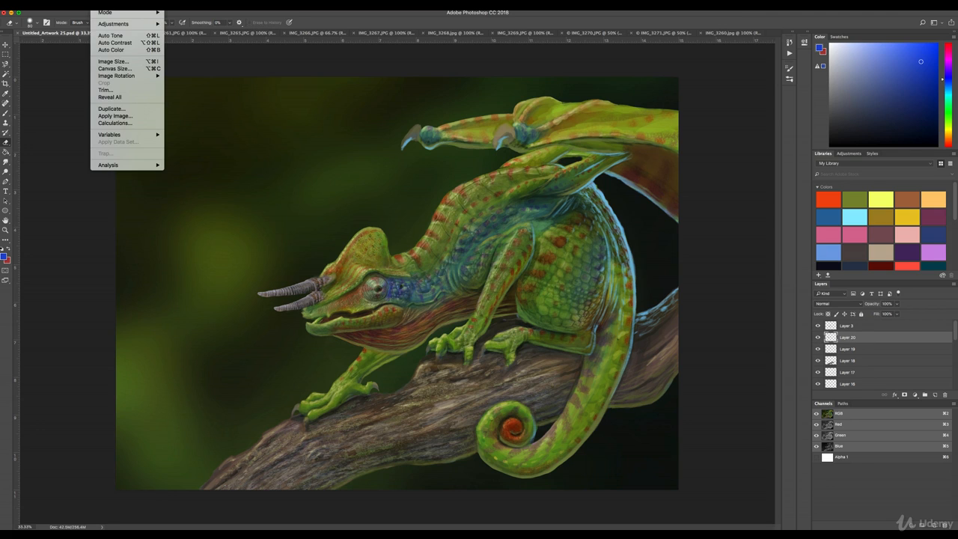
{"action": "mouse_move", "coordinate": [120, 24]}
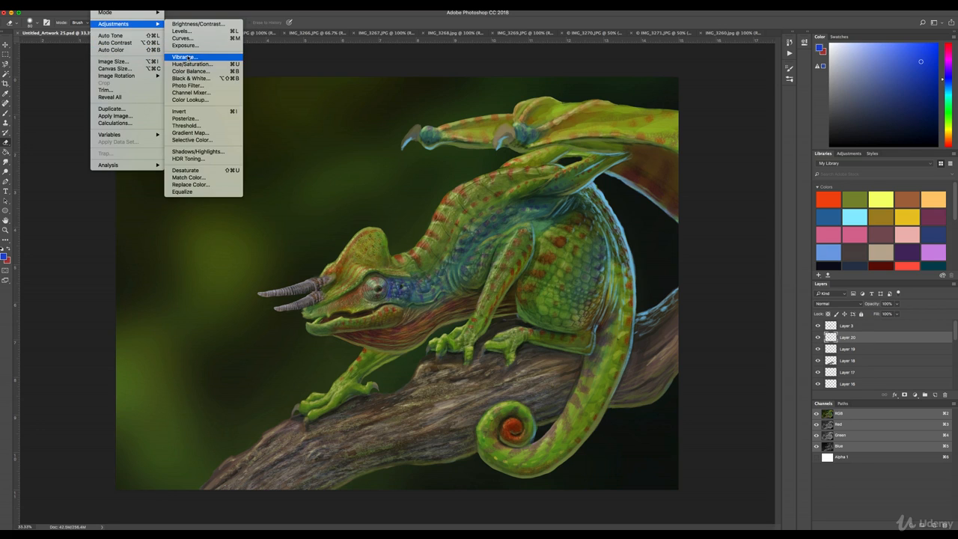
{"action": "left_click", "coordinate": [188, 63]}
{"action": "mouse_move", "coordinate": [602, 280]}
{"action": "left_mouse_down"}
{"action": "mouse_move", "coordinate": [630, 280]}
{"action": "mouse_move", "coordinate": [599, 299]}
{"action": "mouse_move", "coordinate": [619, 282]}
{"action": "left_mouse_up"}
{"action": "left_click", "coordinate": [683, 242]}
Desaturate the lower horn on Layer 19 with Hue/Saturation to match the grey upper horn
{"action": "left_click", "coordinate": [848, 349]}
{"action": "left_click", "coordinate": [98, 4]}
{"action": "mouse_move", "coordinate": [115, 23]}
{"action": "left_click", "coordinate": [195, 65]}
{"action": "left_click", "coordinate": [686, 245]}
{"action": "key", "text": "super+minus"}
{"action": "key", "text": "super+equal"}
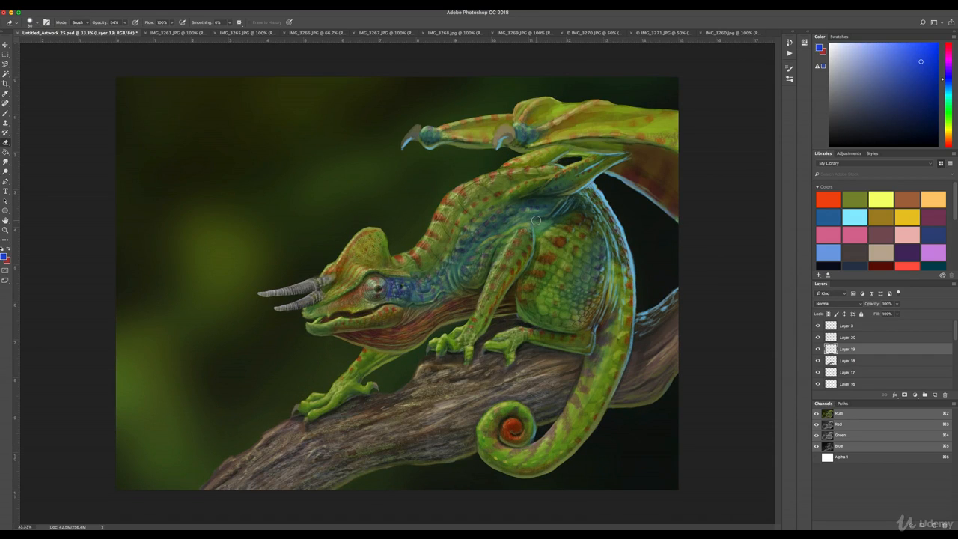
{"action": "key", "text": "super+equal"}
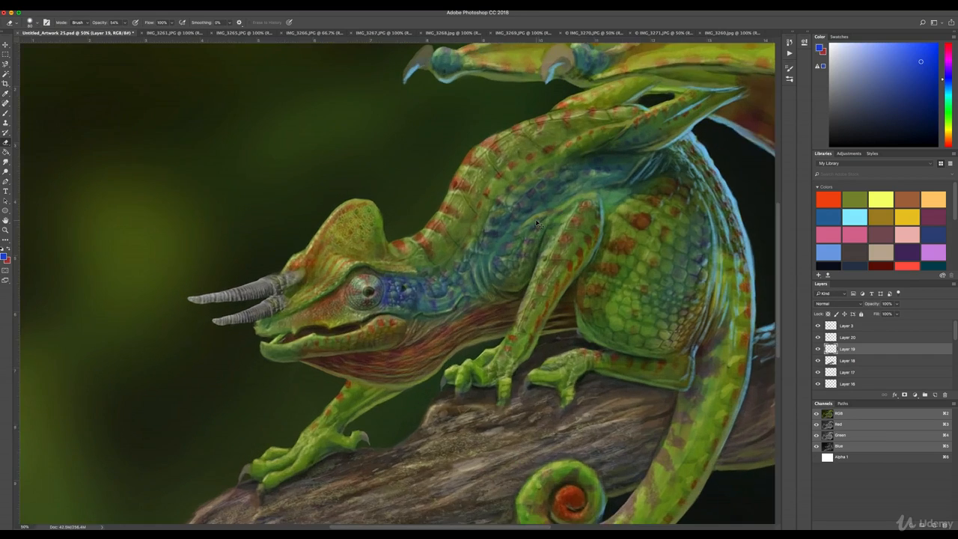
{"action": "key", "text": "super+minus"}
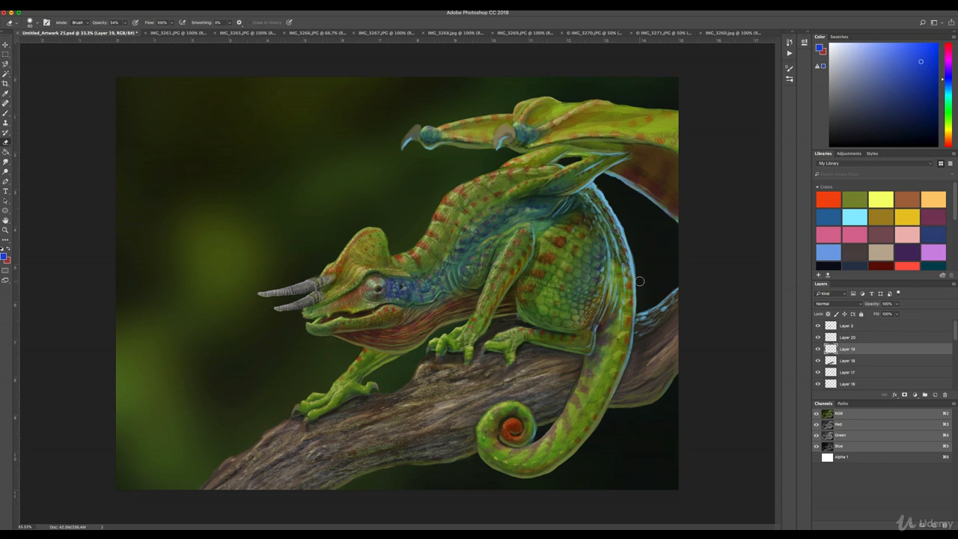
Identify the contents of the top three layers by toggling their visibility, and reorder Layer 3 beneath both horn layers
{"action": "left_click", "coordinate": [818, 349]}
{"action": "left_click", "coordinate": [818, 349]}
{"action": "left_click", "coordinate": [818, 337]}
{"action": "left_click", "coordinate": [818, 337]}
{"action": "left_click", "coordinate": [817, 325]}
{"action": "left_click", "coordinate": [817, 325]}
{"action": "left_click_drag", "start_coordinate": [845, 325], "coordinate": [855, 351]}
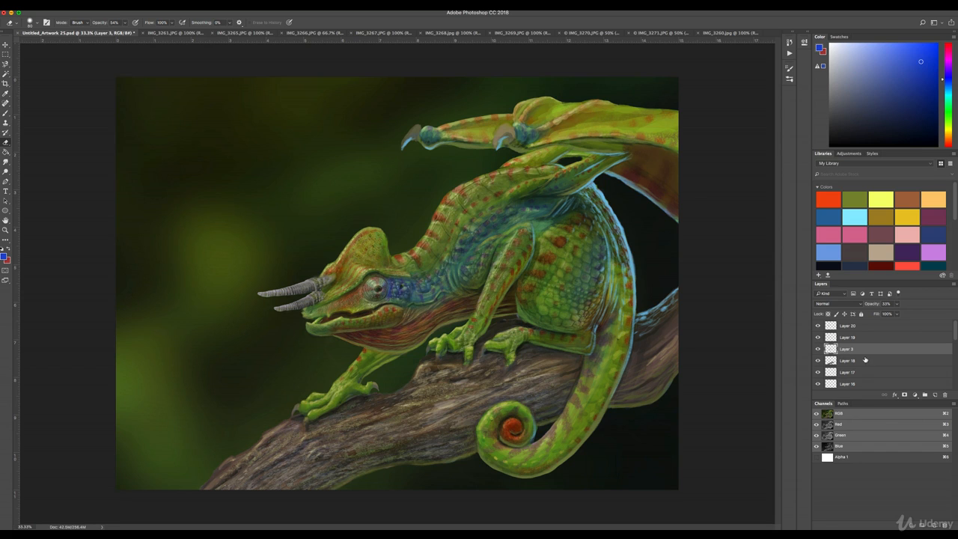
Merge Layer 3 and all the detail layers below it down to Layer 1 into a single layer
{"action": "scroll", "coordinate": [869, 356], "scroll_direction": "down", "scroll_amount": 10}
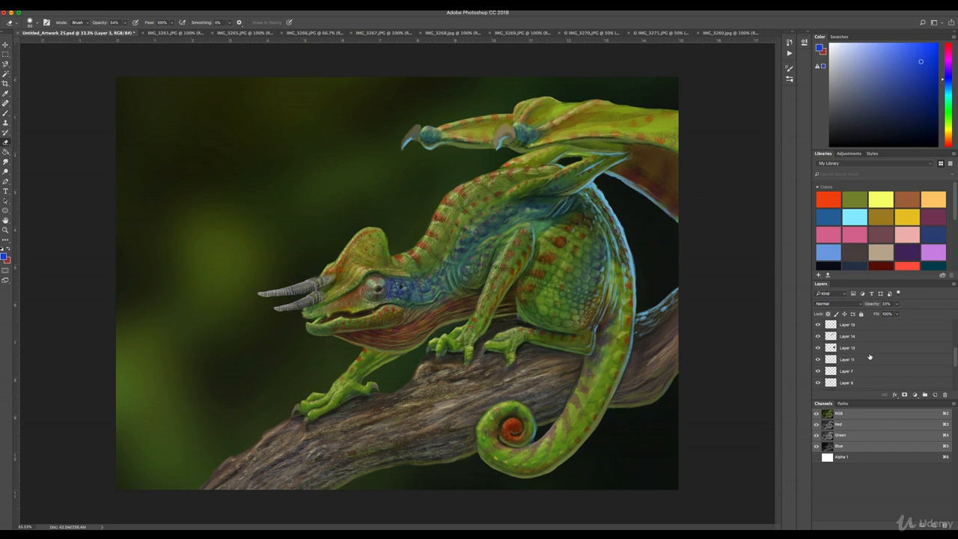
{"action": "left_click", "coordinate": [857, 363]}
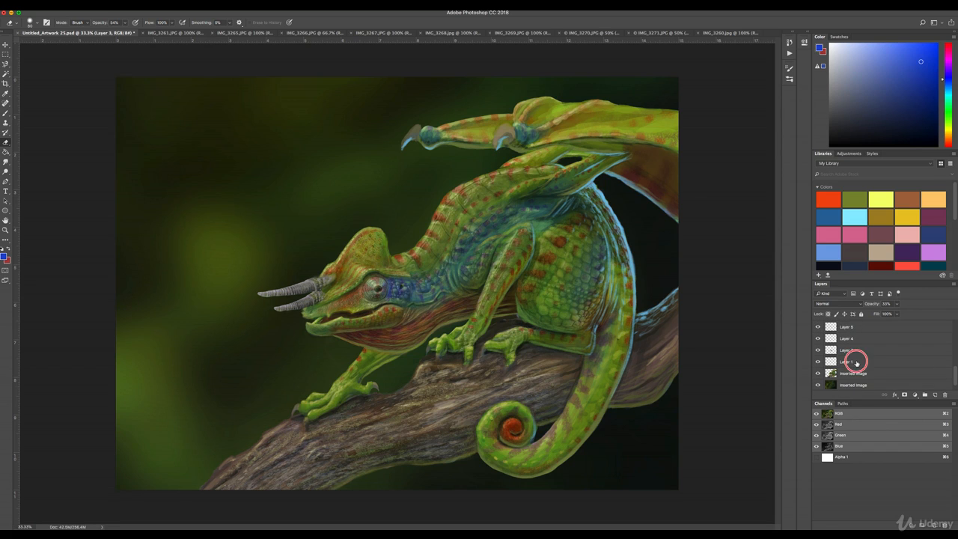
{"action": "key", "text": "super+z"}
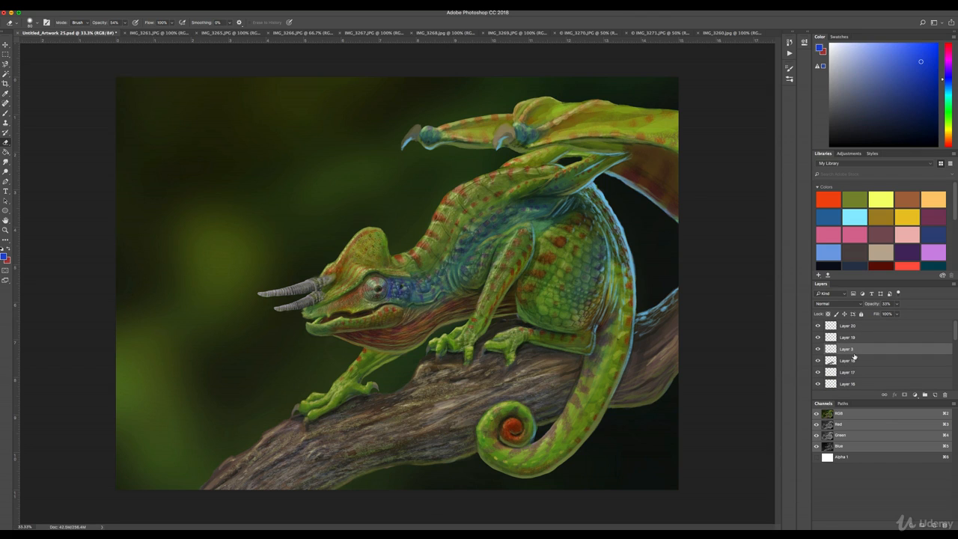
{"action": "left_click", "coordinate": [852, 361], "text": "shift"}
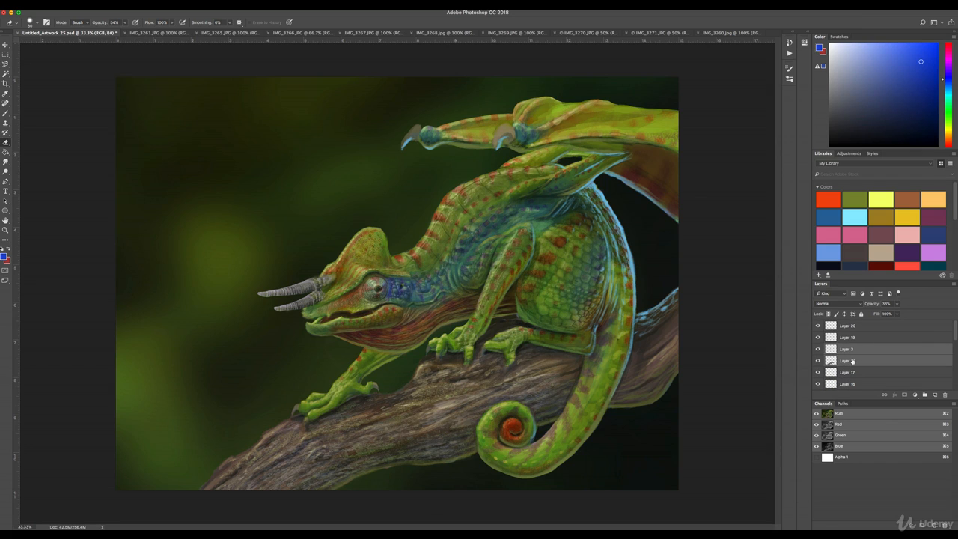
{"action": "left_click", "coordinate": [856, 358]}
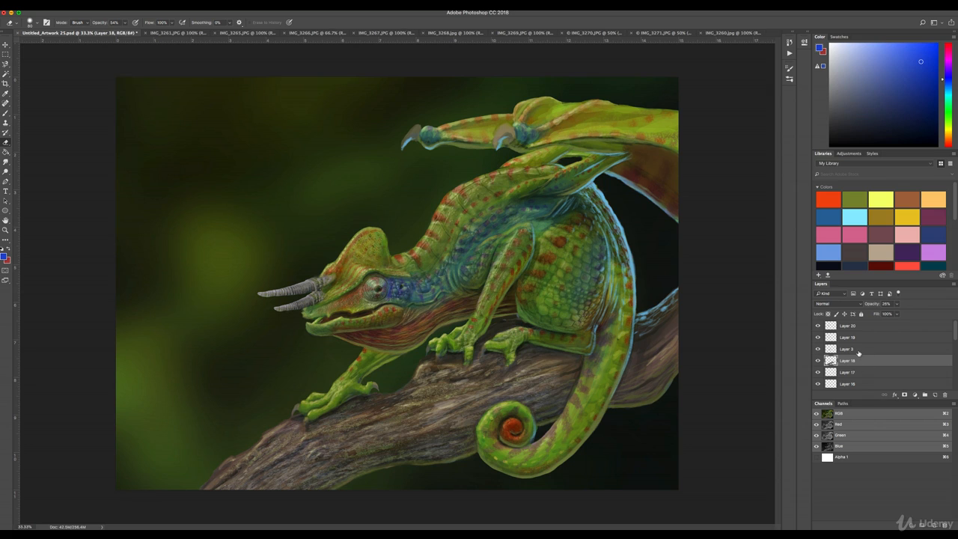
{"action": "left_click", "coordinate": [861, 350], "text": "shift"}
{"action": "scroll", "coordinate": [860, 359], "scroll_direction": "down", "scroll_amount": 10}
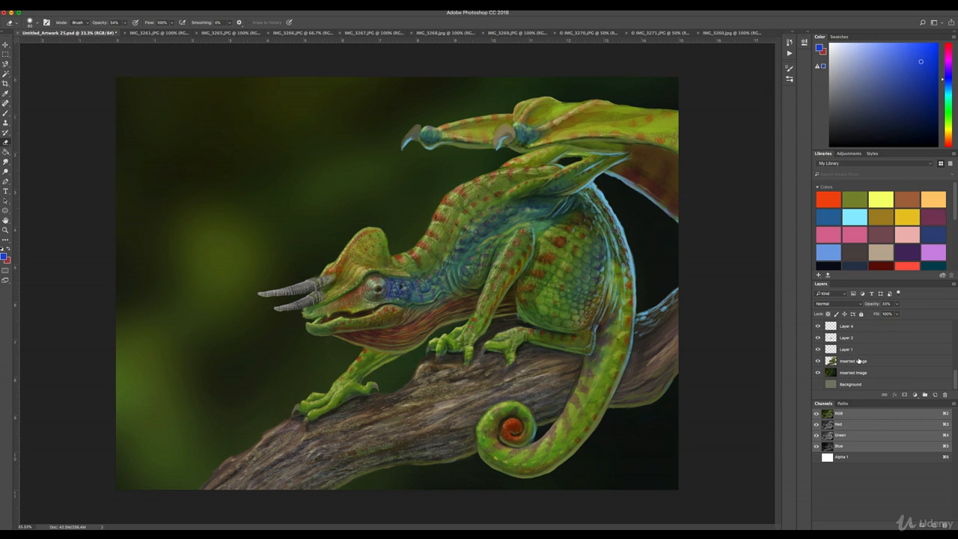
{"action": "scroll", "coordinate": [860, 356], "scroll_direction": "up", "scroll_amount": 8}
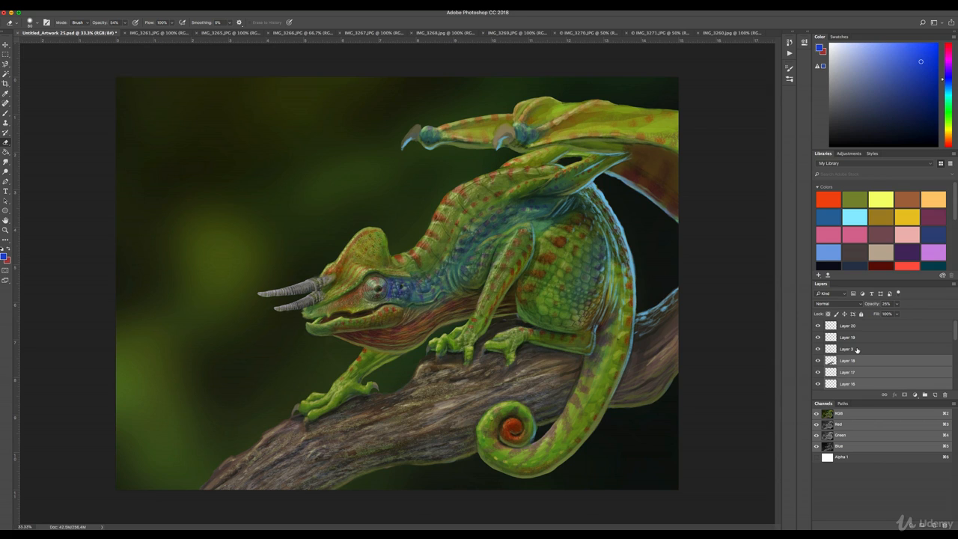
{"action": "left_click", "coordinate": [856, 351], "text": "shift"}
{"action": "scroll", "coordinate": [856, 351], "scroll_direction": "down", "scroll_amount": 2}
{"action": "right_click", "coordinate": [891, 361]}
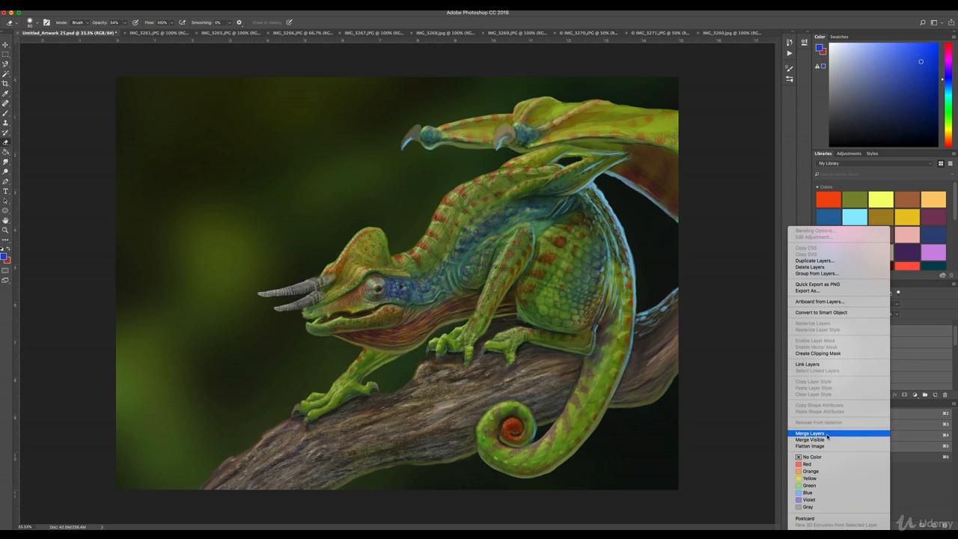
{"action": "left_click", "coordinate": [827, 434]}
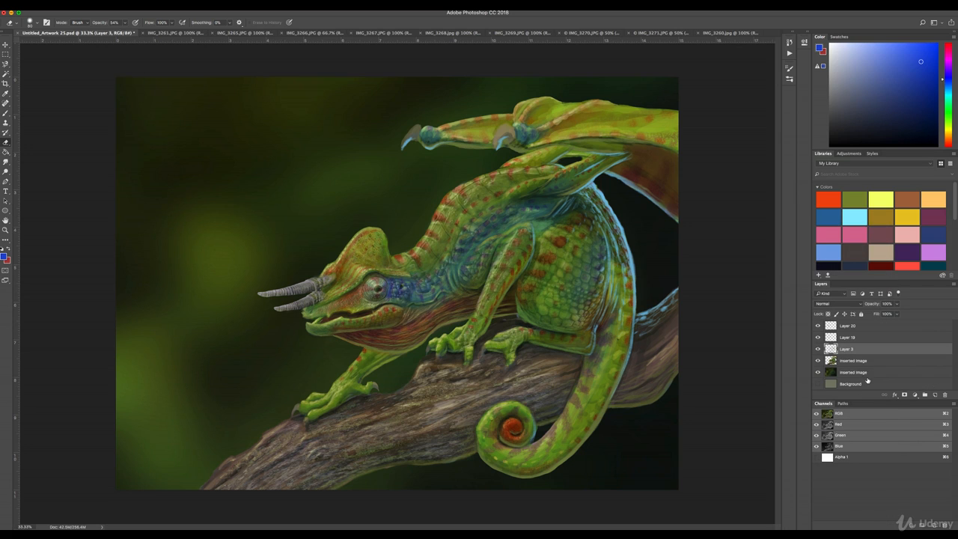
Compare the artwork with and without the merged detail layer and reduce that layer's opacity slightly
{"action": "left_click", "coordinate": [818, 349]}
{"action": "left_click", "coordinate": [818, 350]}
{"action": "mouse_move", "coordinate": [900, 305]}
{"action": "left_mouse_down"}
{"action": "mouse_move", "coordinate": [887, 313]}
{"action": "mouse_move", "coordinate": [896, 314]}
{"action": "left_mouse_up"}
Darken the merged detail layer with an Exposure adjustment using a gamma correction of 0.90
{"action": "left_click", "coordinate": [102, 4]}
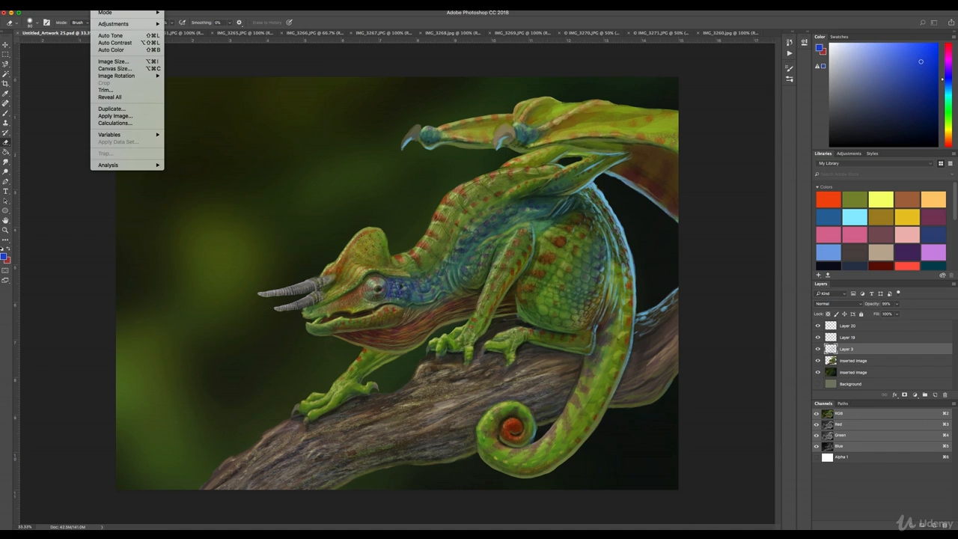
{"action": "mouse_move", "coordinate": [115, 24]}
{"action": "left_click", "coordinate": [183, 44]}
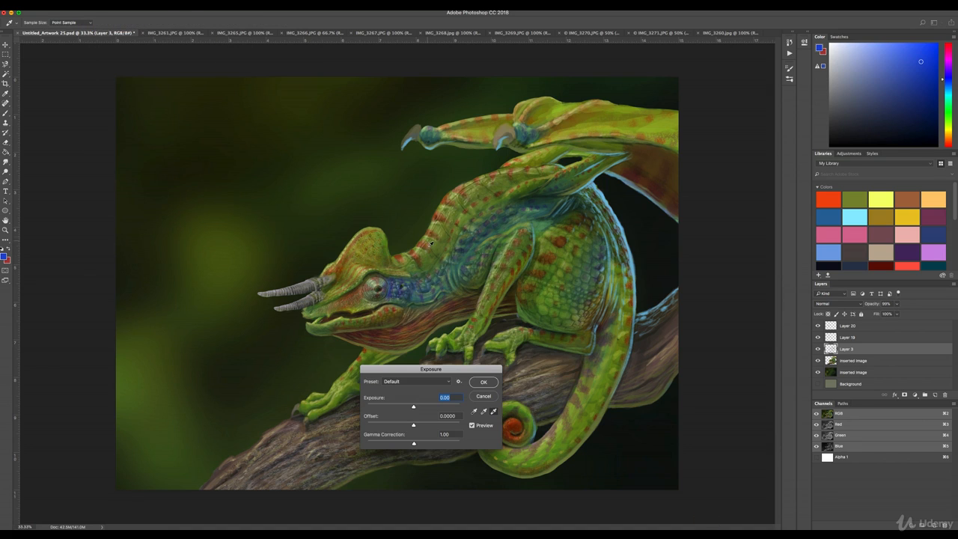
{"action": "left_click_drag", "start_coordinate": [419, 444], "coordinate": [416, 444]}
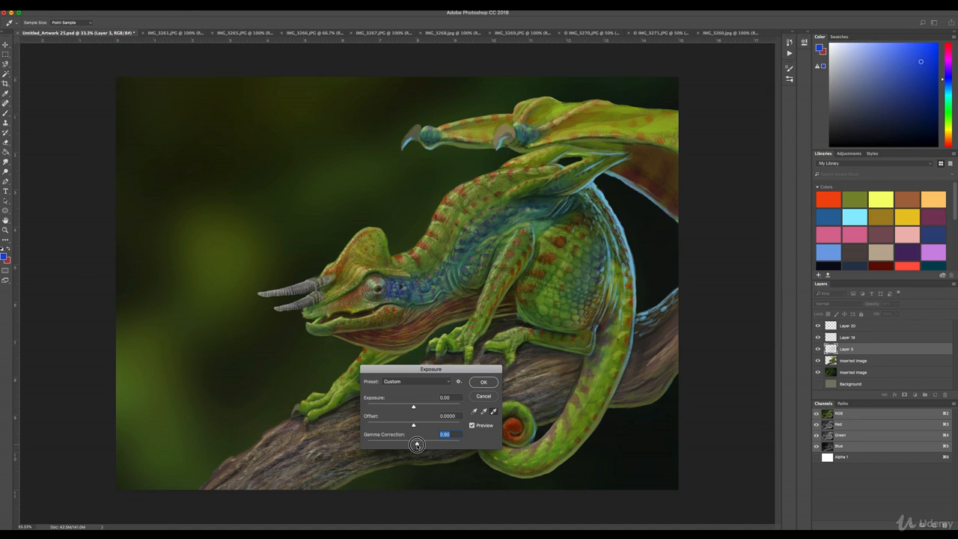
{"action": "left_click", "coordinate": [484, 383]}
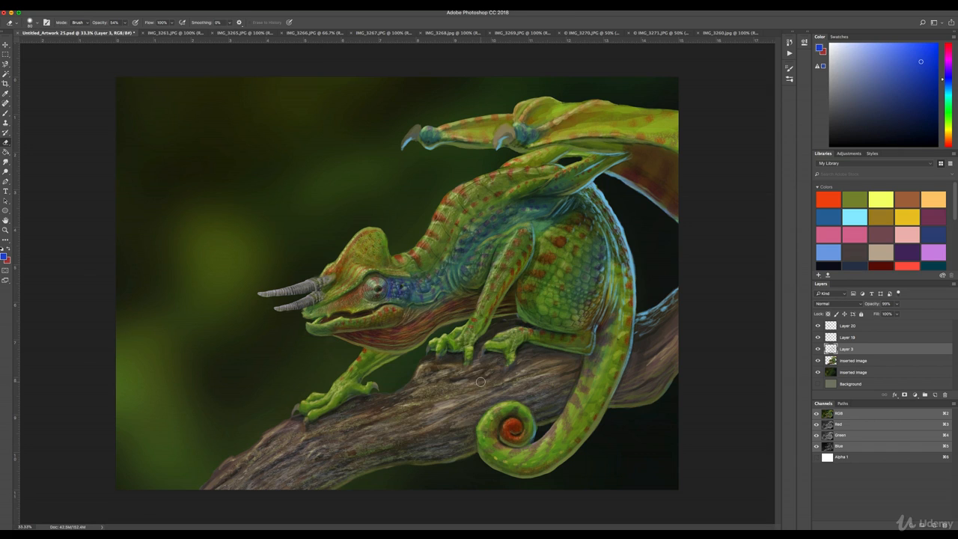